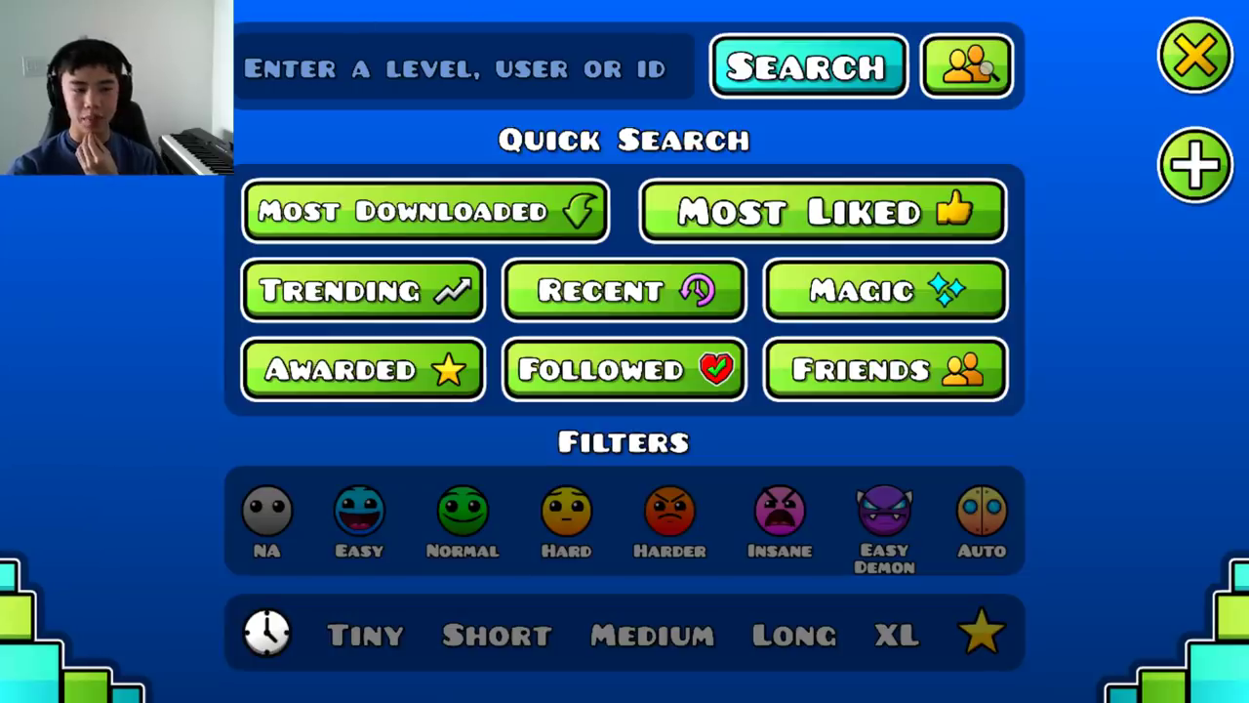
- Back out of the online level search to the main menu and open My Levels under Create
key("Escape")
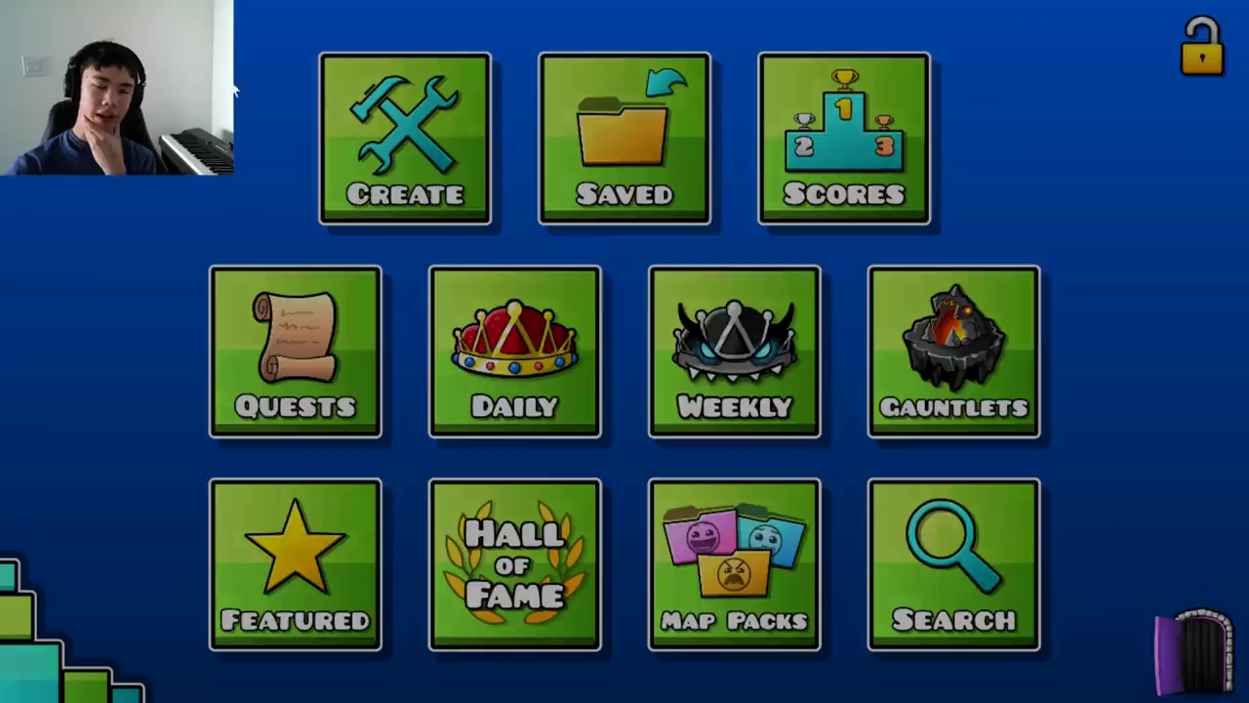
key("Escape")
left_click(866, 329)
left_click(404, 126)
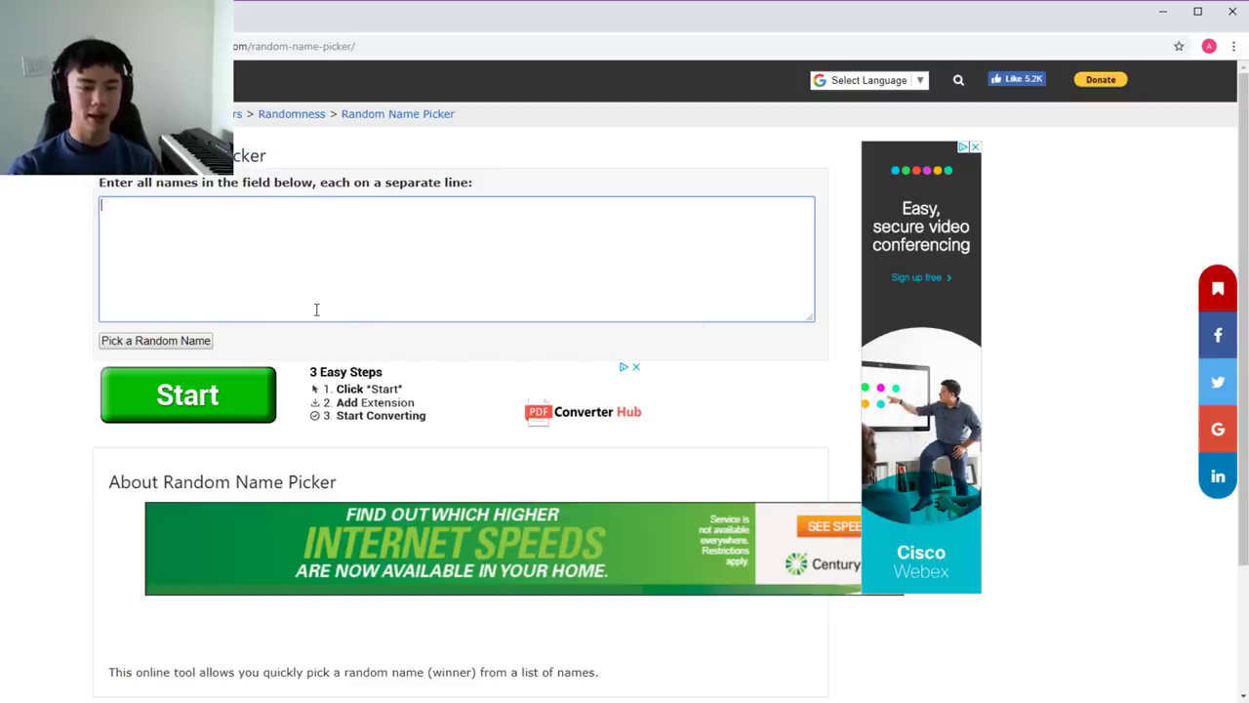
- Enter the creator style names, including 'Style' and 'Glow Style', one per line in the names box
type("Style")
key("Return")
type("Glow Style")
key("Return")
type("DanZmeN")
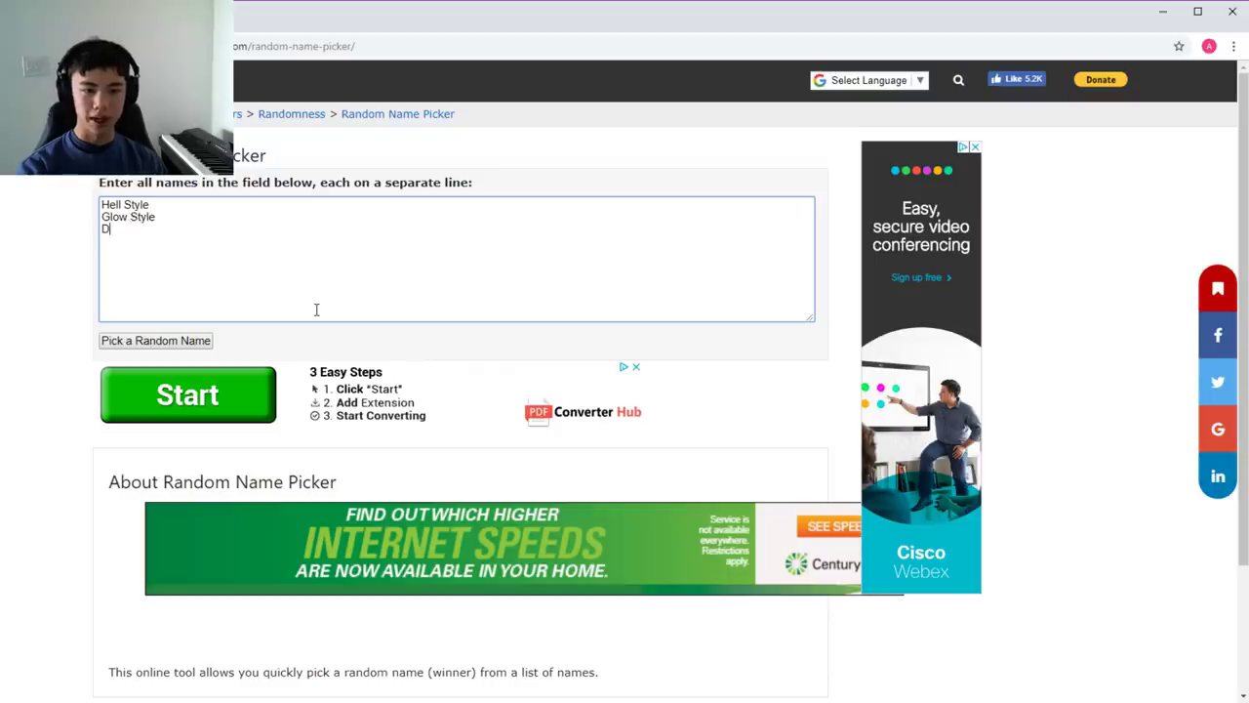
key("Return")
type("Lemons LazerBlitz")
key("Return")
type("KrmaL")
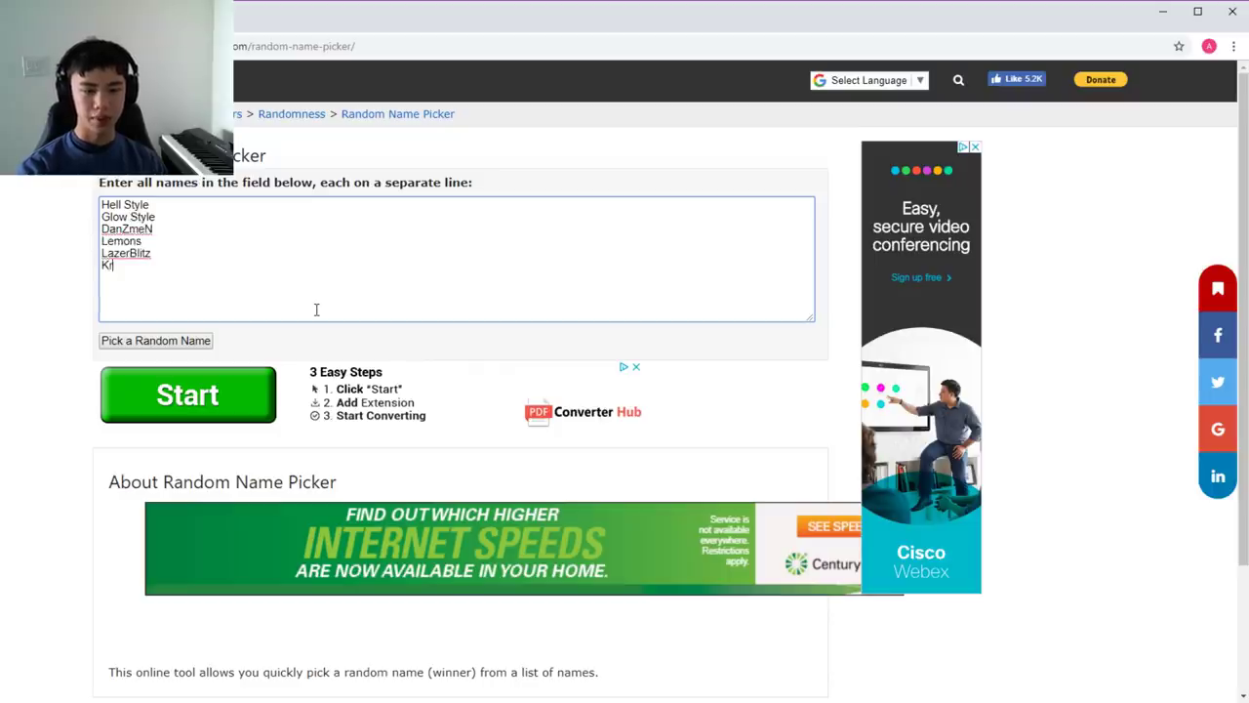
key("Return")
type("Hinds JonathanGD")
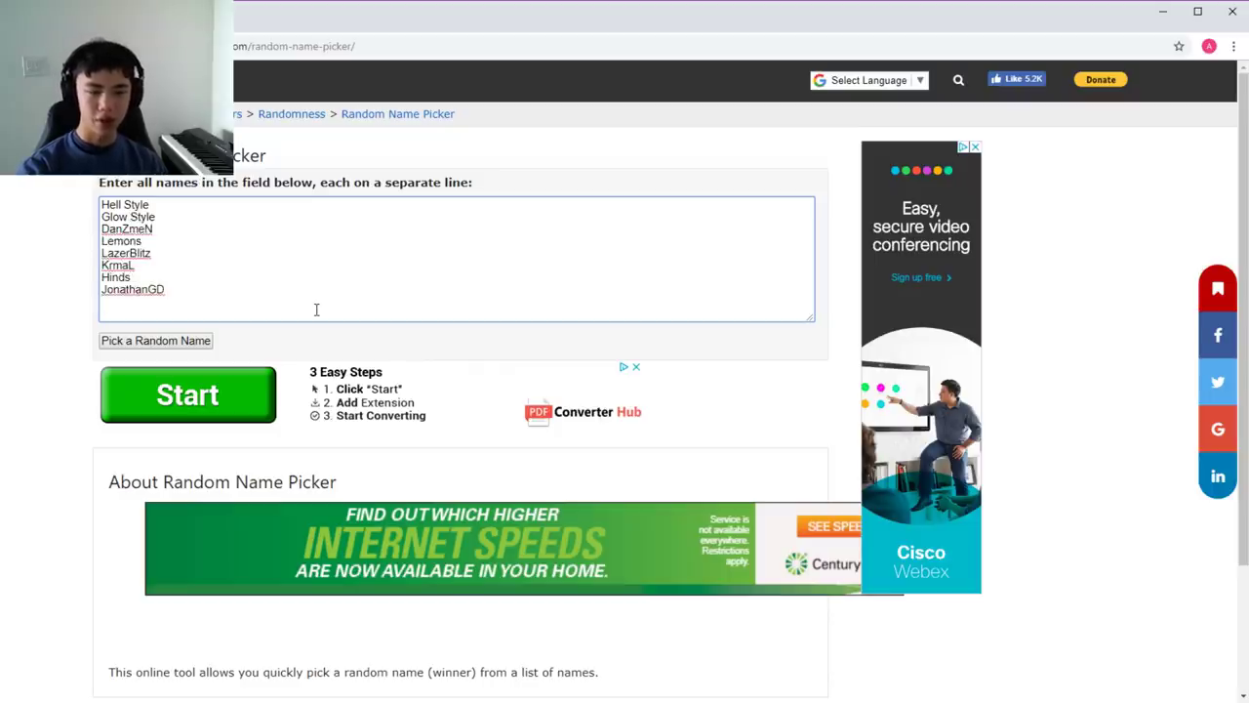
type(" RobTop")
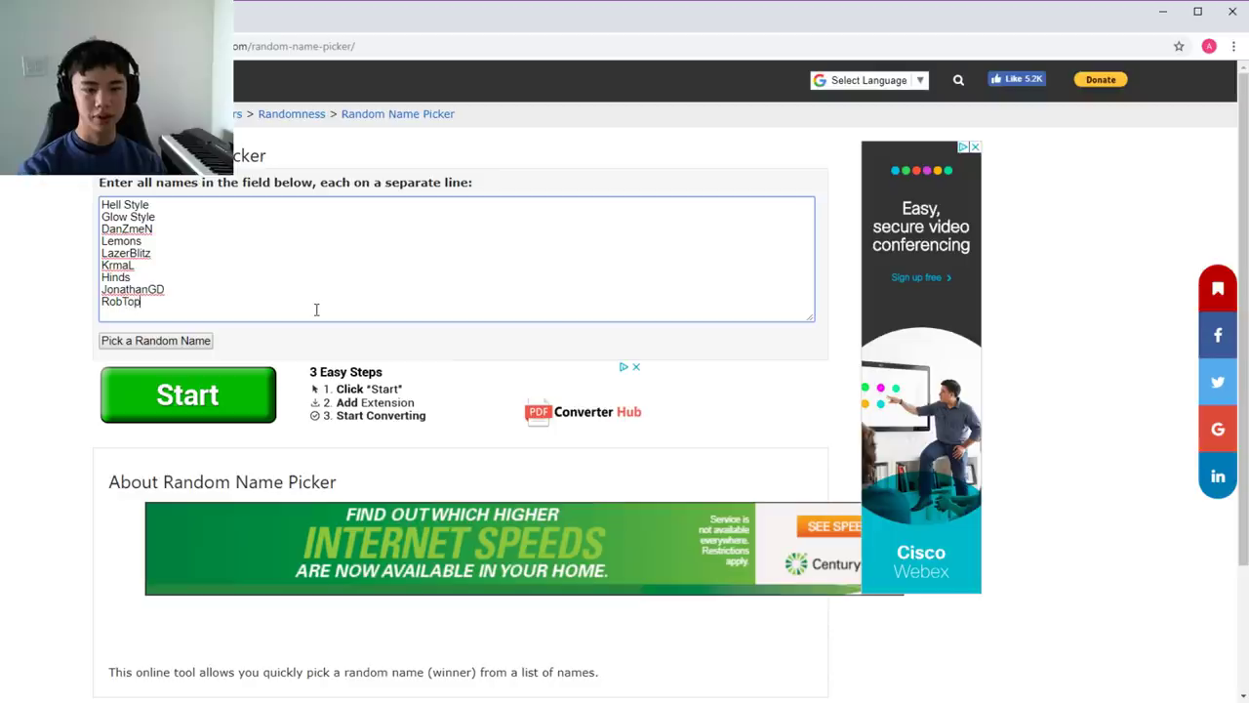
- Draw a random winner from the list twice, then minimize the name picker
left_click(153, 344)
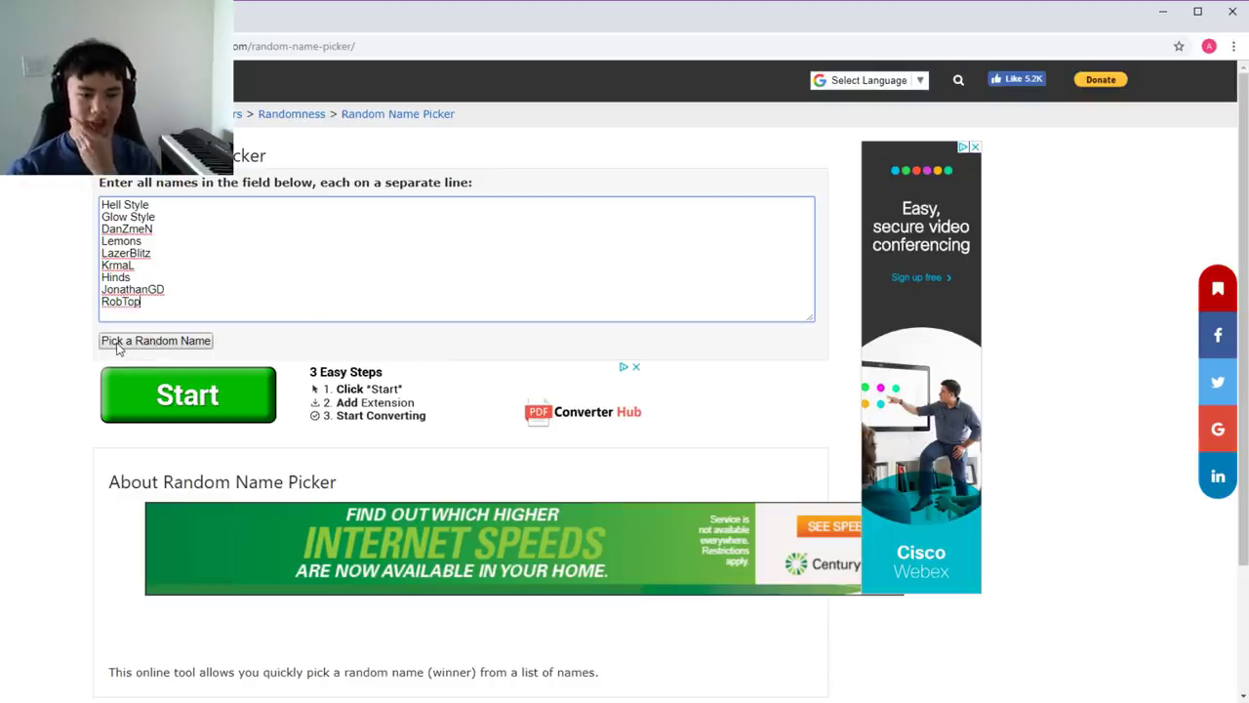
left_click(118, 343)
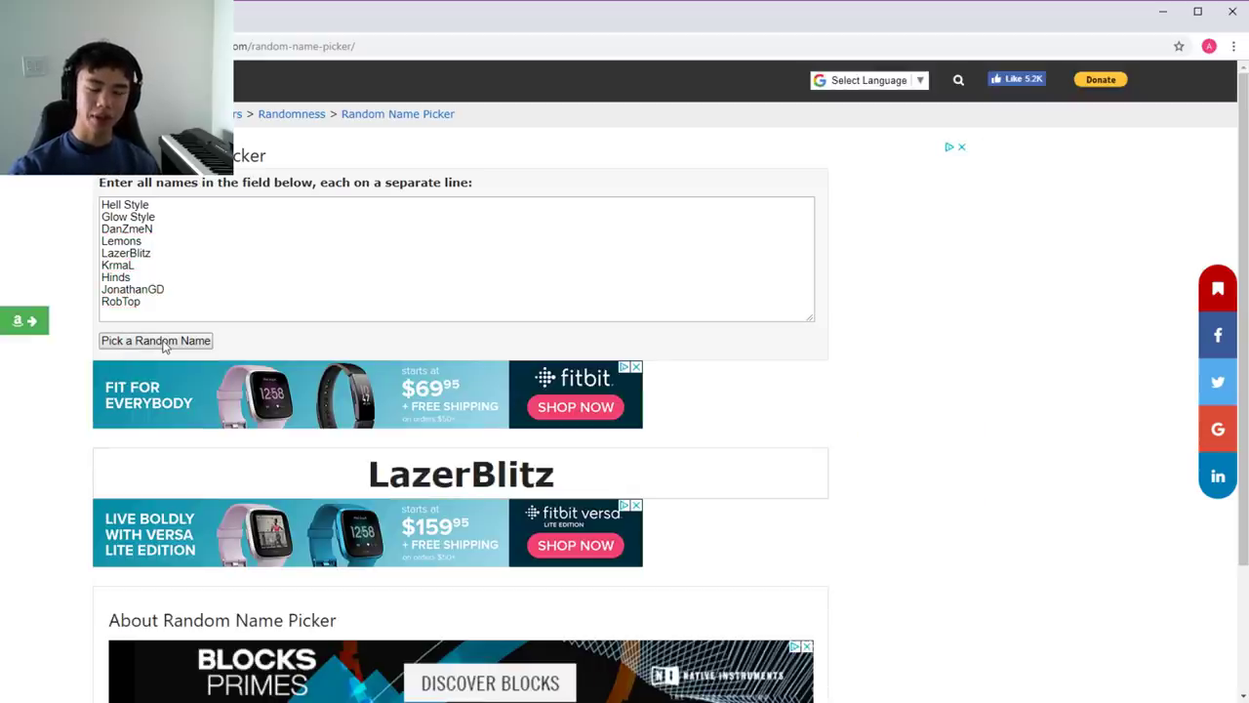
left_click(161, 343)
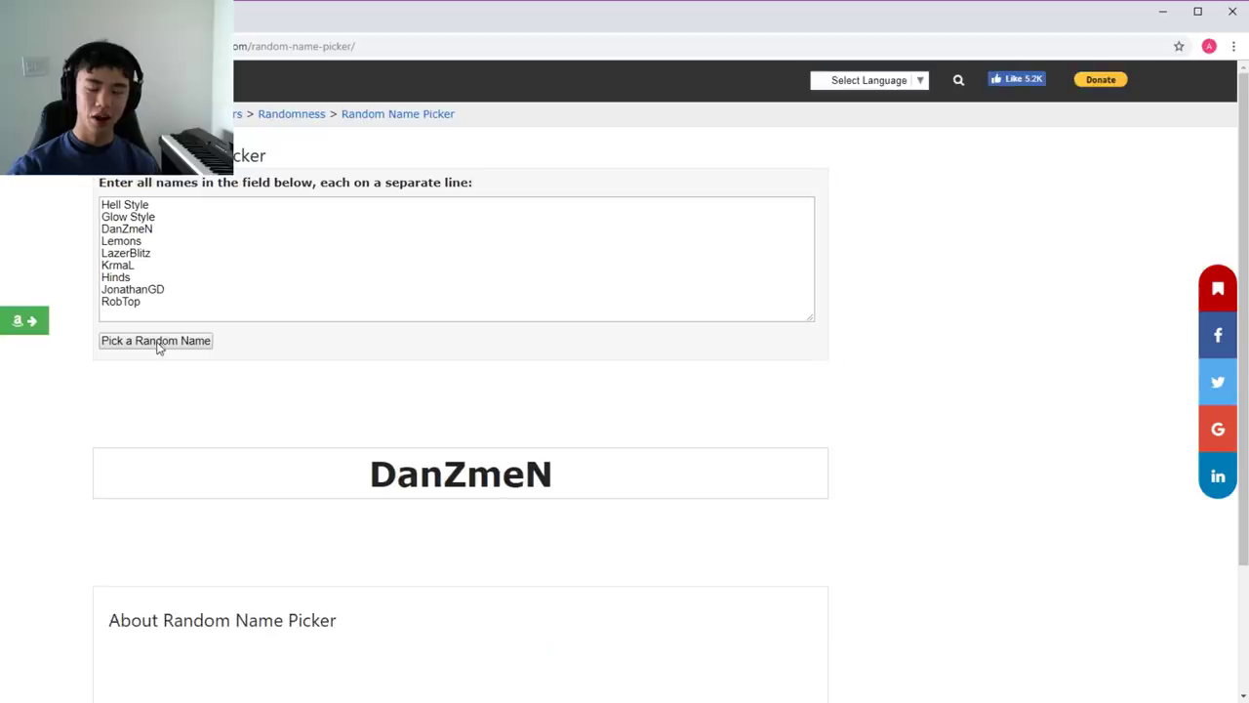
left_click(1163, 11)
- Play the picked creator's Easy Demon video, skipping ahead to the gameplay
left_click(395, 285)
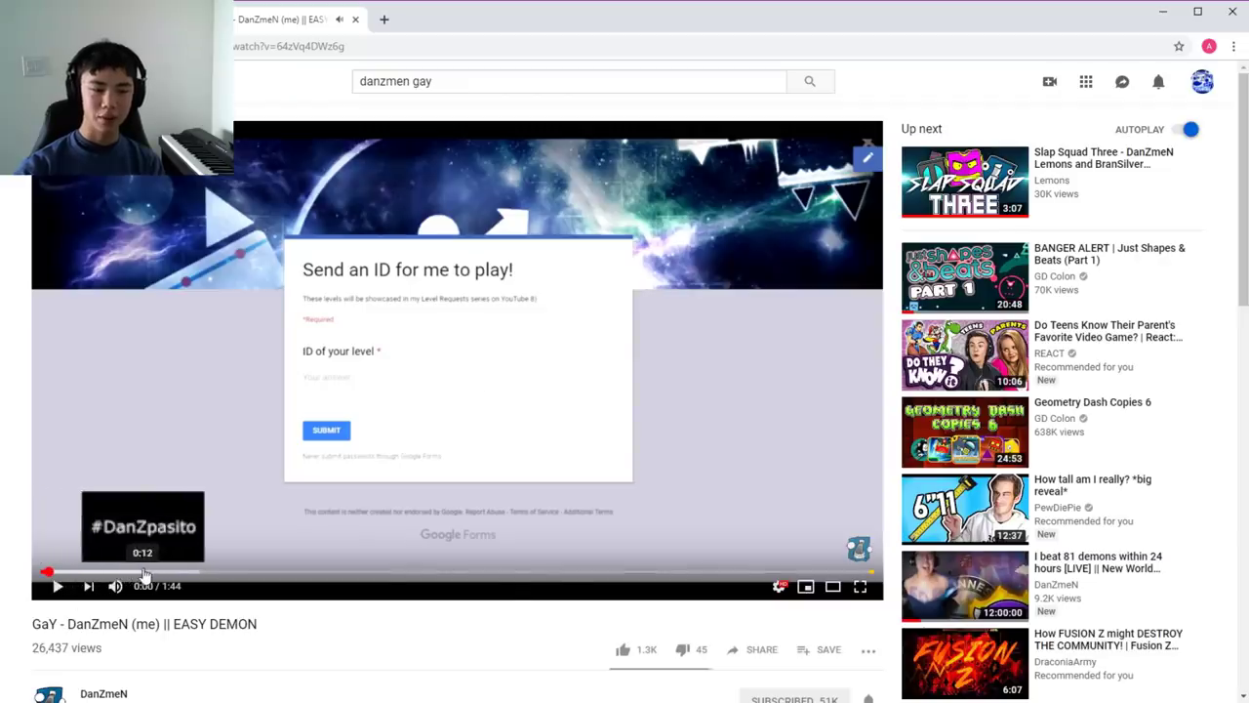
left_click(145, 572)
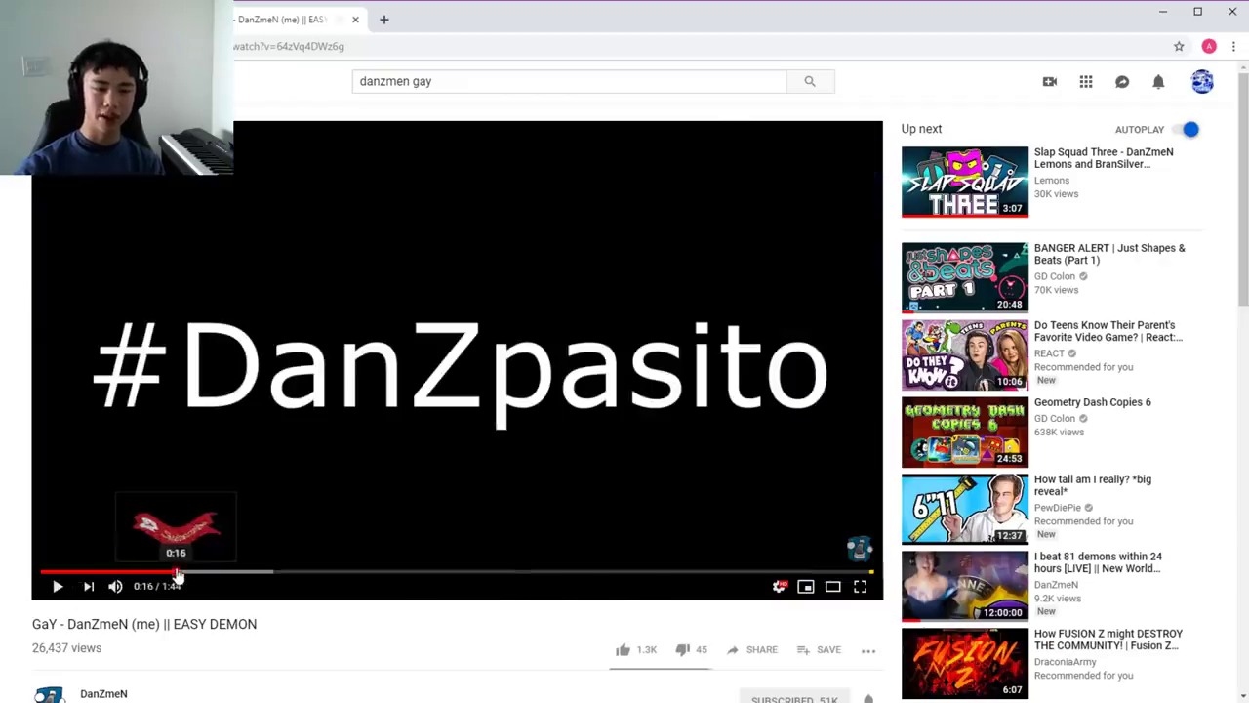
left_click(274, 572)
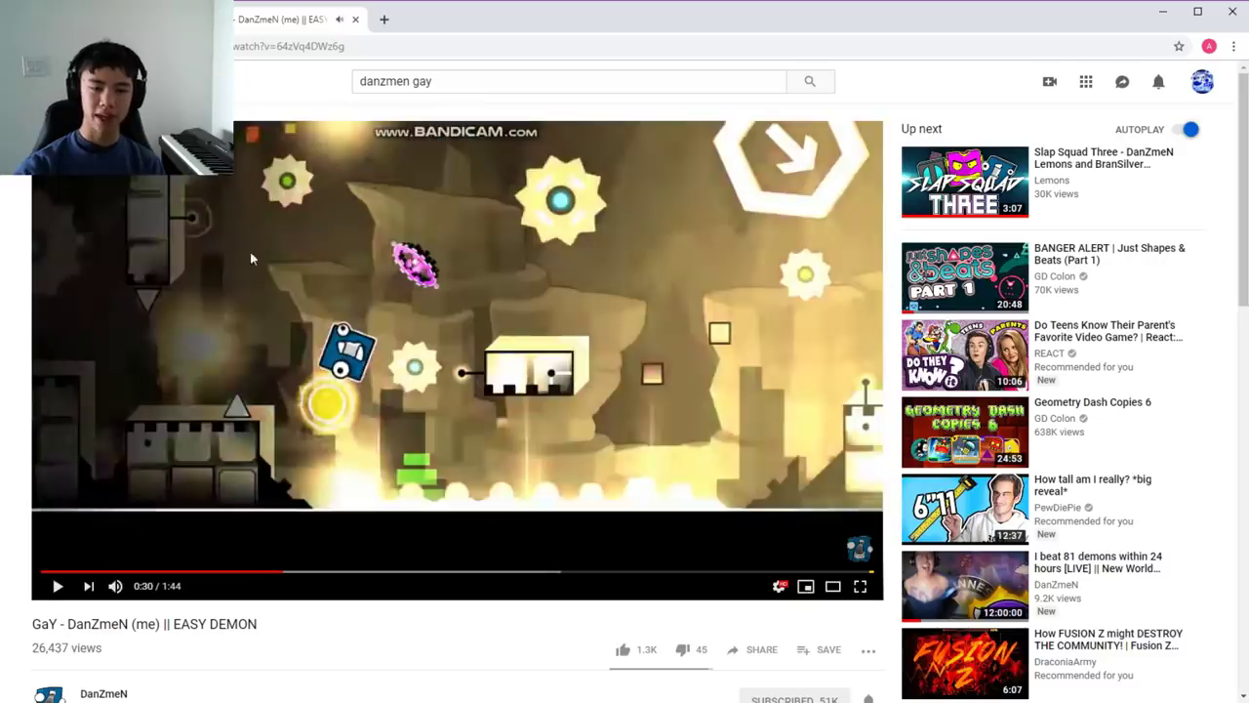
left_click(57, 587)
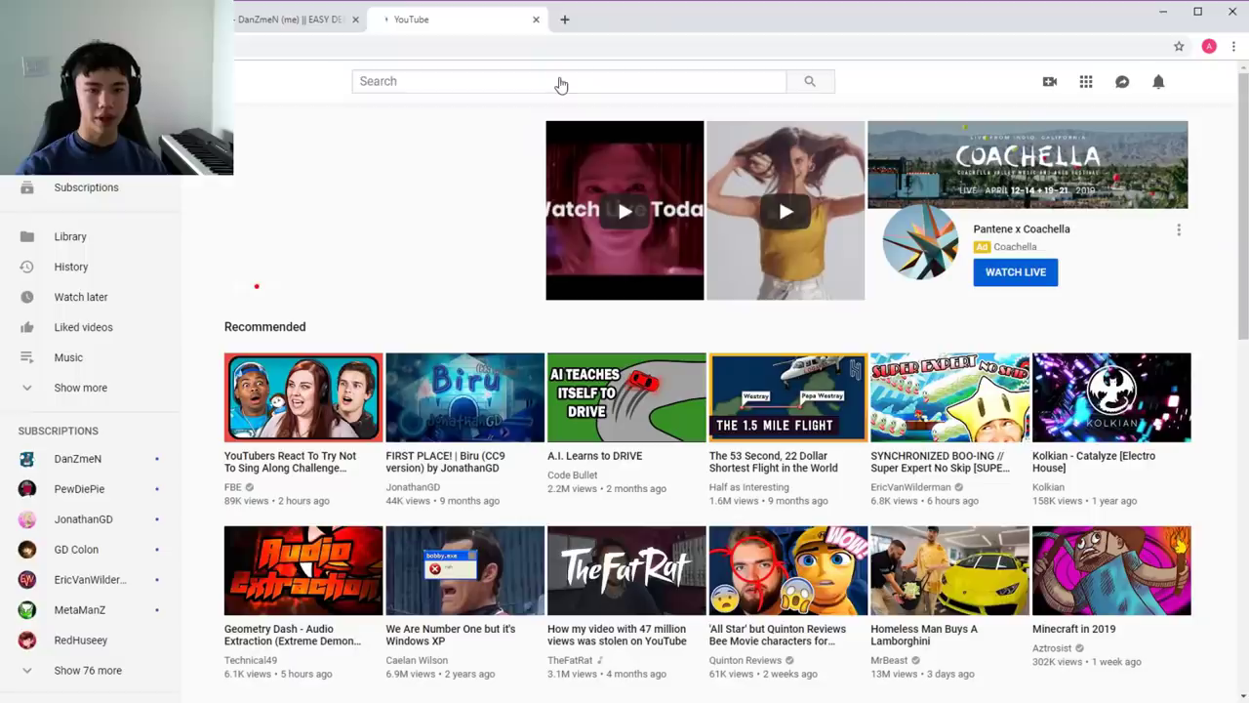
- Search YouTube for the creator's 'worst level ever made' and watch it, pausing on the green section
left_click(560, 80)
type("danzmen wor")
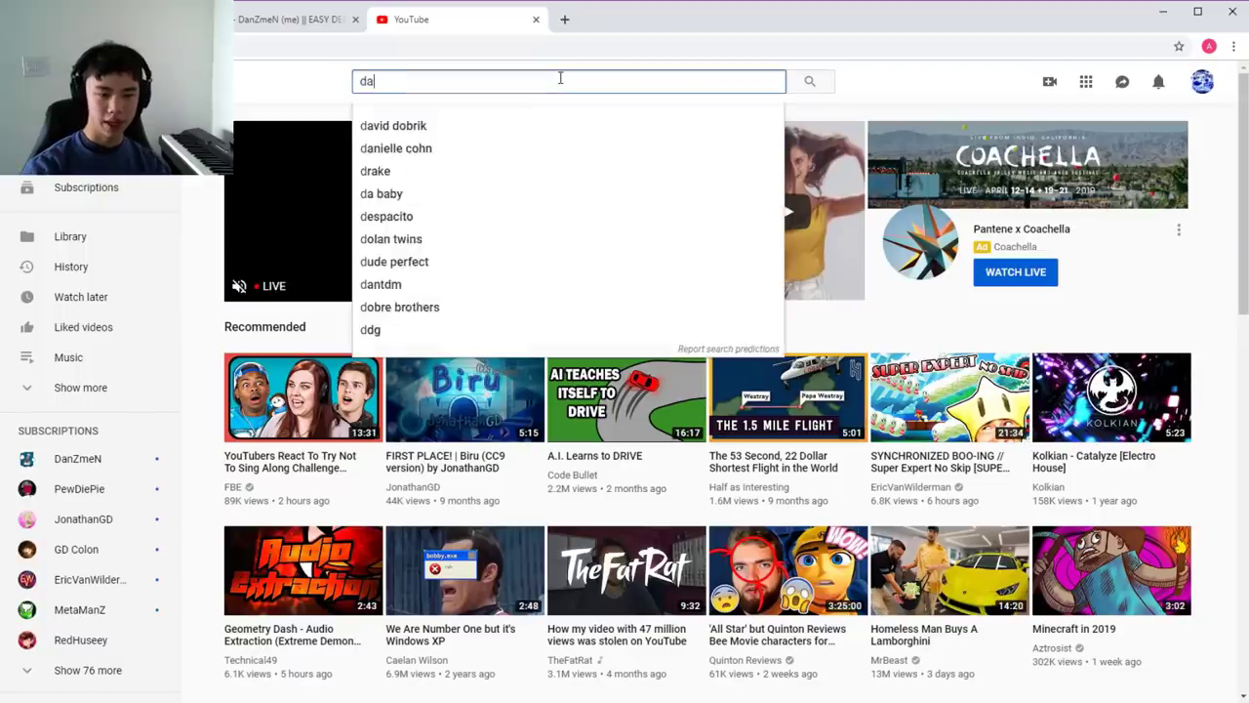
type("st level ever made")
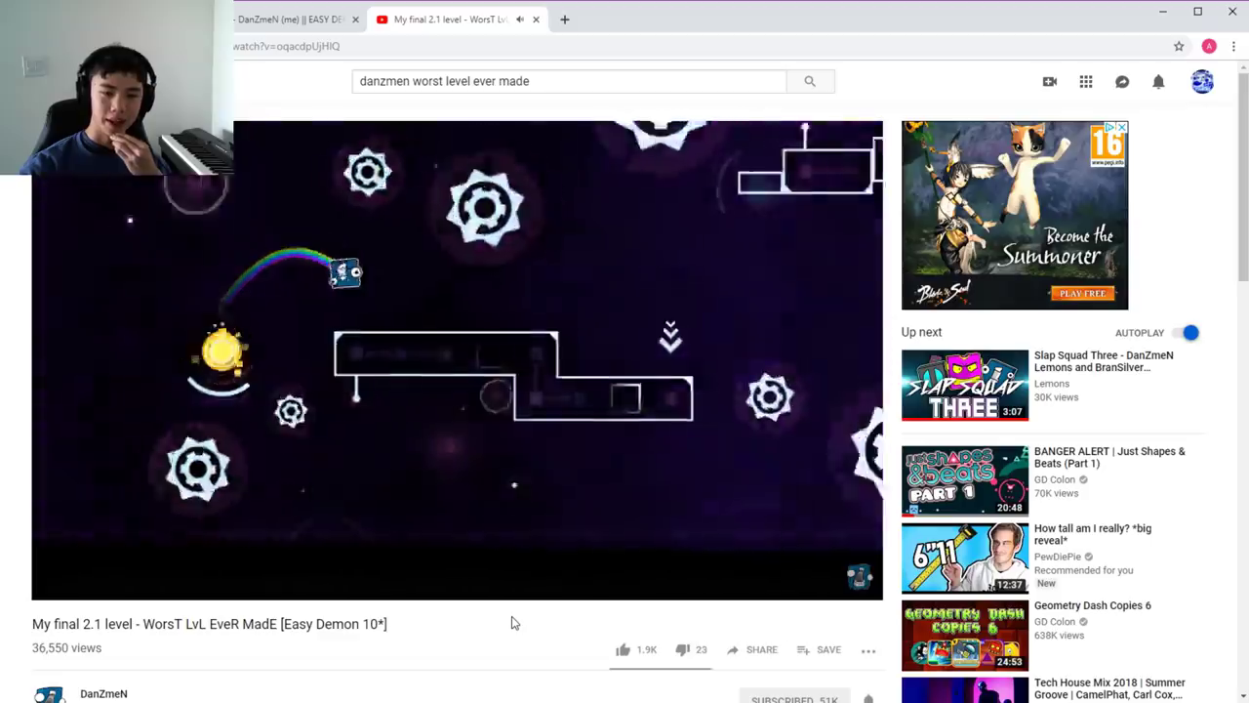
left_click(57, 585)
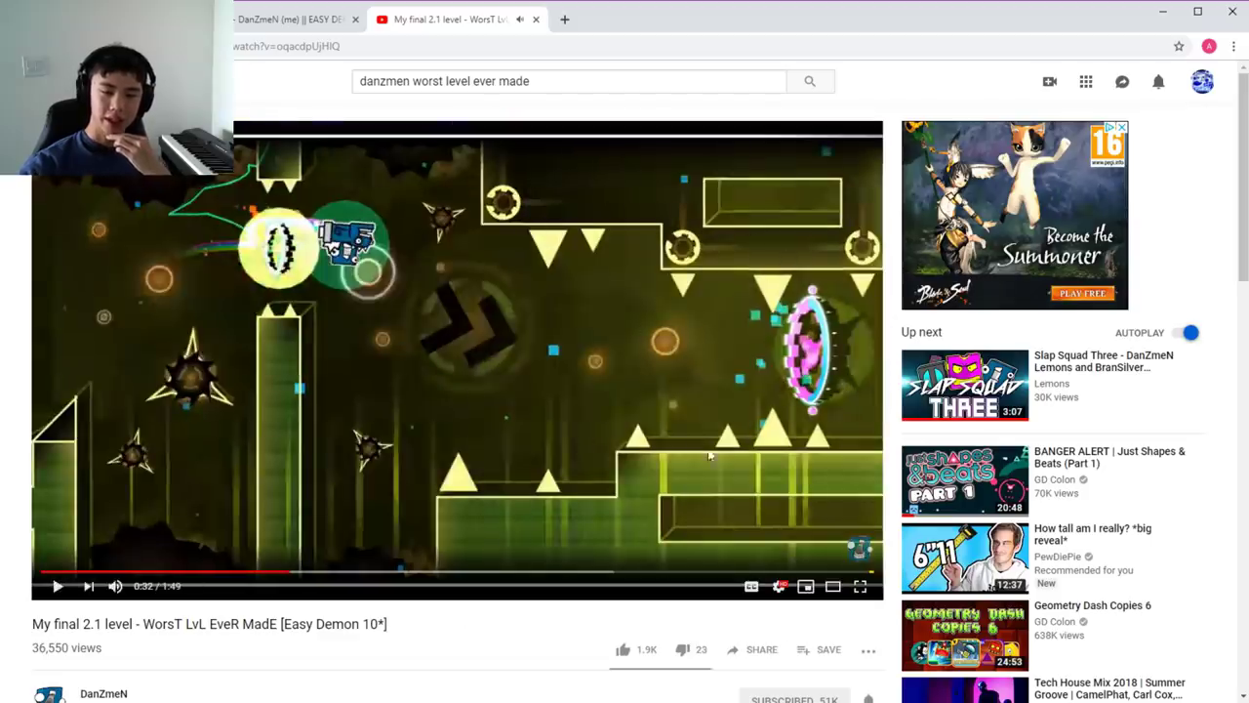
left_click(56, 586)
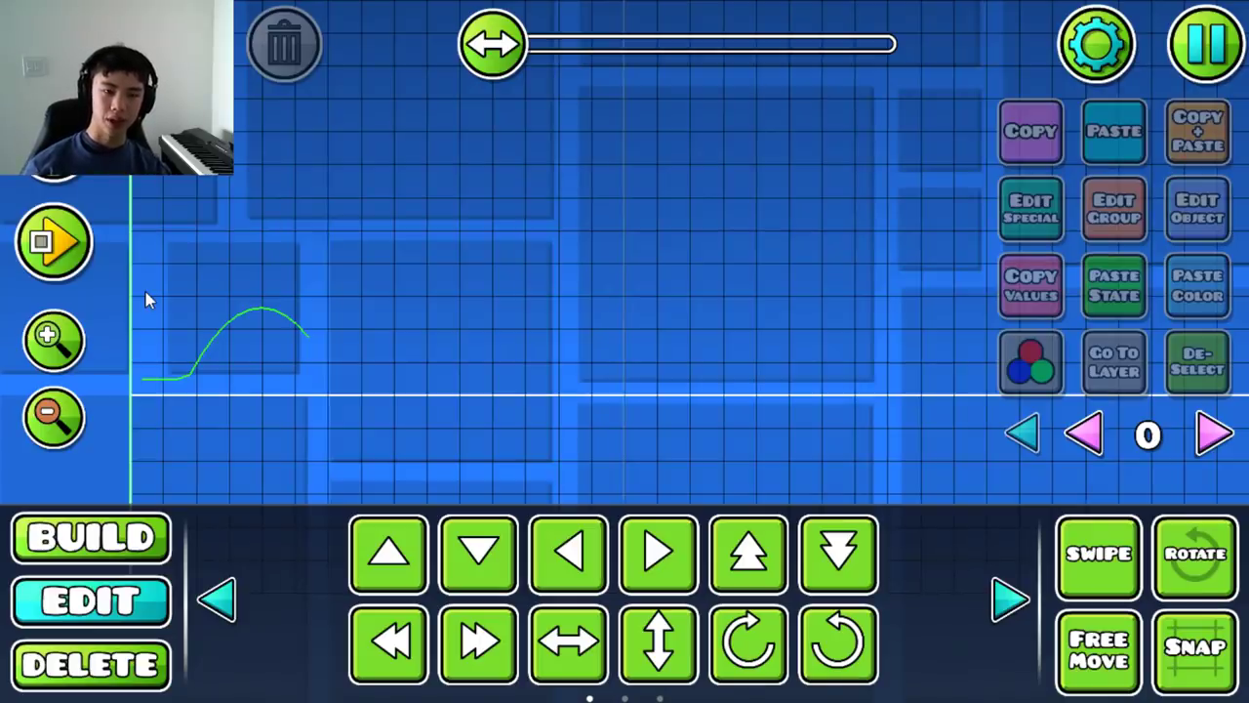
- Open the level settings and close them unchanged
left_click(1103, 58)
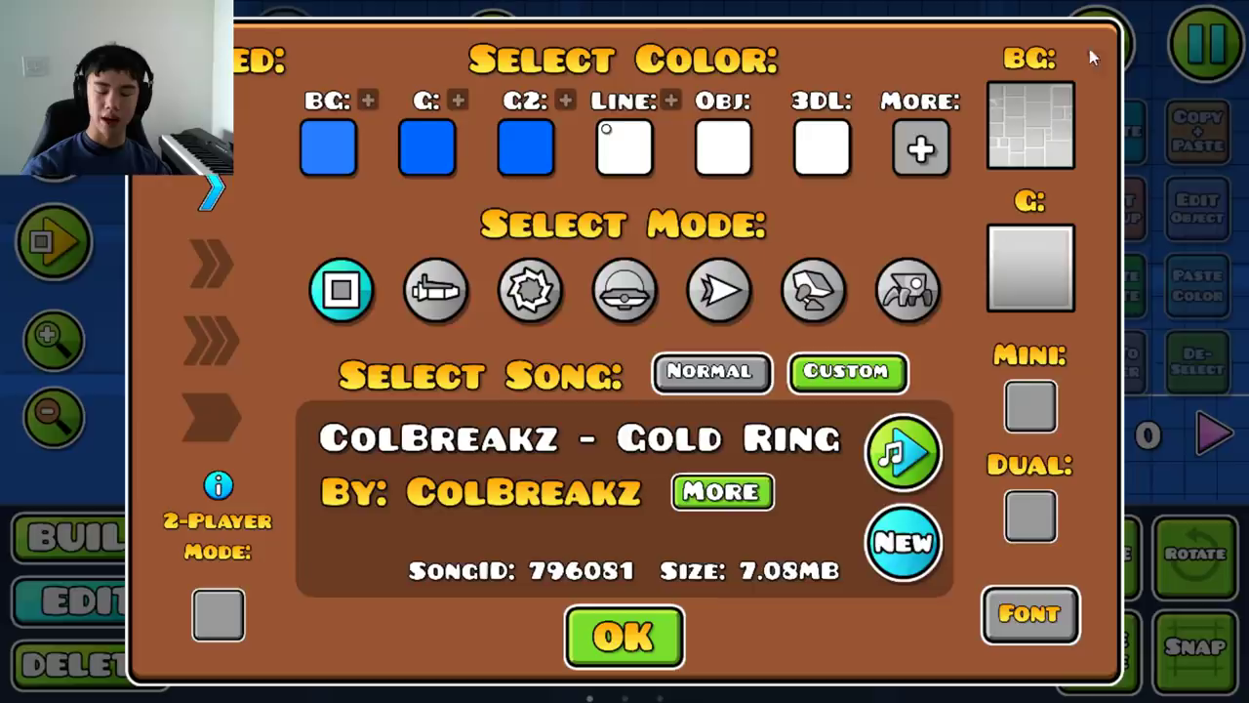
left_click(621, 632)
scroll(465, 360, "down", 3)
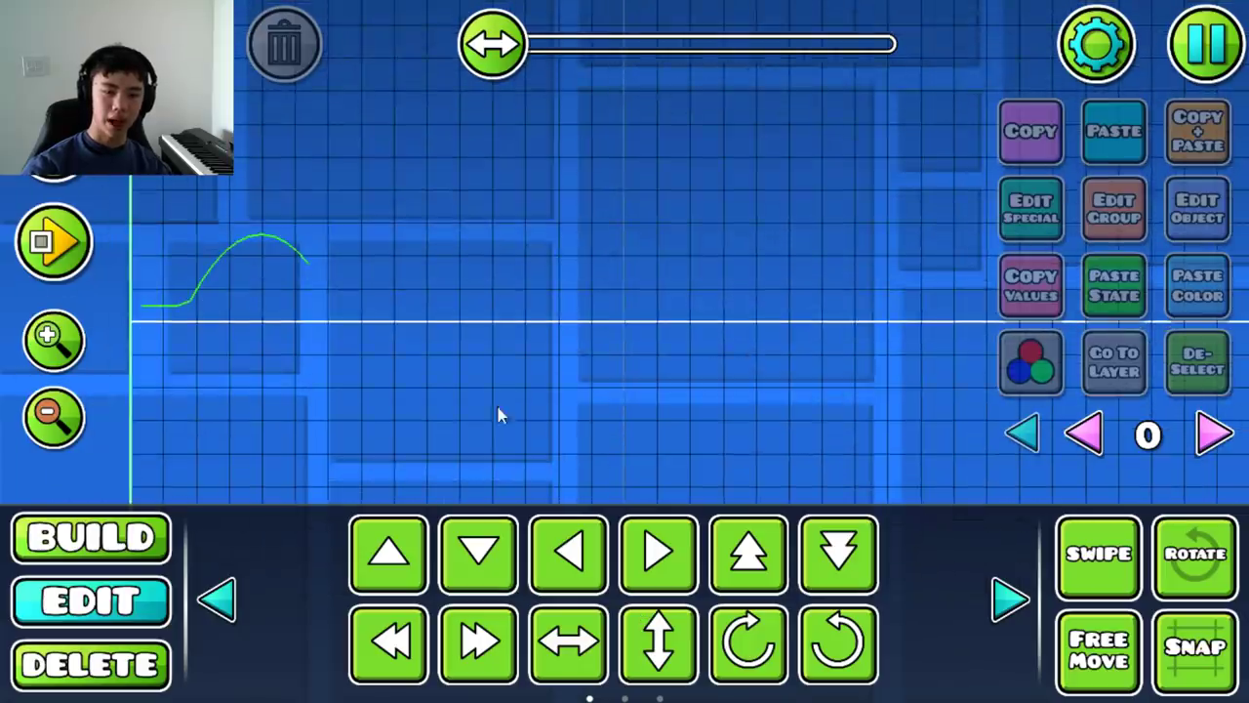
scroll(506, 345, "up", 1)
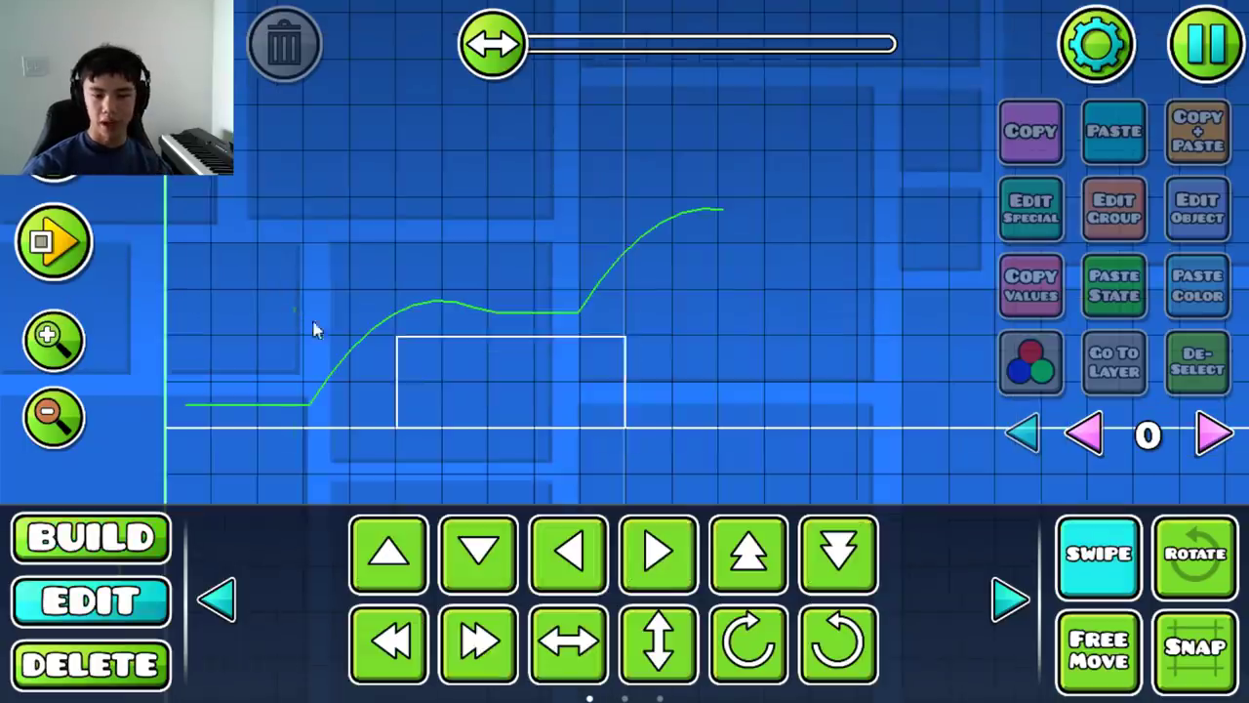
- Move the selected outline block right and place a green dash arrow
left_click_drag(315, 329, 825, 491)
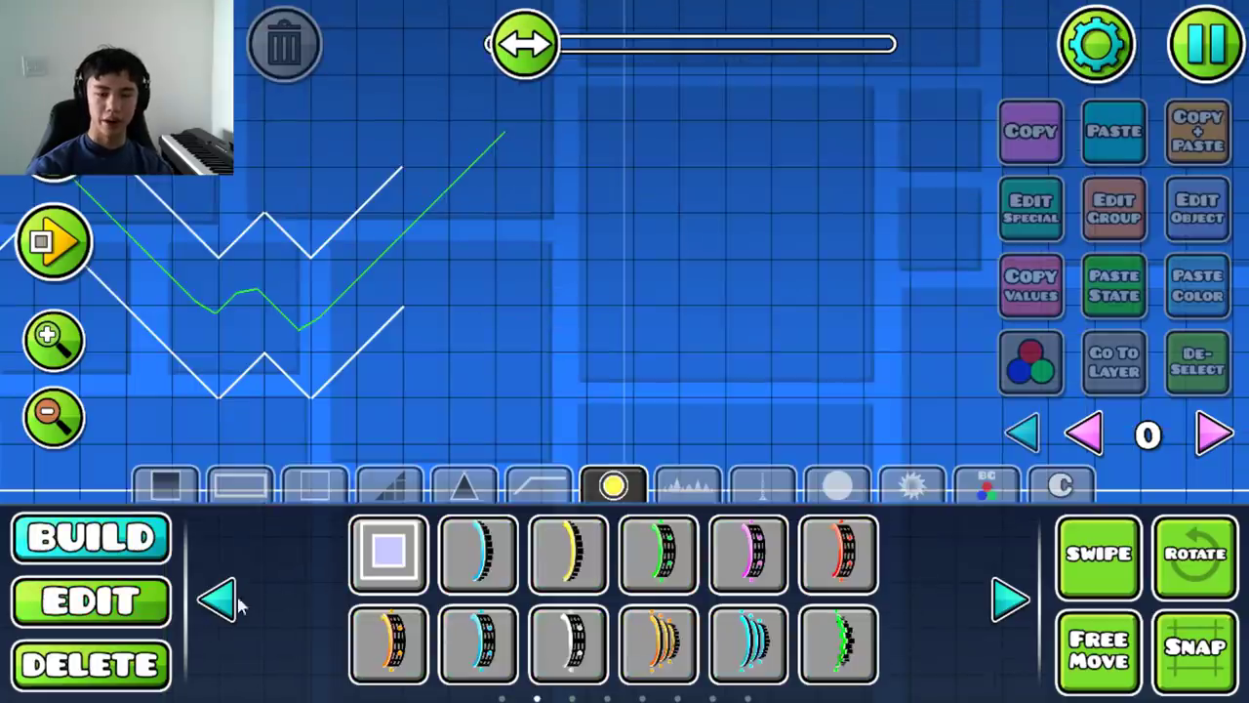
left_click(218, 597)
left_click(474, 237)
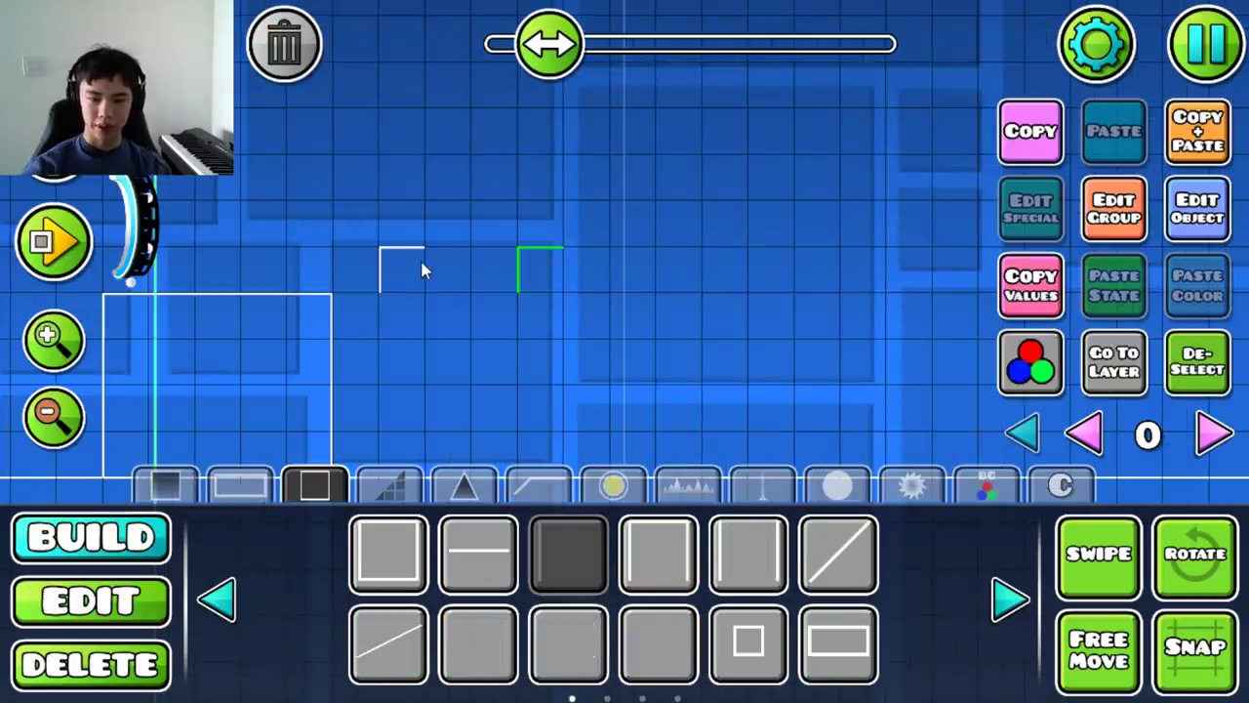
key("2")
key("1")
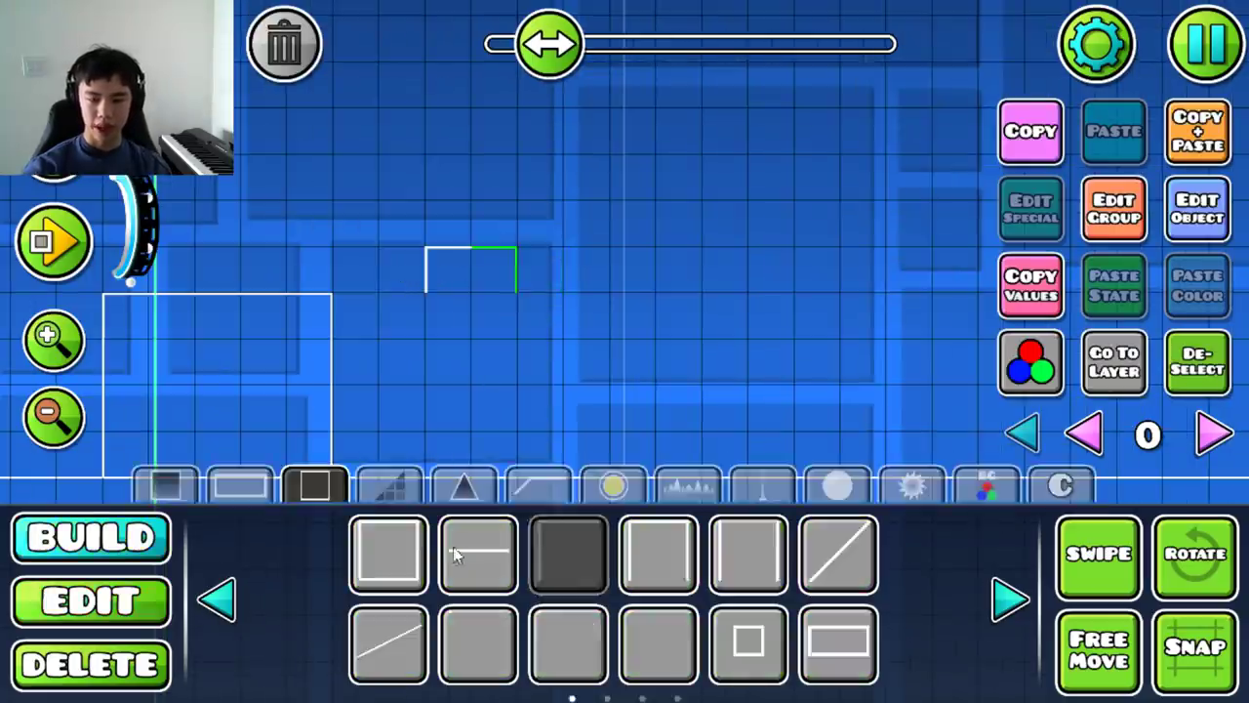
- Place a row of outline blocks, spikes and a thin line piece along the path
left_click(458, 548)
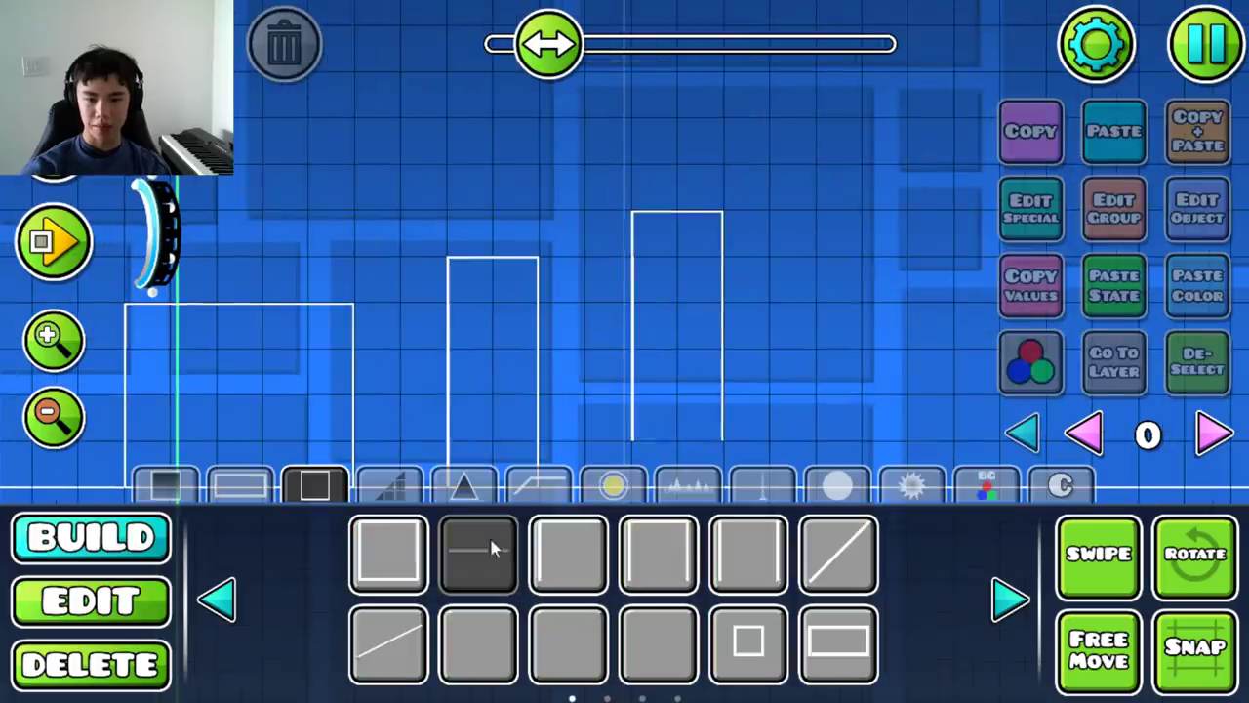
left_click(463, 485)
left_click(388, 551)
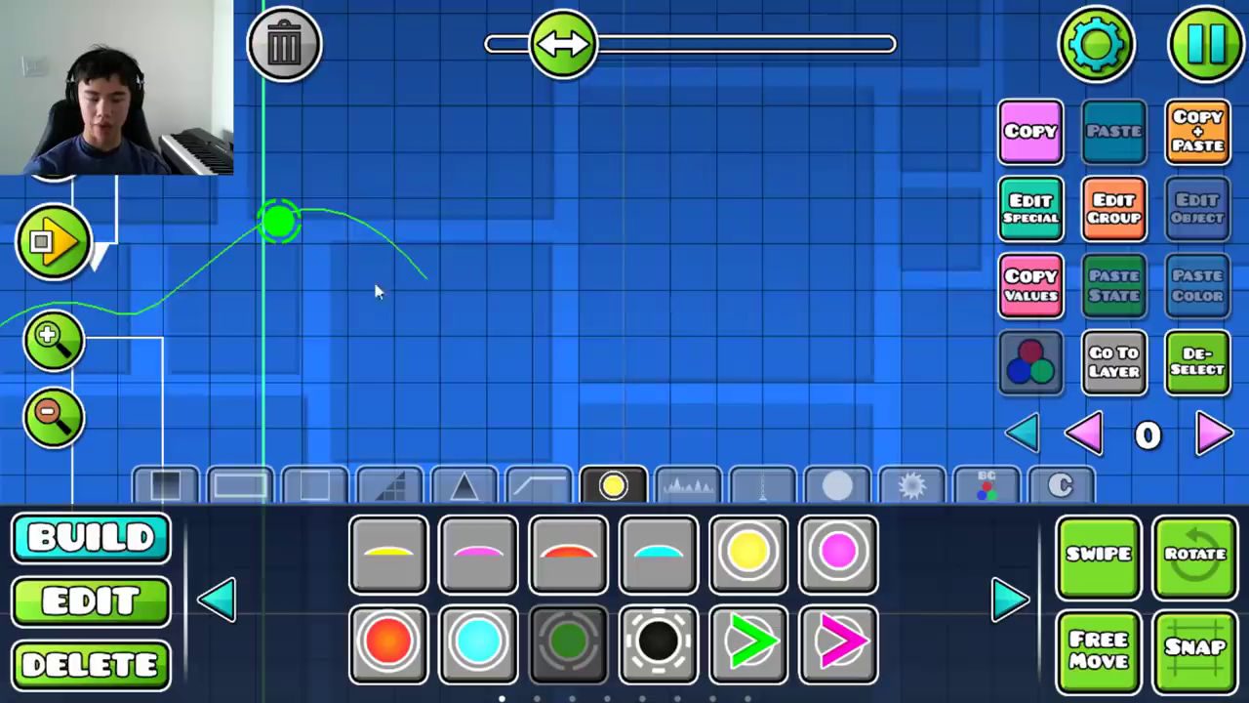
left_click_drag(378, 290, 446, 247)
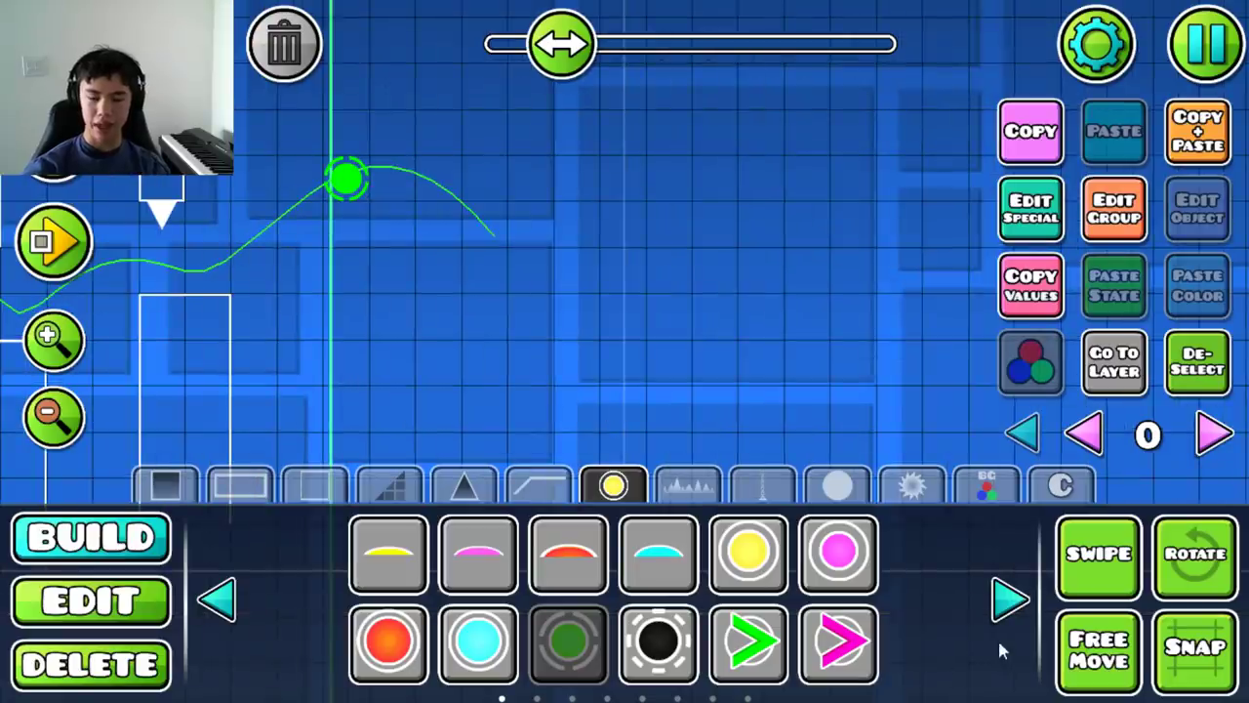
left_click(1010, 597)
left_click(1010, 597)
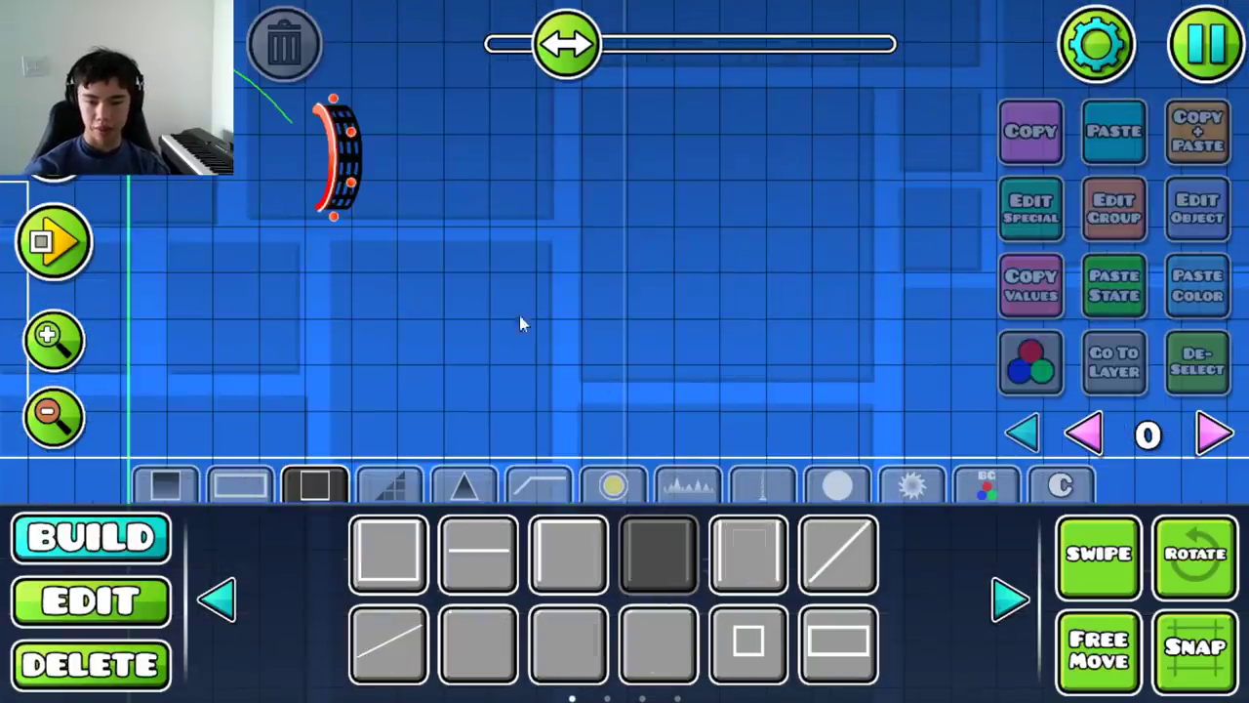
left_click_drag(511, 250, 604, 250)
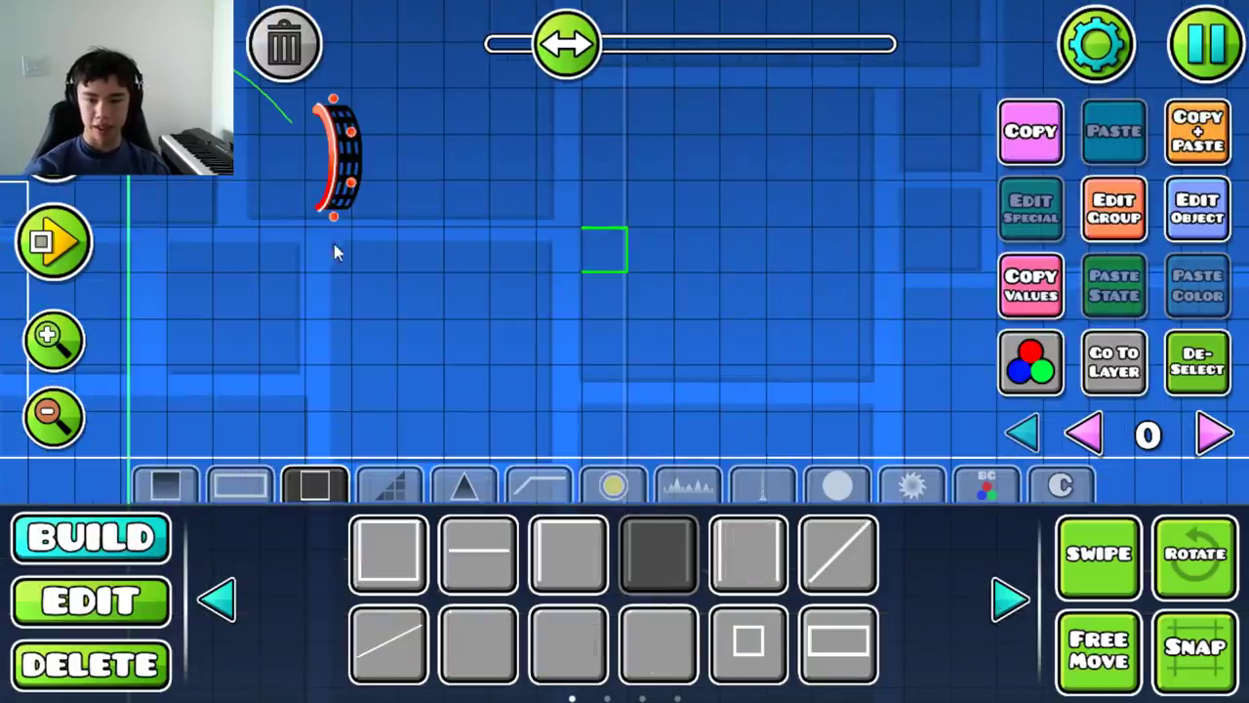
left_click(329, 250)
left_click(747, 553)
left_click(543, 255)
left_click_drag(544, 278, 381, 257)
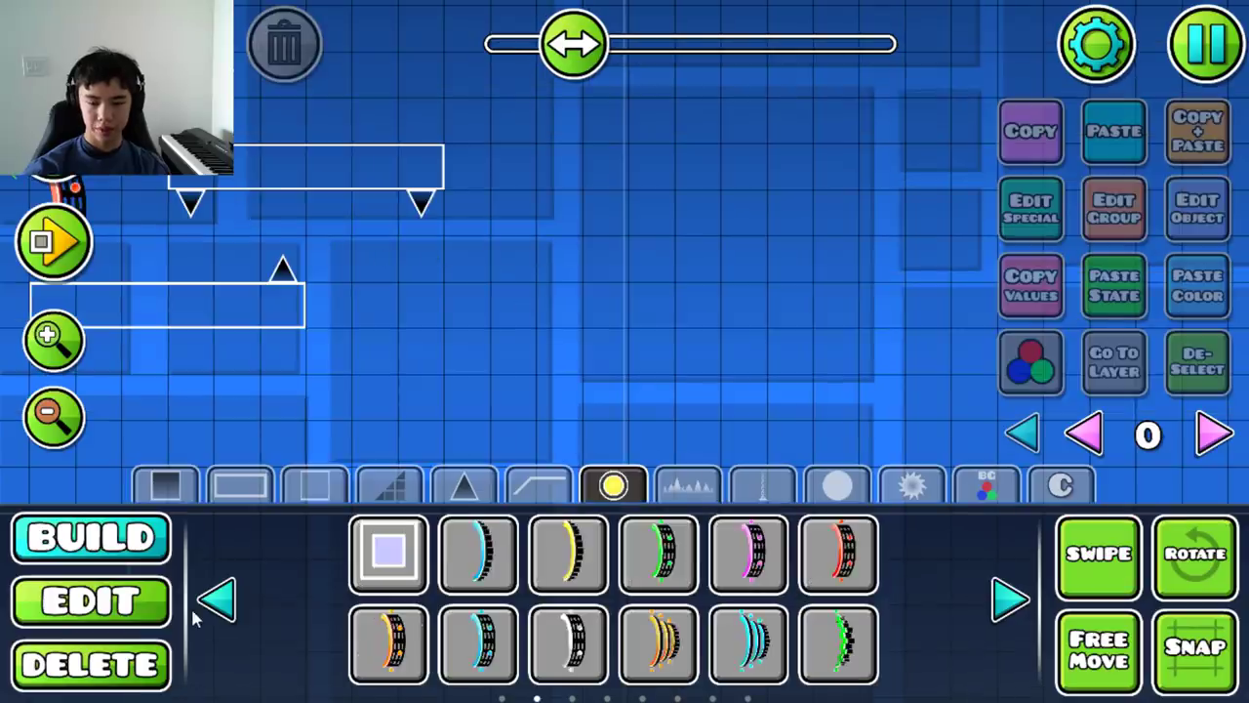
left_click(217, 601)
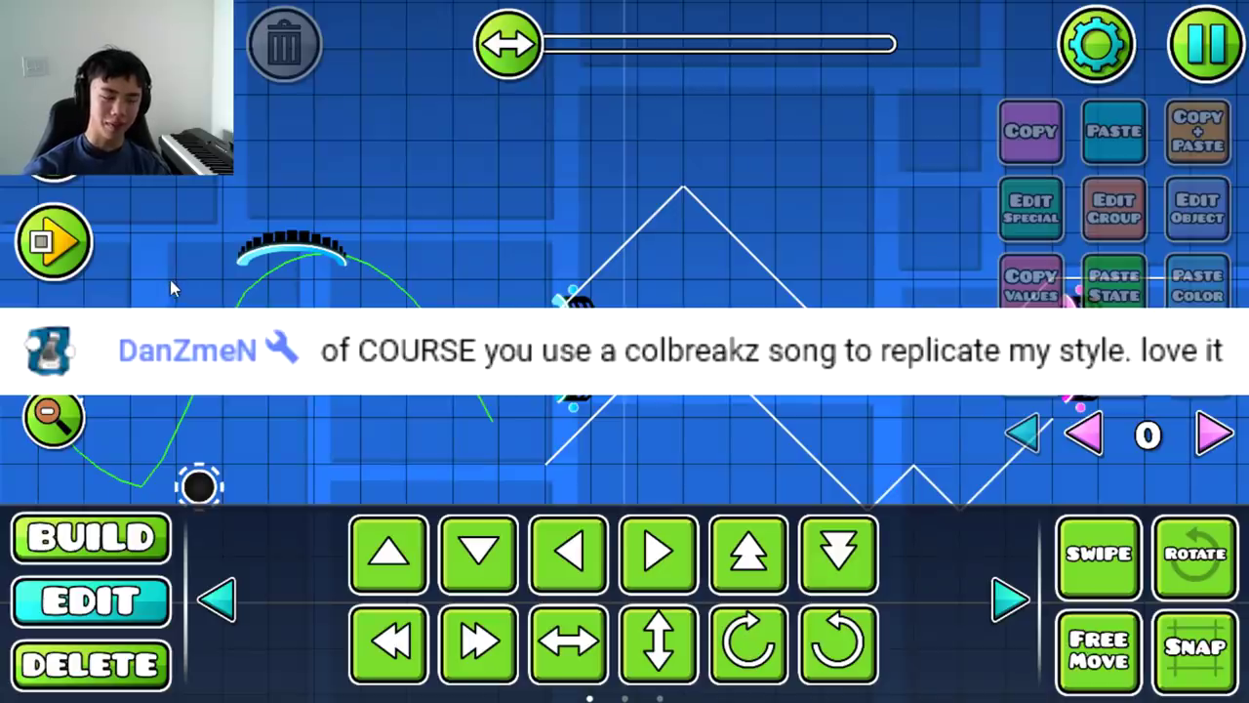
- Playtest, undo the wrong black arc, and place an orange arc portal on the path
scroll(170, 279, "down", 1)
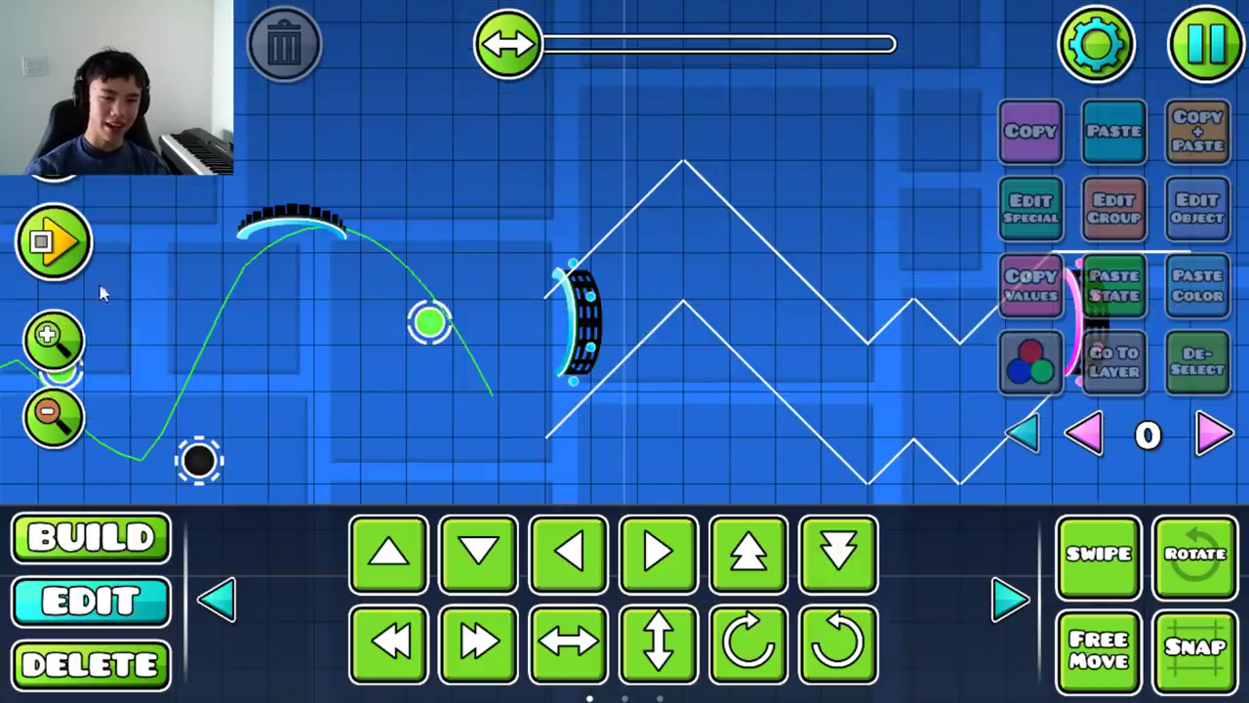
left_click(78, 250)
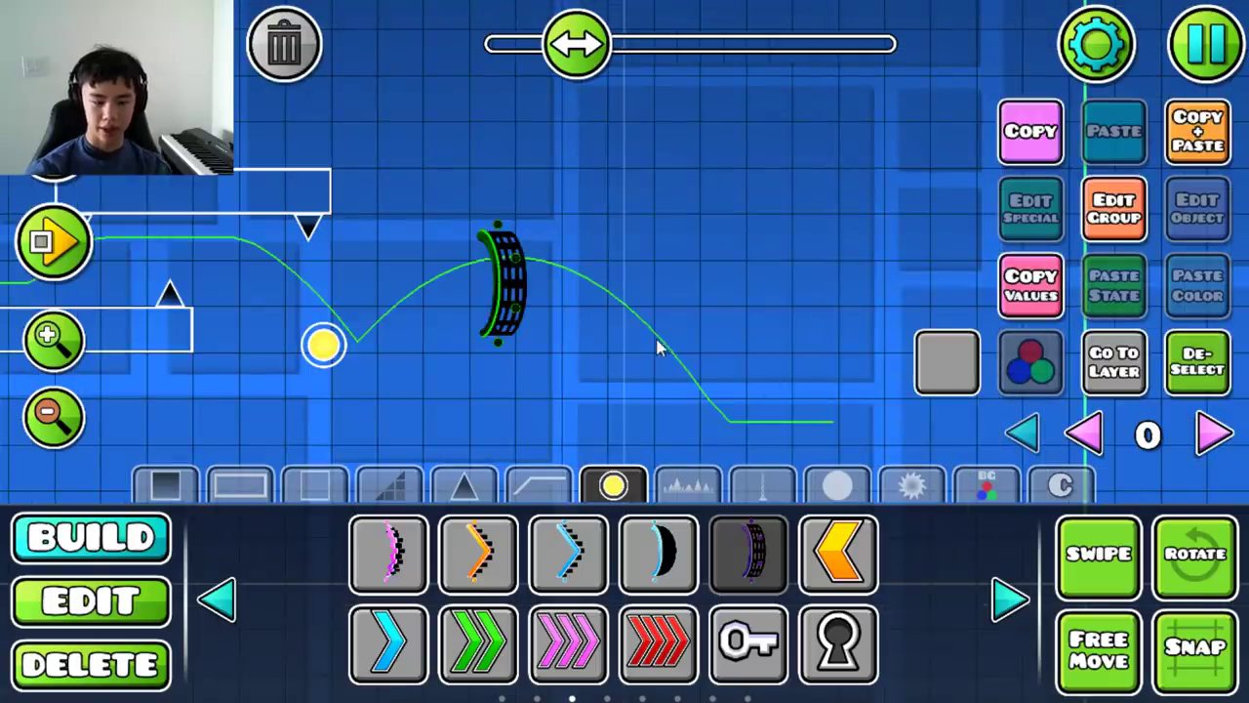
key("ctrl+z")
left_click(219, 597)
left_click(839, 554)
left_click(389, 644)
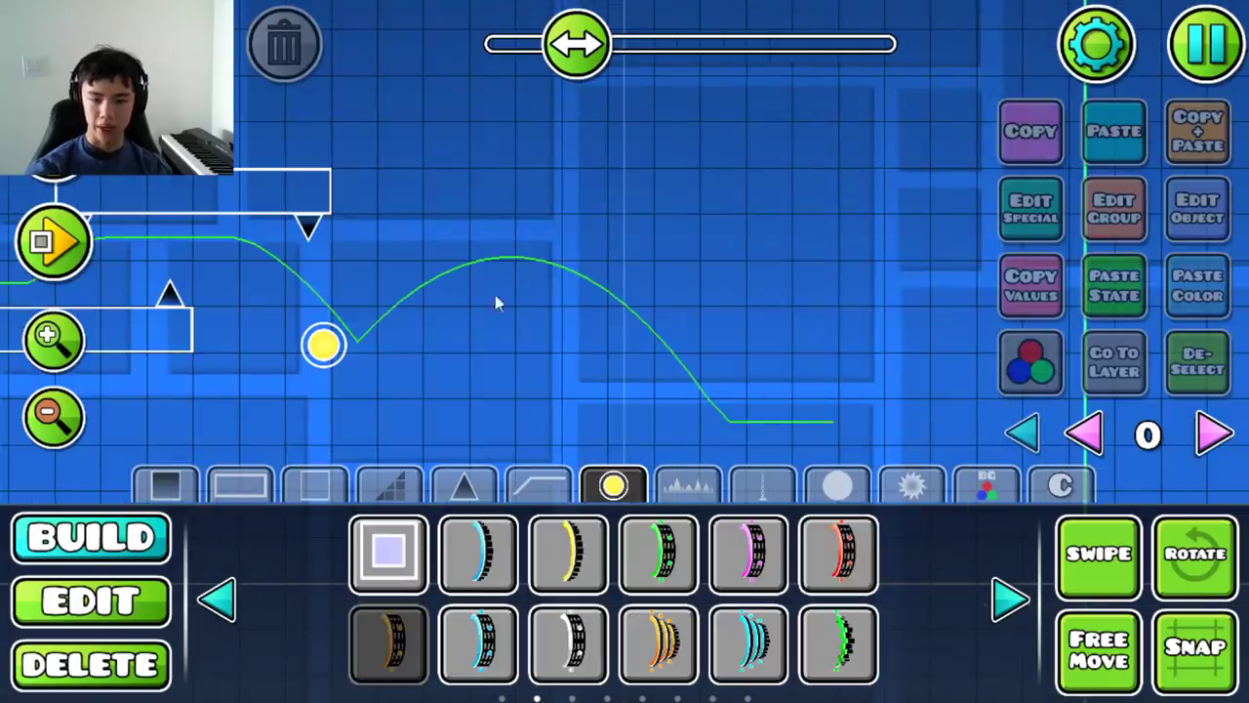
left_click(503, 293)
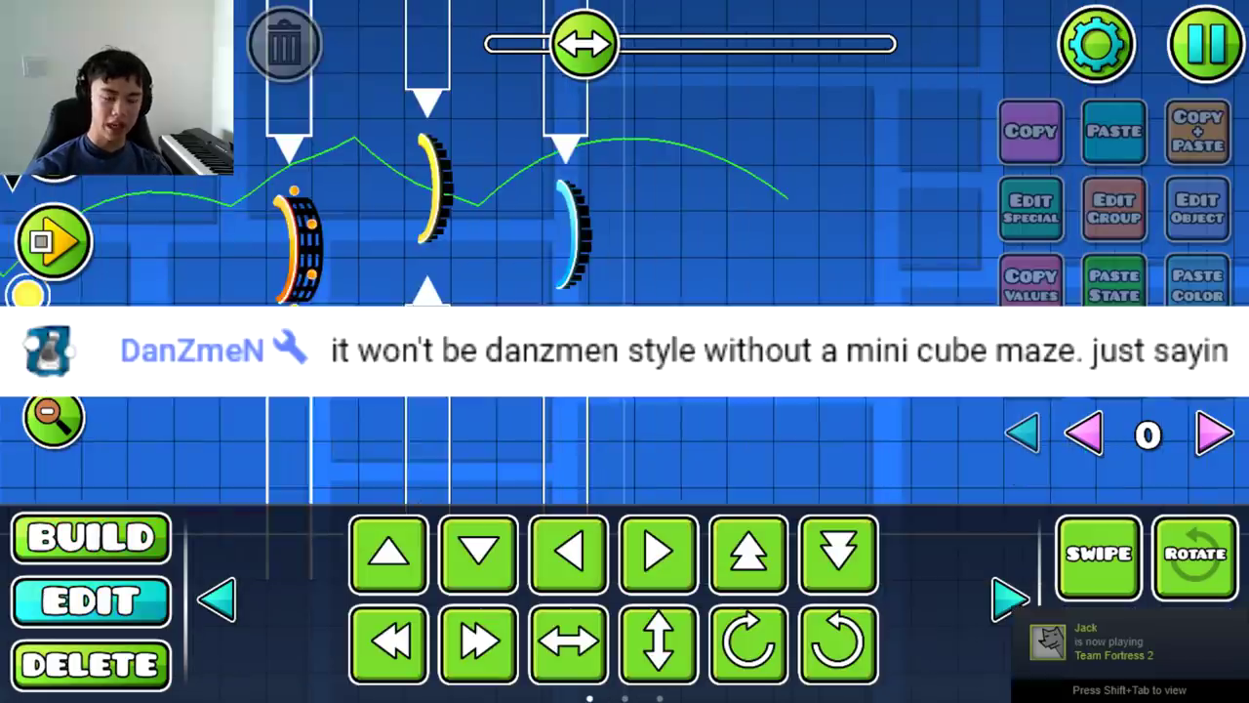
- Place a dark green arc portal above the path and shift it slightly right
scroll(499, 244, "right", 5)
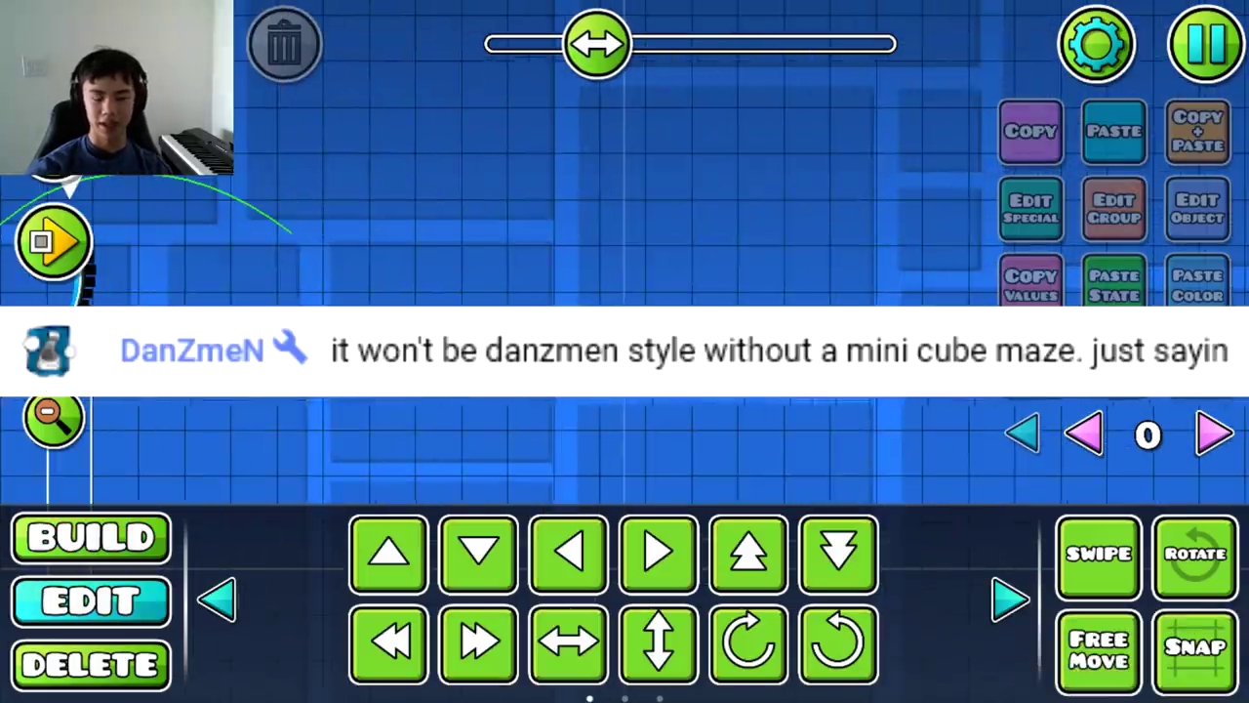
key("1")
left_click(612, 485)
scroll(731, 438, "left", 5)
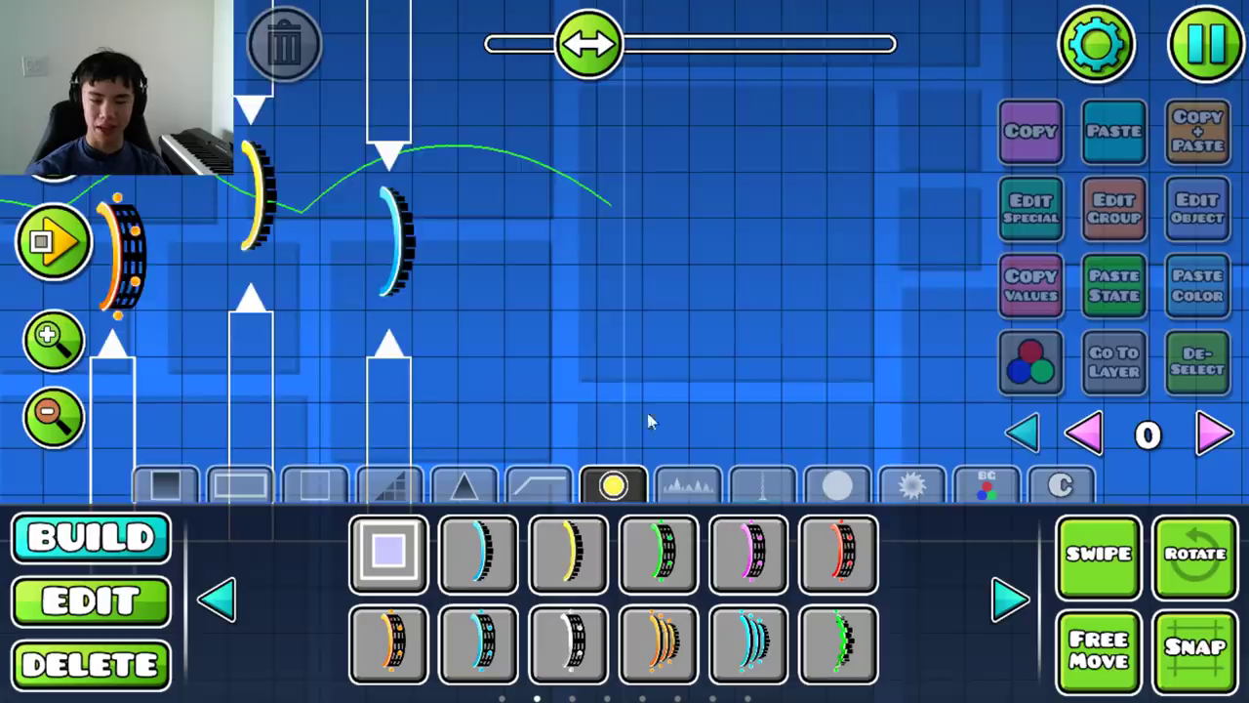
scroll(650, 419, "right", 4)
left_click(658, 553)
left_click(455, 109)
left_click_drag(518, 227, 565, 226)
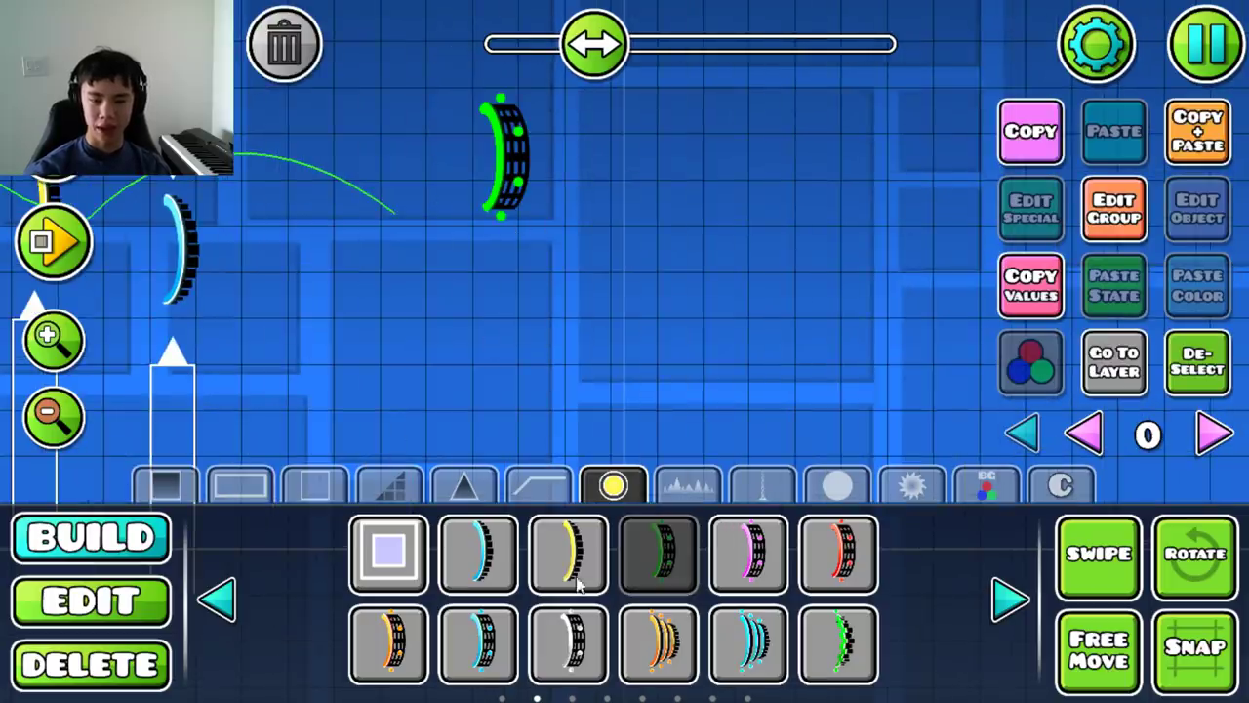
left_click(1011, 599)
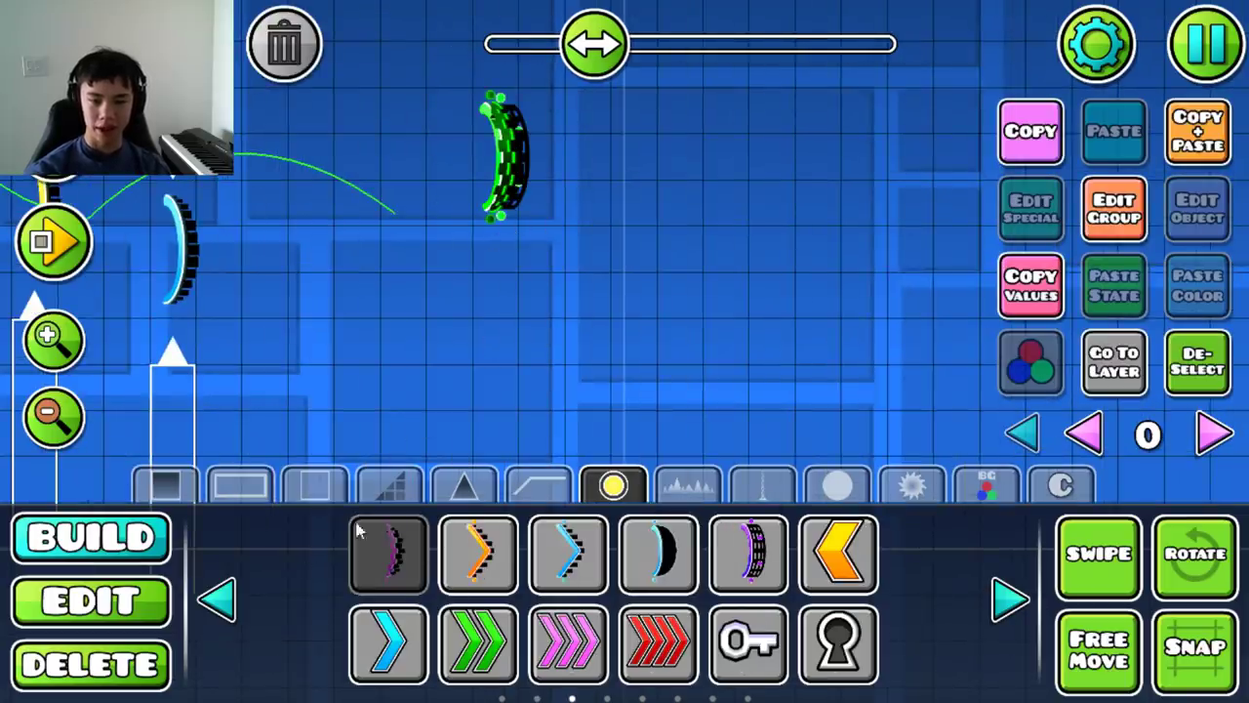
left_click(171, 493)
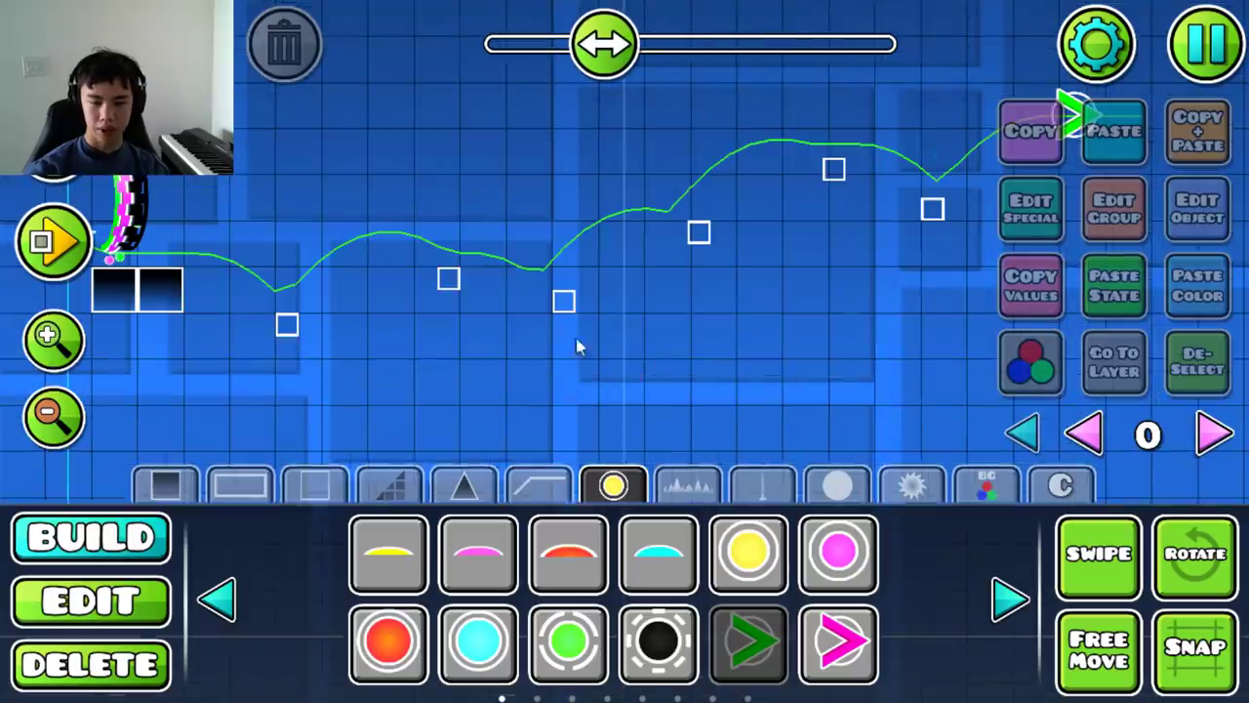
key("2")
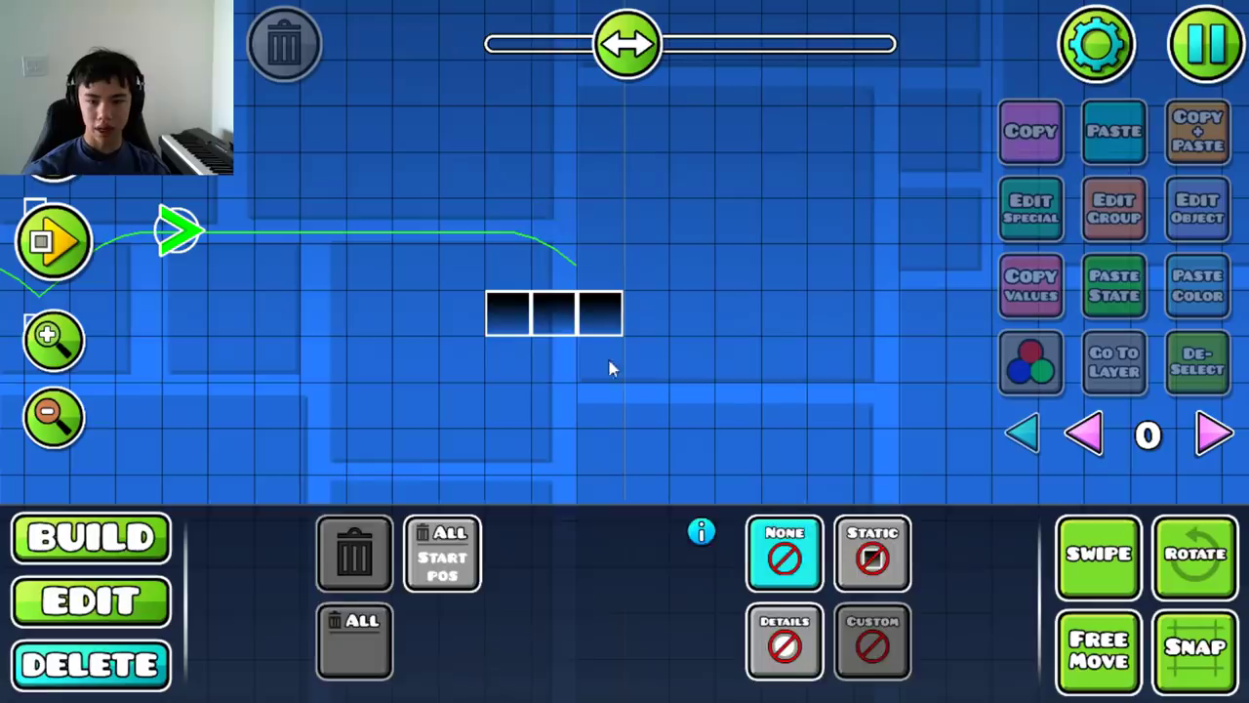
- Place plain outline blocks beside the yellow pad and pick the top-edge line block
key("1")
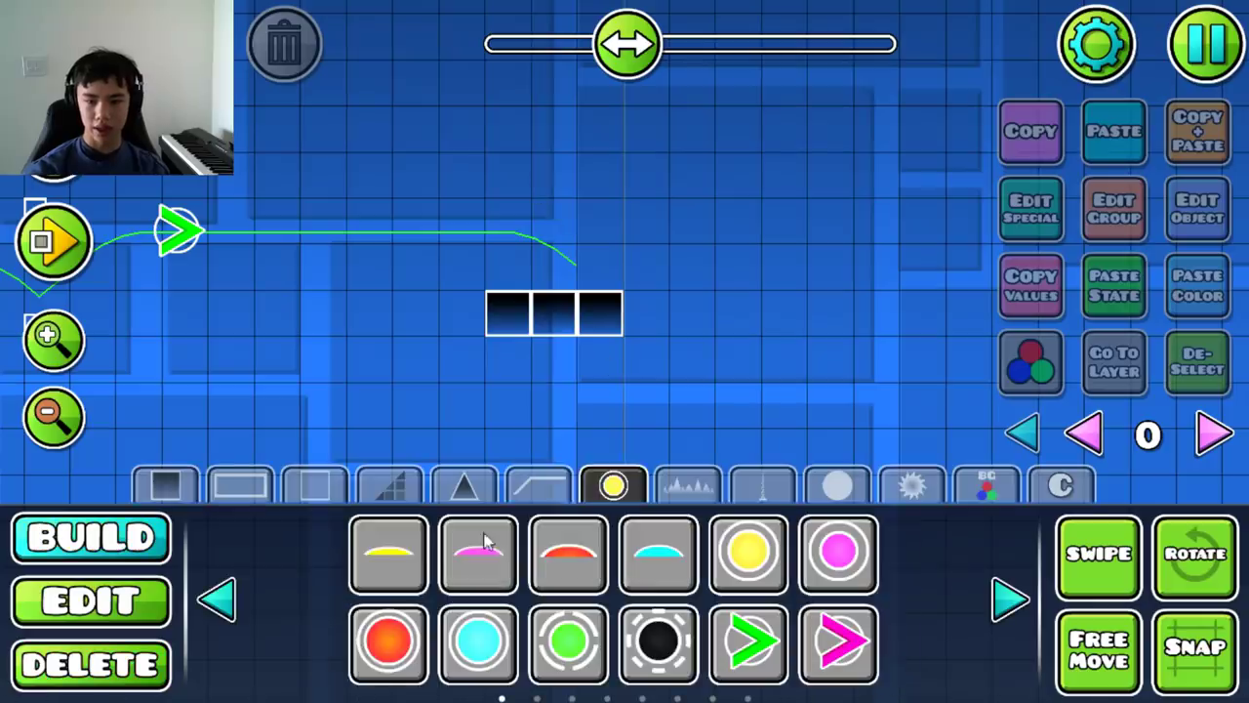
key("3")
key("1")
left_click(315, 485)
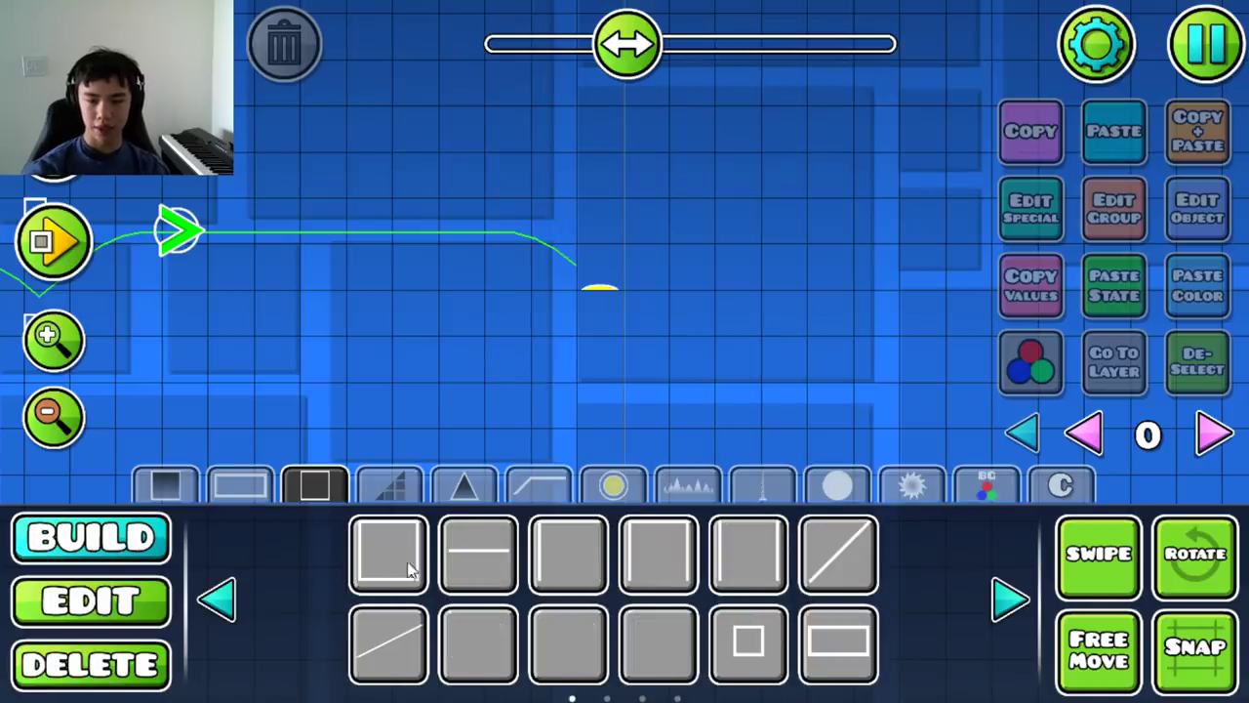
left_click(569, 554)
left_click(527, 310)
left_click(585, 341)
left_click(499, 528)
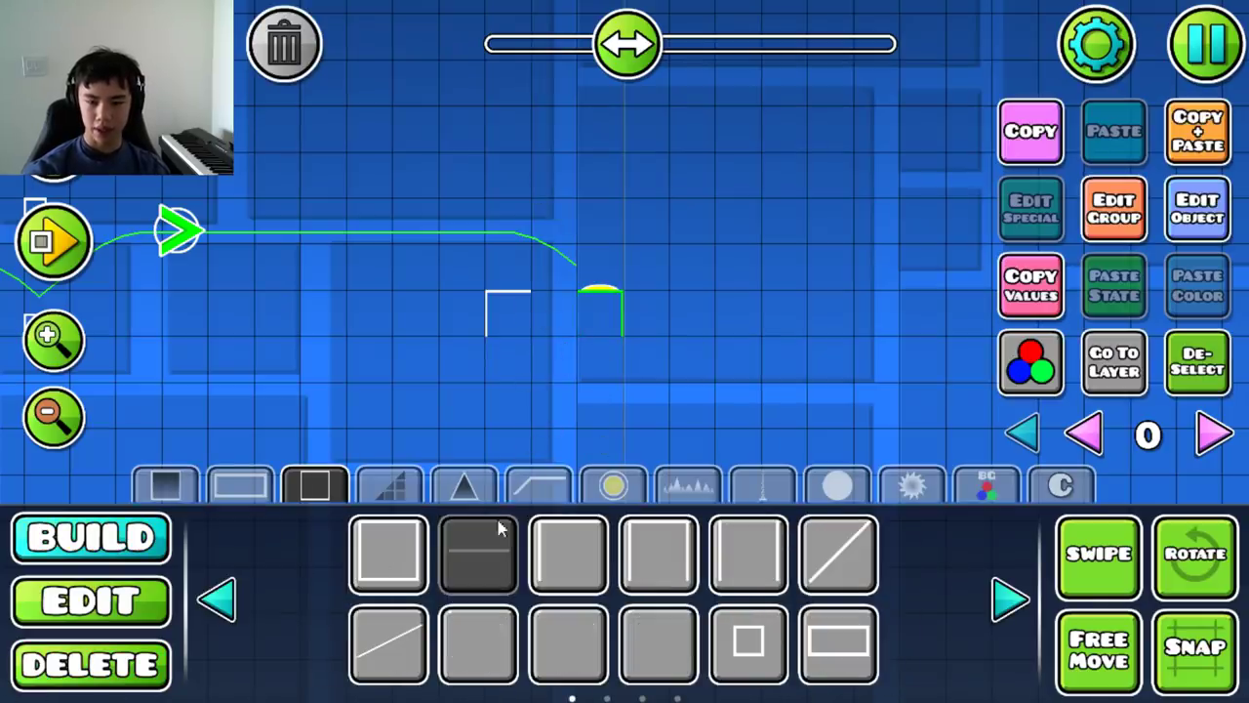
- Set the pulse trigger to target the object colour and change its fade-out time
scroll(499, 369, "down", 3)
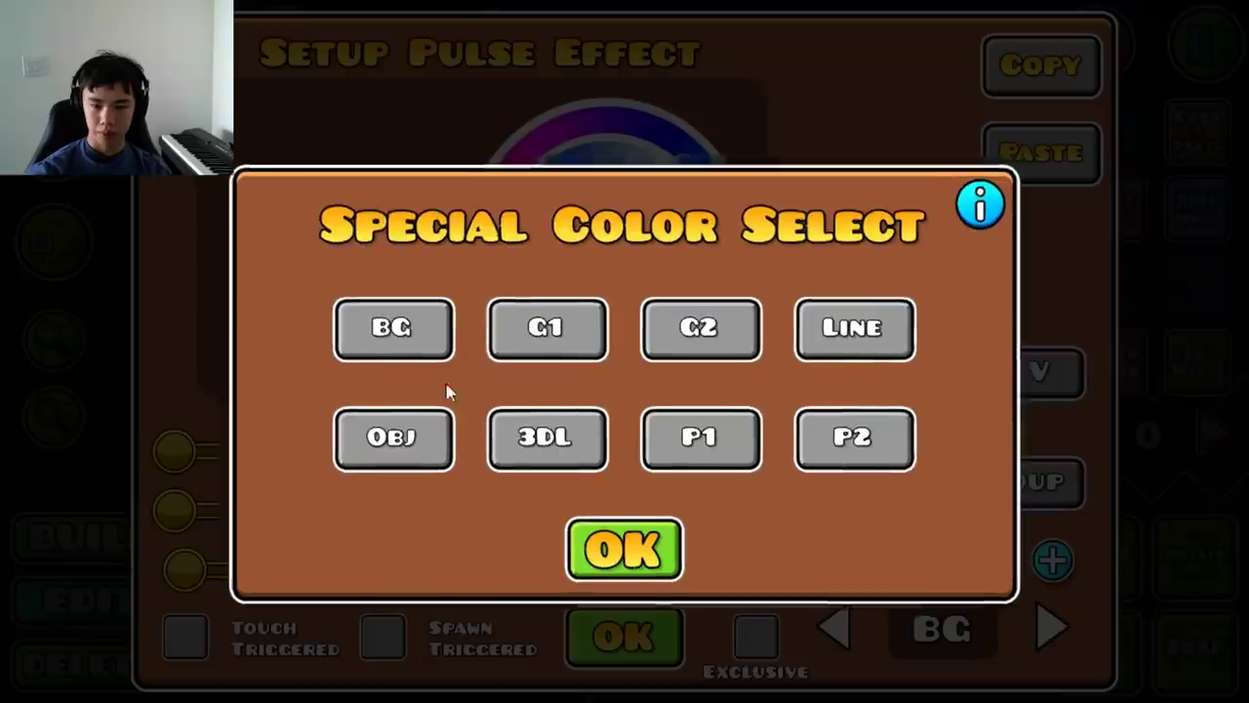
left_click(373, 437)
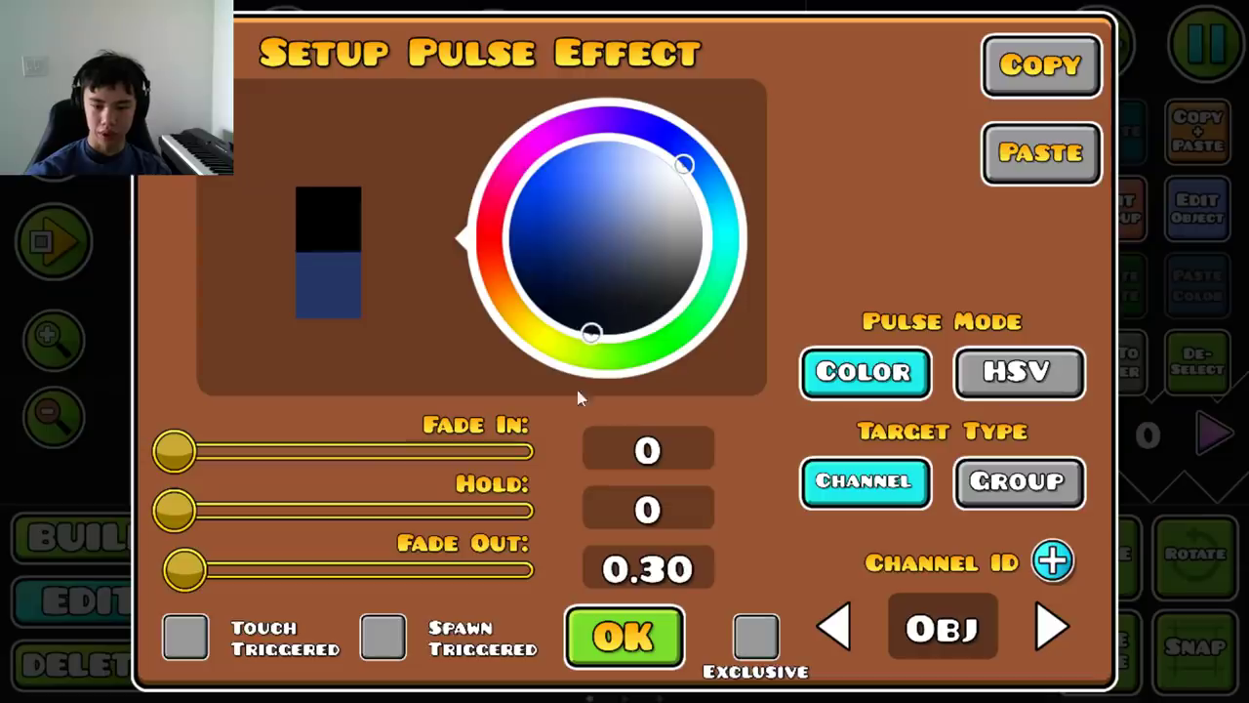
key("BackSpace")
key("BackSpace")
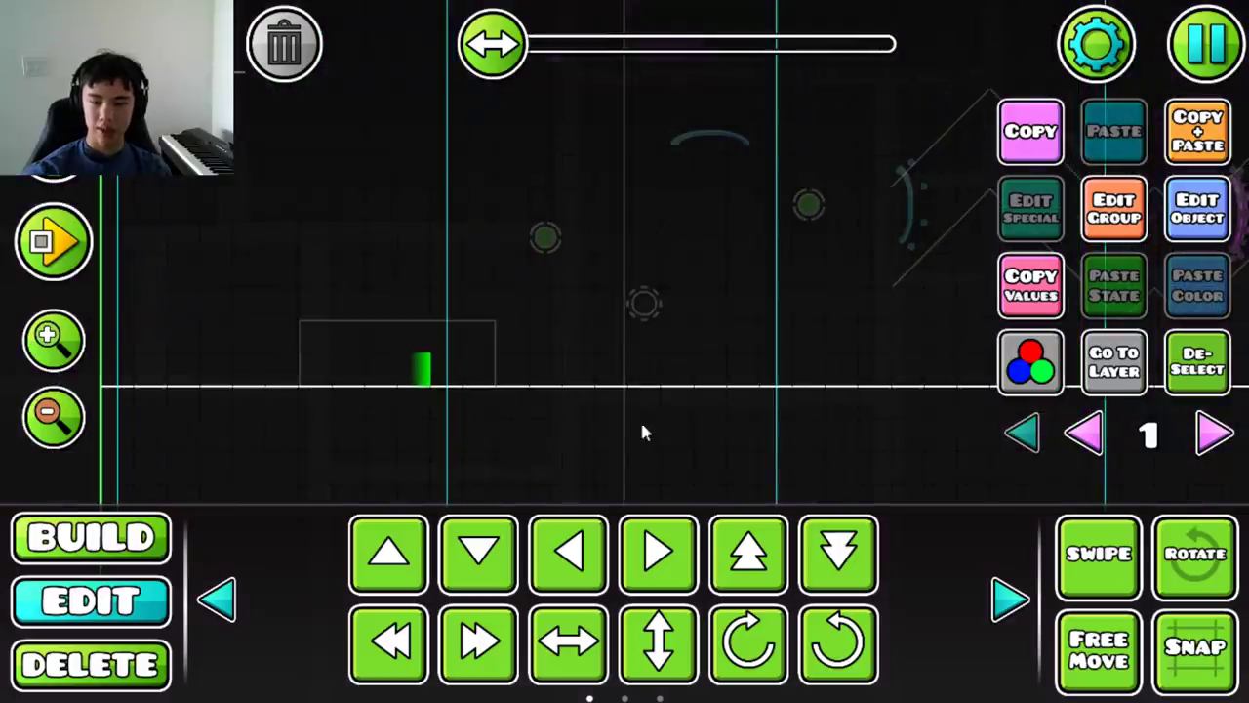
- Scale the green gradient objects up to 2.00
left_click(217, 599)
left_click(388, 554)
left_click_drag(343, 323, 732, 393)
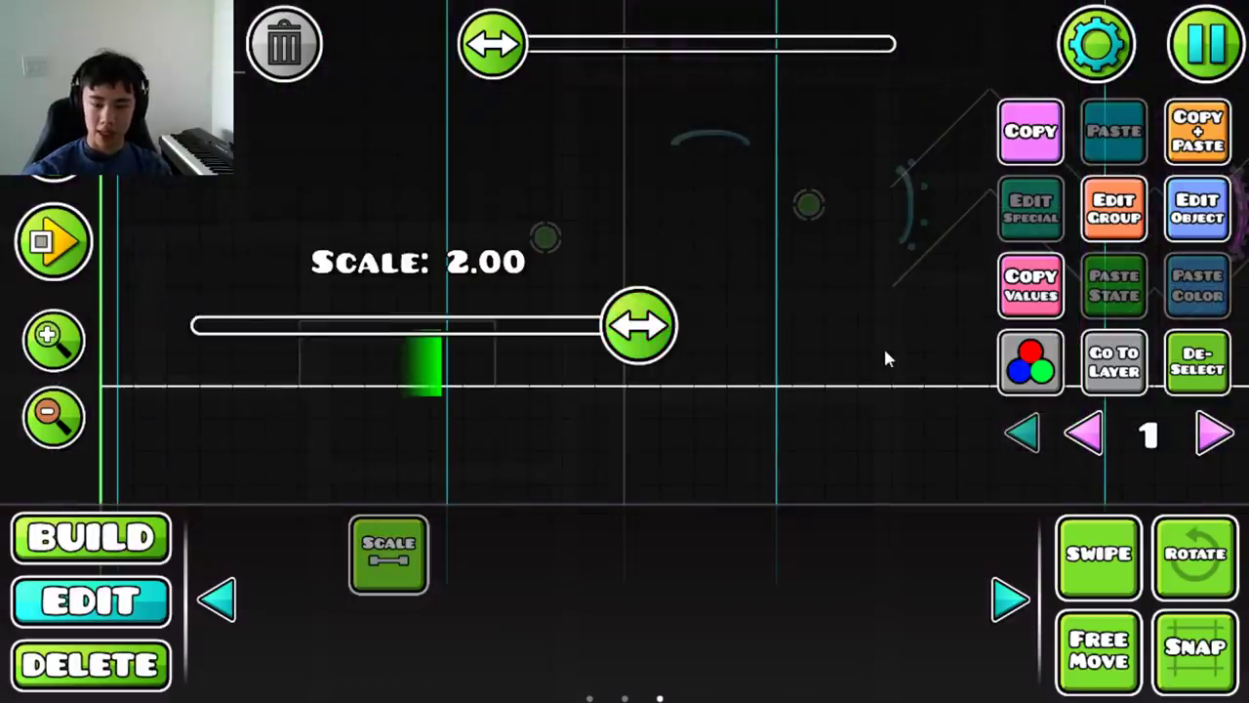
left_click(389, 554)
left_click(90, 663)
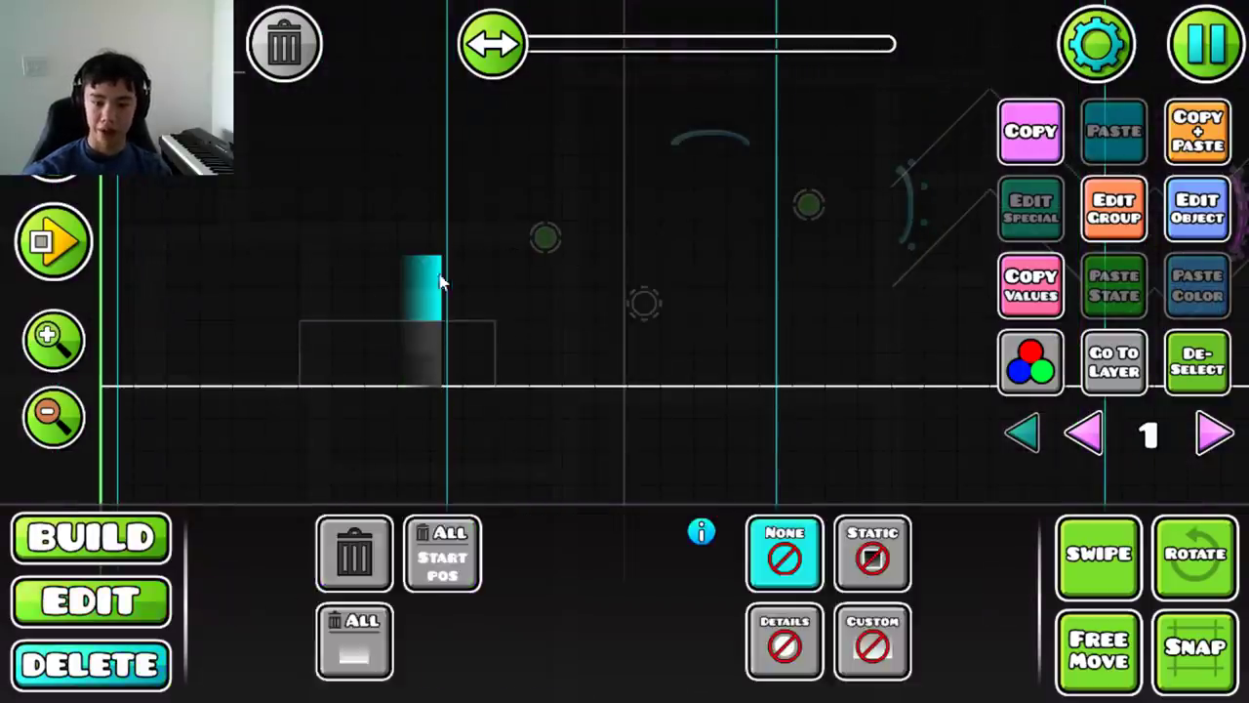
left_click(91, 600)
left_click(424, 335)
key("1")
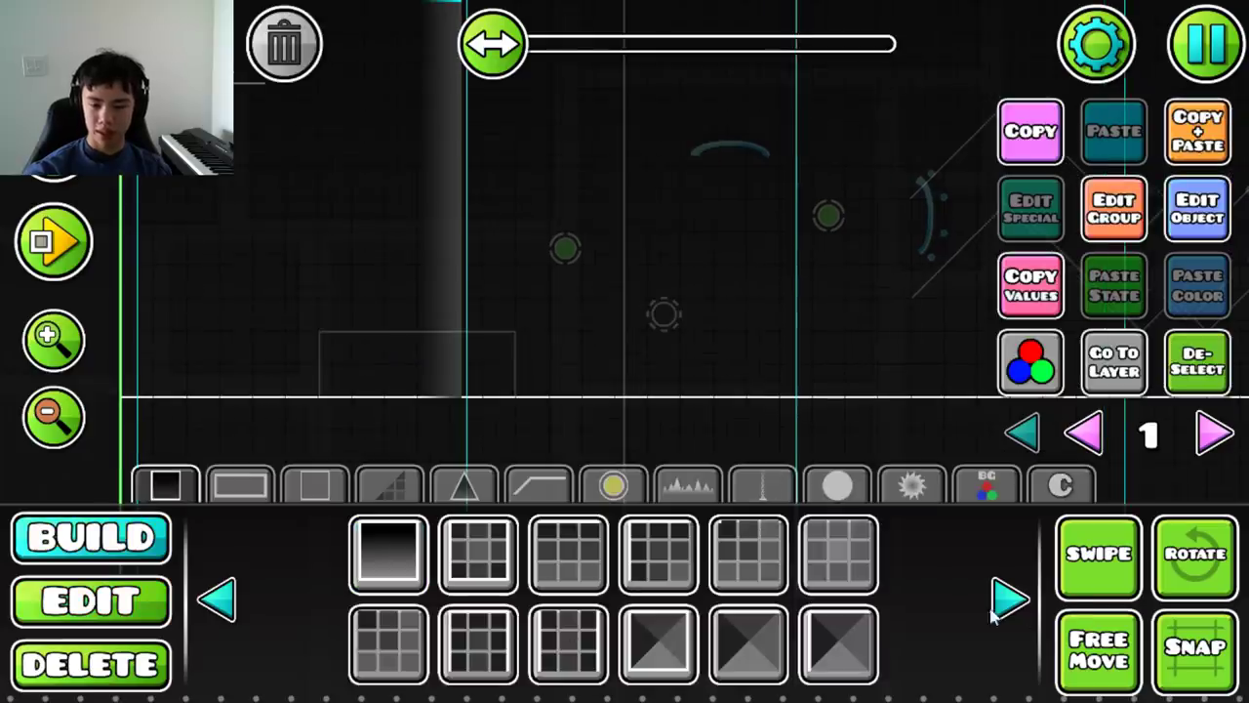
left_click(995, 607)
left_click(1010, 600)
key("2")
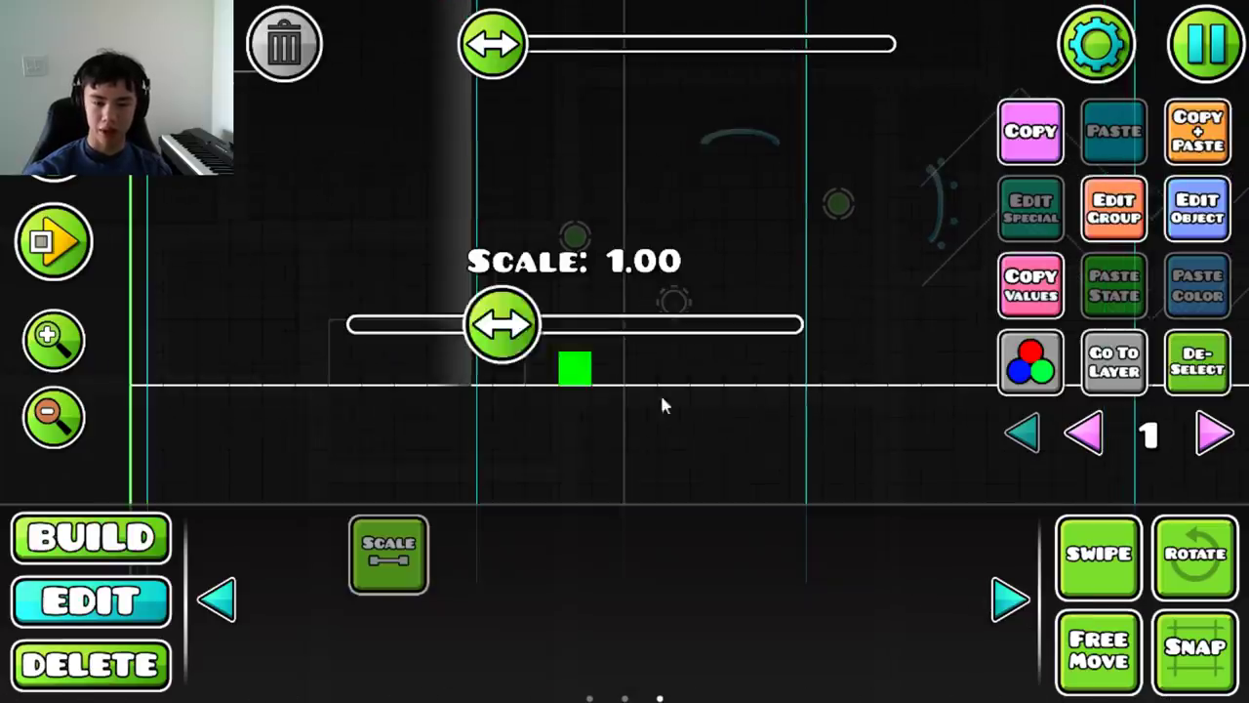
left_click_drag(501, 323, 794, 323)
left_click(389, 553)
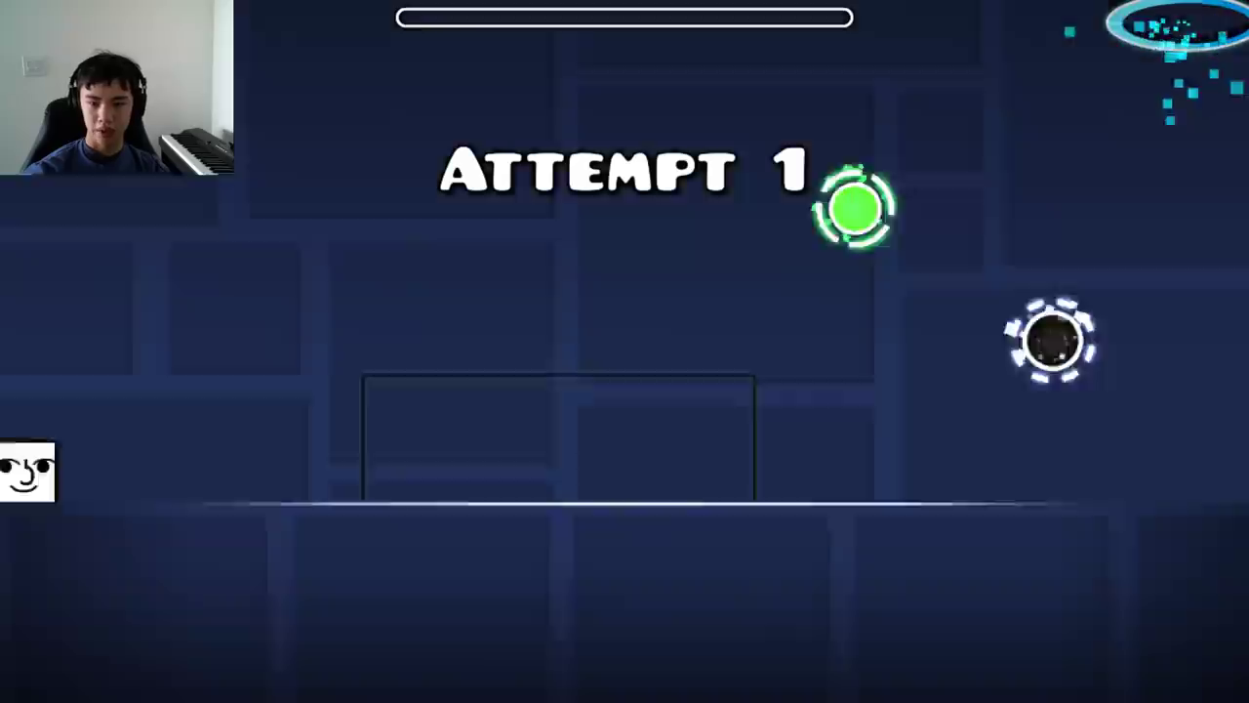
- Playtest the level, jumping the cube through the section
key("space")
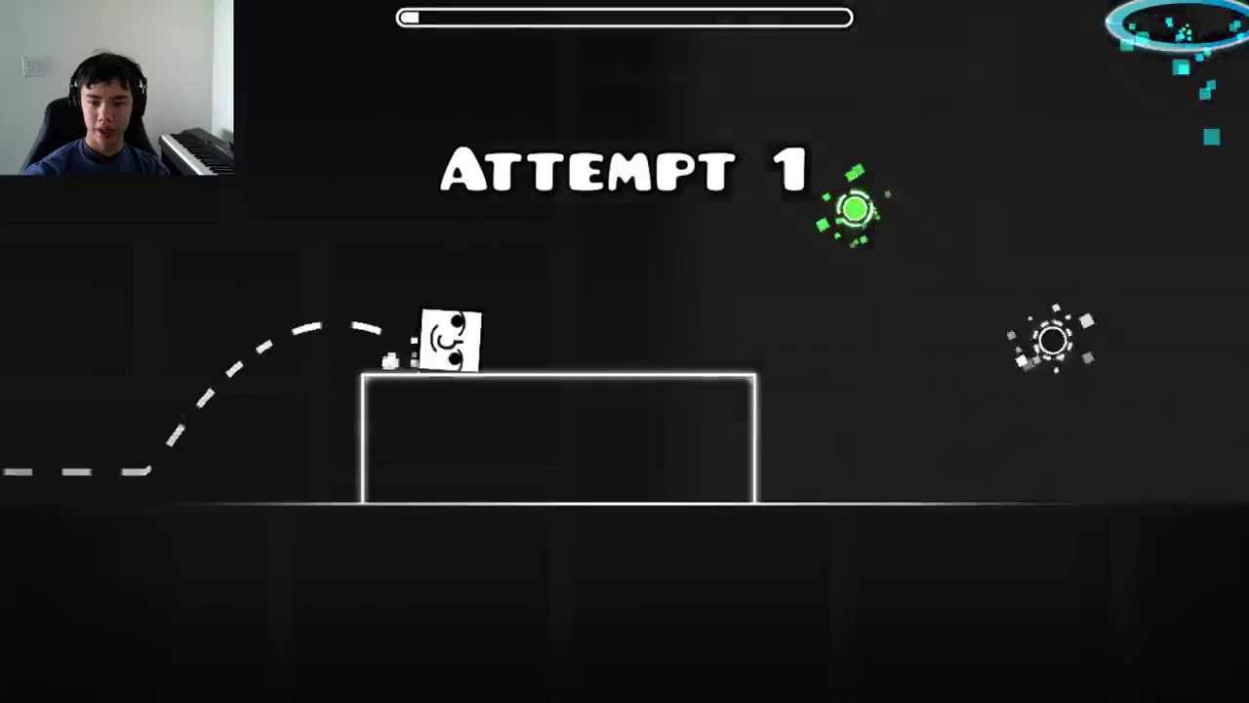
key("space")
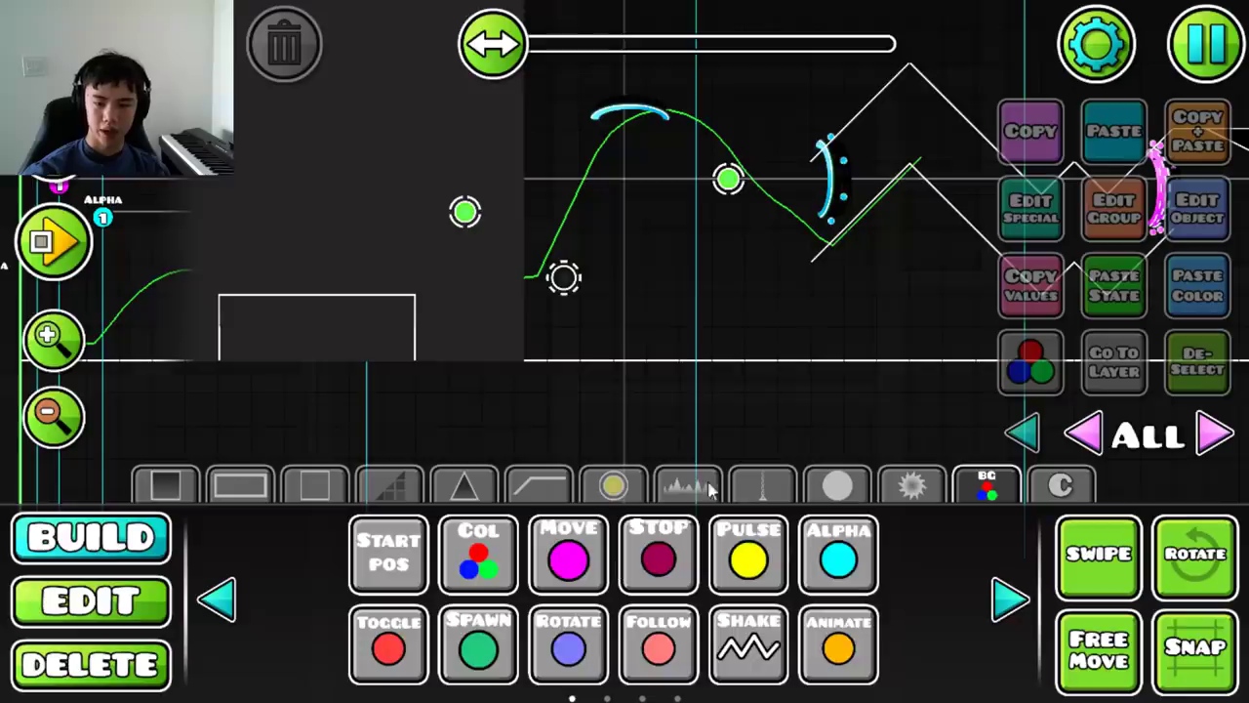
left_click(613, 485)
- Set the selected P object's base colour to channel 3 and check channels 4 and 5
left_click(1010, 600)
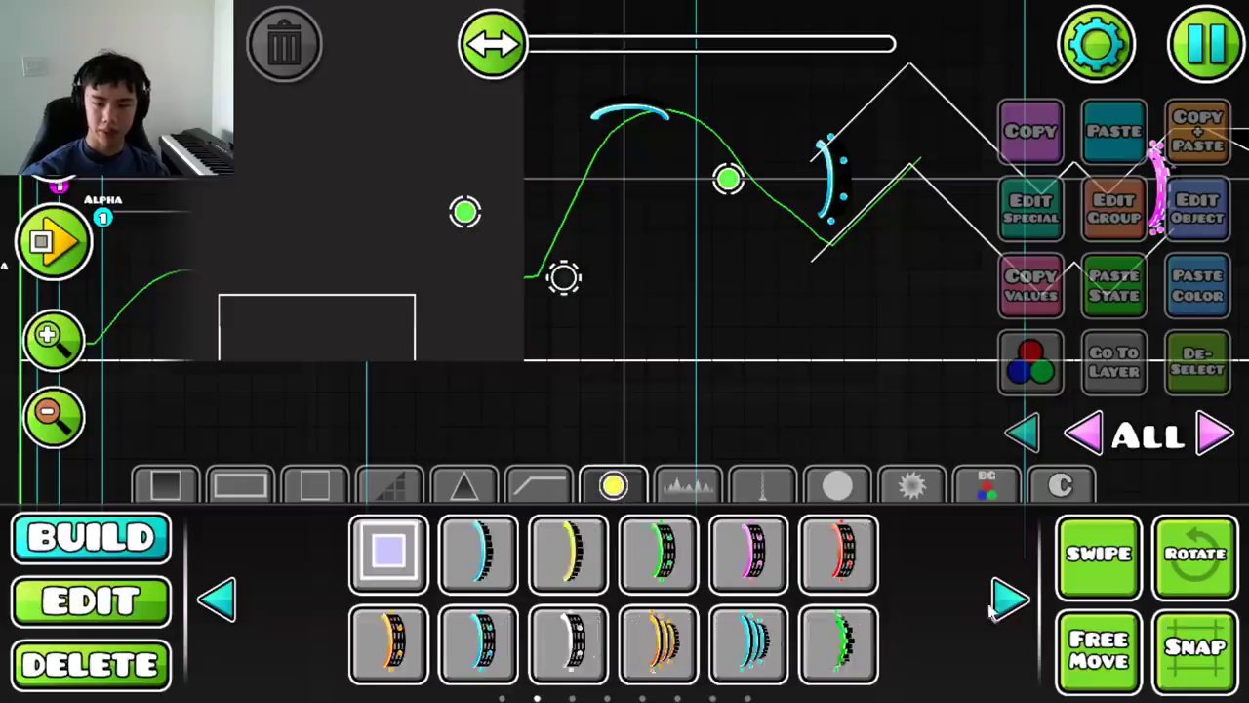
left_click(1010, 600)
left_click(1010, 600)
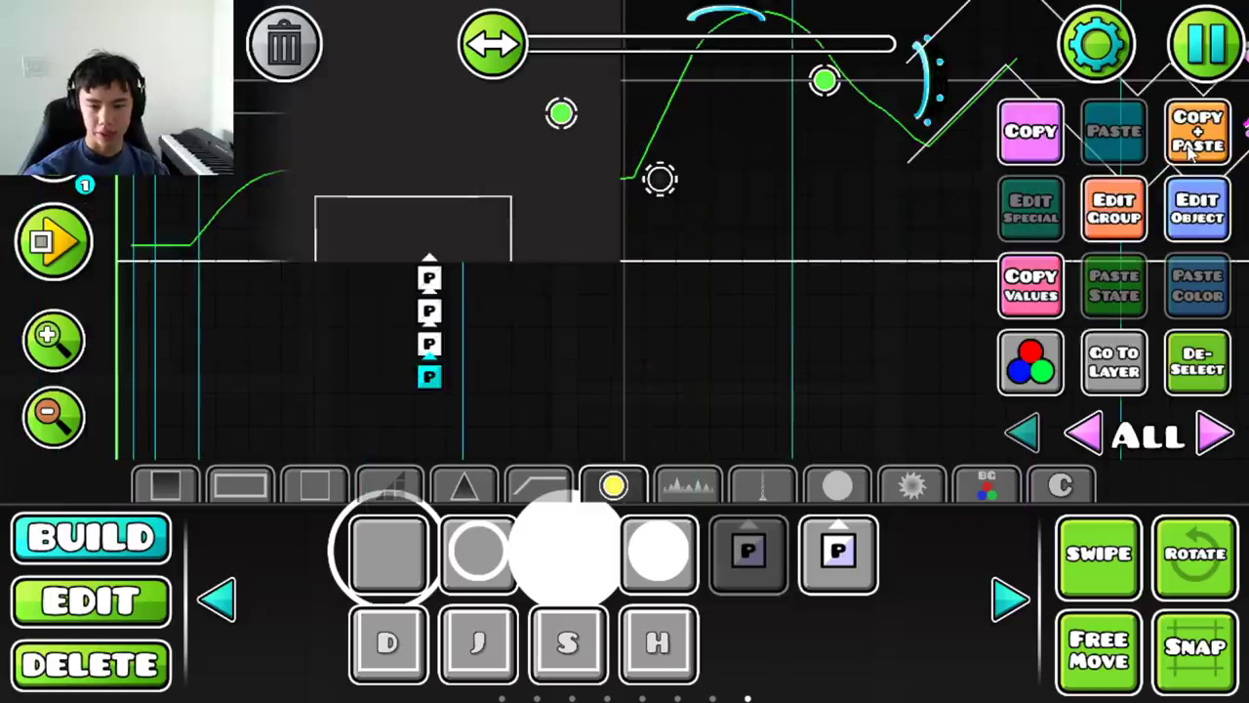
left_click(1198, 207)
left_click(587, 398)
left_click(785, 383)
left_click(966, 589)
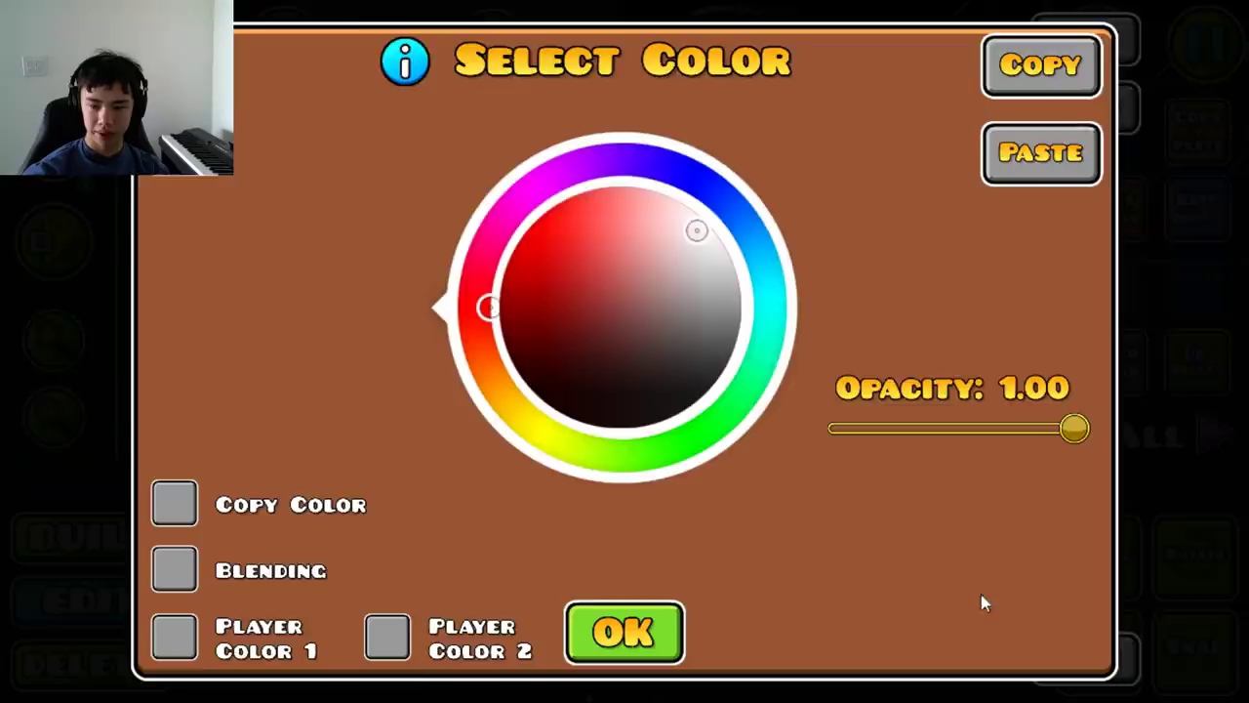
key("Escape")
left_click(908, 382)
left_click(966, 584)
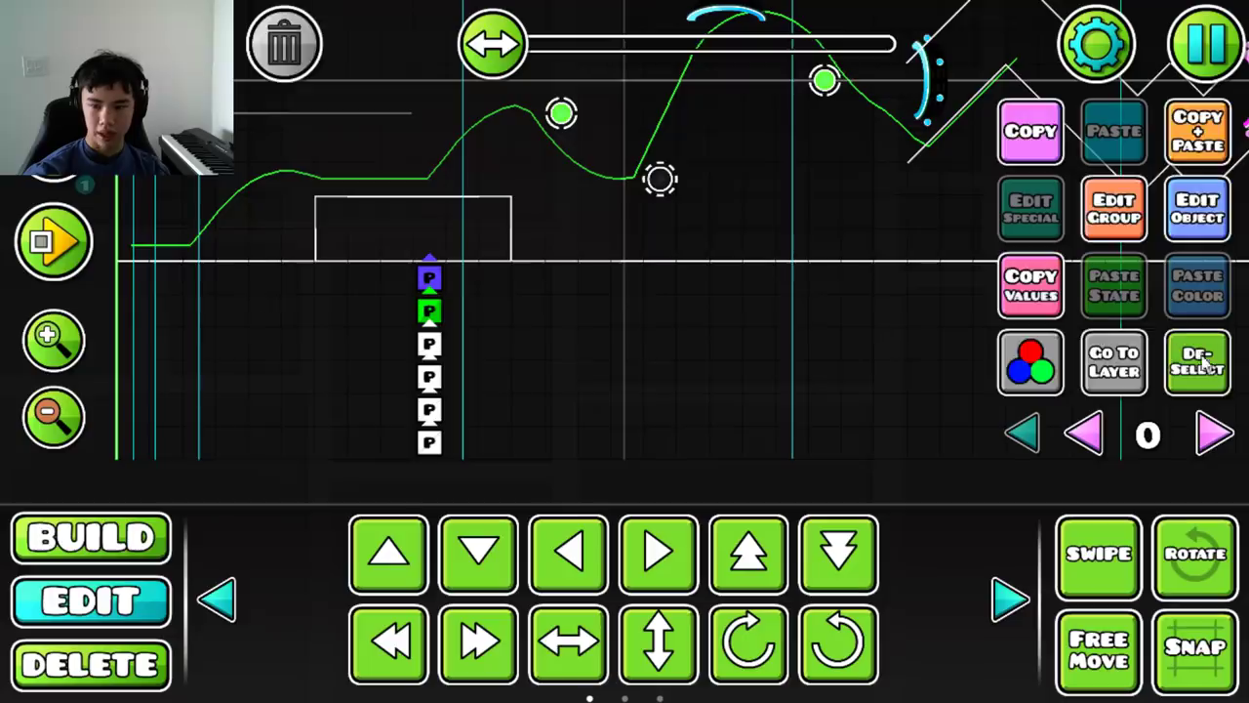
- Give the next P object in the column base colour channel 6 and set its detail colour
left_click(1208, 363)
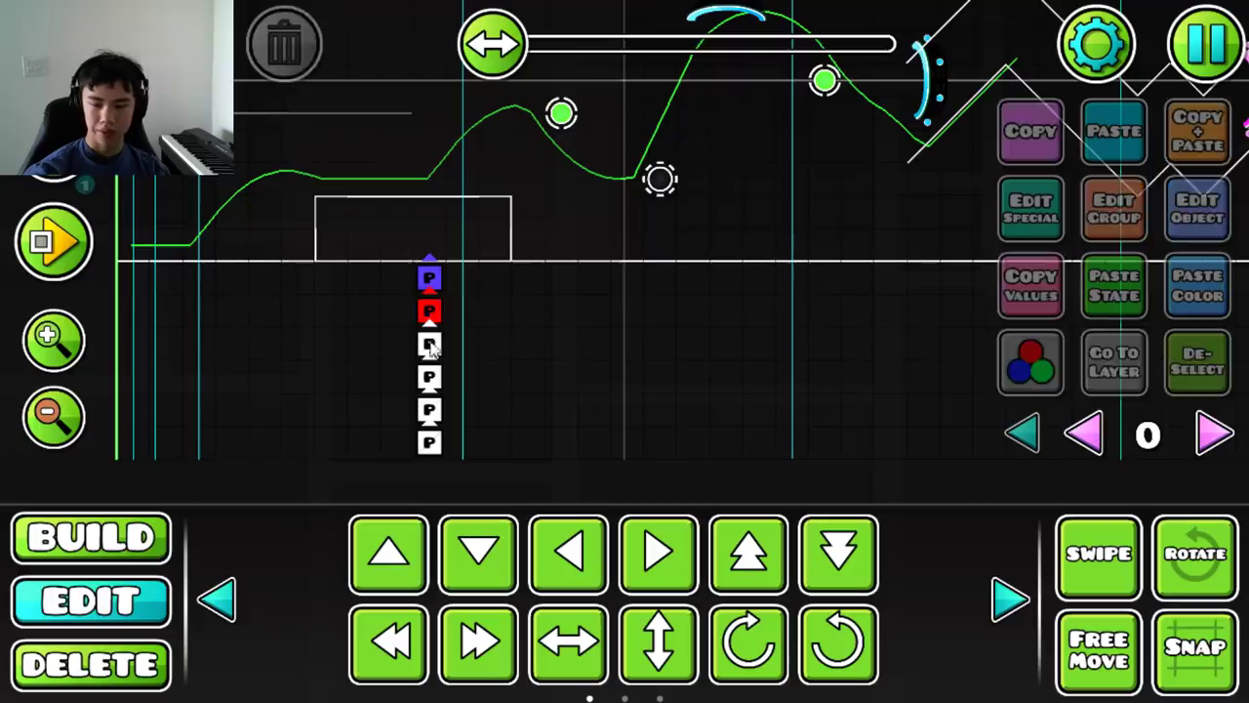
left_click(429, 312)
left_click(1197, 208)
left_click(337, 470)
left_click(532, 78)
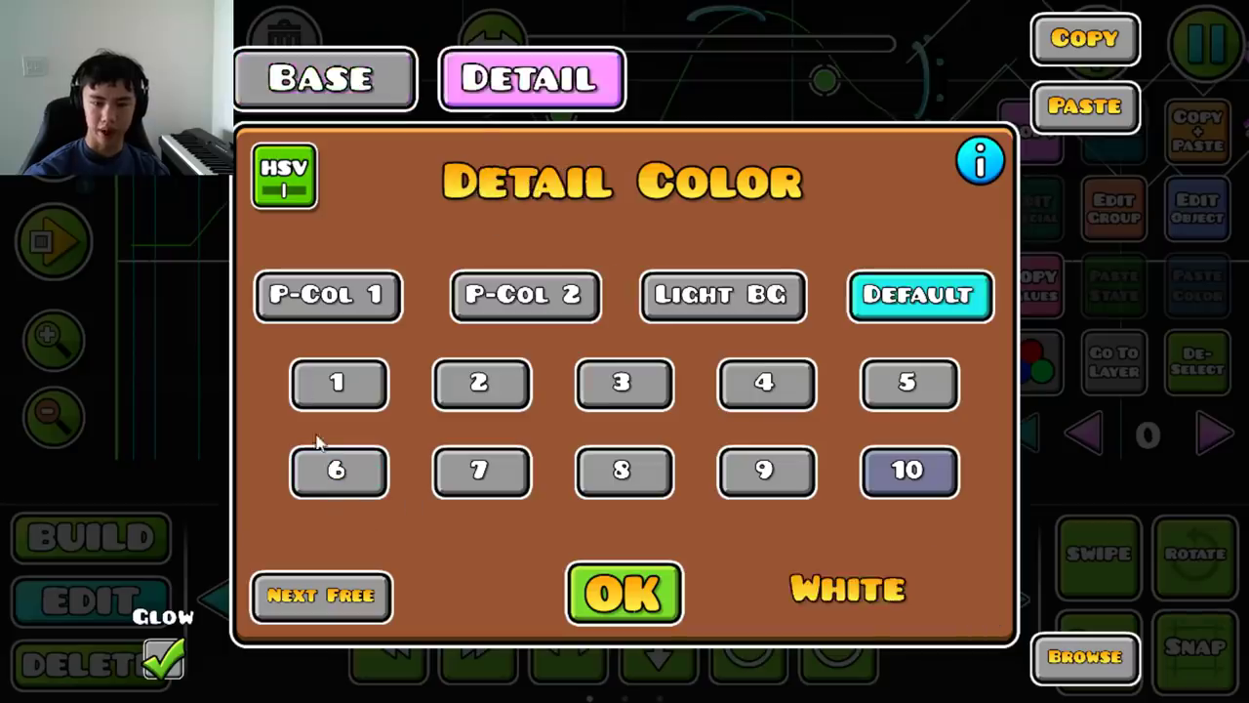
left_click(625, 593)
- Add the chosen objects to group 3
left_click(1114, 208)
left_click(898, 256)
left_click(625, 641)
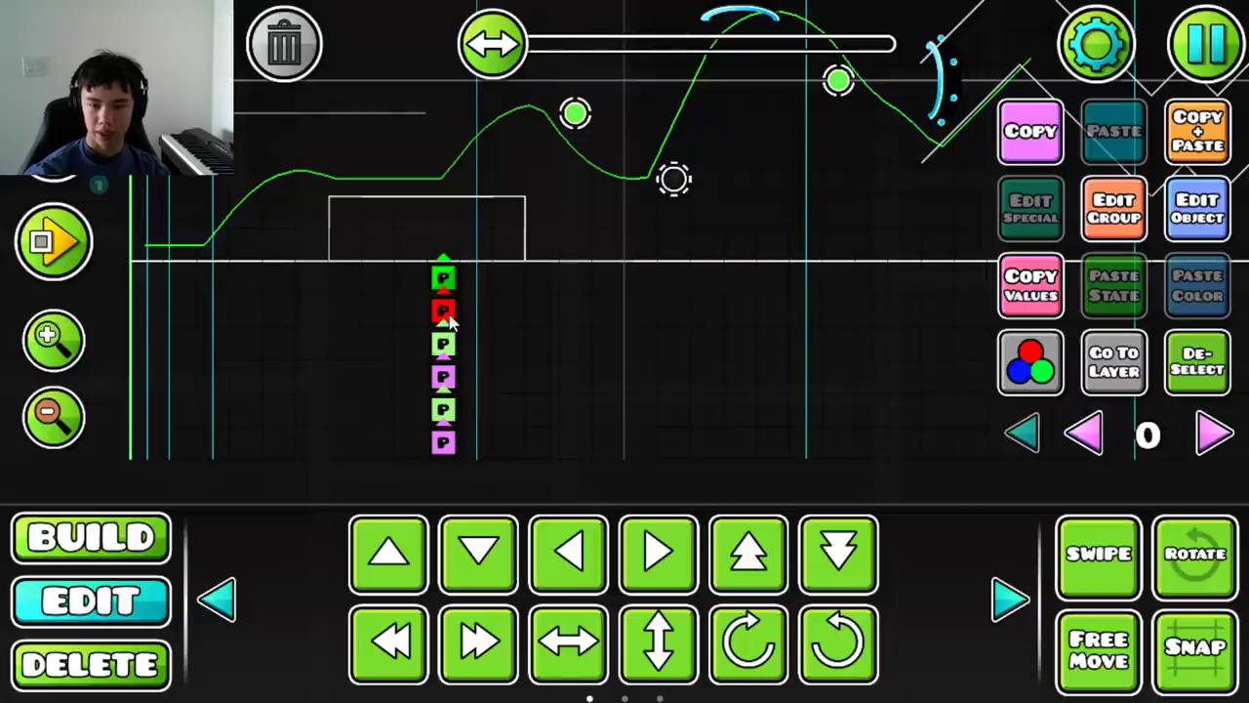
left_click(1114, 208)
left_click(625, 641)
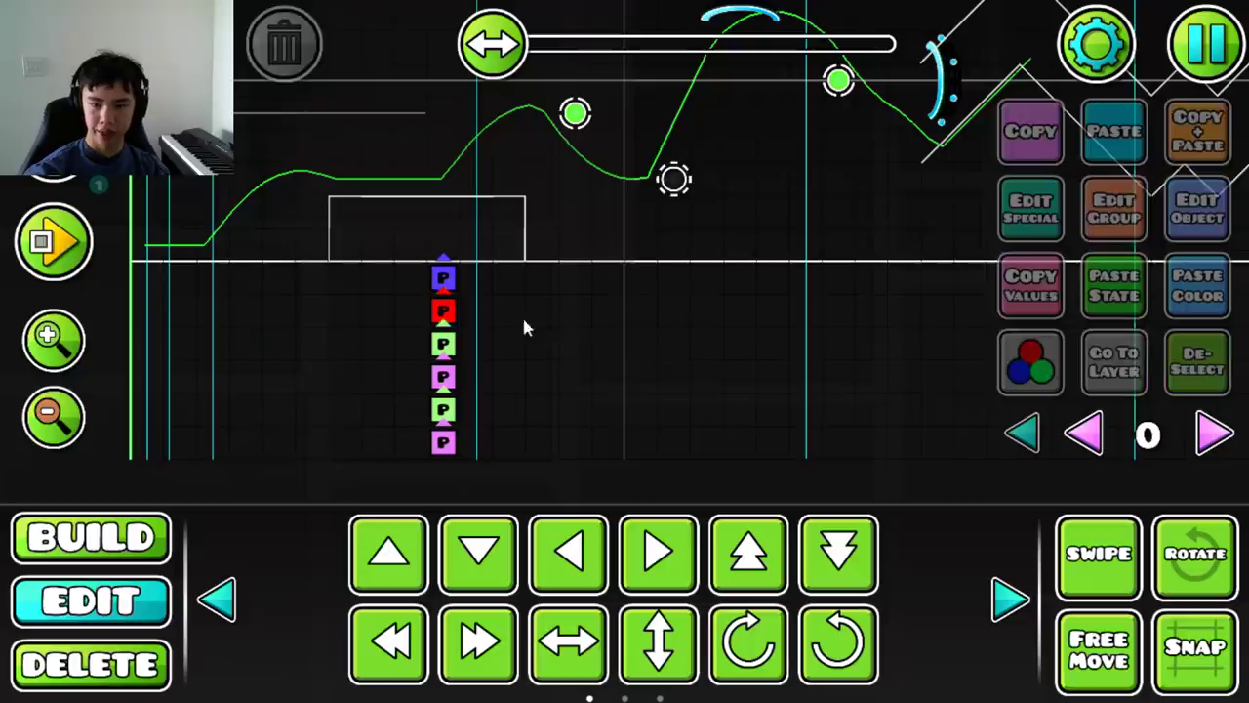
scroll(466, 287, "up", 3)
- Show a single editor layer and duplicate trim pieces along the pillar's edges
scroll(647, 362, "down", 3)
scroll(265, 300, "up", 6)
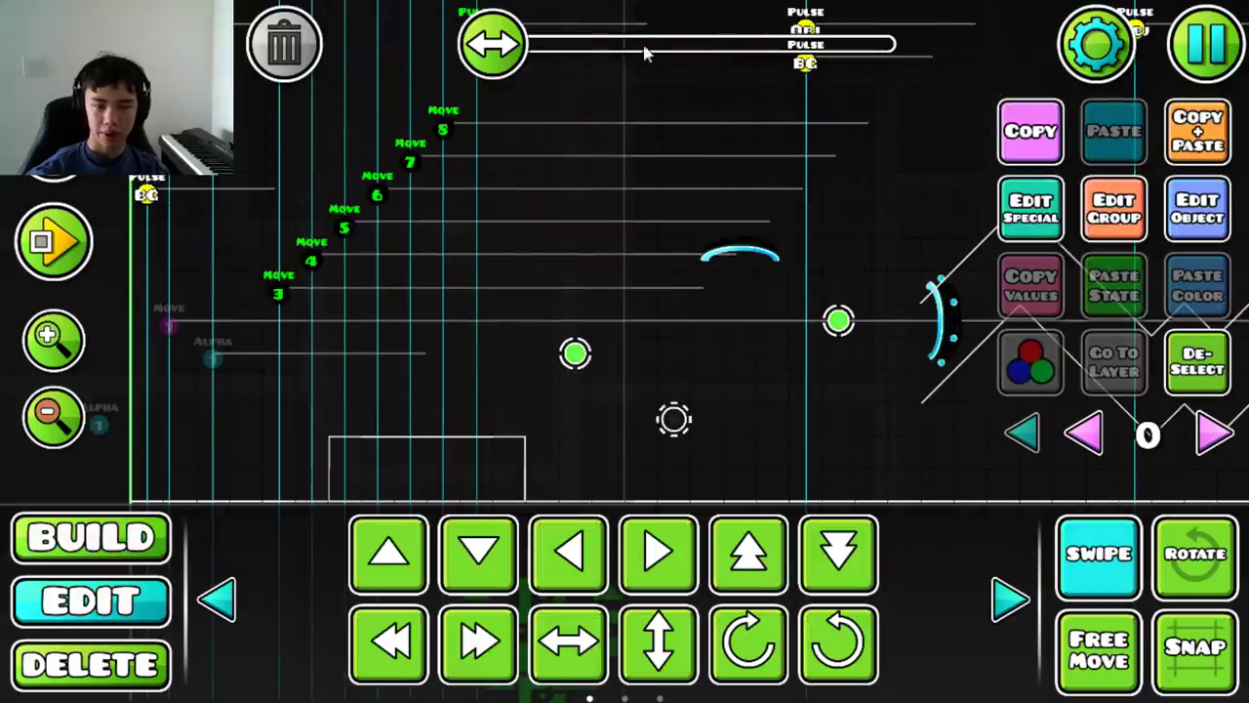
scroll(400, 118, "down", 5)
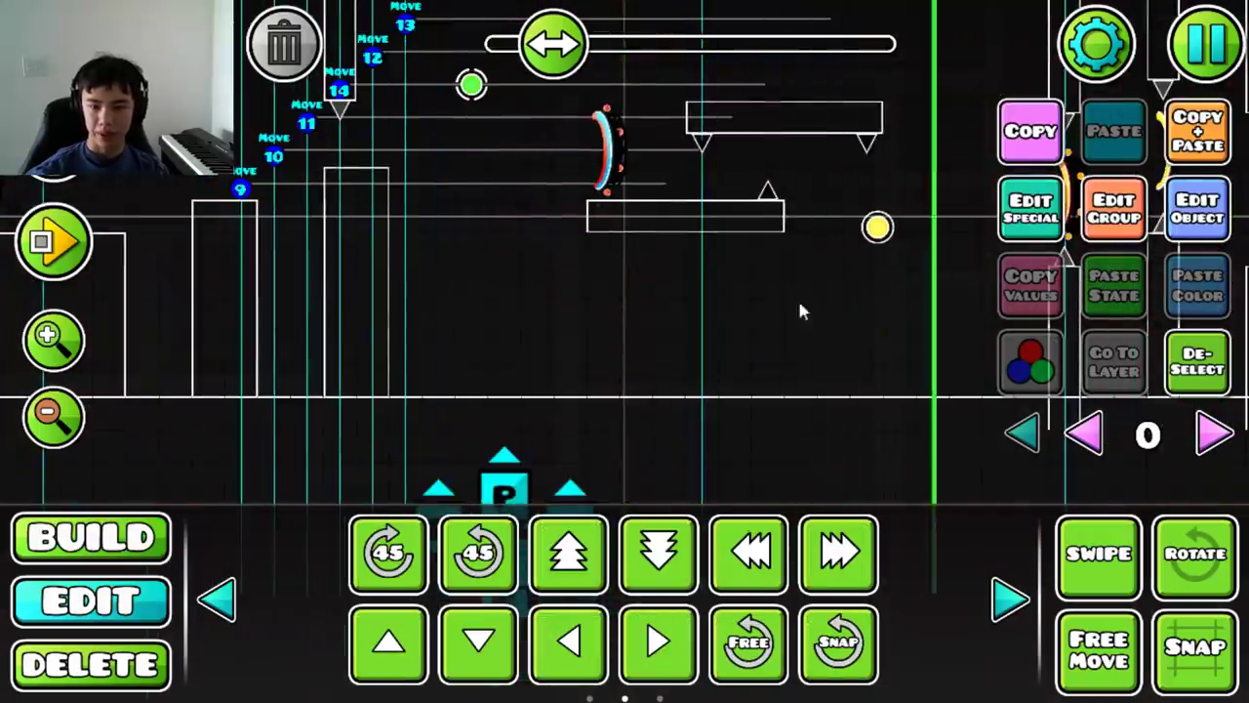
key("1")
scroll(387, 276, "down", 3)
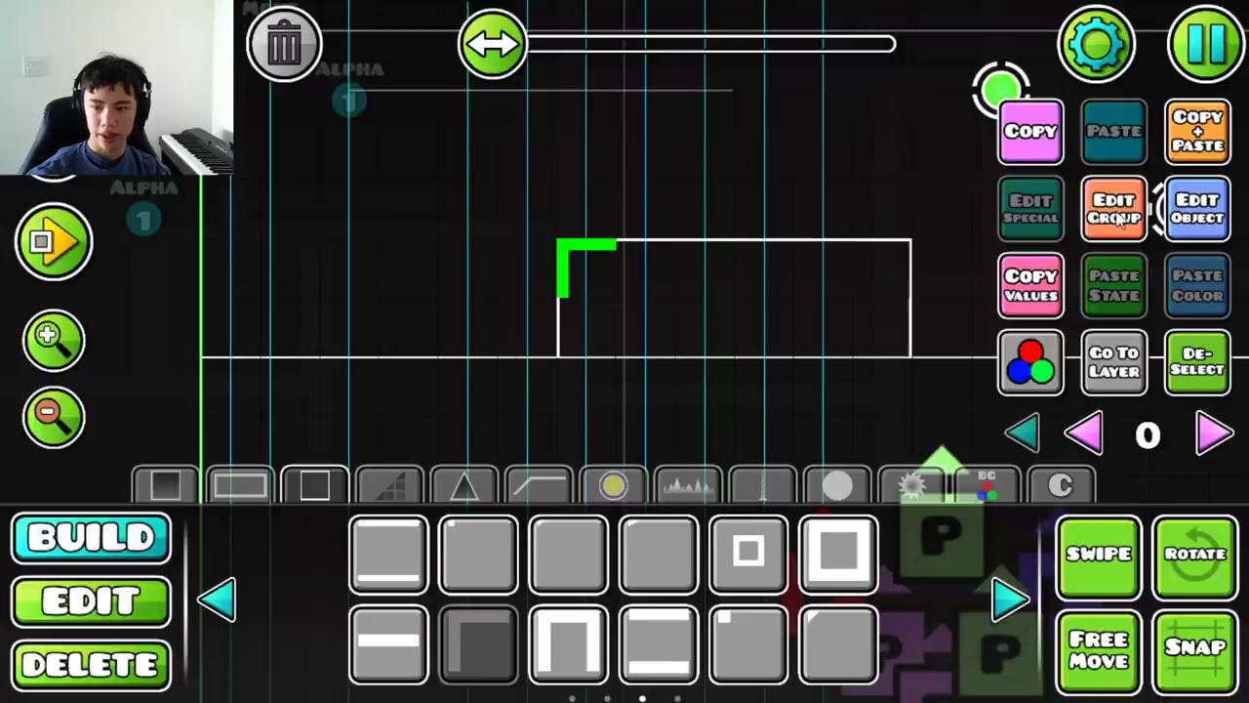
left_click(1117, 217)
key("Escape")
left_click_drag(499, 397, 543, 399)
left_click(1193, 441)
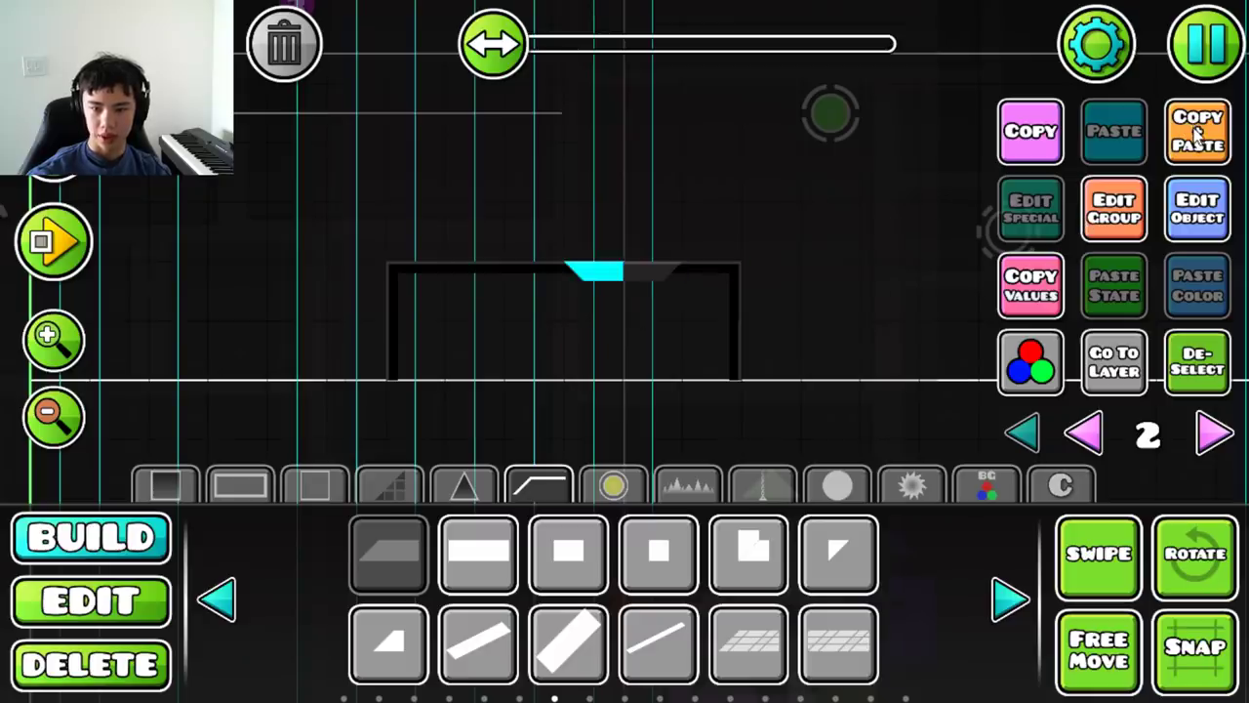
left_click(1196, 136)
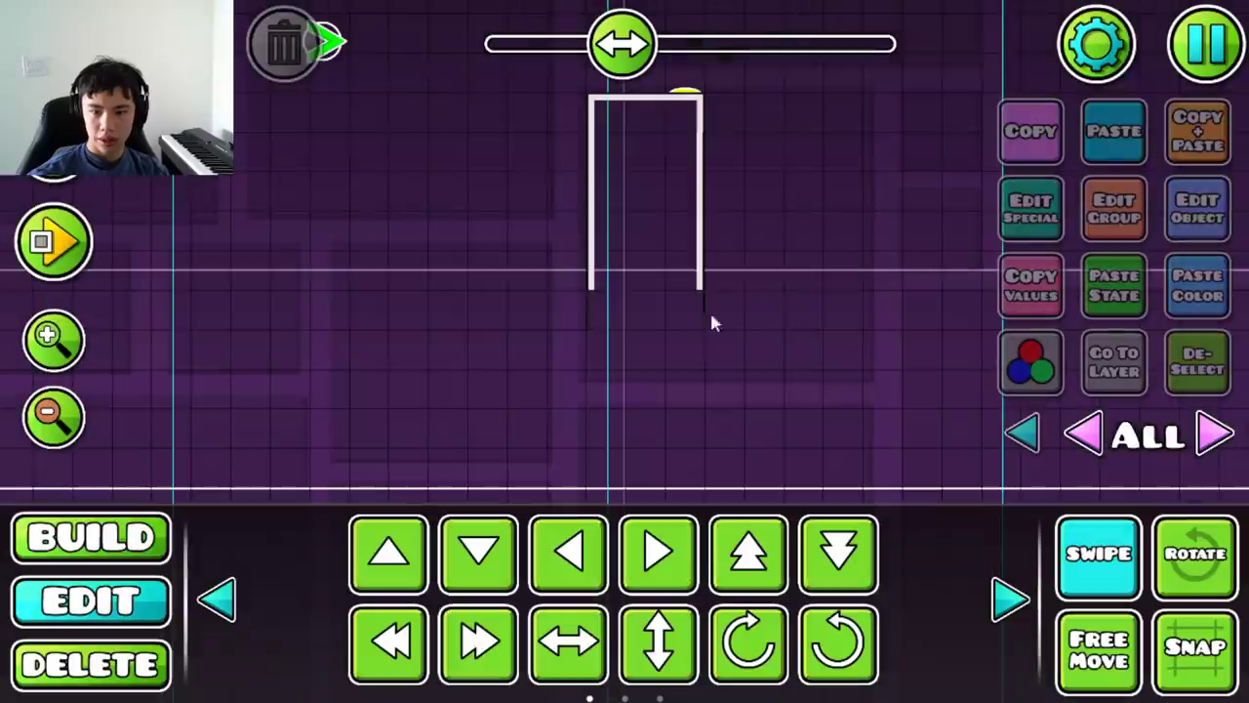
left_click_drag(711, 322, 629, 325)
left_click(1196, 354)
- Place a solid block on the ground line on editor layer 3
key("3")
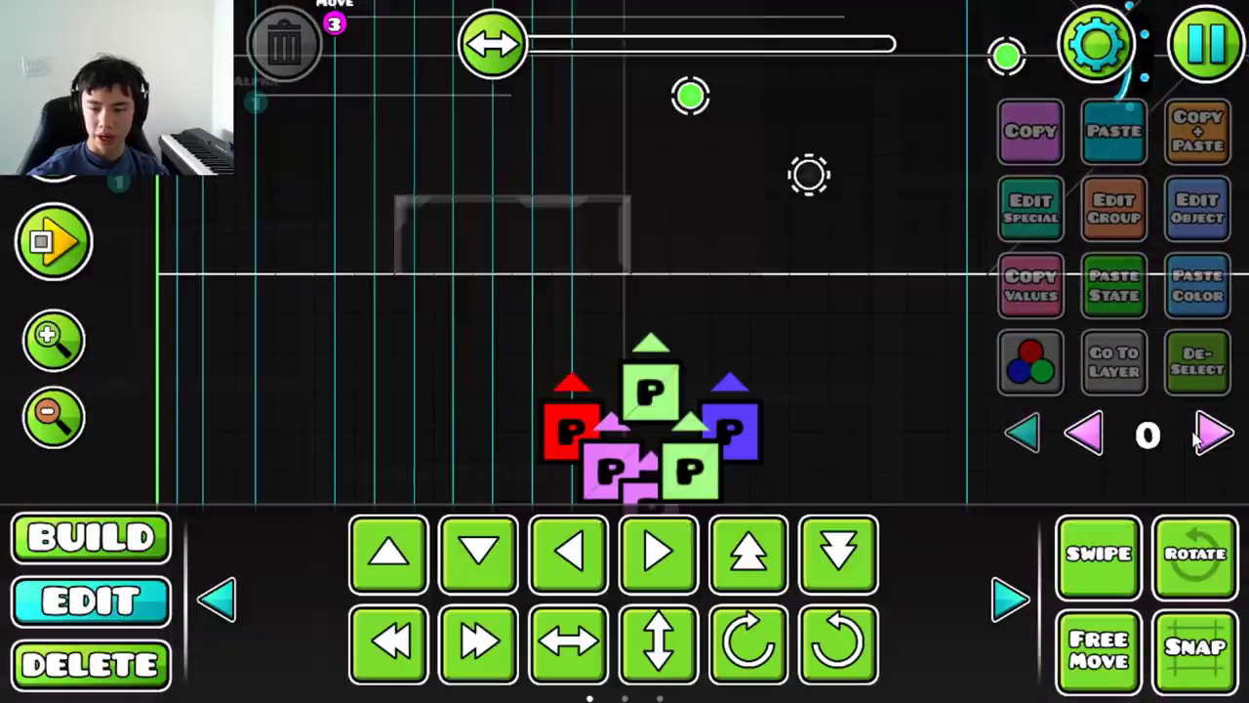
left_click(1212, 436)
left_click(1211, 436)
left_click(1212, 435)
key("1")
left_click(748, 553)
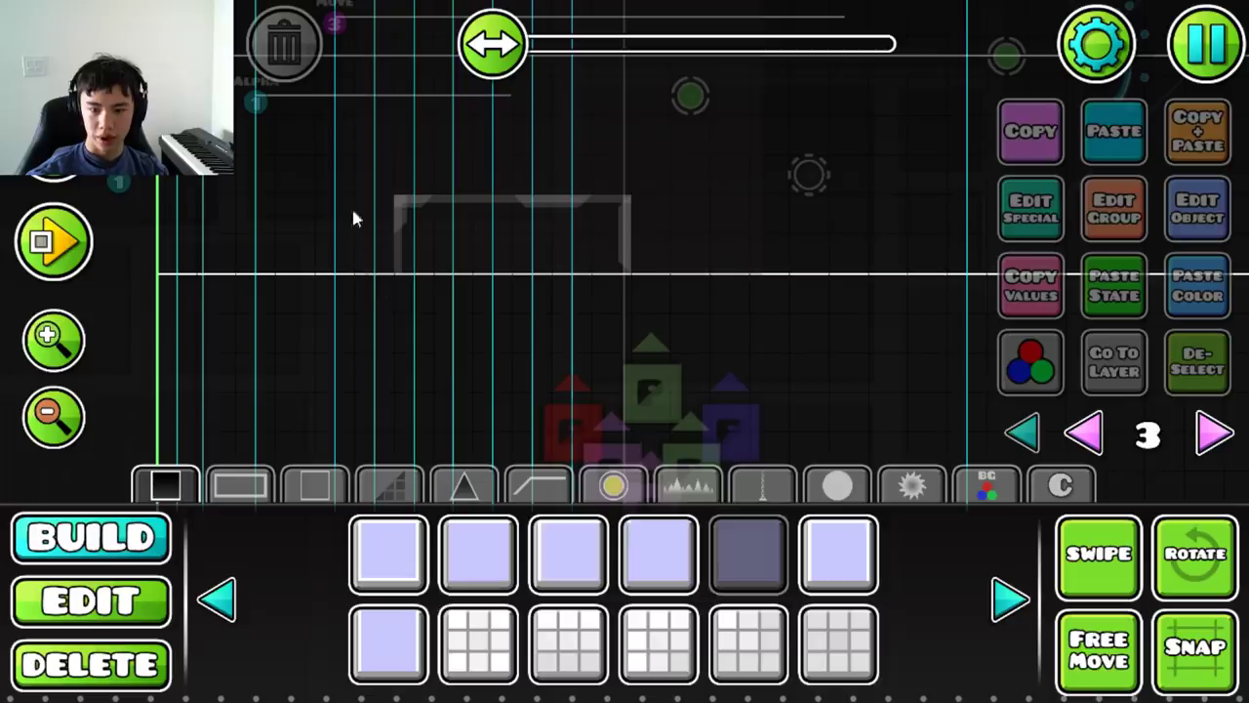
left_click_drag(413, 212, 577, 257)
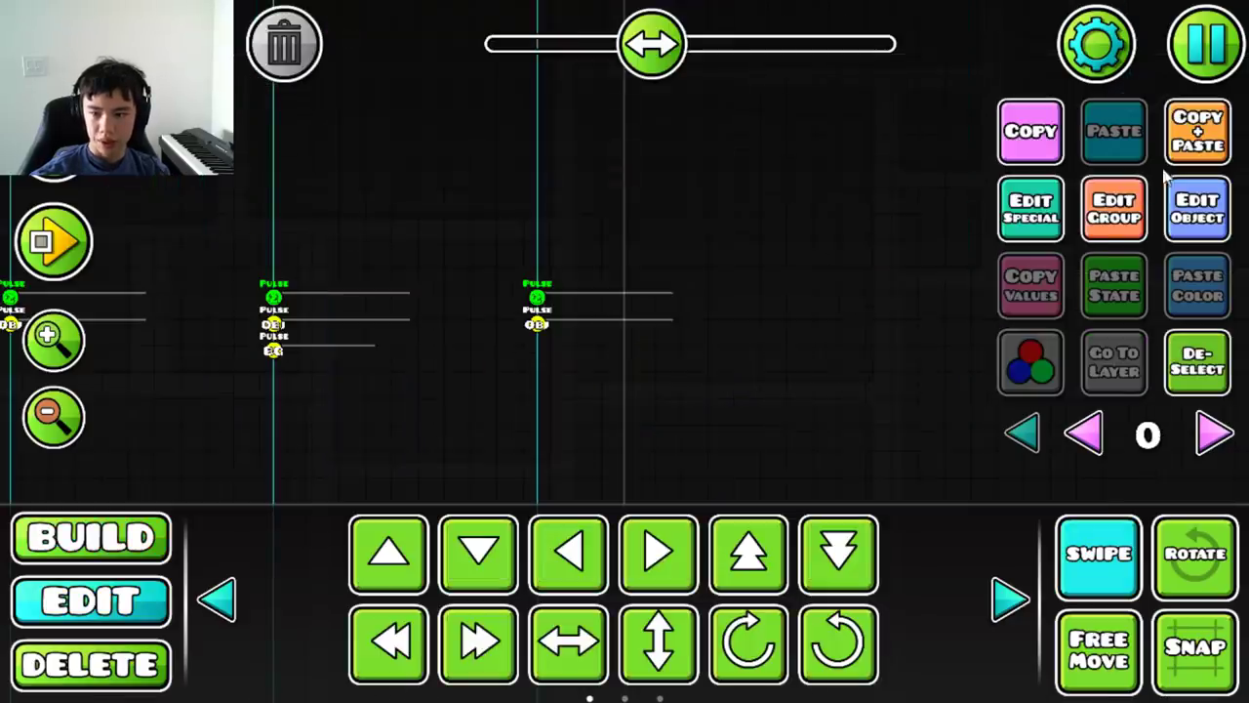
- Set the pulse trigger to Color mode on channel 1 and pick its pulse colour
left_click(1171, 207)
left_click(834, 625)
left_click(864, 372)
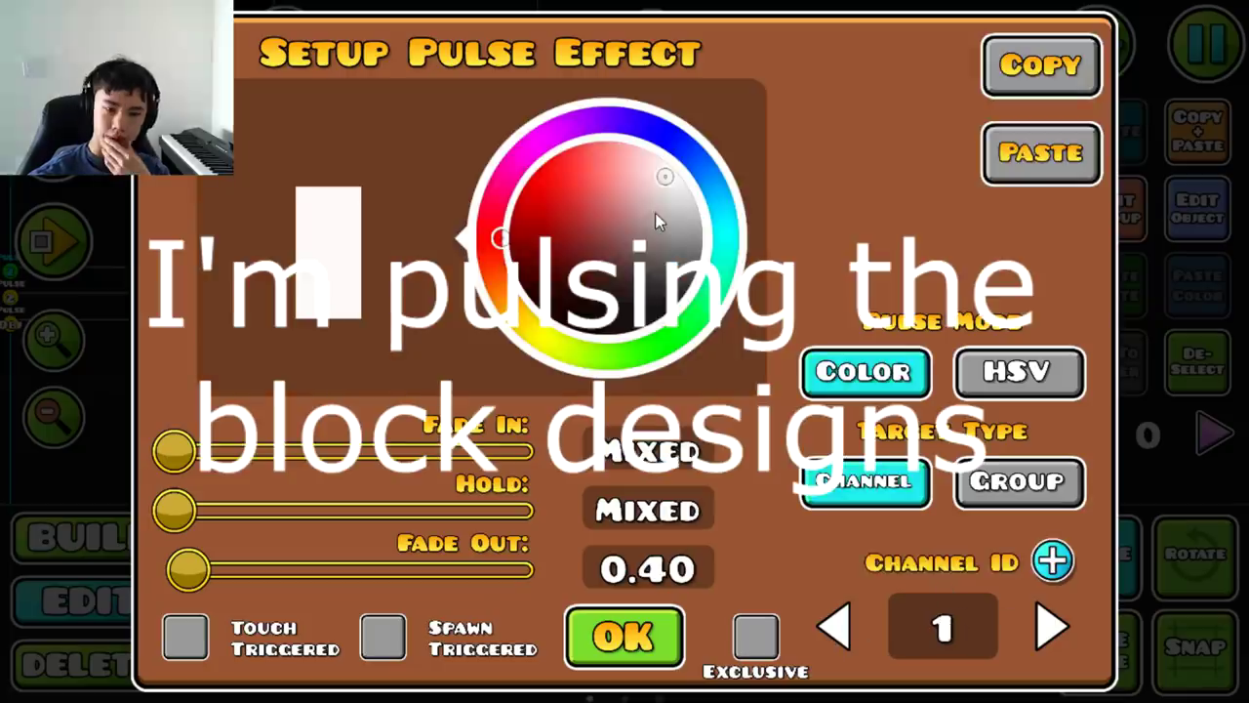
left_click_drag(655, 213, 680, 249)
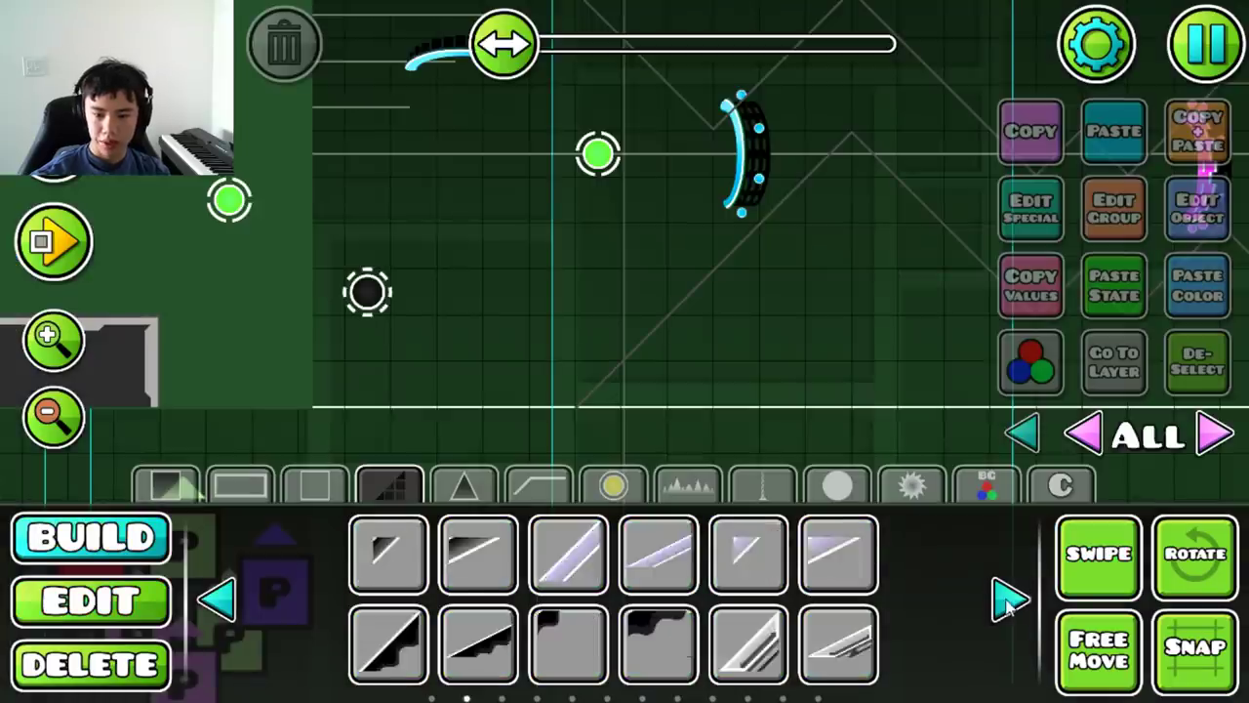
- Browse further block pieces for slopes while panning along the zigzag terrain
left_click(1008, 598)
left_click(1008, 597)
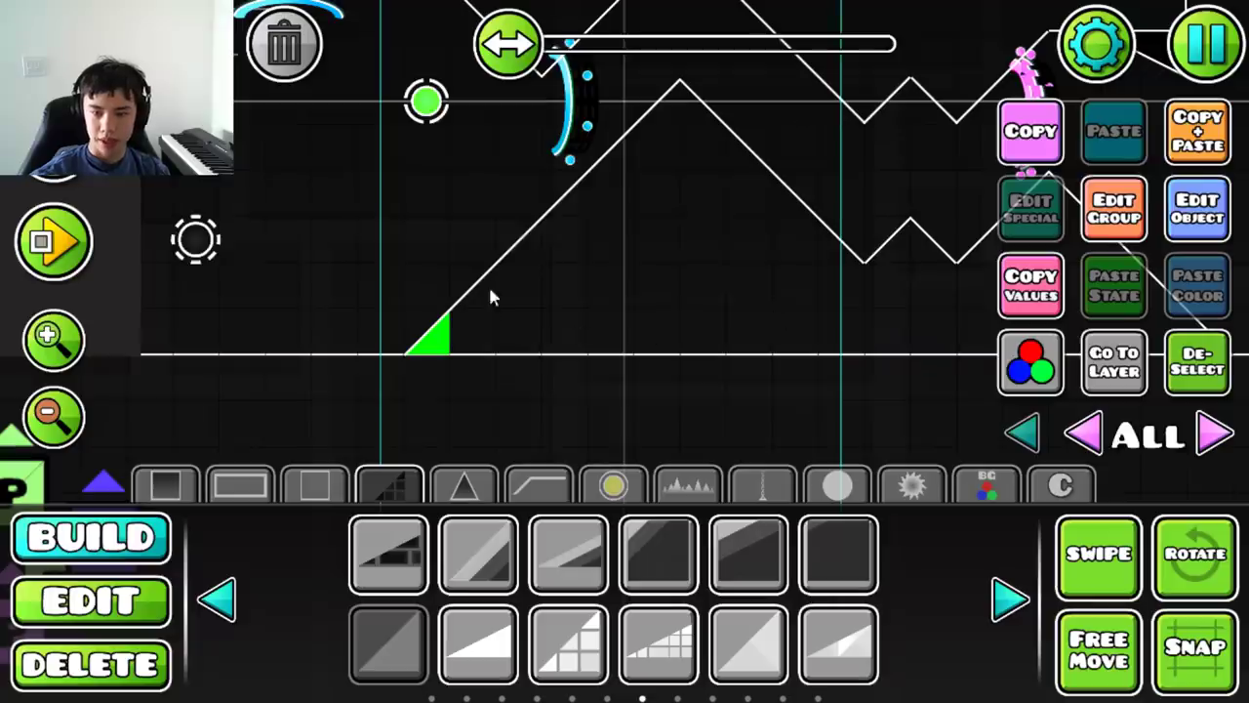
left_click_drag(806, 281, 761, 276)
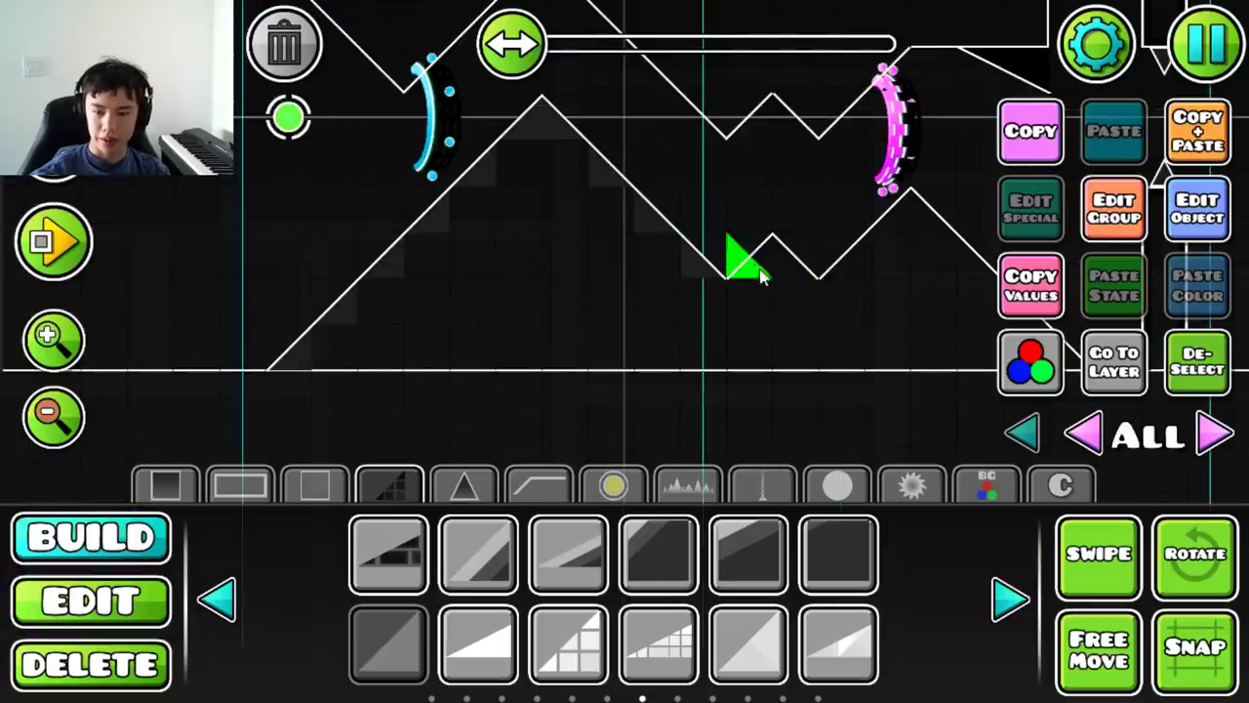
left_click_drag(881, 232, 549, 231)
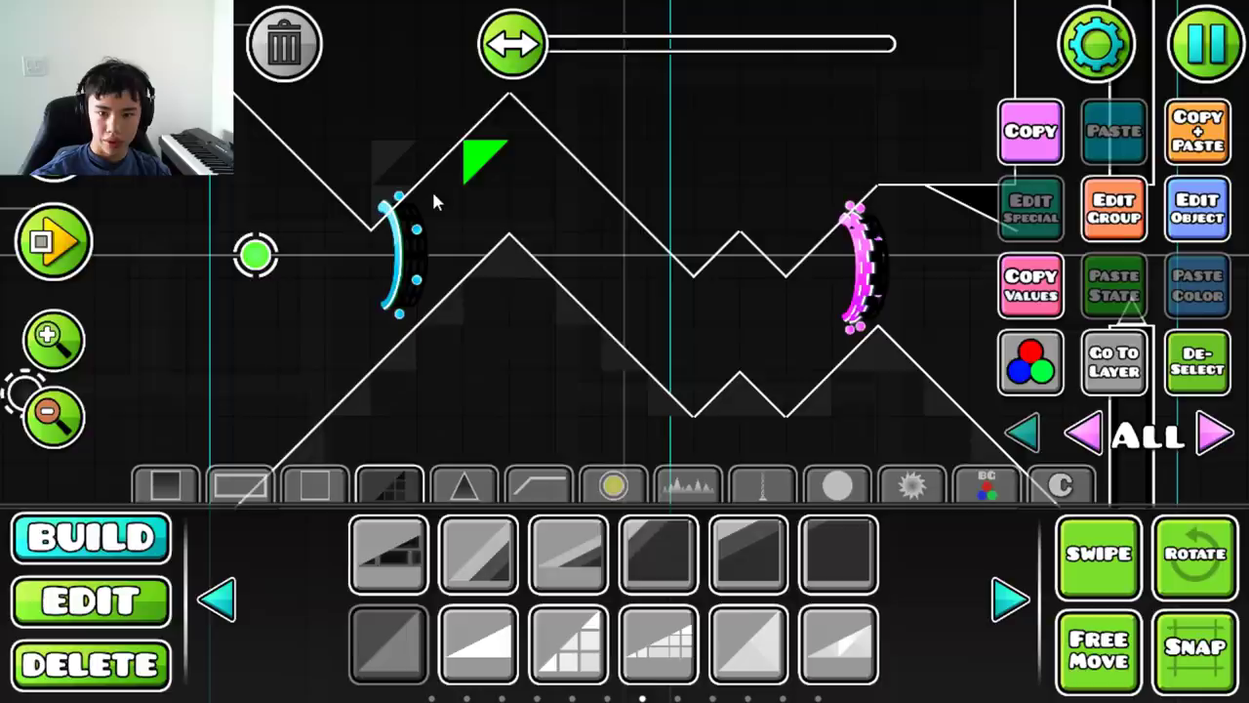
key("2")
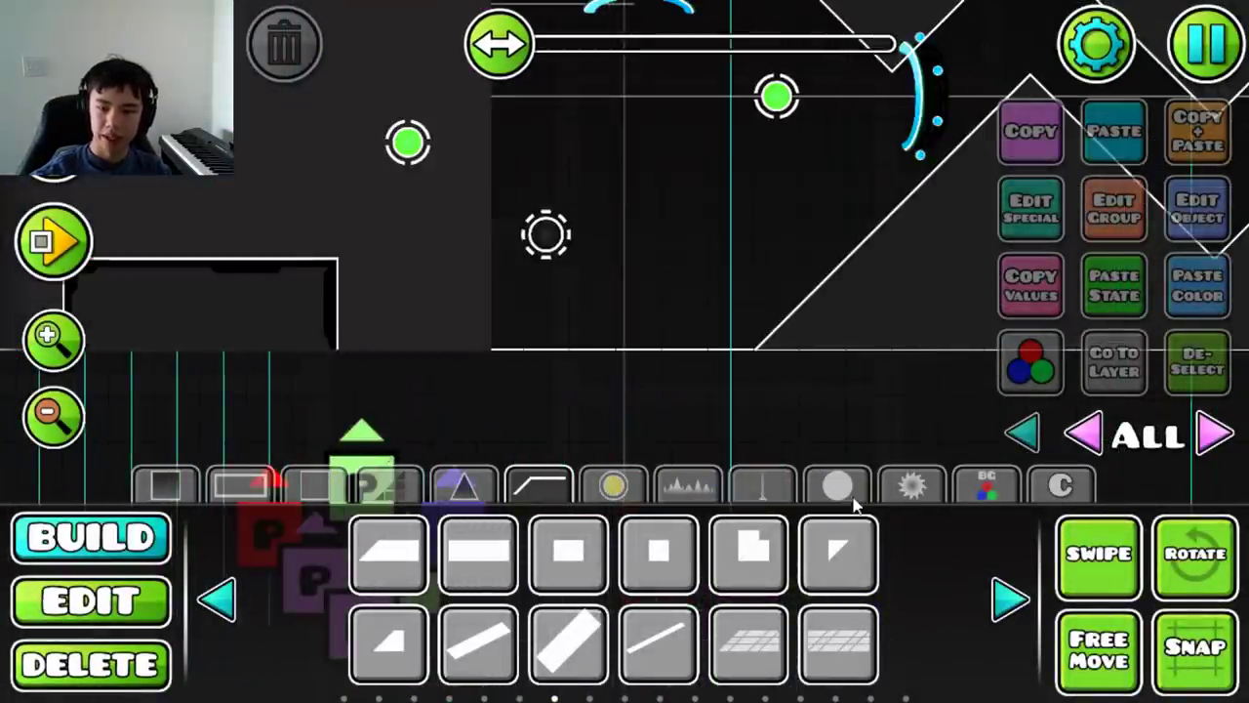
left_click(1213, 436)
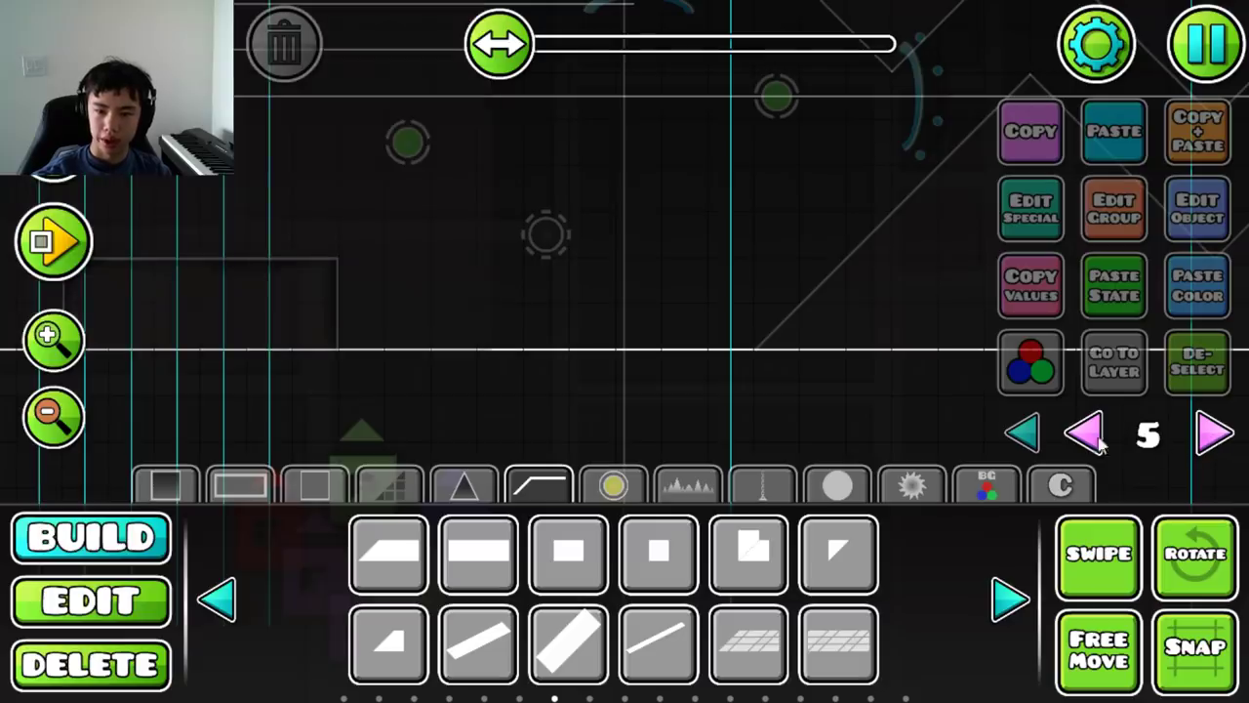
- Lay a row of spike decorations along the ground
left_click(464, 485)
left_click(1010, 597)
left_click(1010, 597)
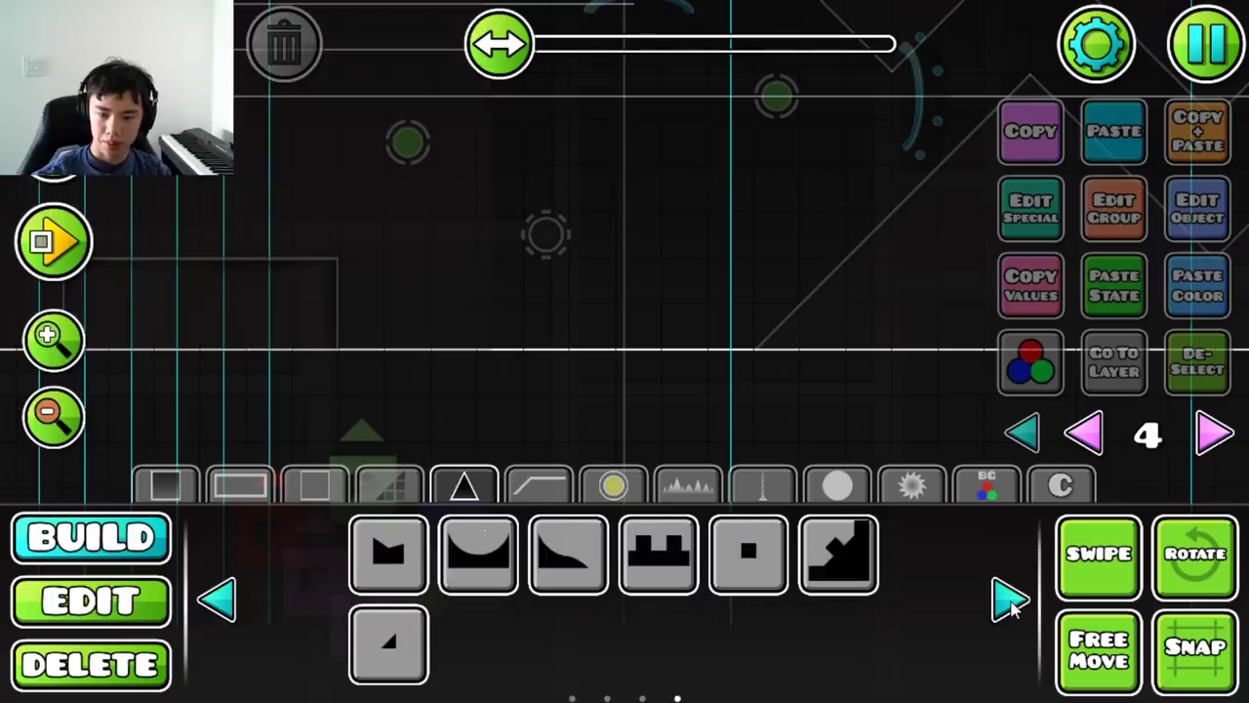
left_click(1010, 597)
left_click(613, 485)
left_click_drag(341, 337, 683, 336)
key("2")
key("1")
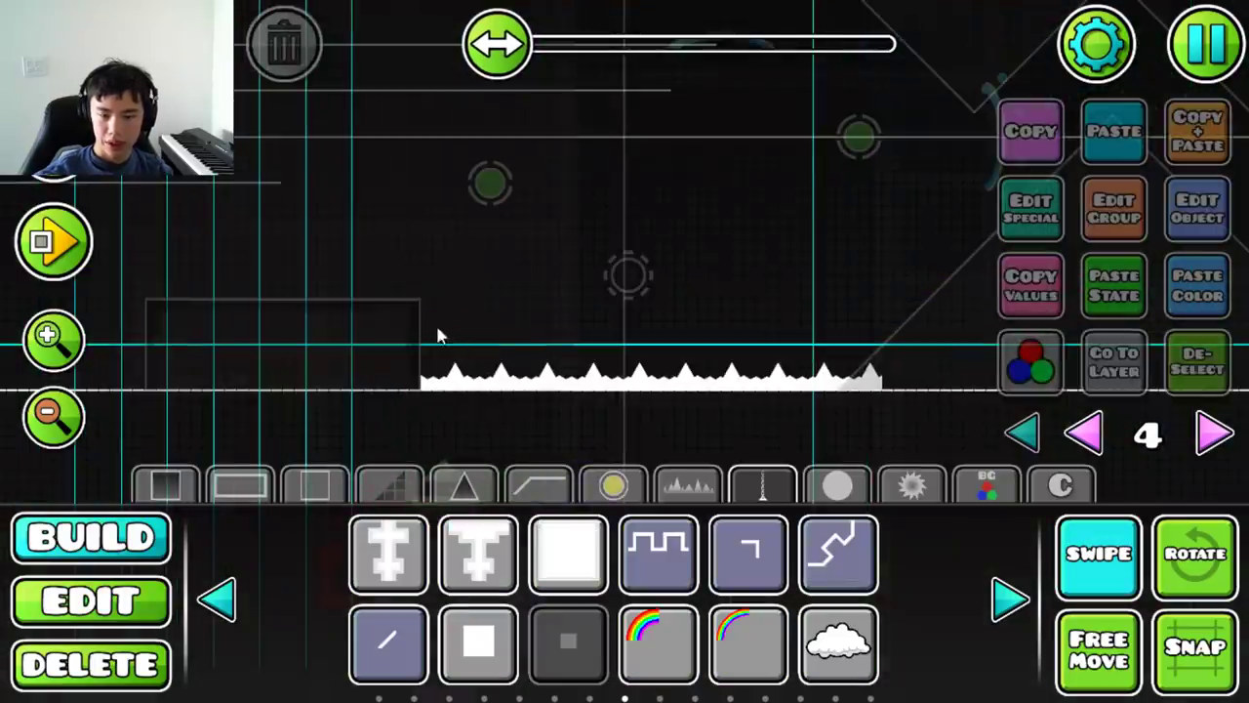
- Paste the copied pixel grass decoration into the level
left_click(475, 295)
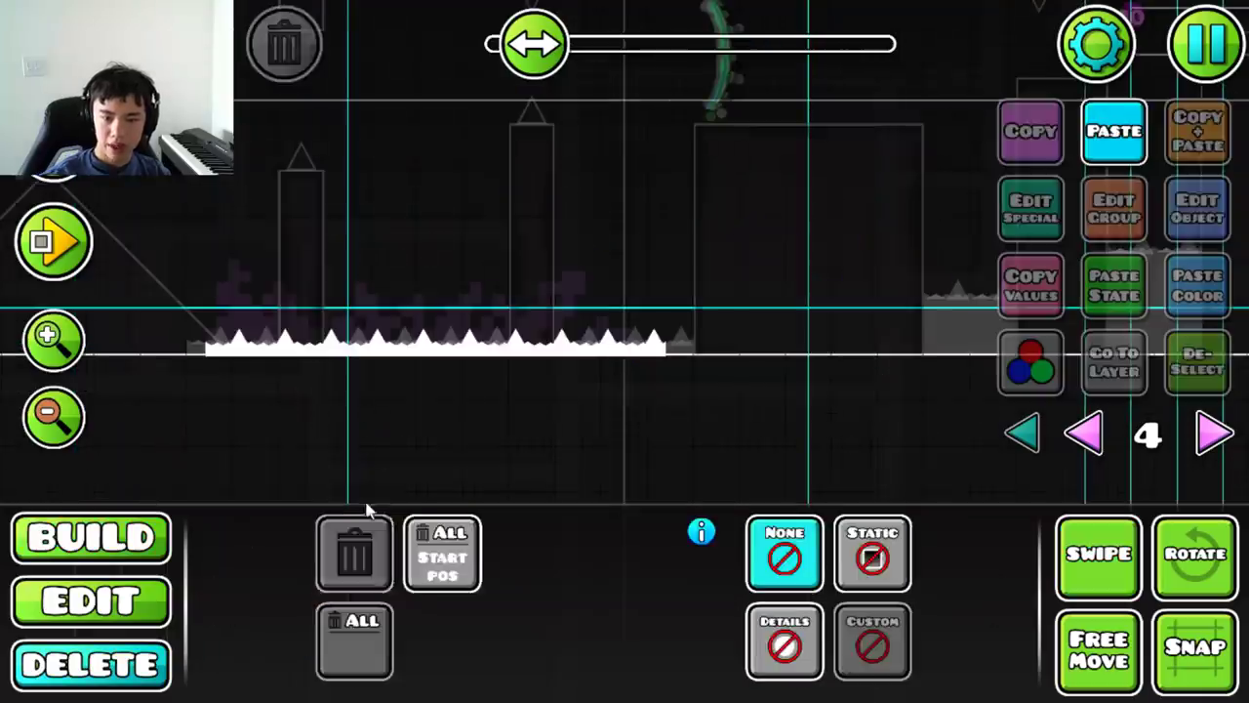
key("2")
key("ctrl+v")
left_click(1203, 367)
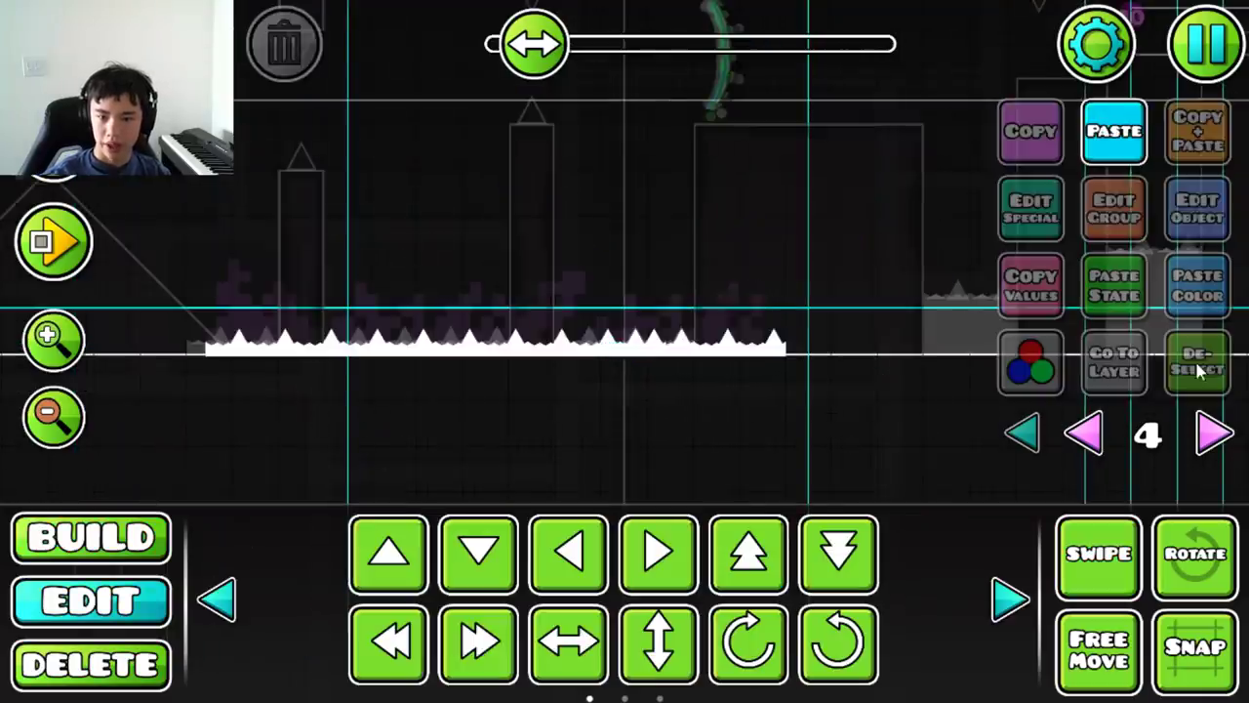
key("3")
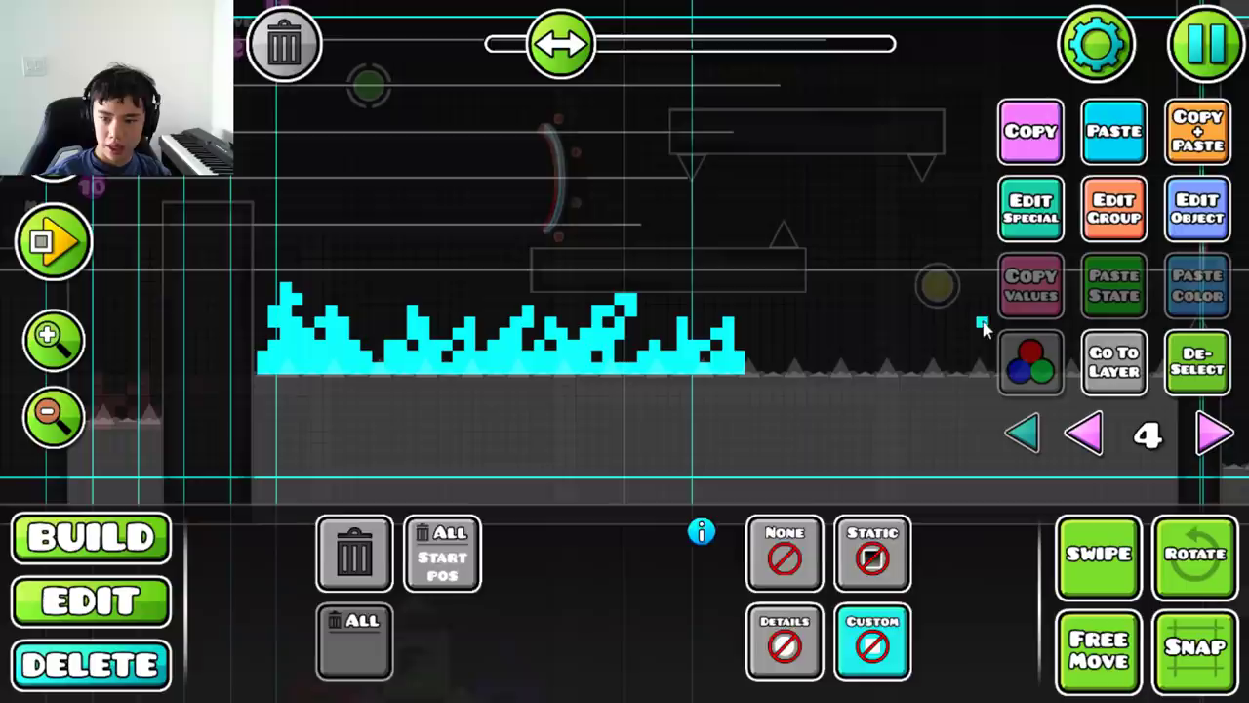
key("2")
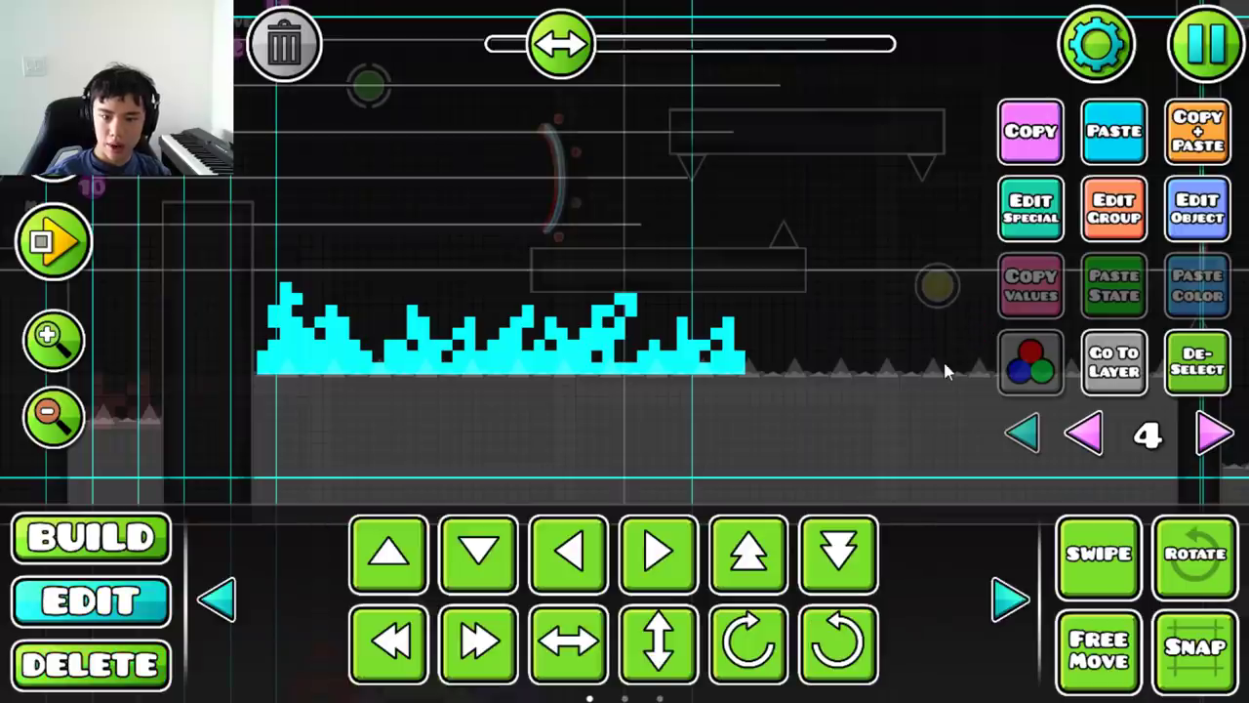
- Shift the pixel decoration further right with fast-move buttons and delete a stray object
left_click_drag(933, 379, 683, 390)
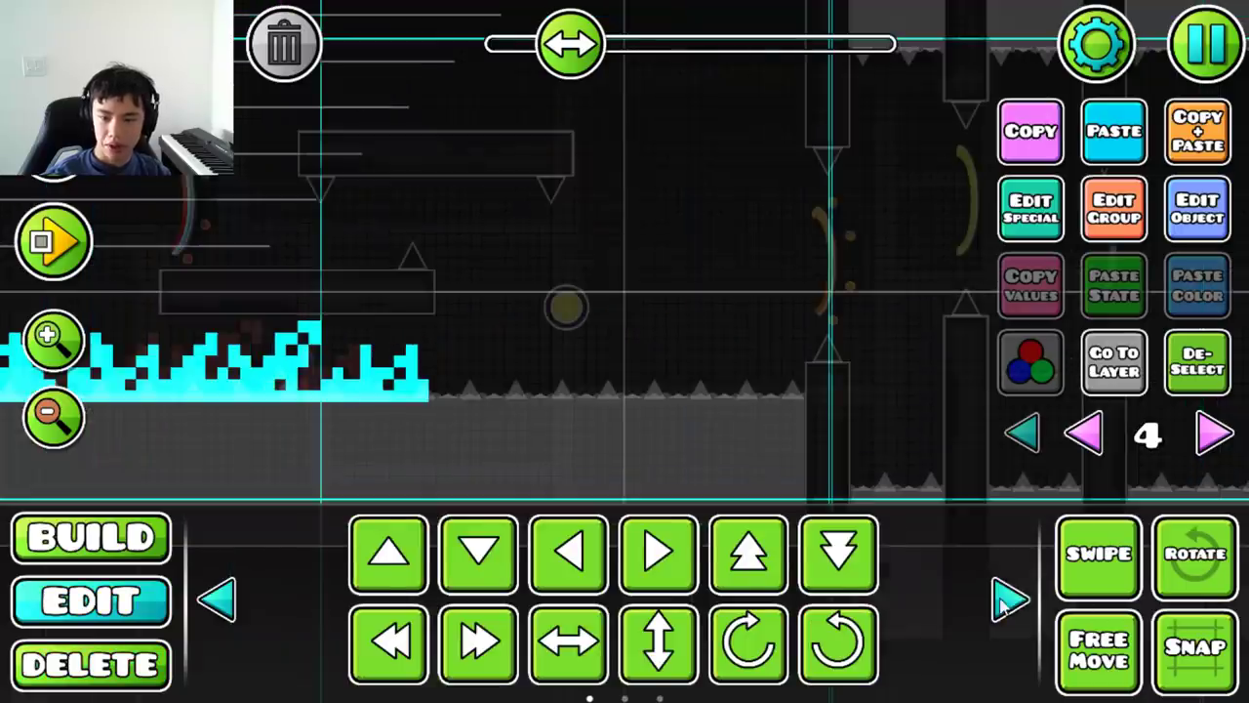
left_click_drag(976, 558, 819, 558)
left_click(823, 558)
left_click(822, 558)
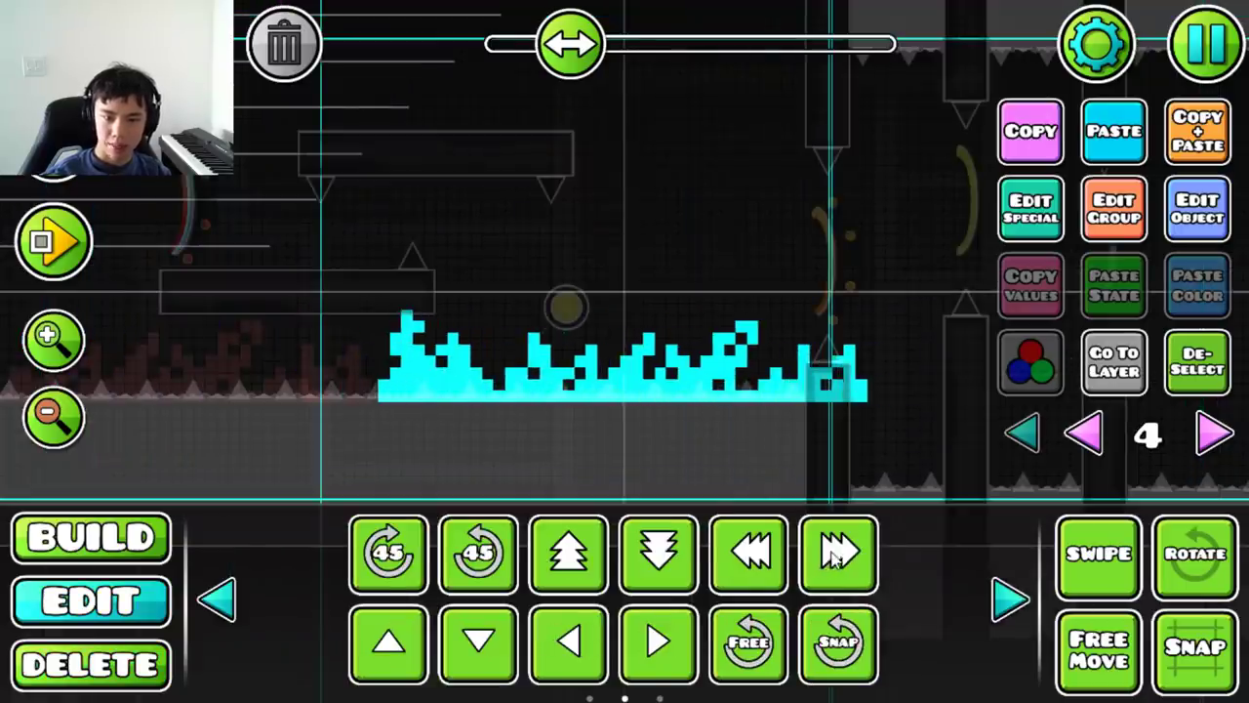
left_click(956, 395)
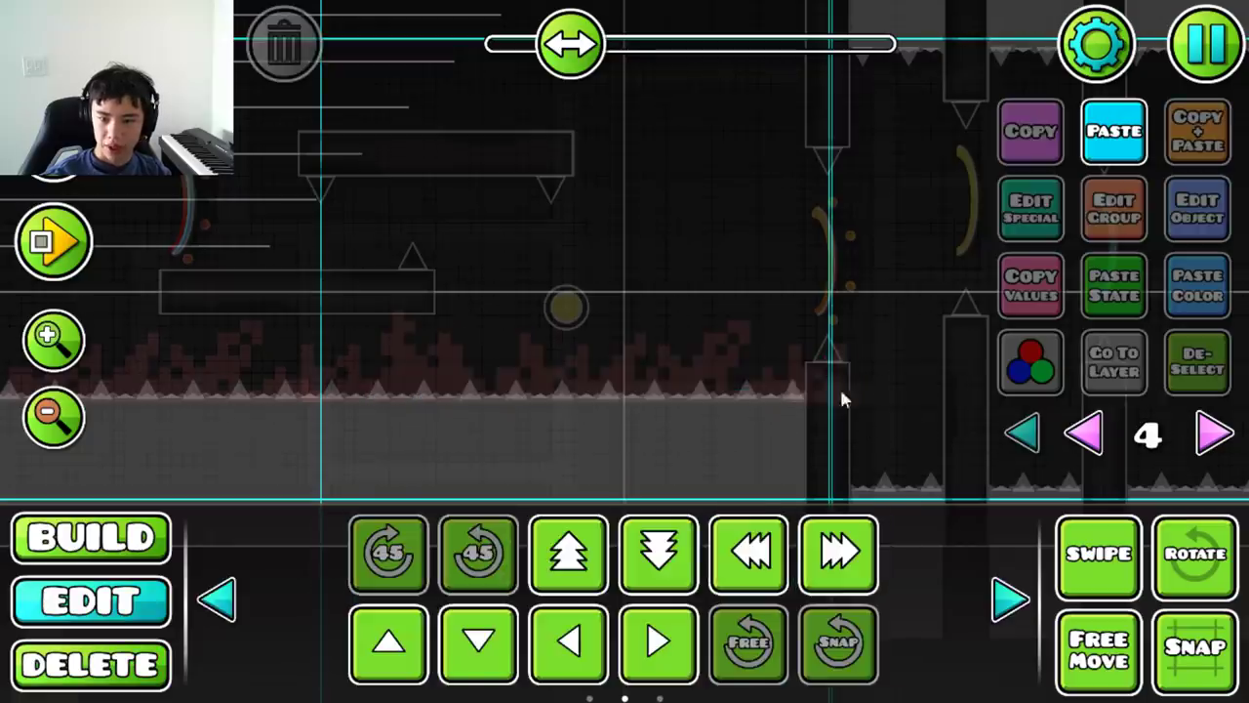
left_click(844, 391)
key("Delete")
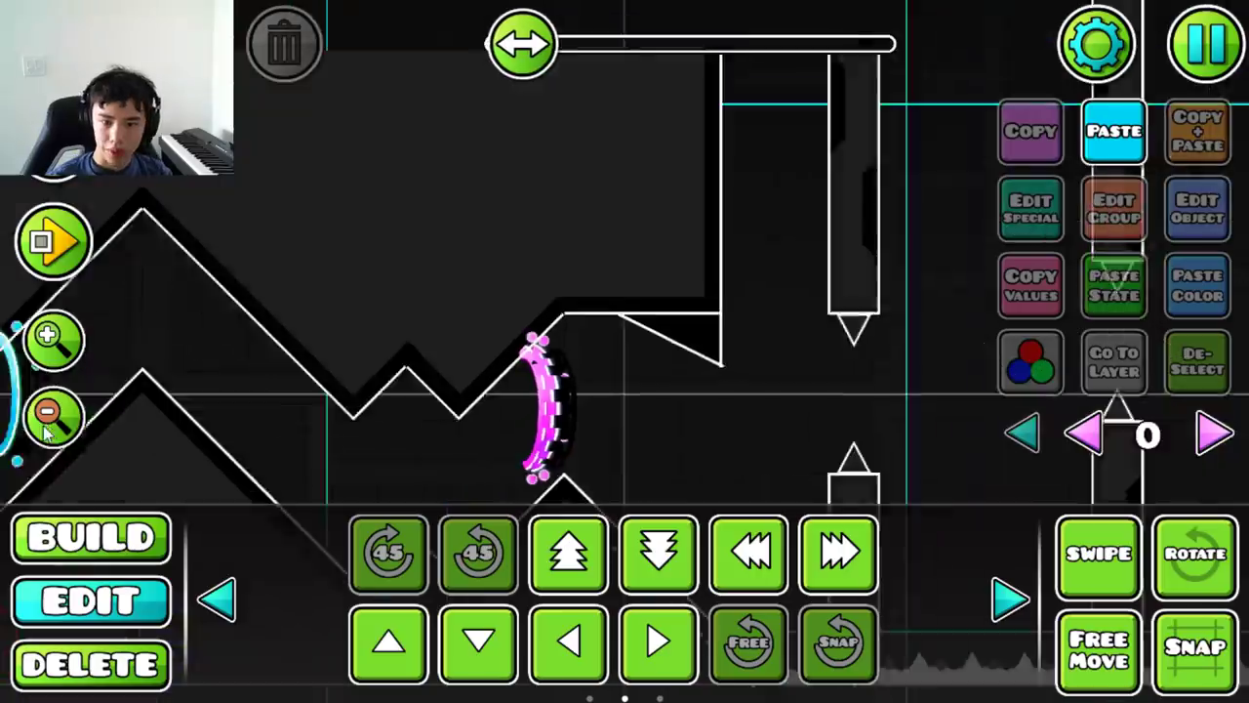
- Place a slope block in another part of the level
scroll(624, 293, "down", 2)
left_click_drag(345, 354, 474, 340)
key("1")
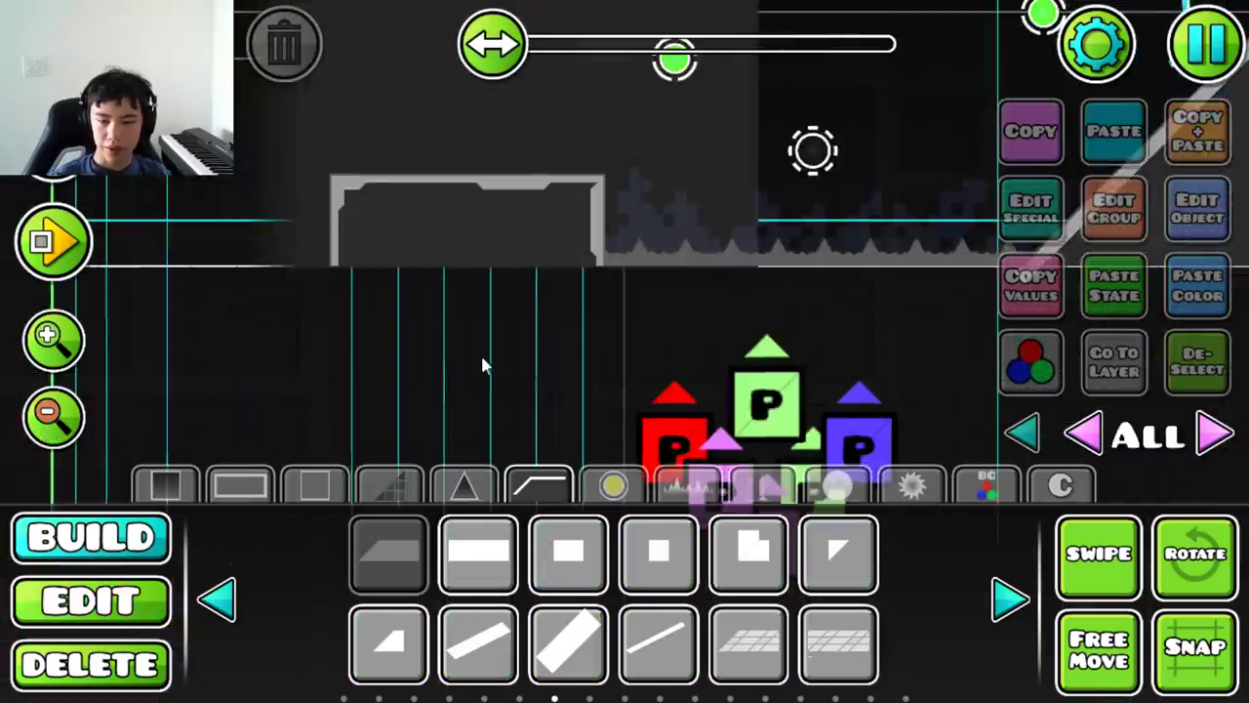
left_click(492, 341)
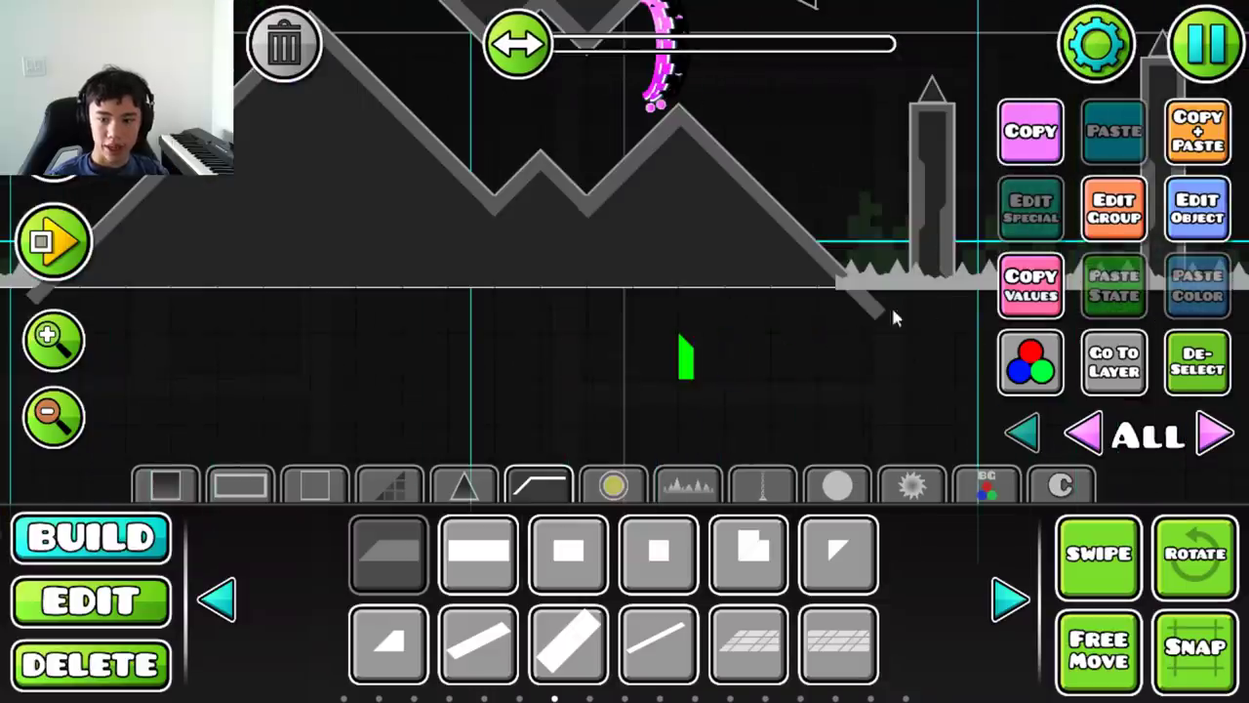
left_click(502, 527)
scroll(712, 361, "down", 2)
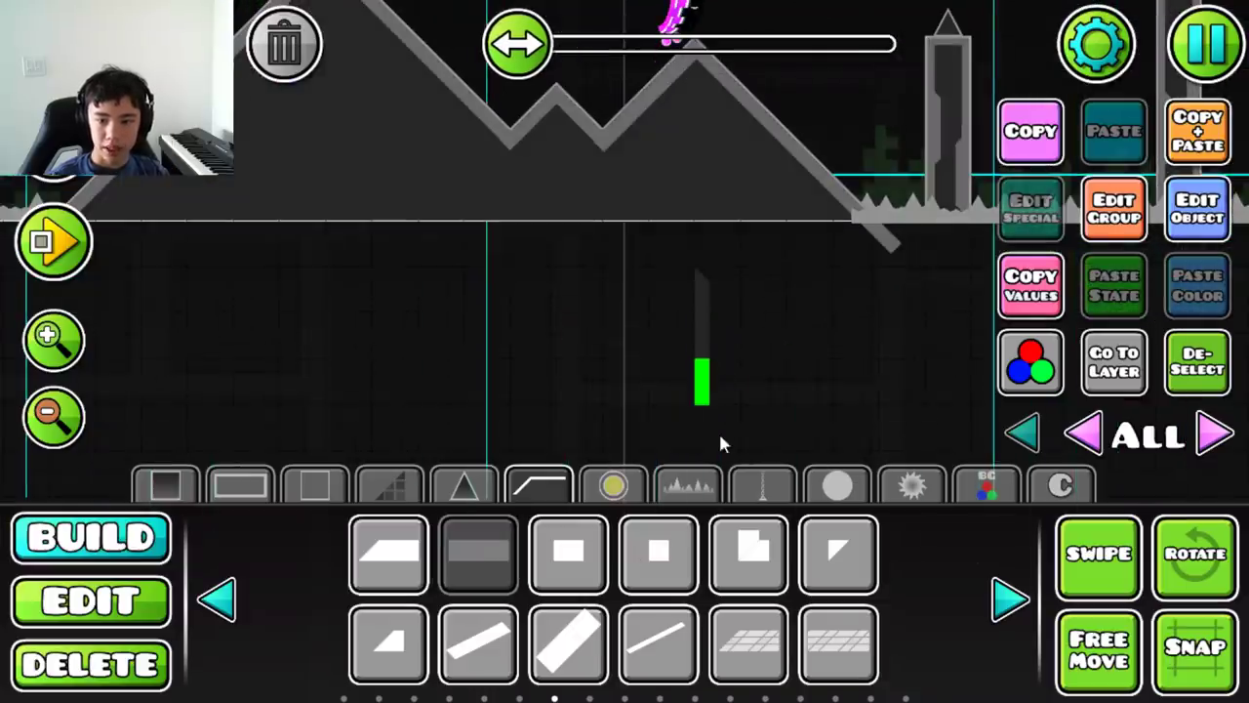
key("2")
- Duplicate the cyan bar decoration three times and set its detail colour to OBJ
left_click(1192, 144)
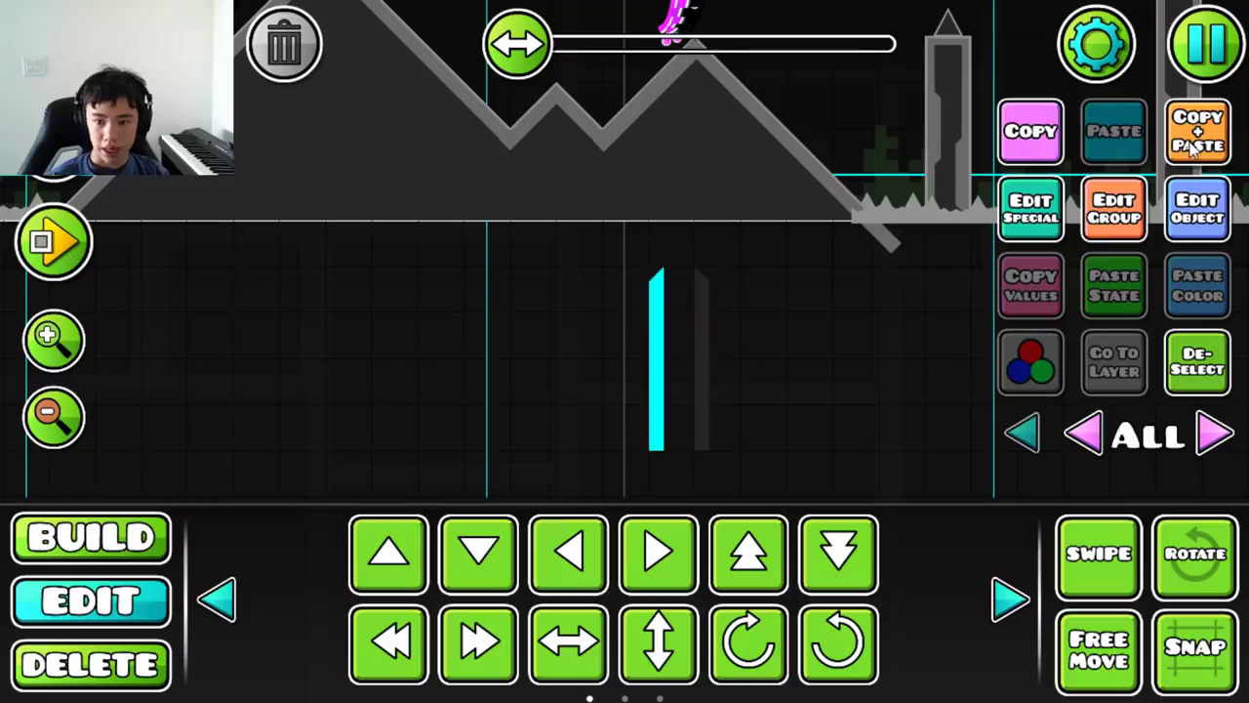
left_click(1193, 144)
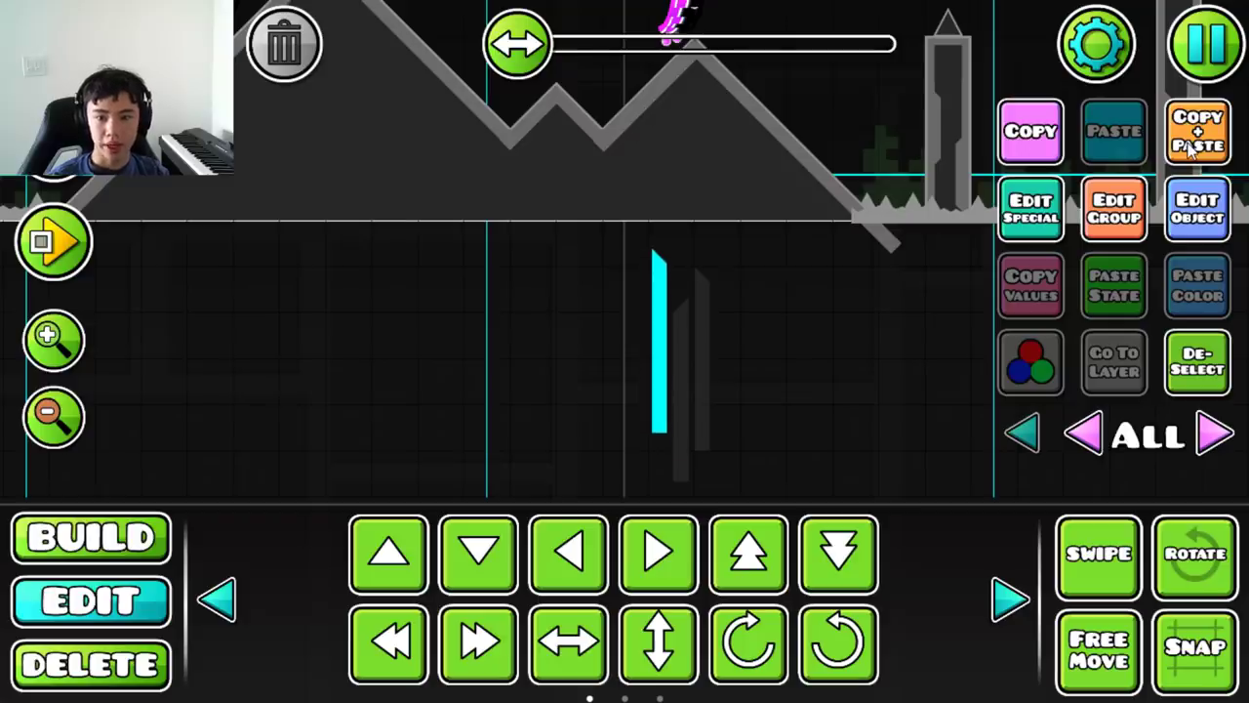
left_click(1192, 144)
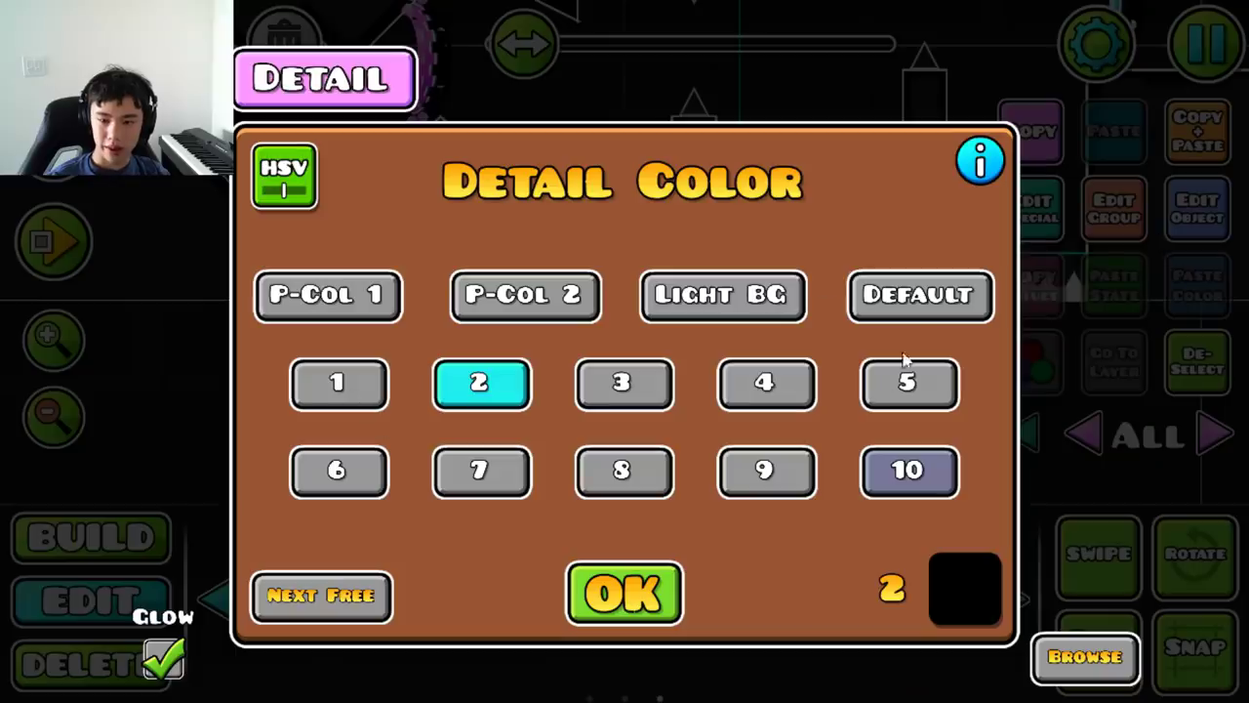
left_click(764, 382)
left_click(622, 382)
left_click(622, 471)
left_click(625, 592)
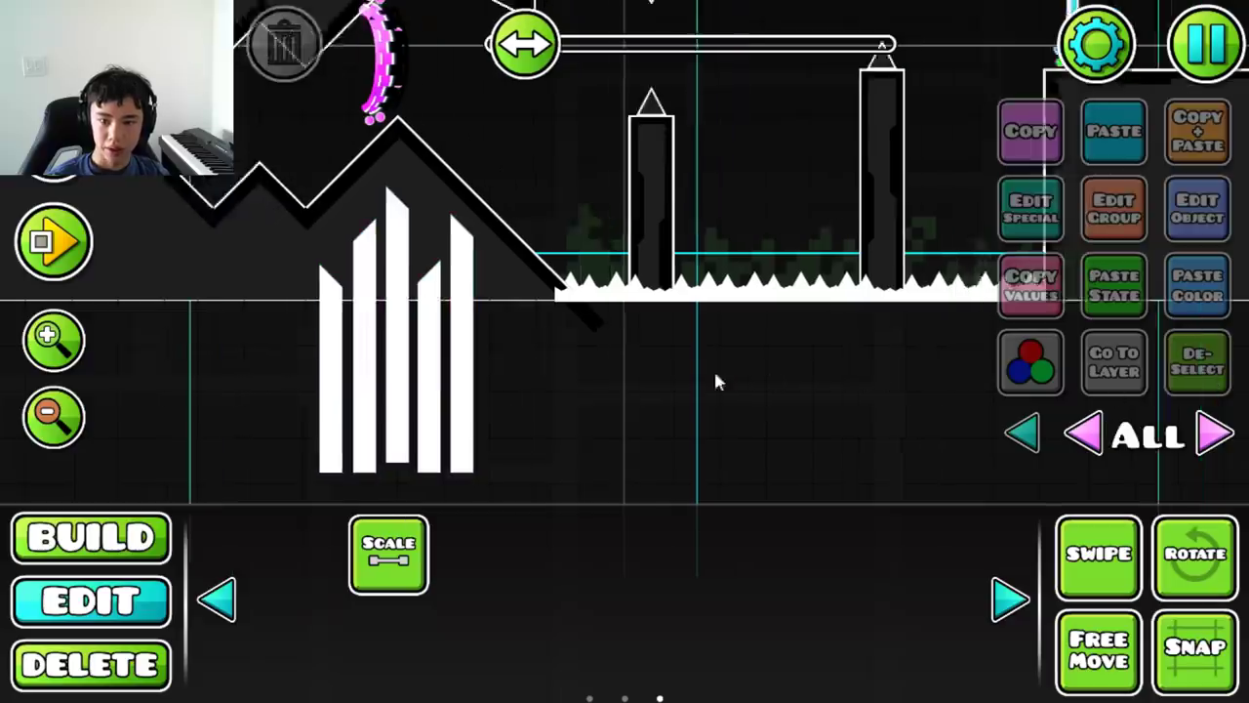
- Review the bars' group and layering settings, leaving them on Z layer B1, Z order -8
left_click_drag(713, 382, 966, 565)
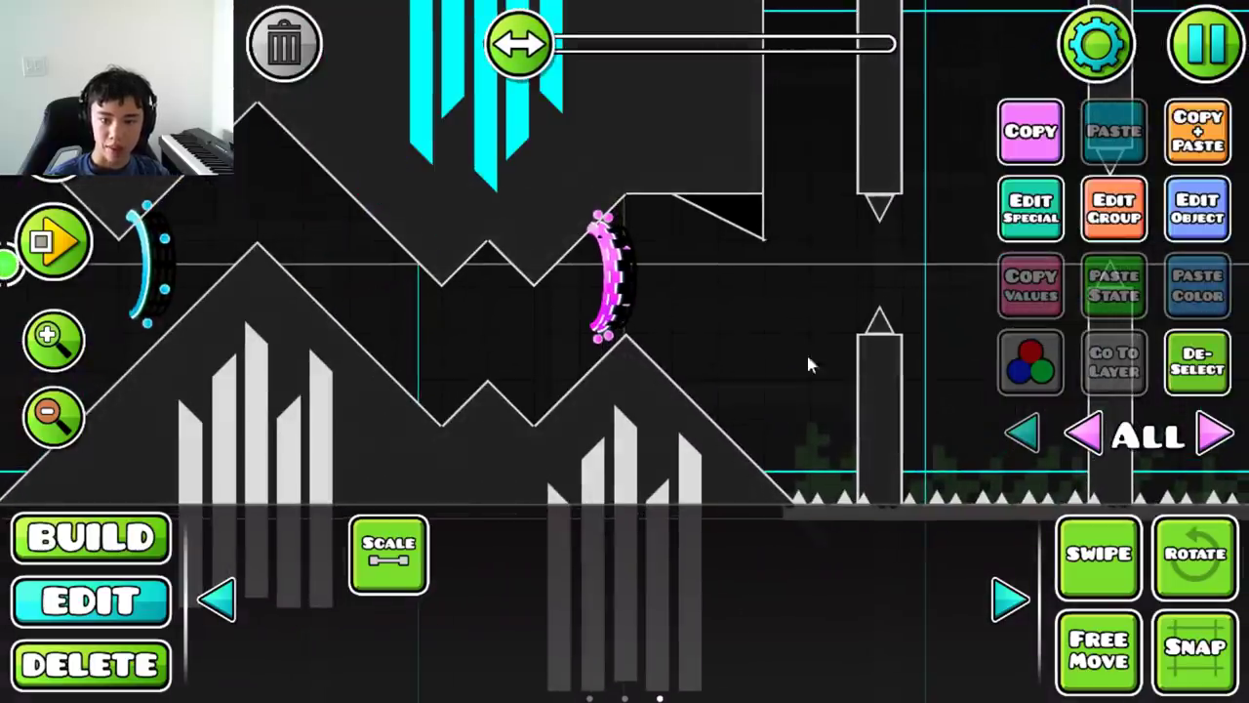
left_click_drag(547, 479, 1103, 283)
key("1")
left_click(1114, 208)
left_click(625, 638)
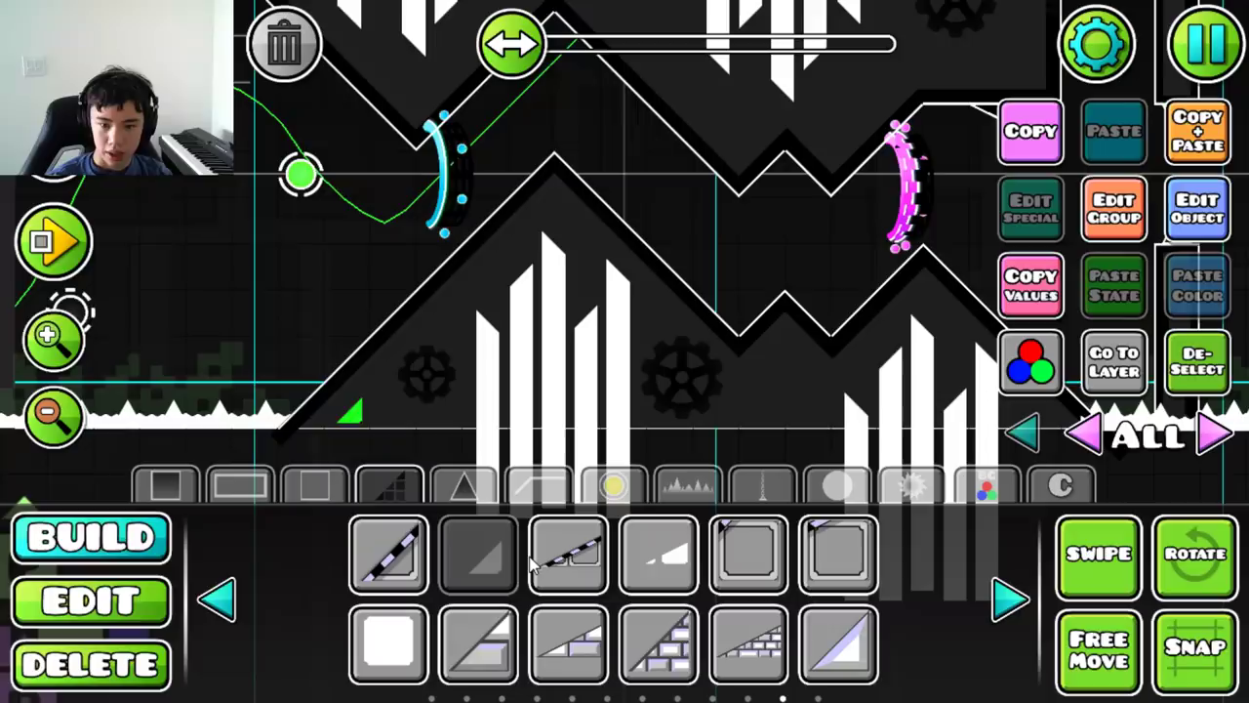
key("2")
left_click(1113, 208)
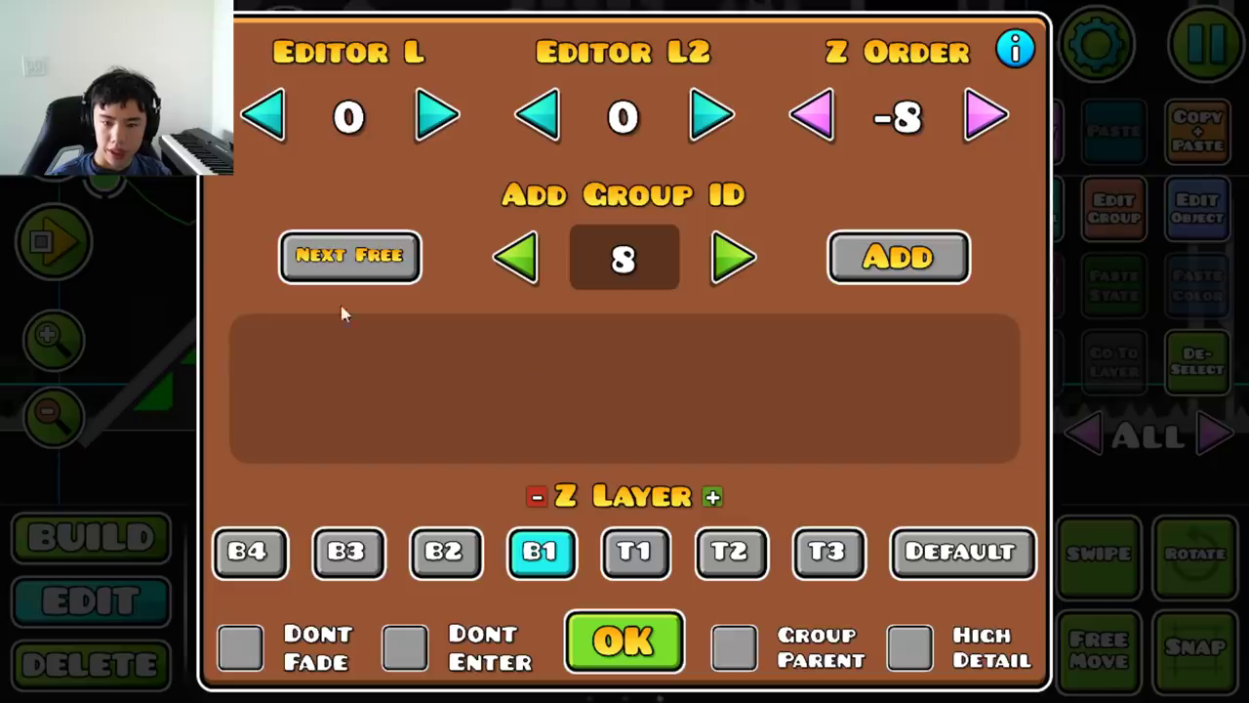
left_click(625, 638)
- Choose the Alpha trigger from the trigger objects and zoom in around the orb path
left_click_drag(133, 413, 976, 511)
key("1")
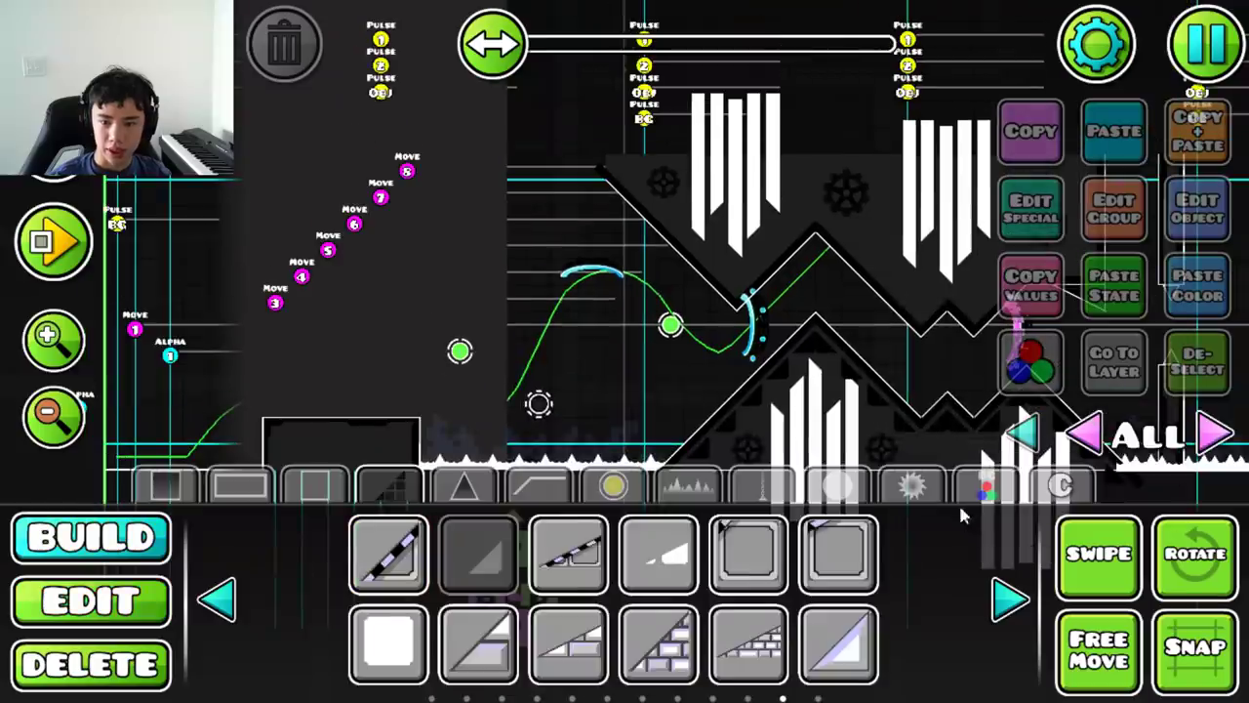
left_click(988, 485)
left_click(841, 547)
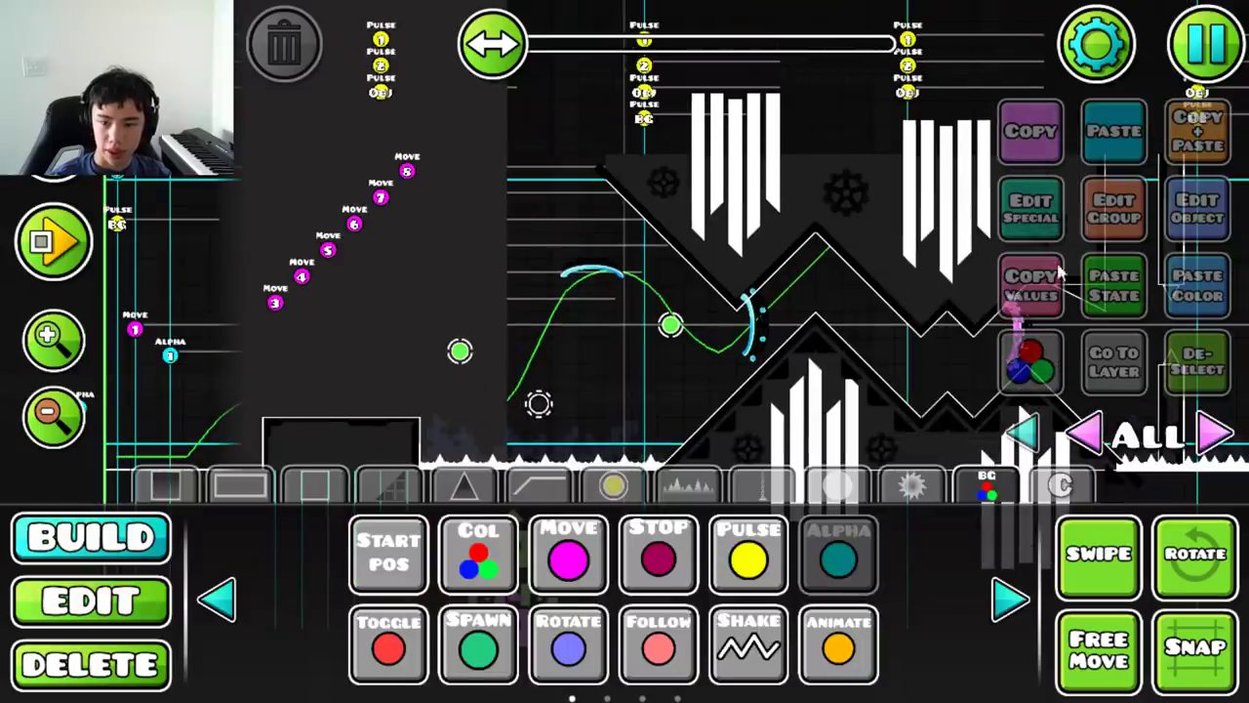
key("3")
key("2")
left_click_drag(1088, 432, 924, 334)
left_click(54, 336)
key("3")
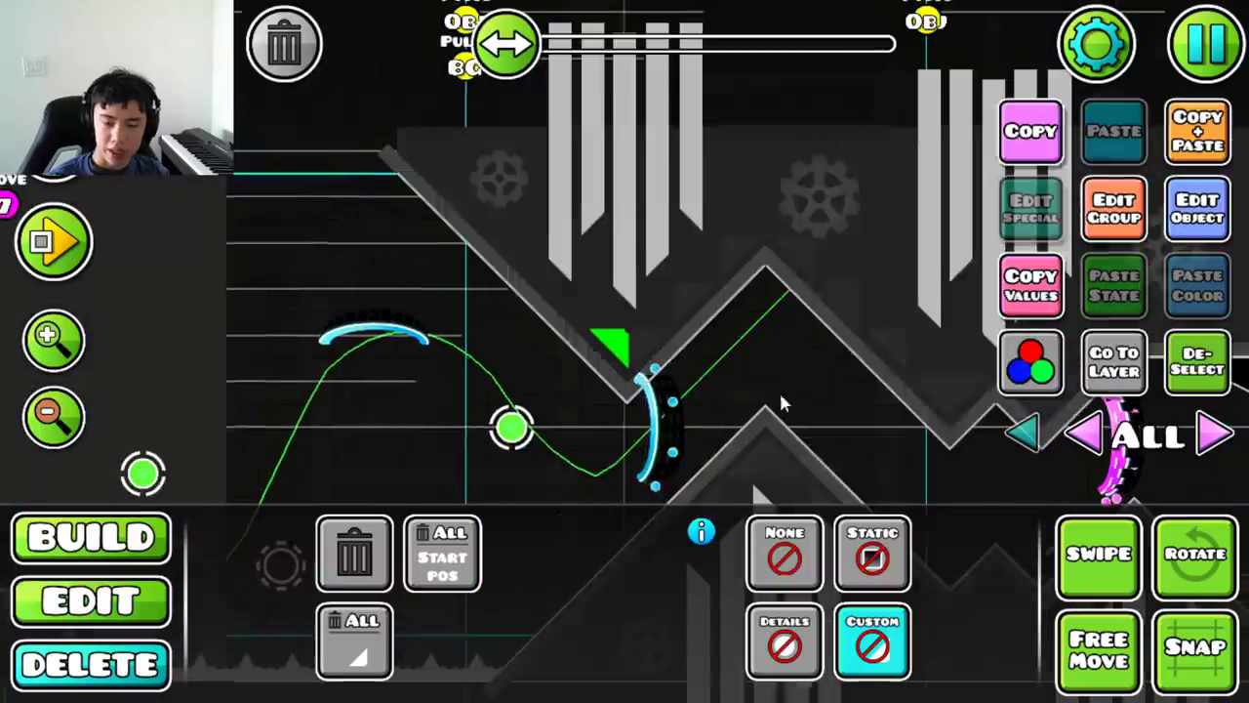
scroll(1194, 147, "right", 3)
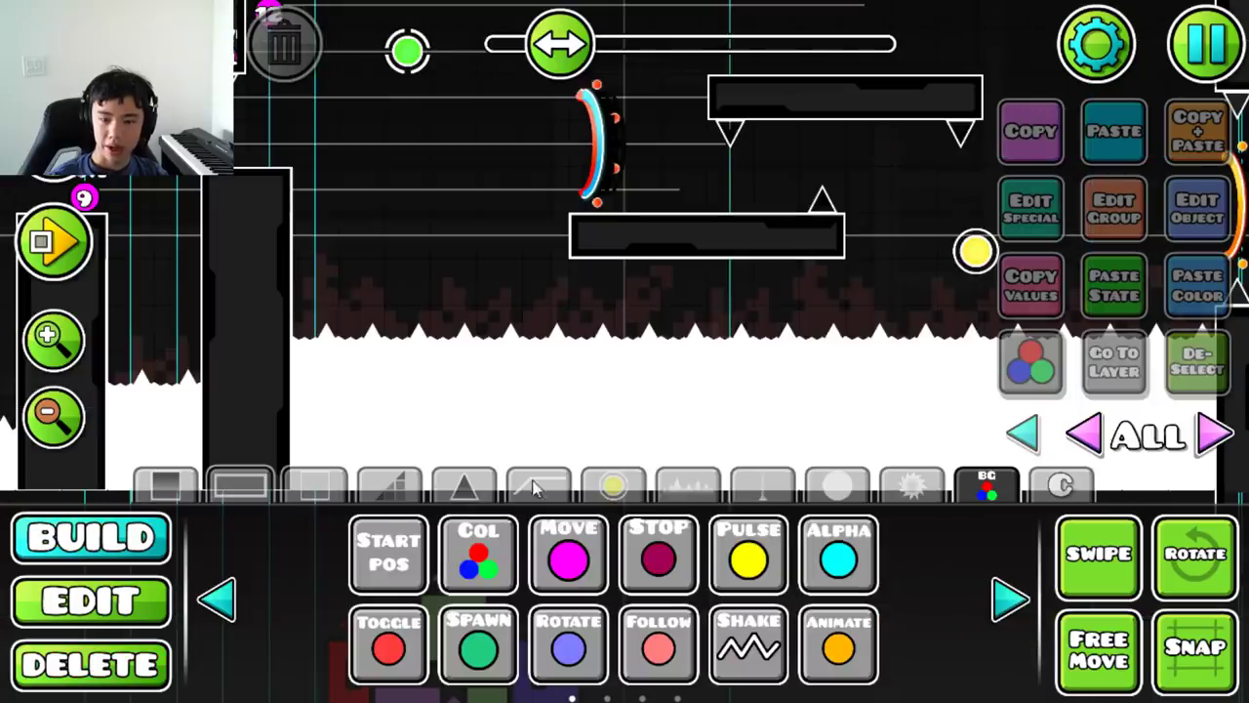
- Step through editor layers 1–3 while browsing the spike and orb tabs, then go to layer 7
left_click(463, 485)
left_click(1215, 434)
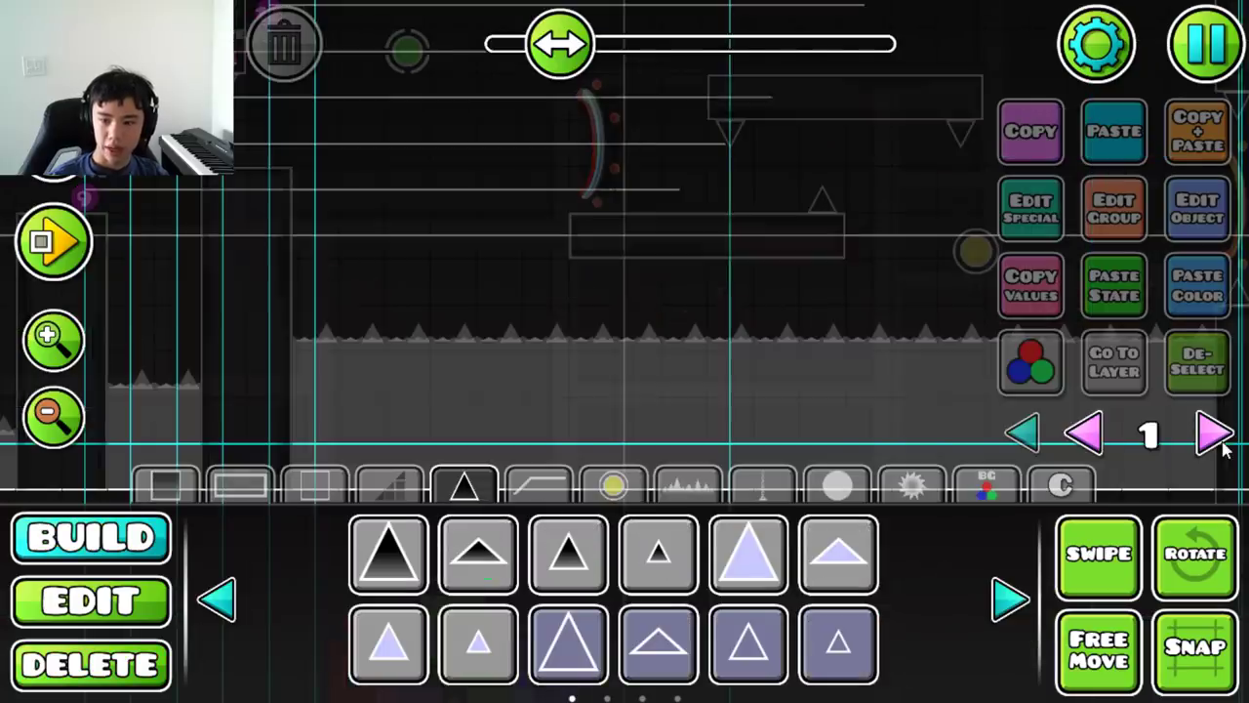
left_click(1215, 435)
left_click(1215, 435)
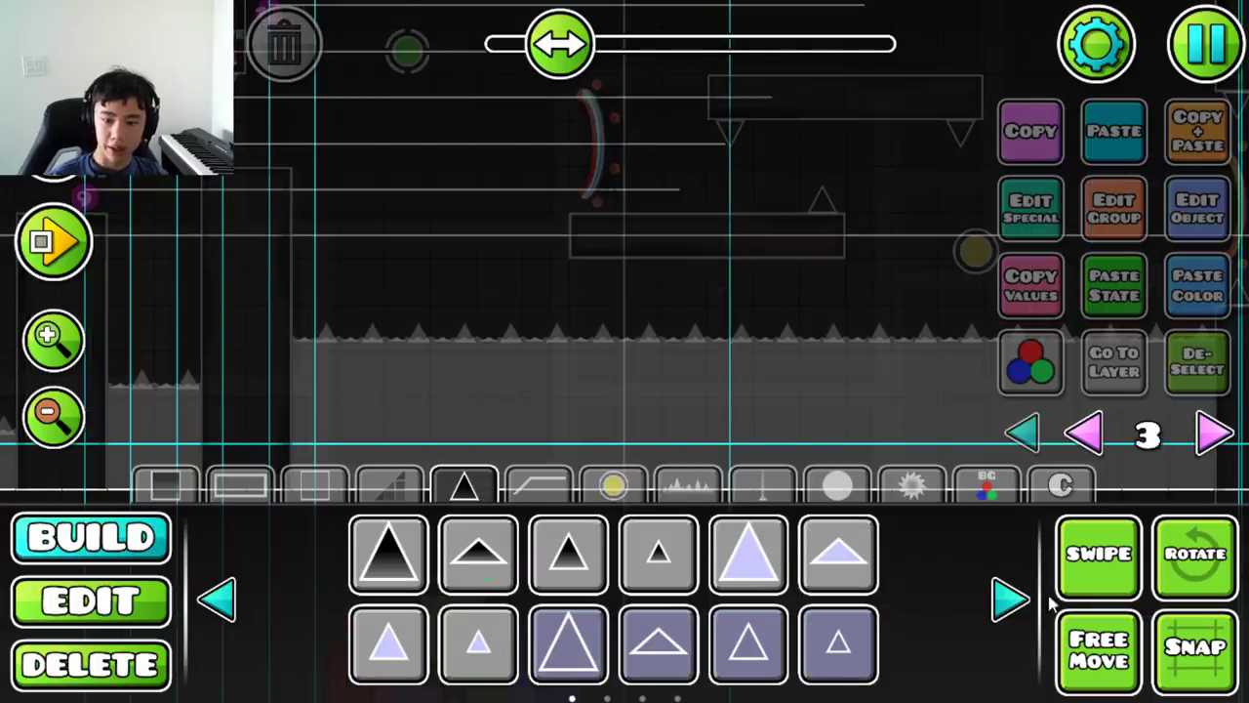
left_click(1013, 599)
left_click(1013, 599)
left_click(1013, 599)
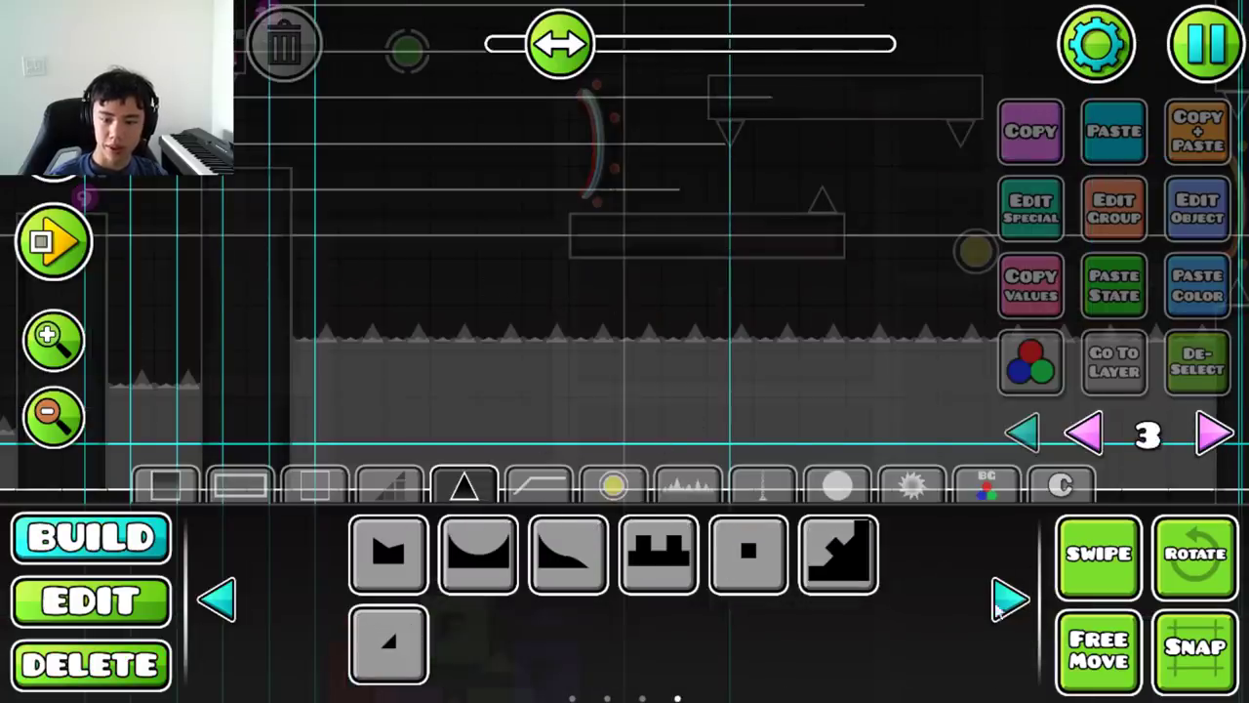
left_click(613, 485)
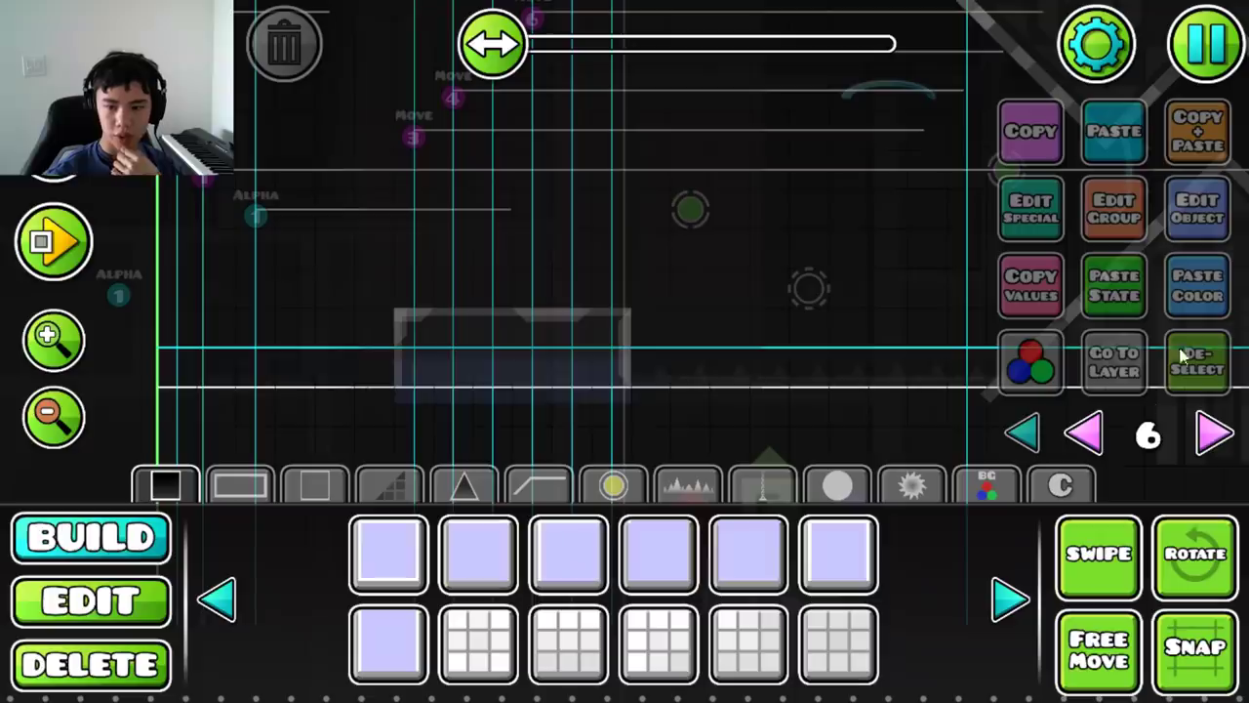
left_click(1213, 441)
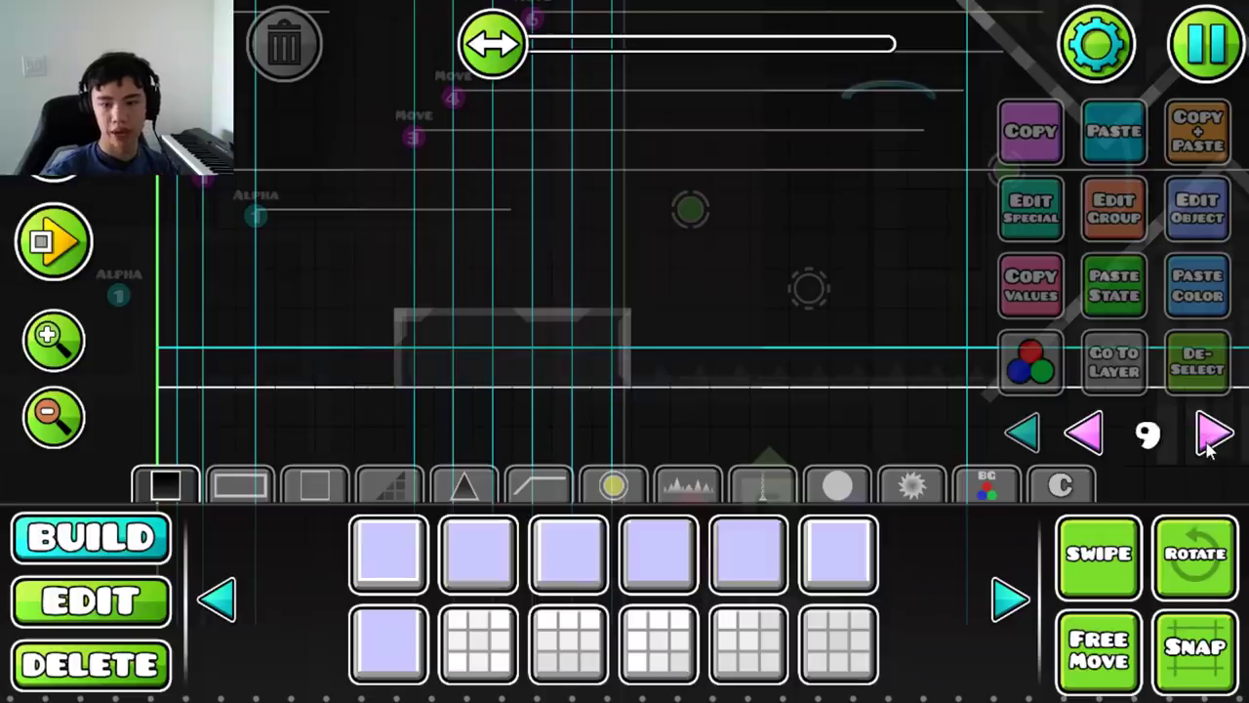
- Browse the spike objects, zoom in on the maze structure, and show all layers
left_click(1084, 436)
left_click(1084, 436)
left_click(1084, 436)
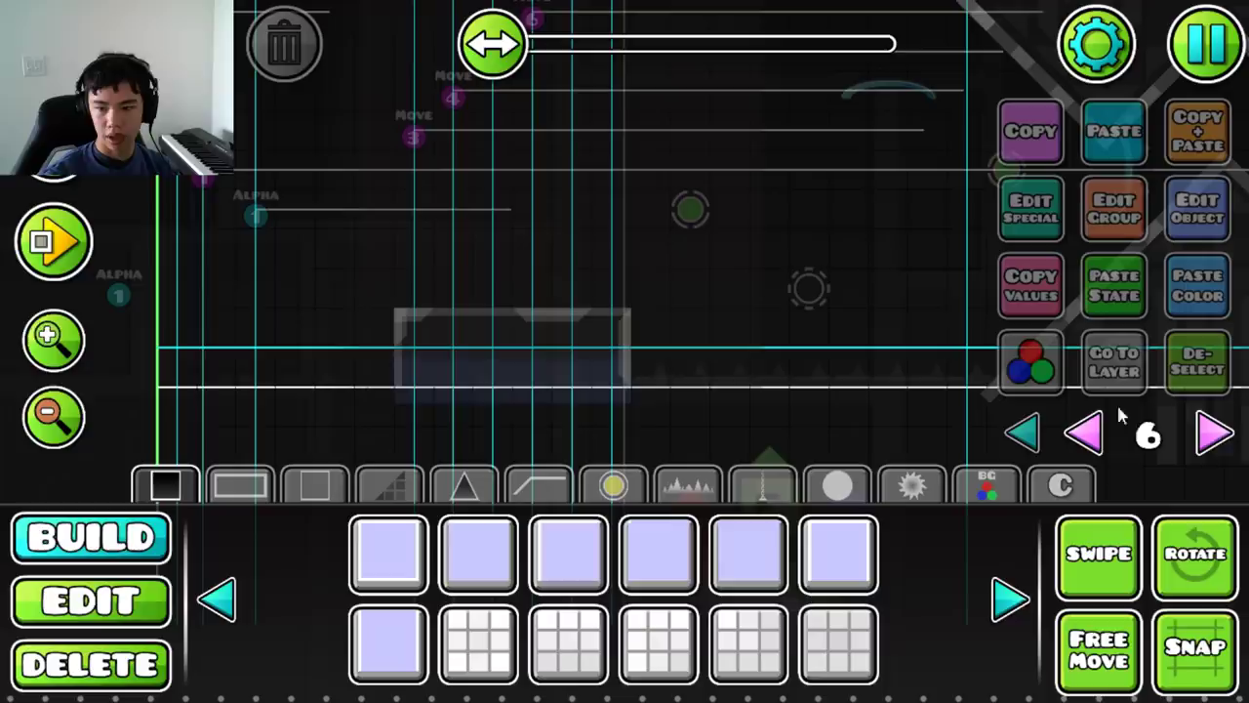
left_click(1213, 436)
left_click(761, 485)
left_click(1008, 599)
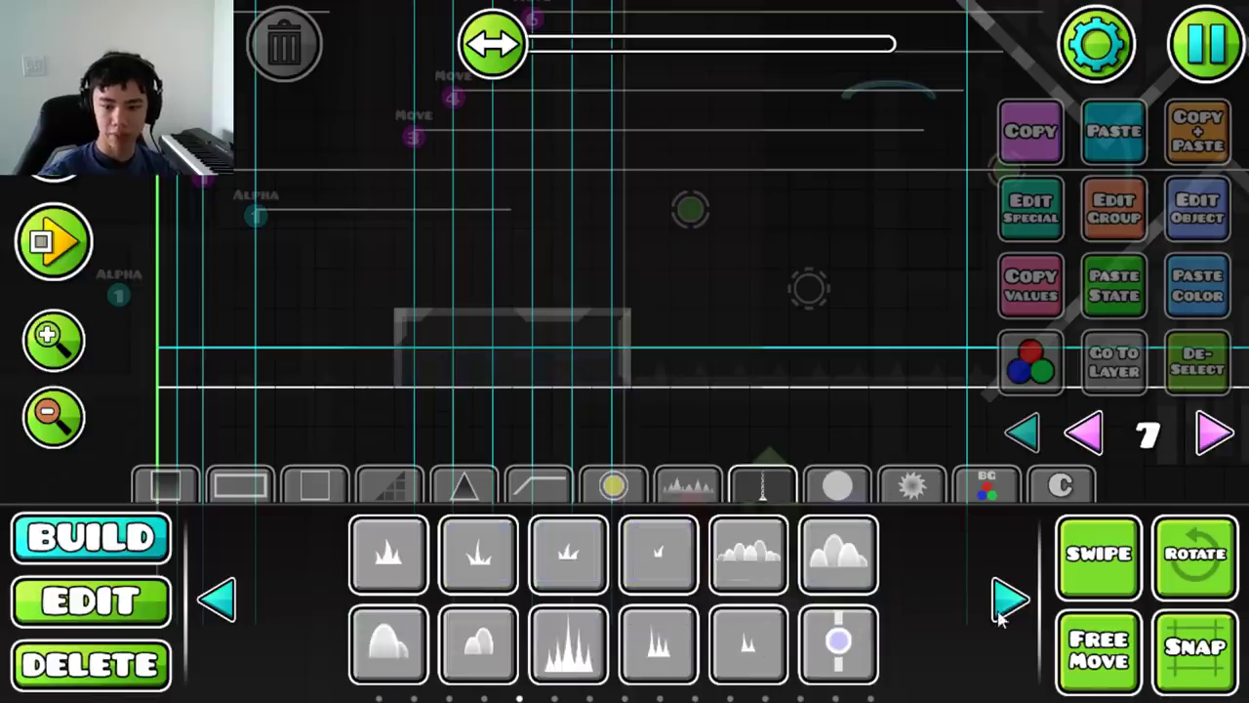
left_click(1008, 599)
left_click(1008, 599)
left_click(53, 338)
key("2")
left_click(1147, 436)
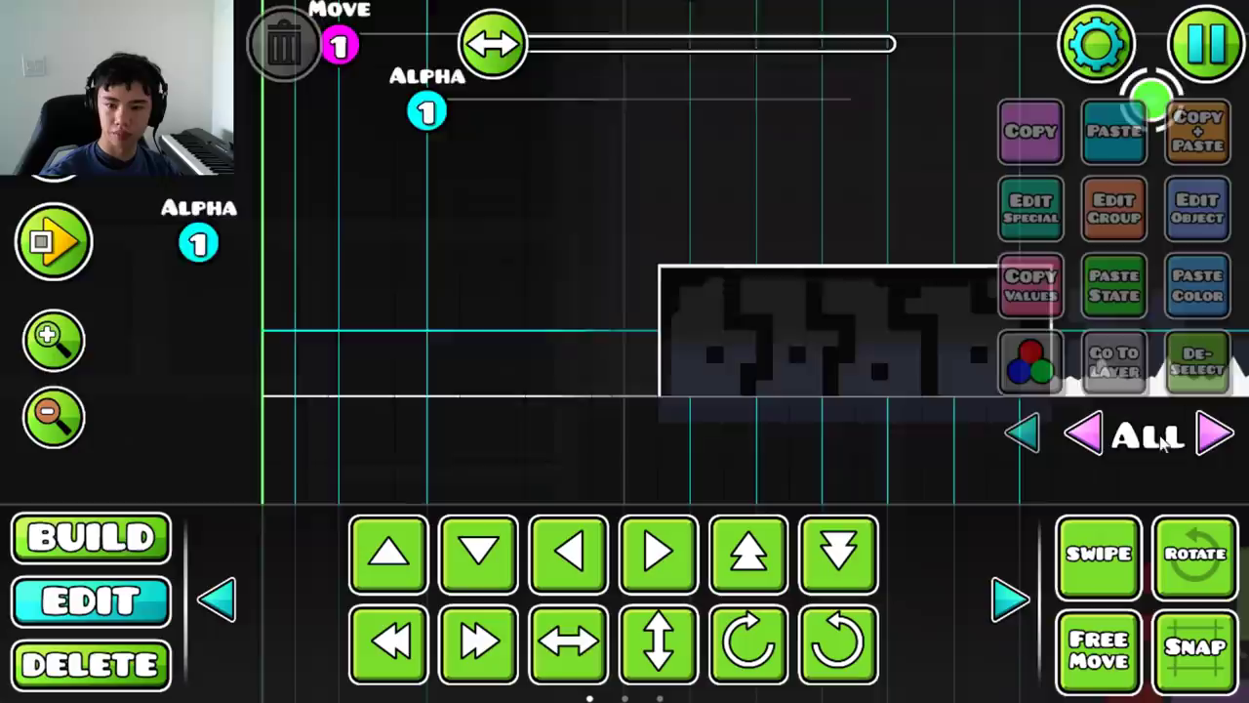
left_click_drag(1161, 441, 750, 331)
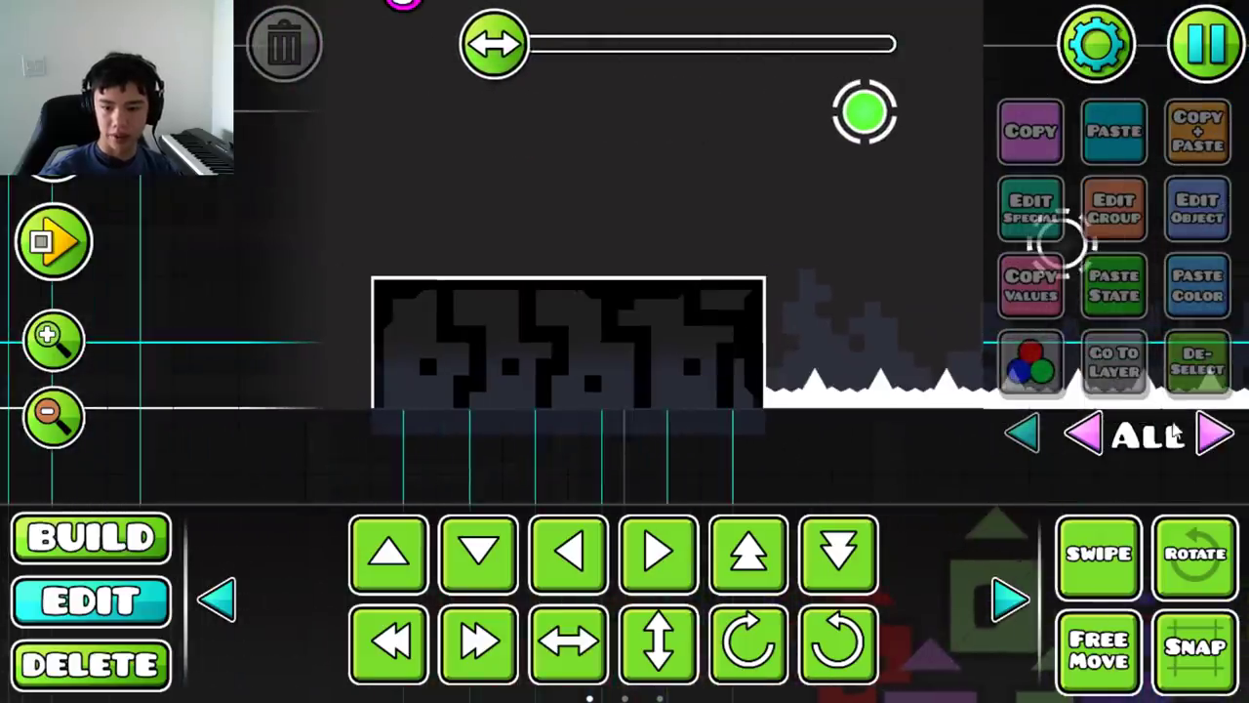
- Place a small green block inside the maze and nudge it up and right
left_click(1213, 434)
left_click(1213, 435)
left_click(1213, 434)
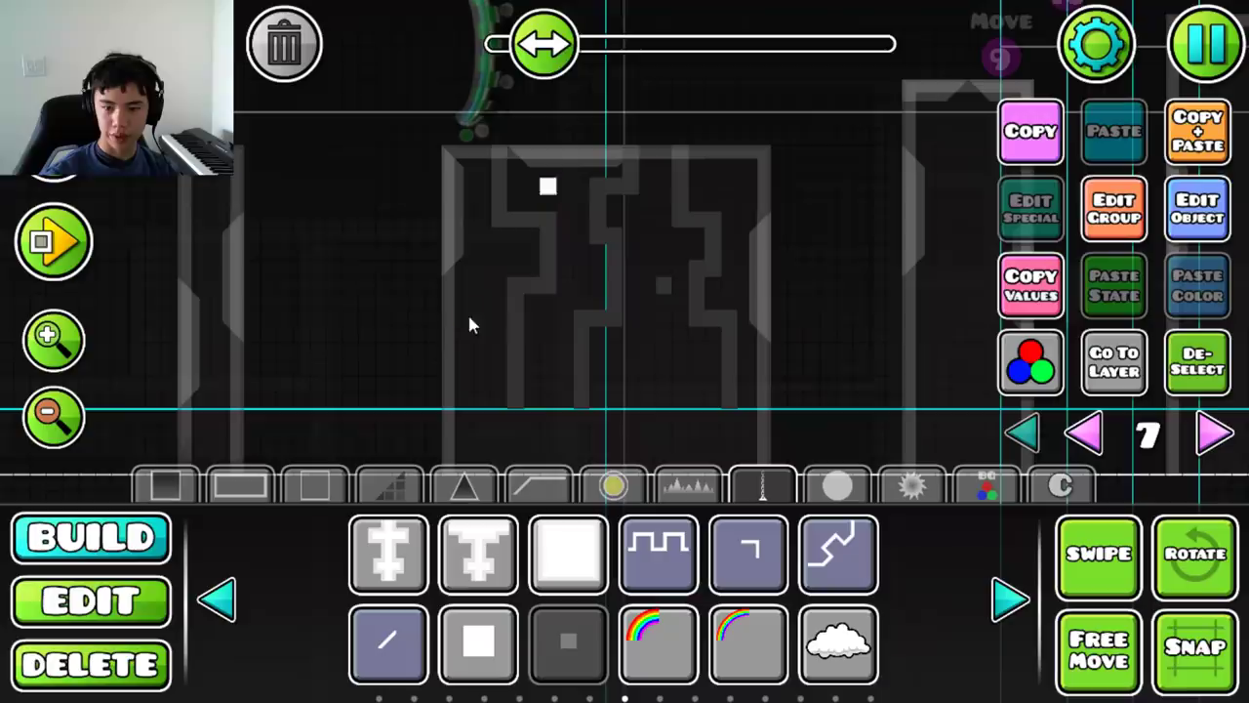
left_click(465, 318)
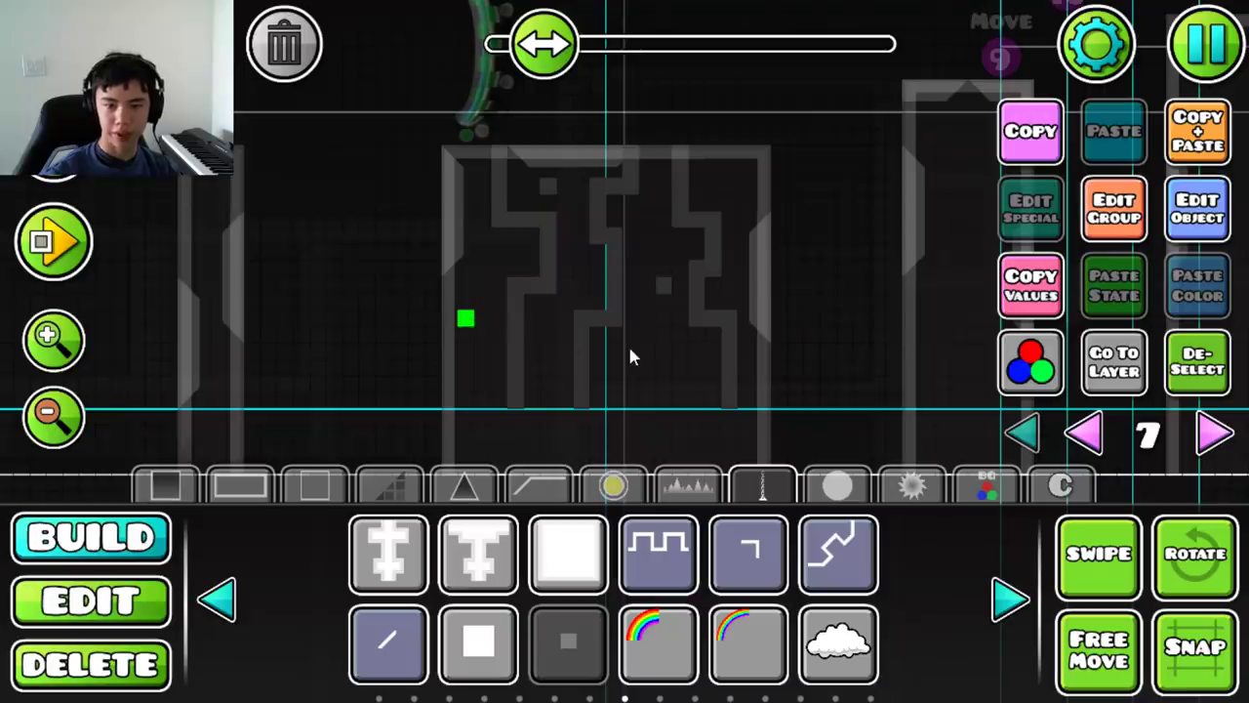
key("w")
key("w")
key("w")
key("w")
key("d")
key("d")
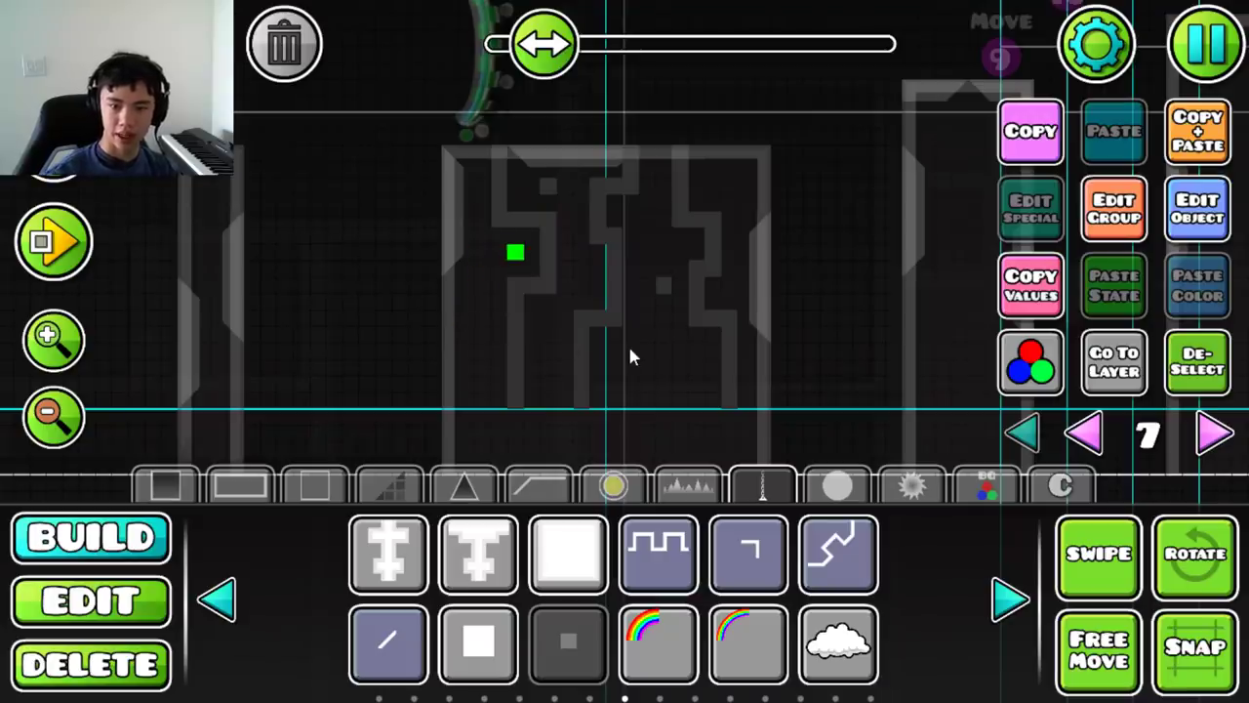
scroll(689, 360, "up", 5)
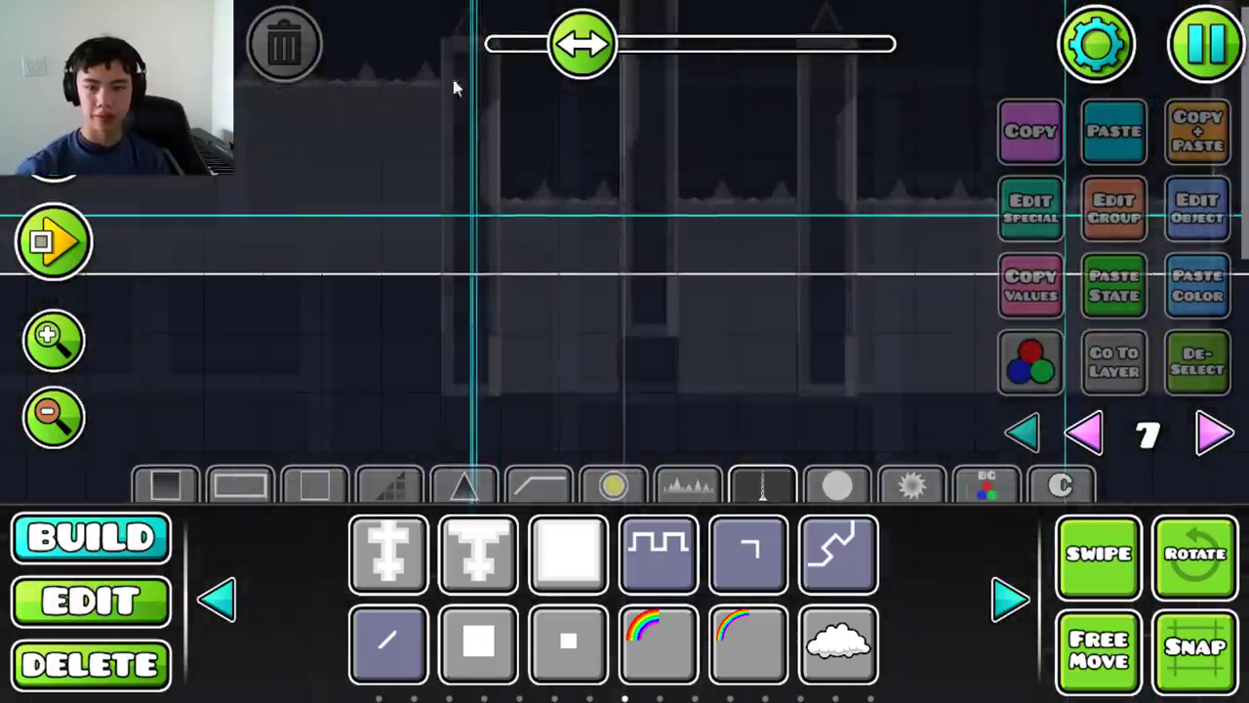
- Browse the gradient, slope and round object tabs, returning to the grey detail blocks
scroll(455, 88, "up", 3)
left_click(1010, 599)
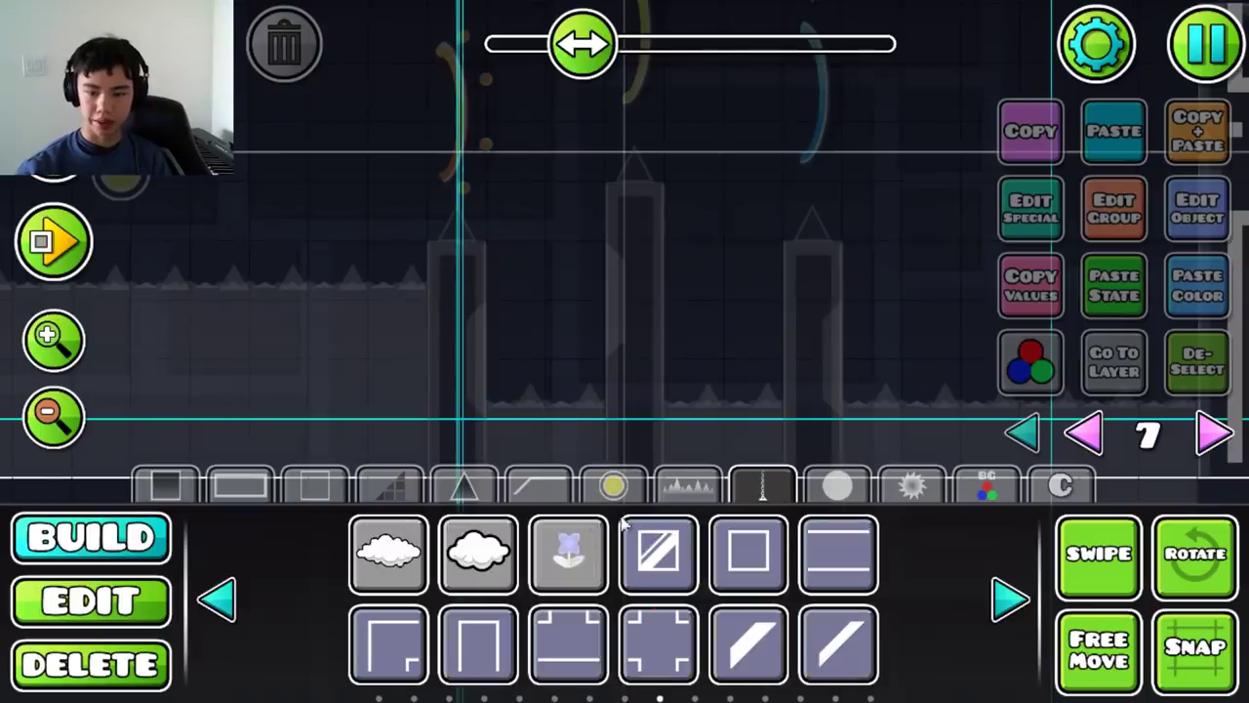
left_click(688, 485)
left_click(538, 484)
left_click(836, 485)
left_click(762, 485)
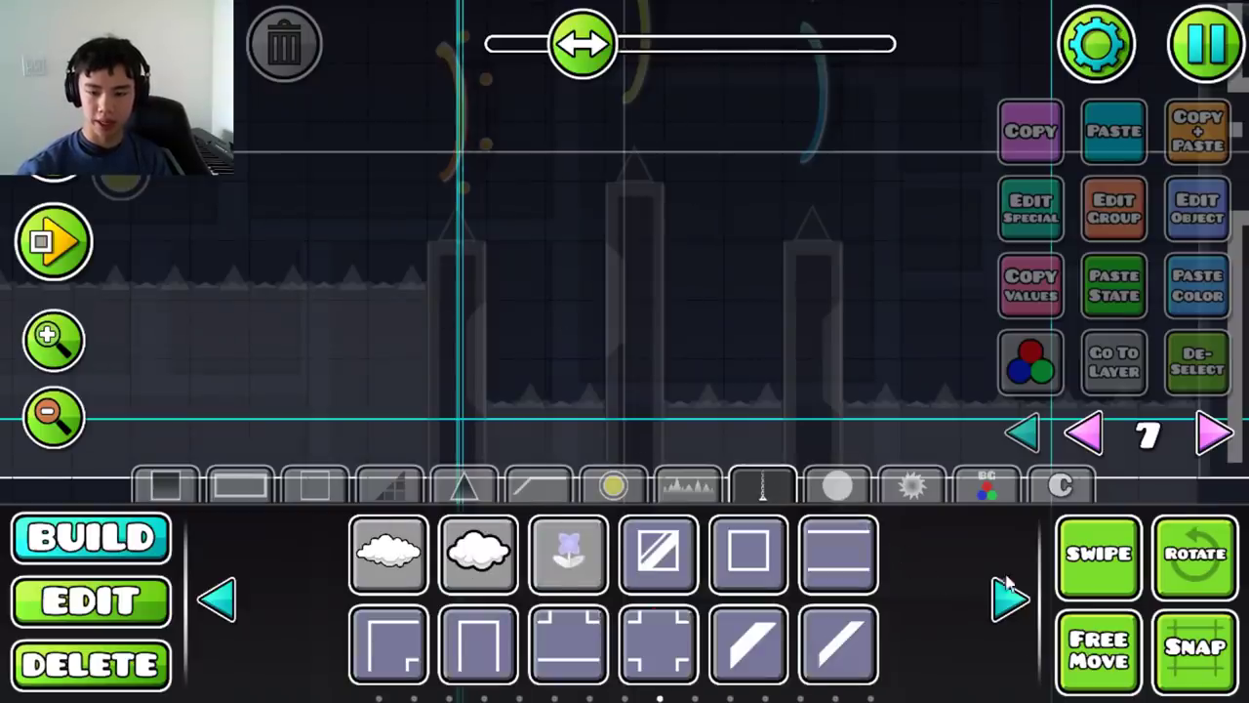
left_click(217, 598)
left_click(216, 598)
- Place a pin-shaped decoration between the pillars with base colour channel 2, then duplicate it
left_click_drag(518, 474, 521, 218)
left_click(521, 217)
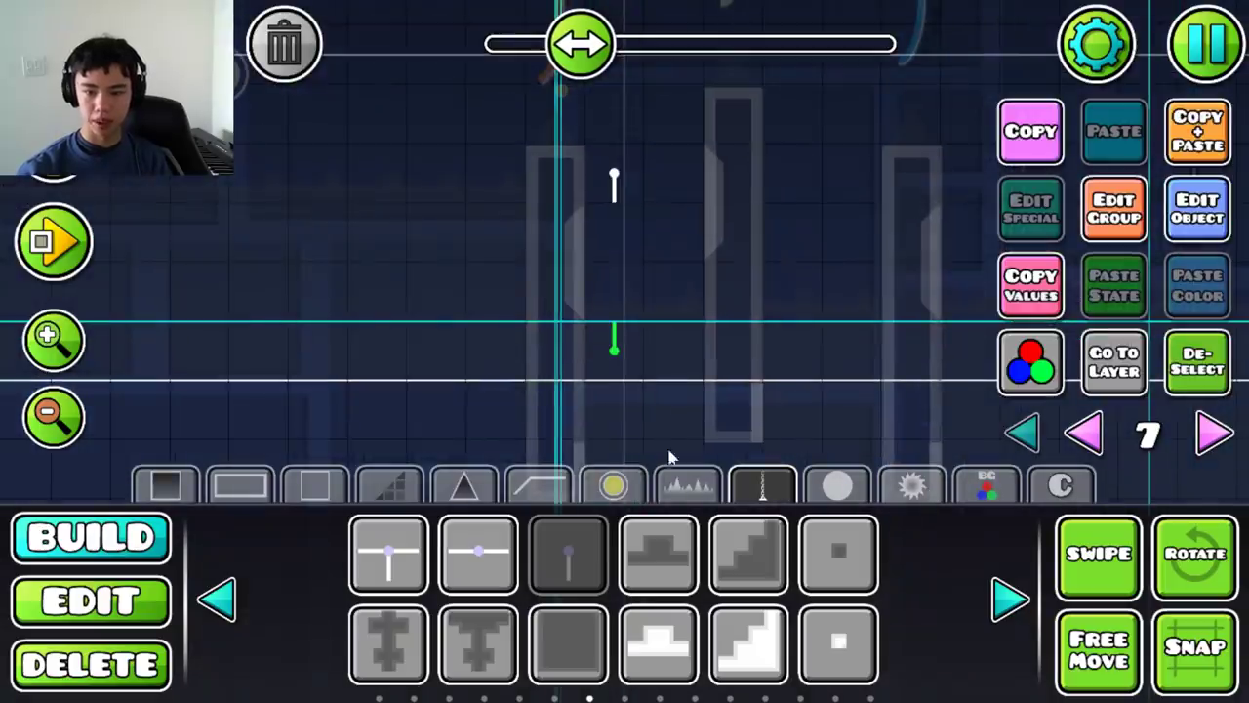
left_click(478, 551)
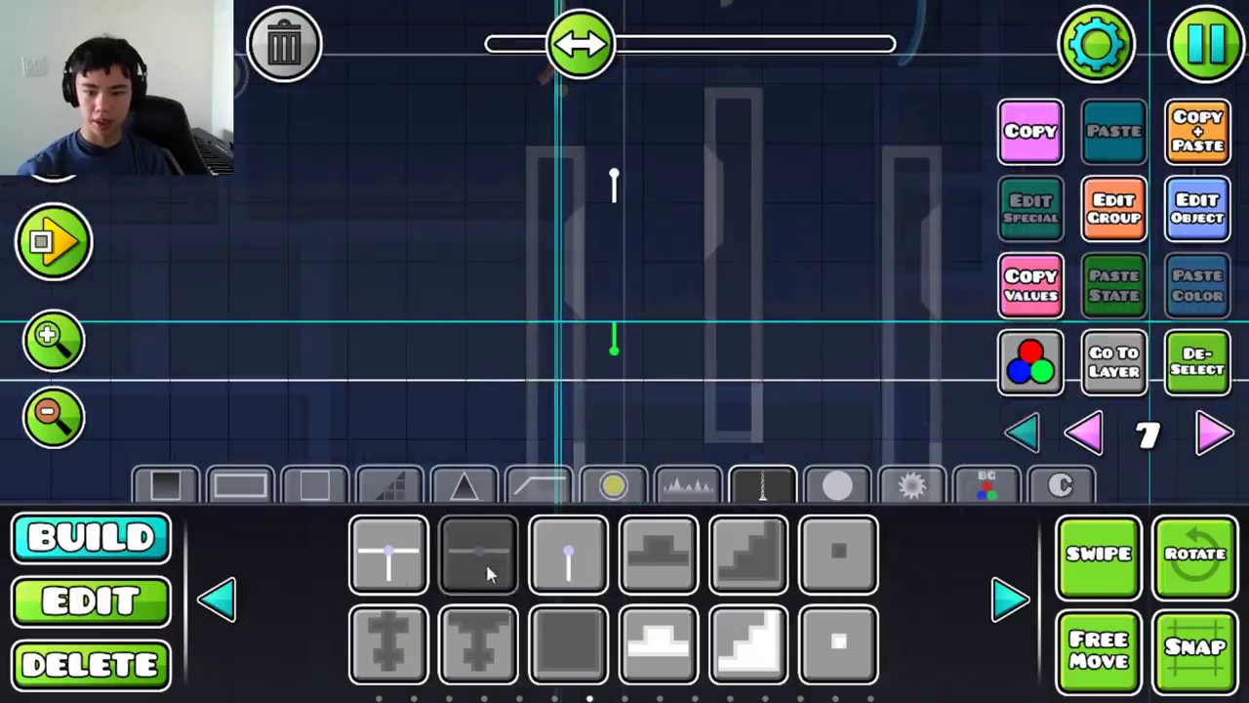
key("2")
left_click(1196, 208)
left_click(482, 382)
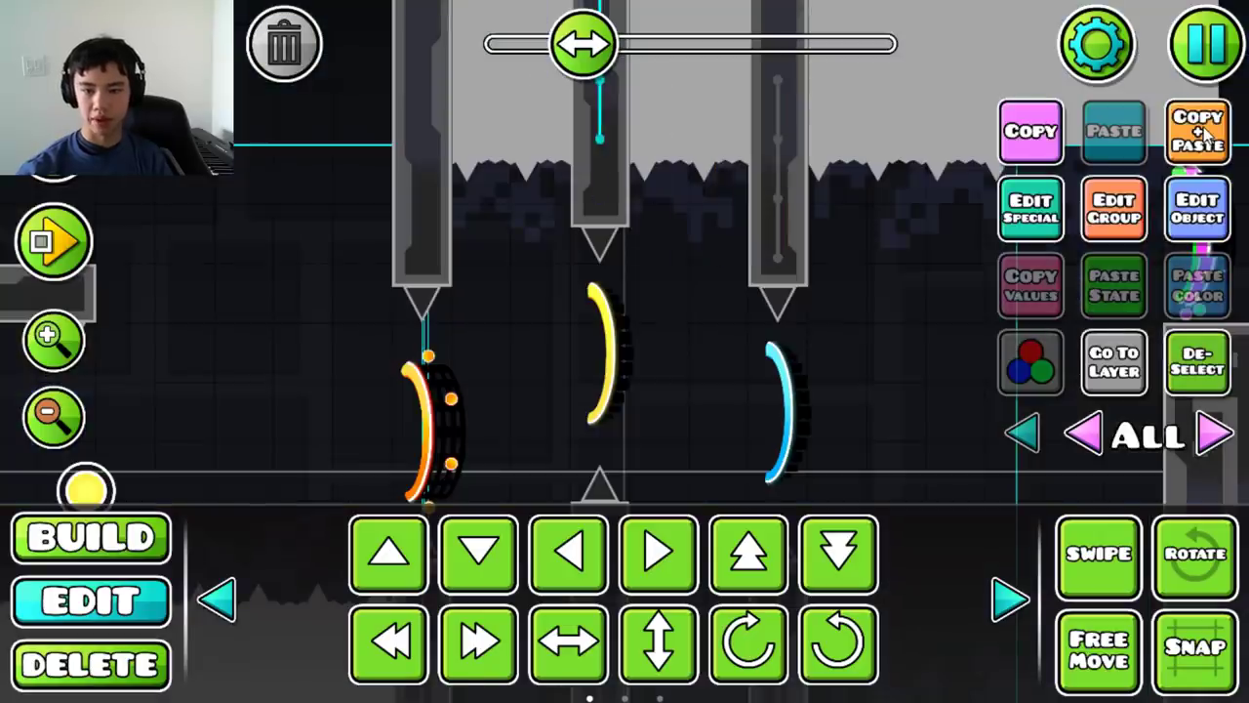
left_click(1198, 131)
left_click_drag(807, 293, 334, 190)
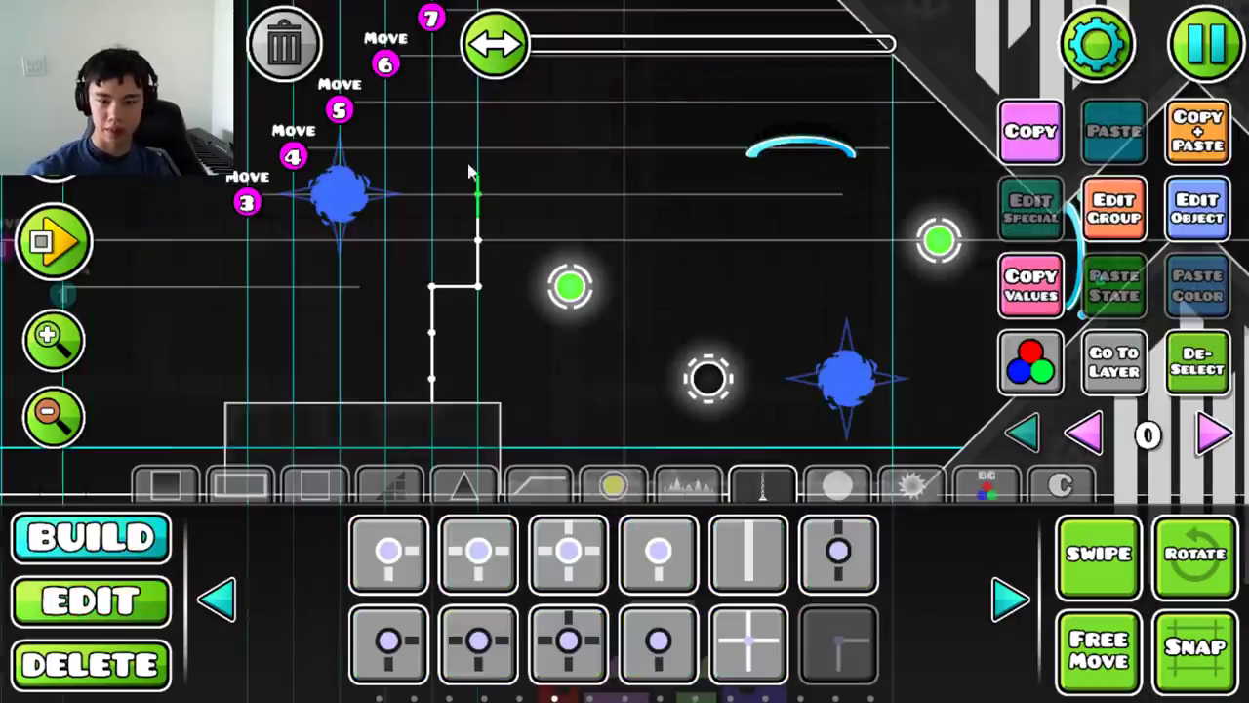
- Select a block and open a move trigger's settings
left_click_drag(599, 222, 716, 304)
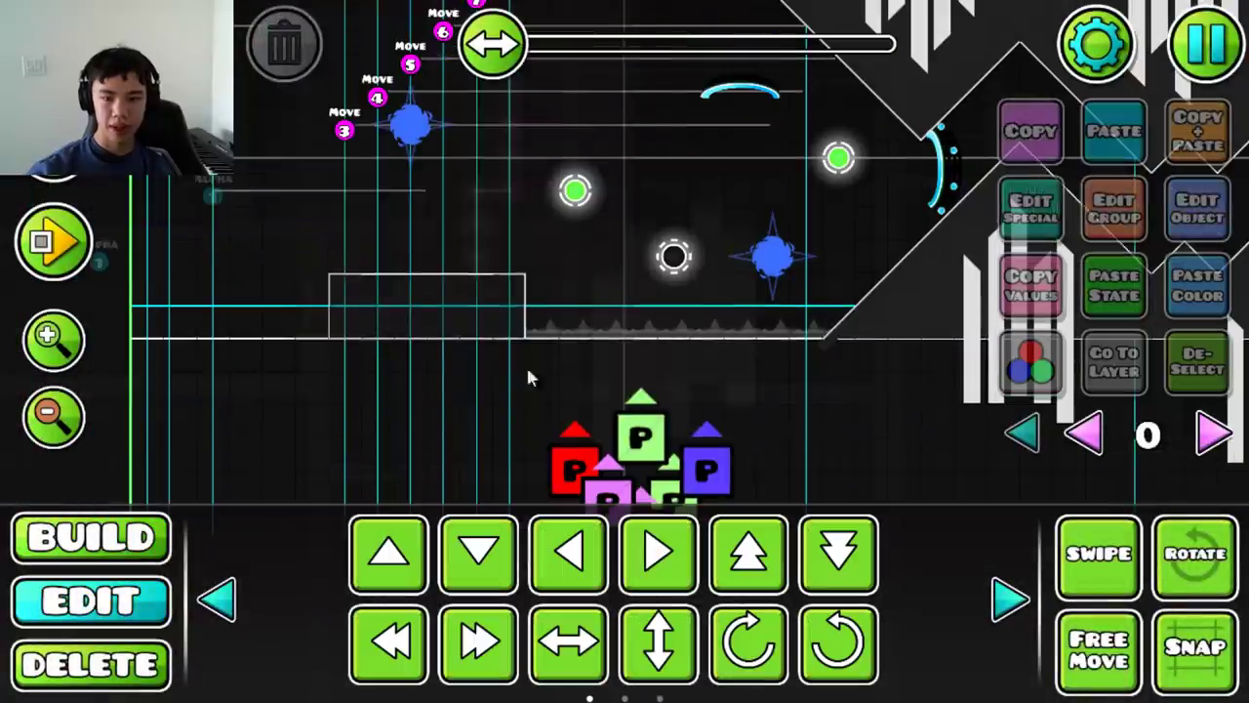
left_click(524, 373)
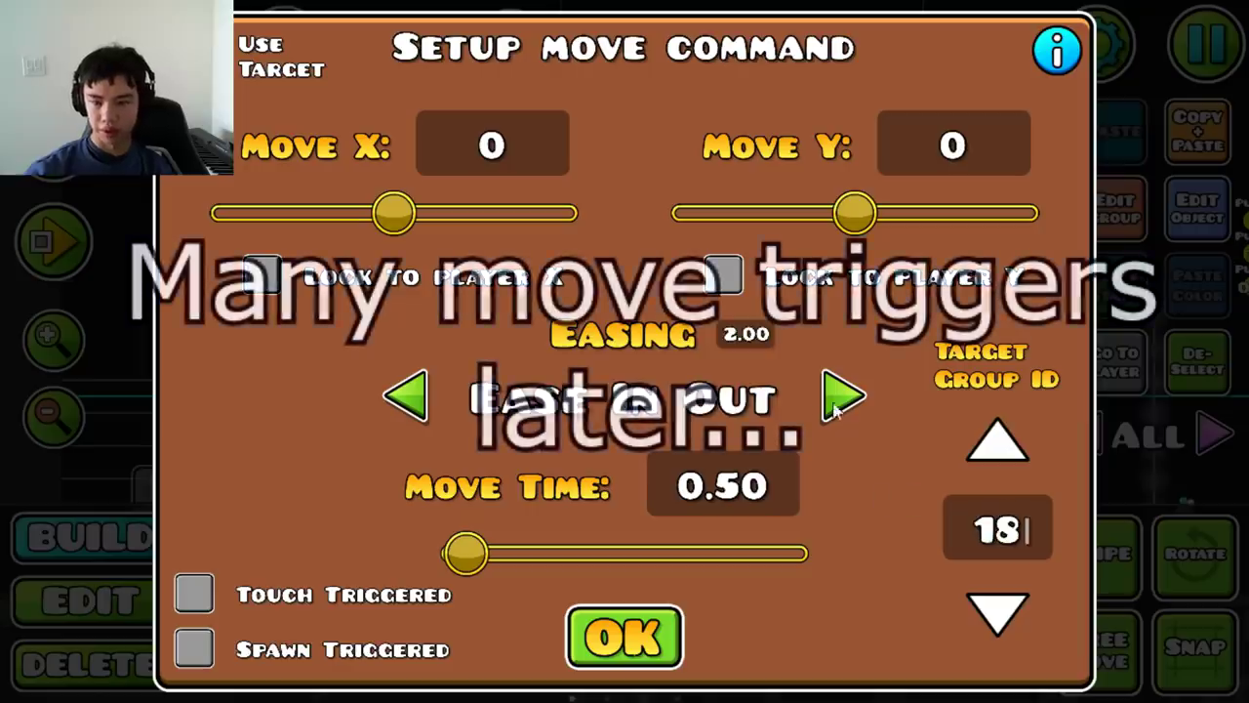
left_click(956, 142)
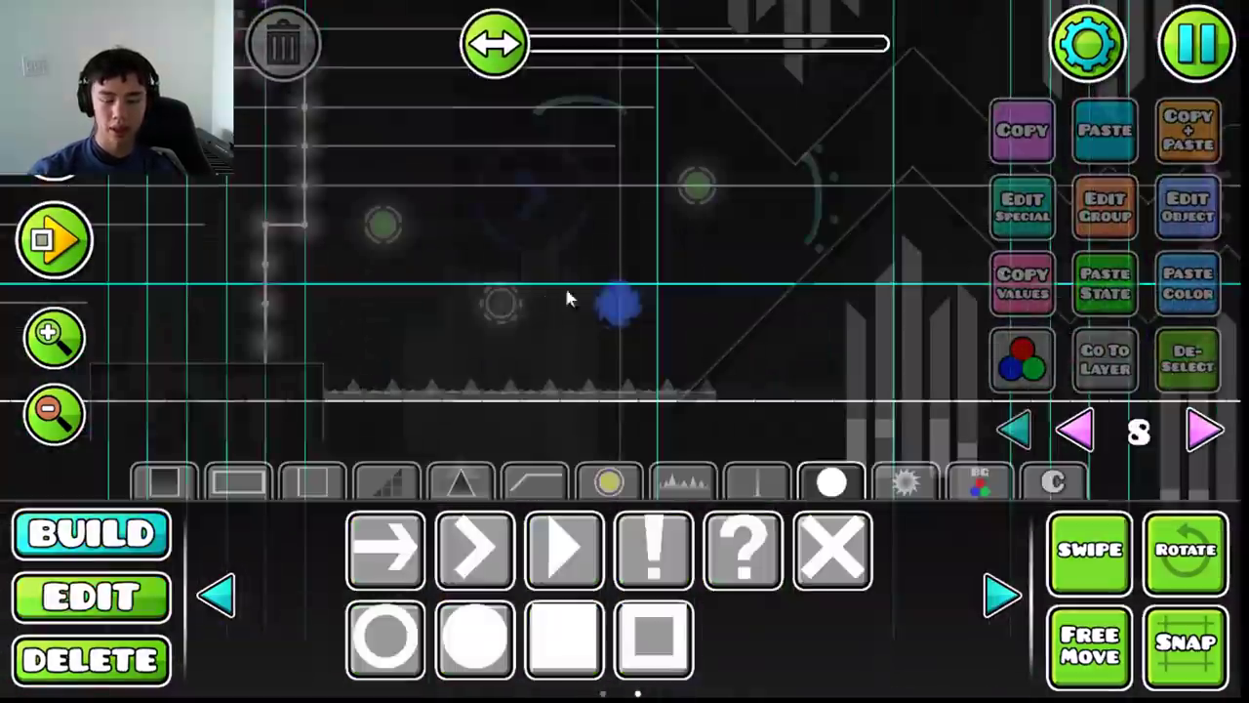
- Nudge the selected object right twice using the larger move steps
left_click_drag(564, 284, 848, 291)
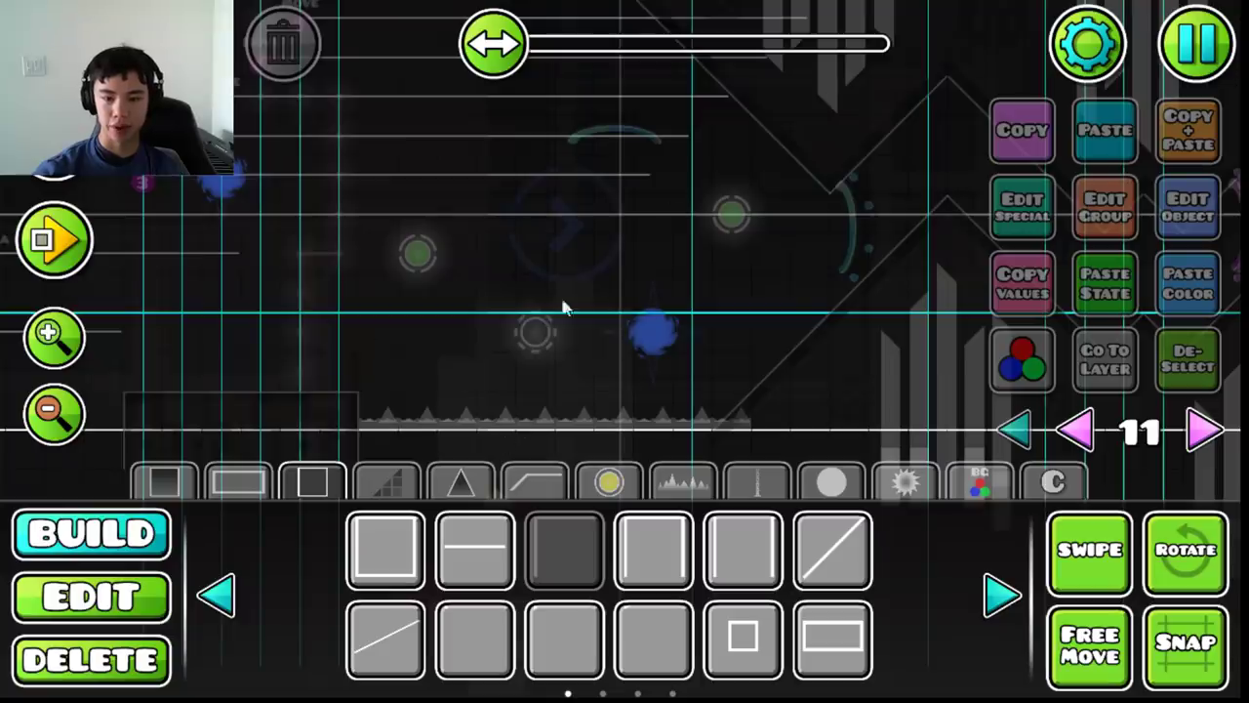
left_click_drag(563, 308, 706, 380)
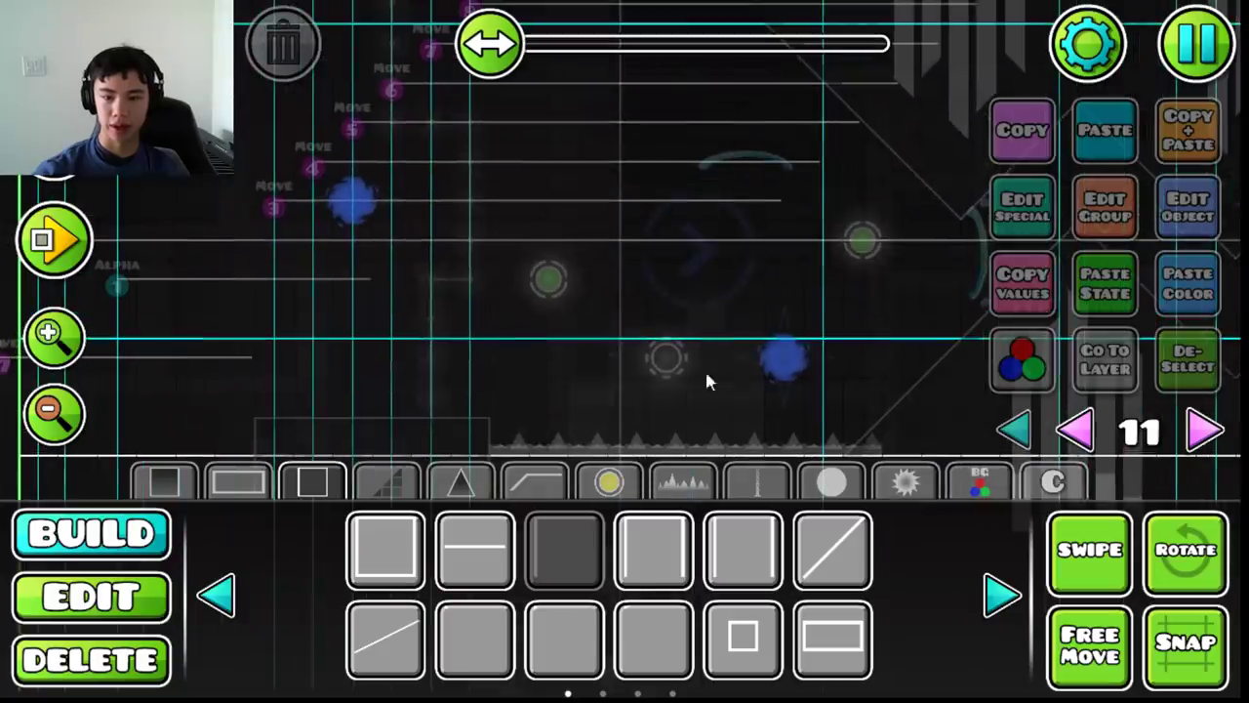
left_click(225, 208)
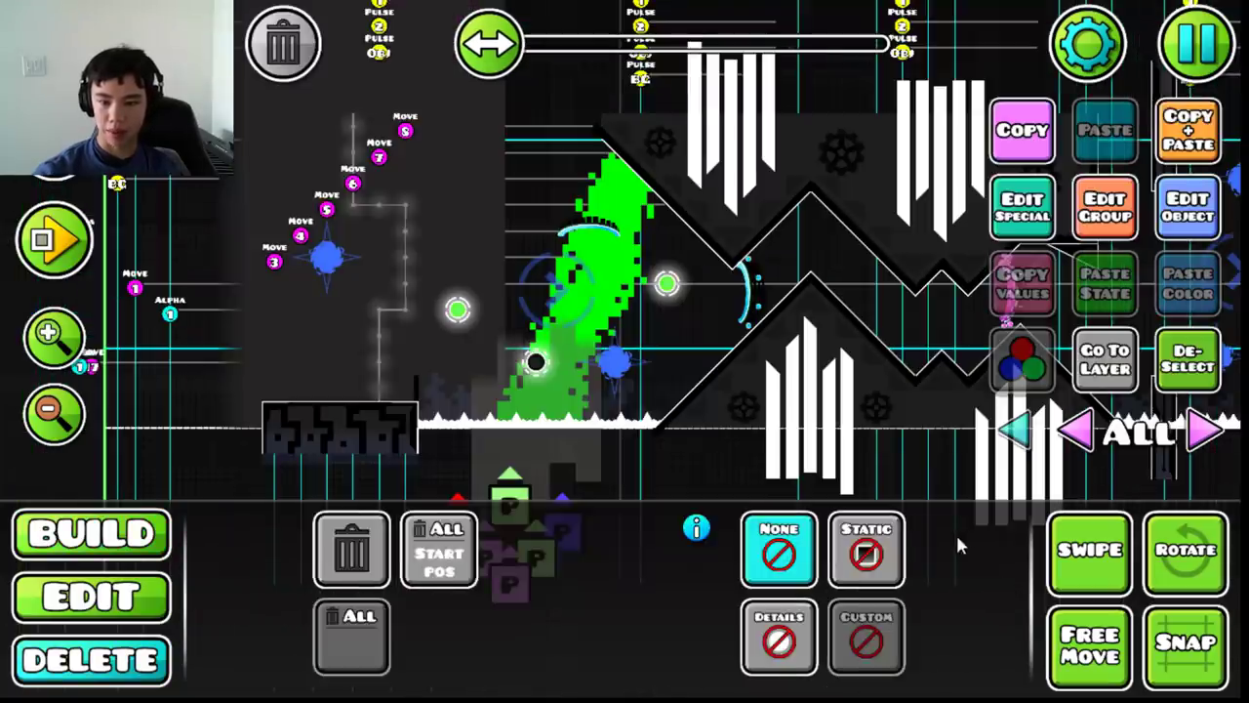
key("2")
left_click(1003, 595)
left_click(832, 547)
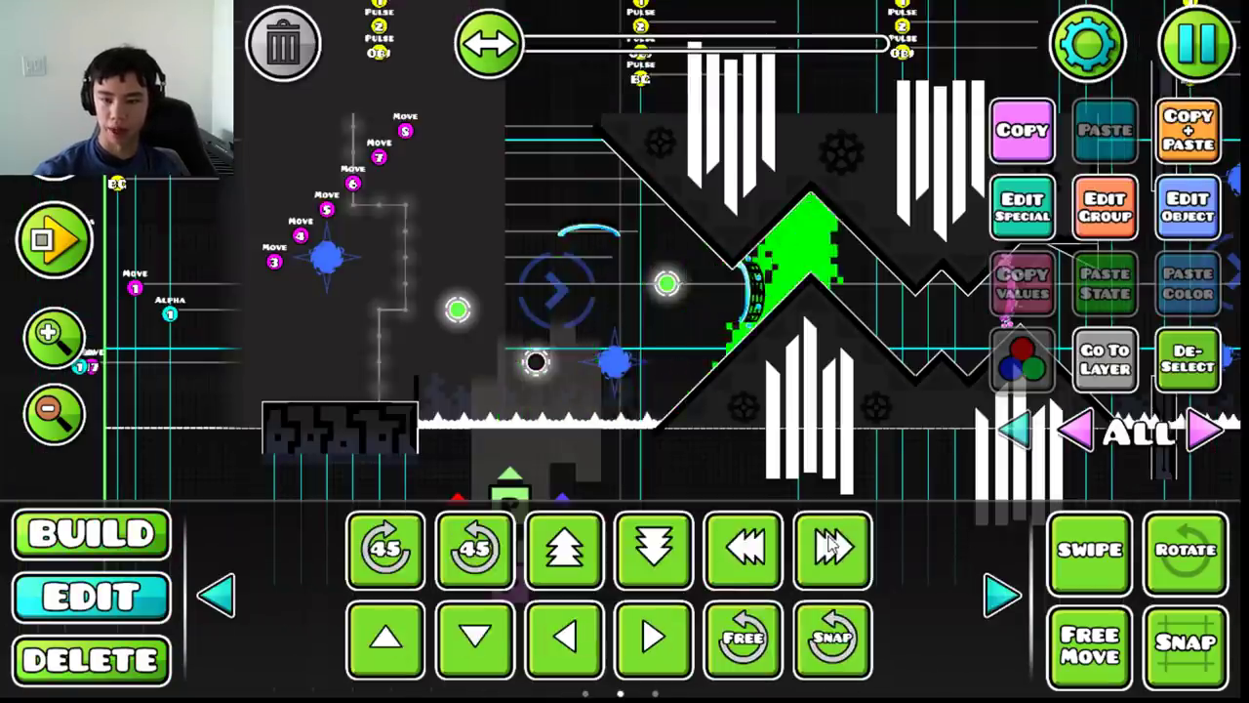
left_click(832, 546)
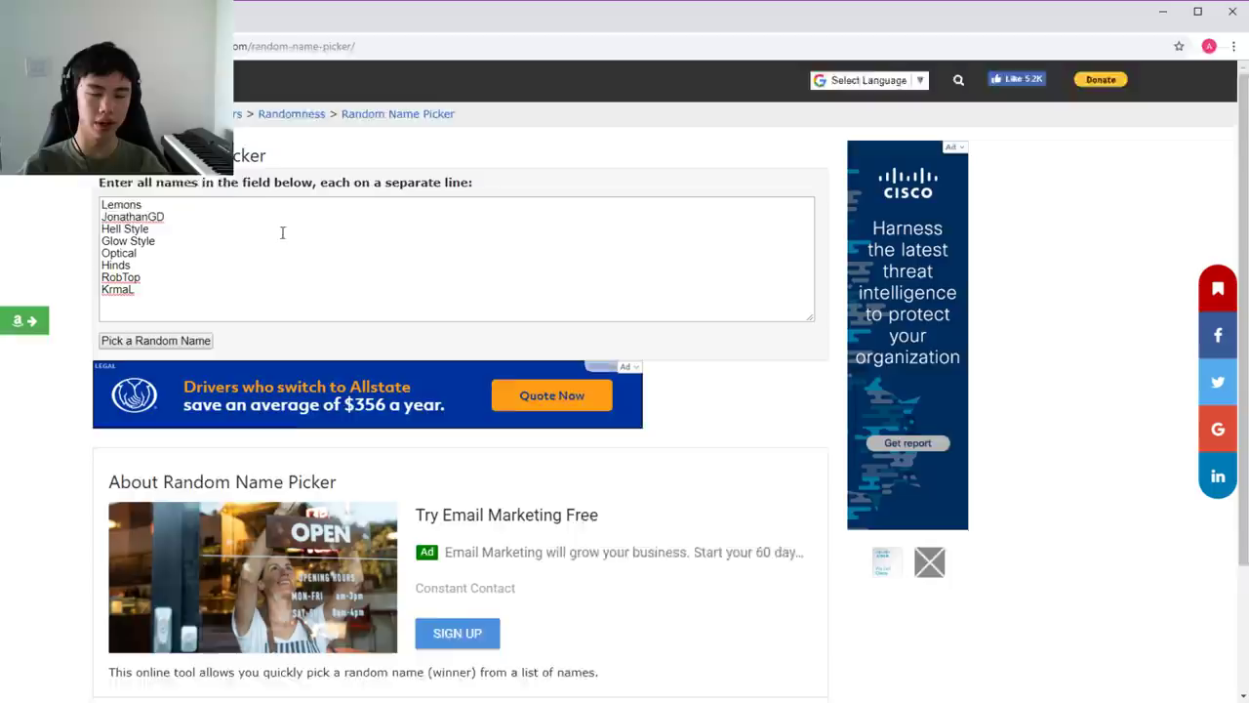
- Draw a random creator style, rerolling once when Optical comes up
scroll(212, 260, "down", 2)
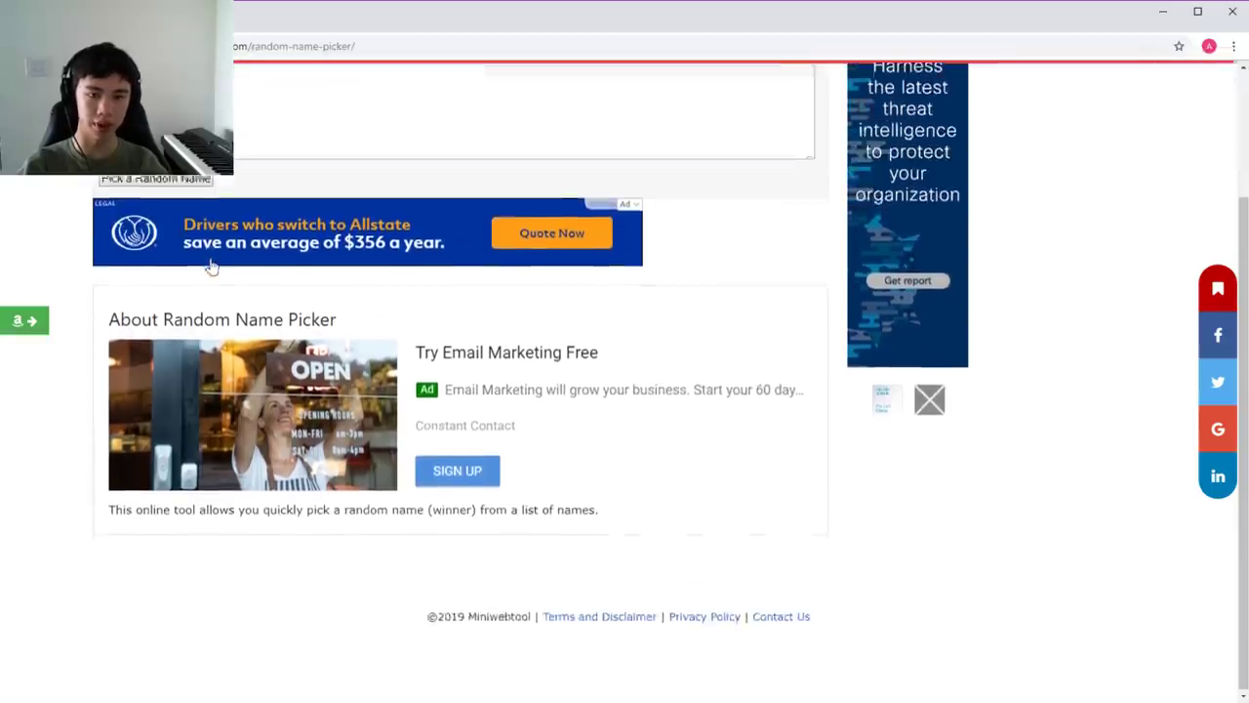
scroll(212, 267, "up", 2)
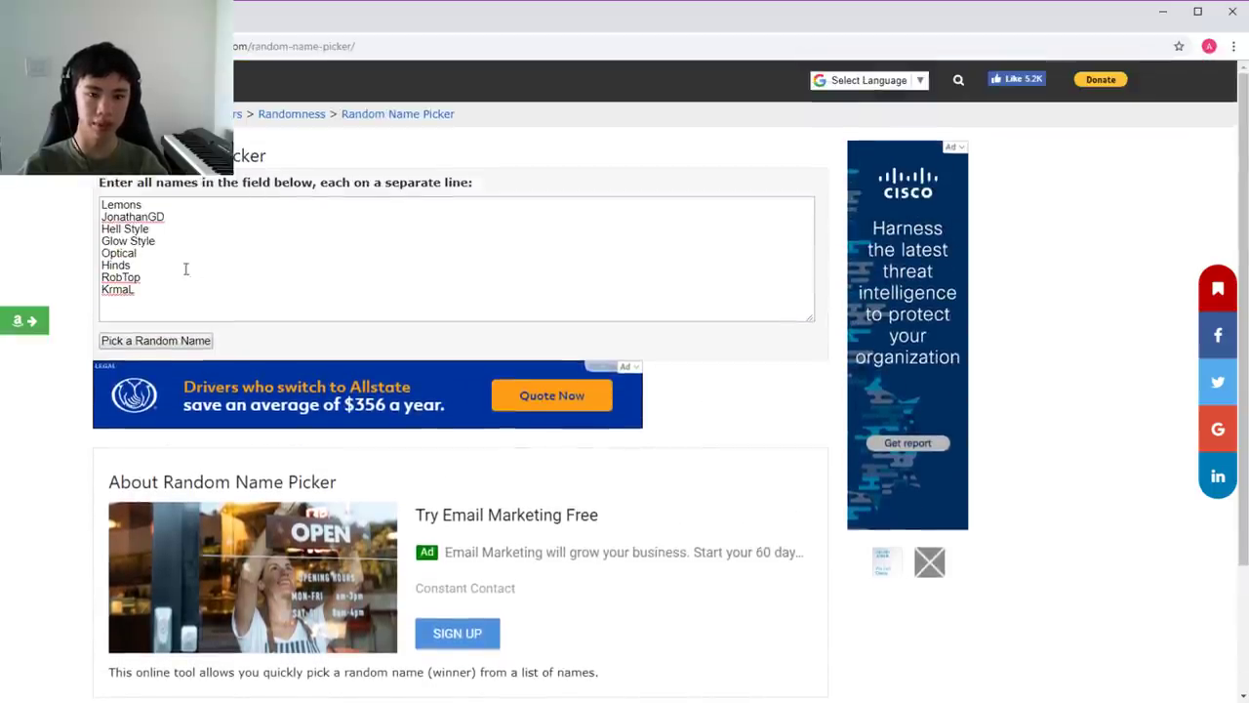
left_click(142, 342)
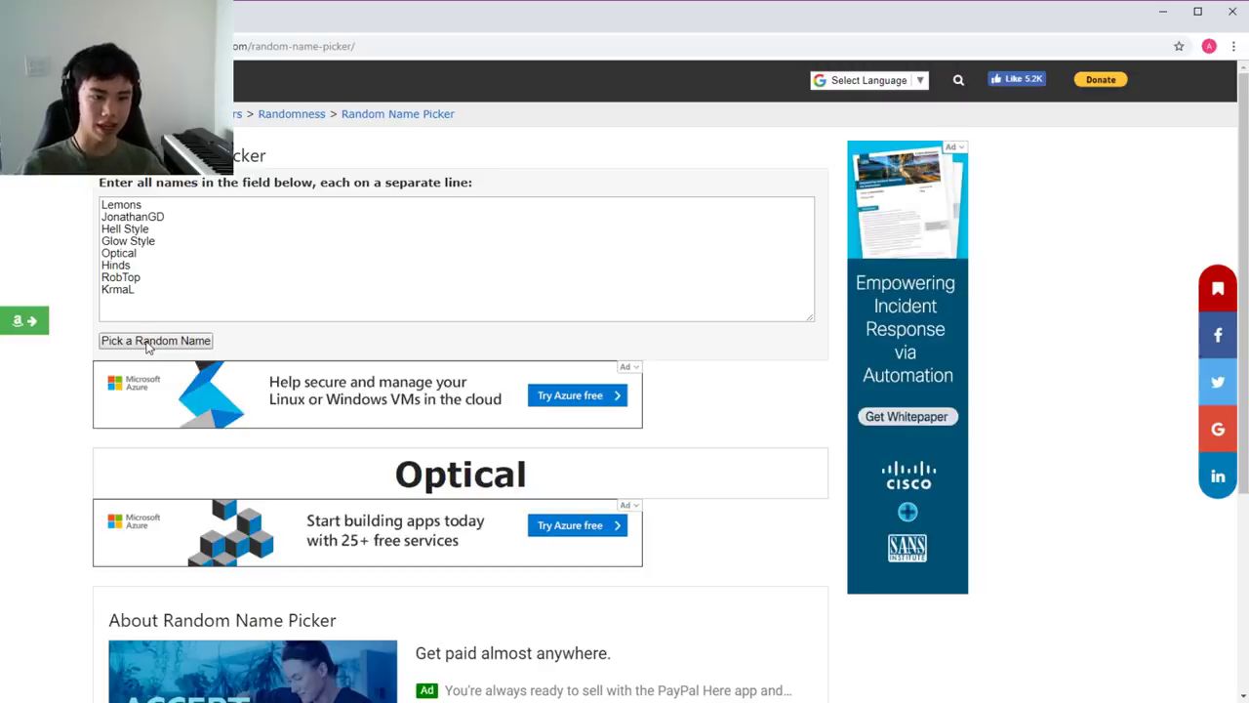
left_click(146, 344)
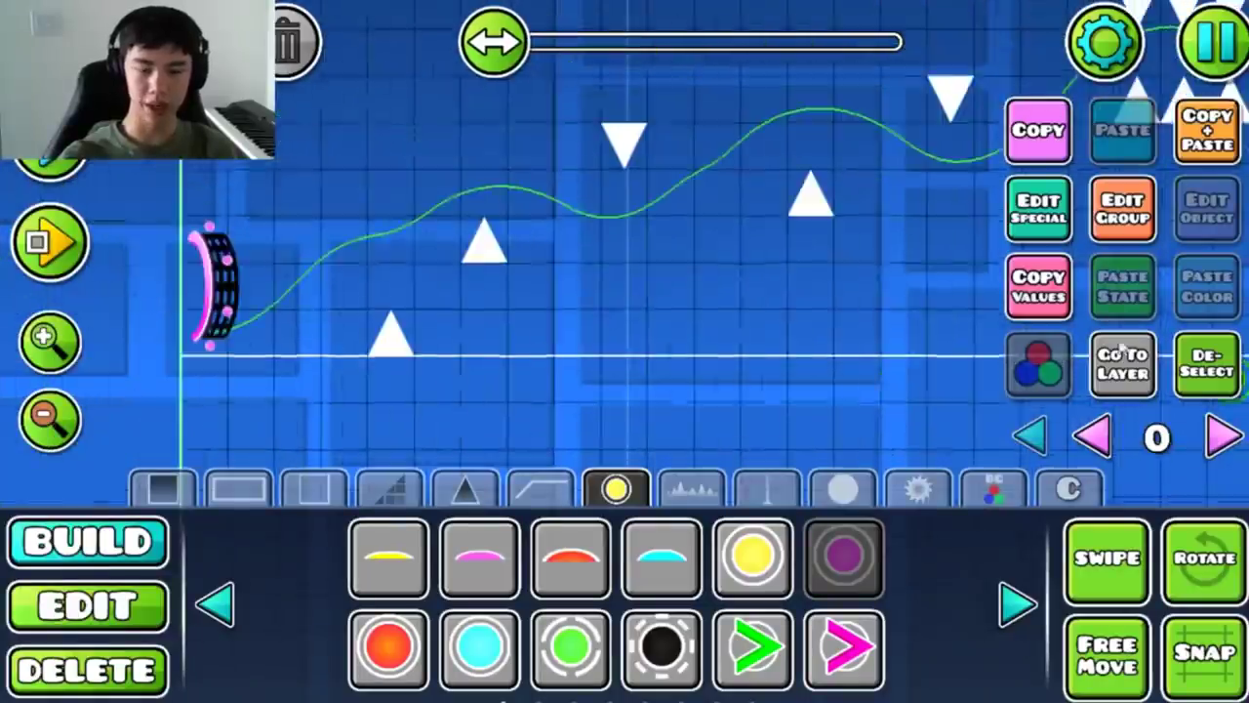
- Pan along the ship section's spike rows, then save and start a playtest
scroll(424, 279, "down", 2)
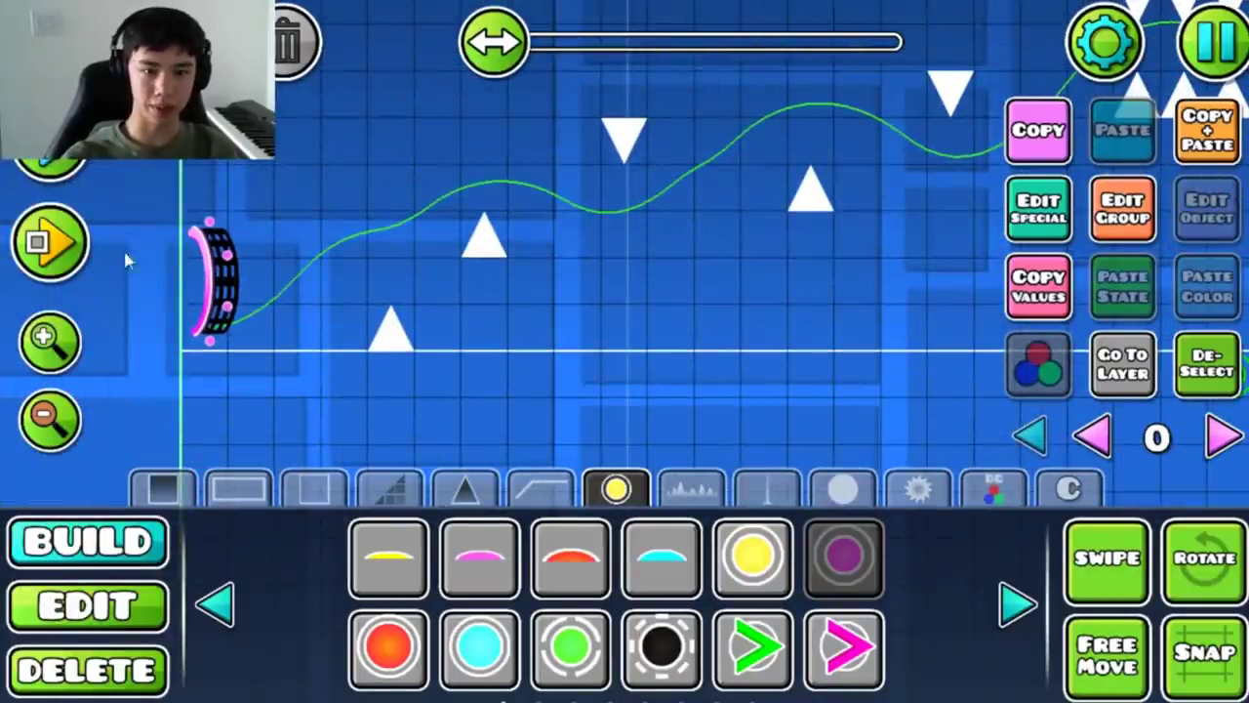
mouse_move(696, 167)
left_mouse_down()
mouse_move(455, 279)
mouse_move(326, 139)
left_mouse_up()
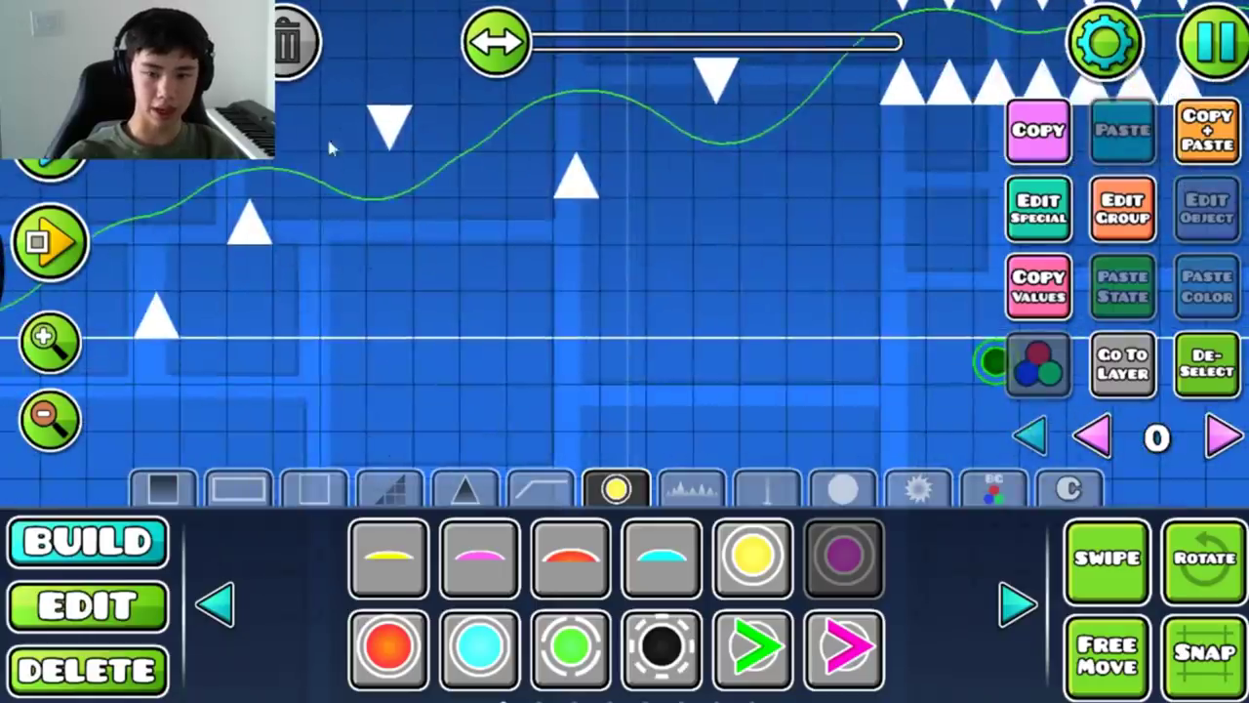
mouse_move(605, 243)
left_mouse_down()
mouse_move(420, 363)
mouse_move(410, 292)
mouse_move(287, 277)
left_mouse_up()
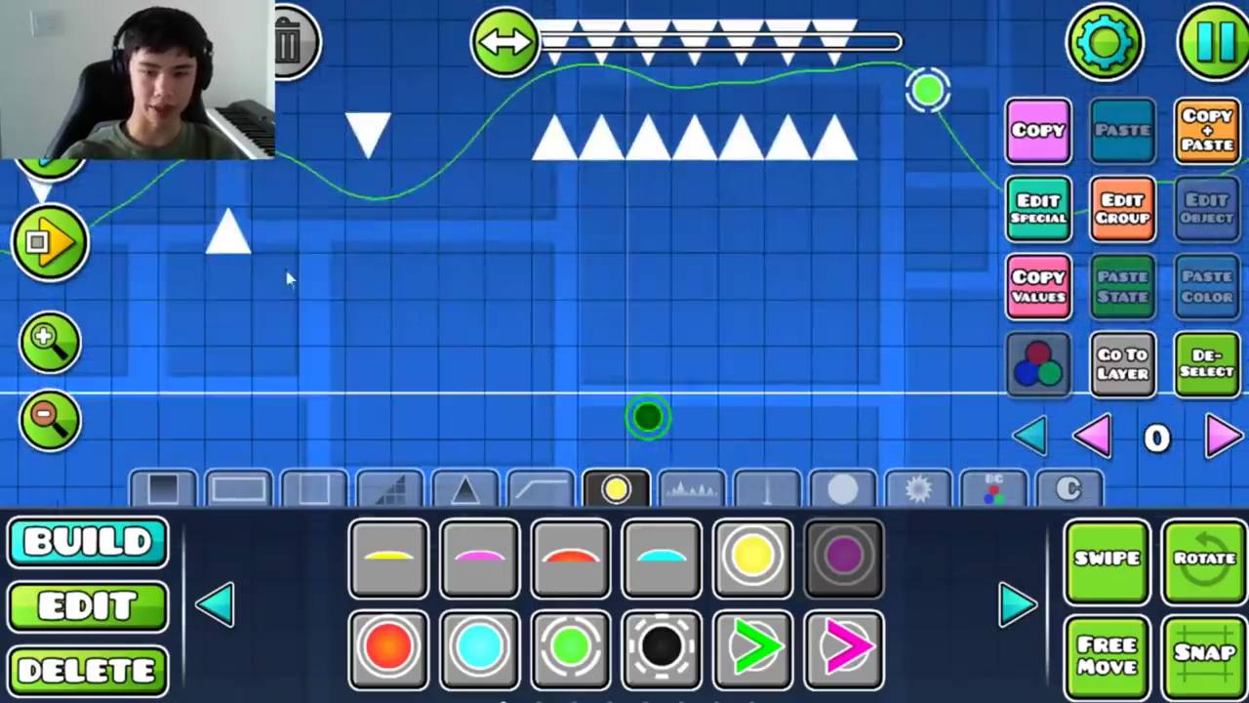
key("Escape")
left_click(627, 260)
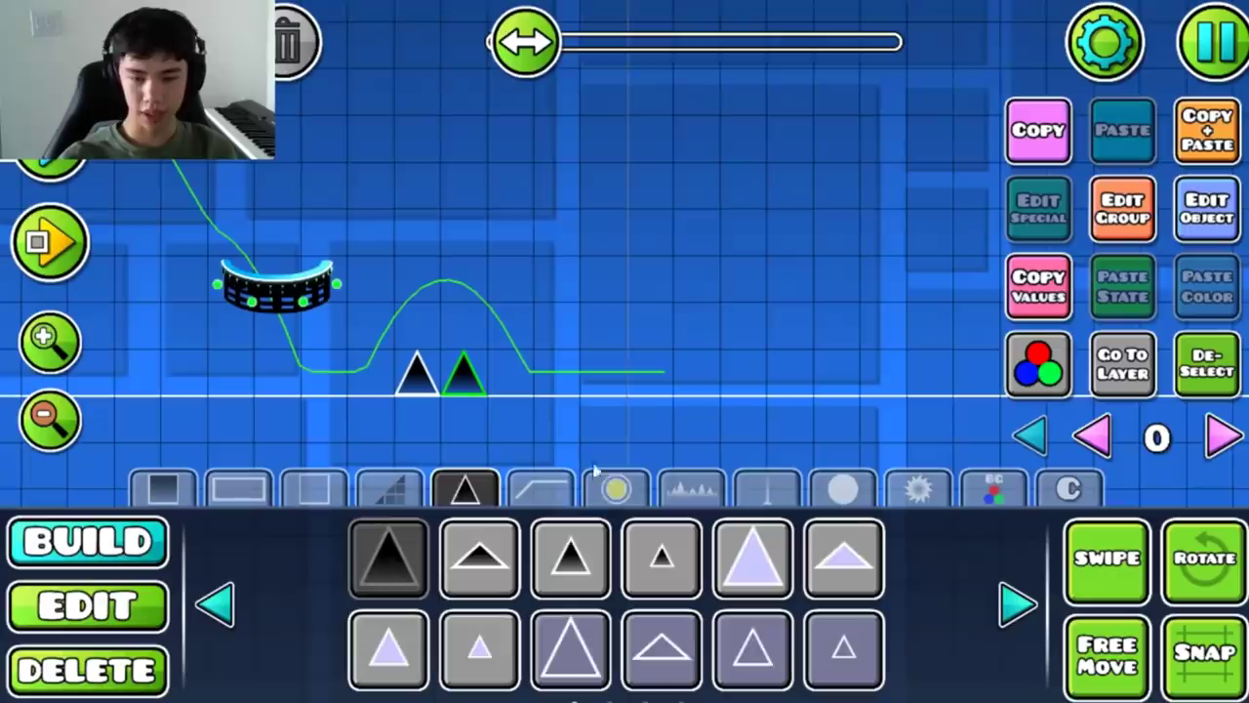
- Show the orbs and rings objects and delete the stray top black block
left_click(613, 486)
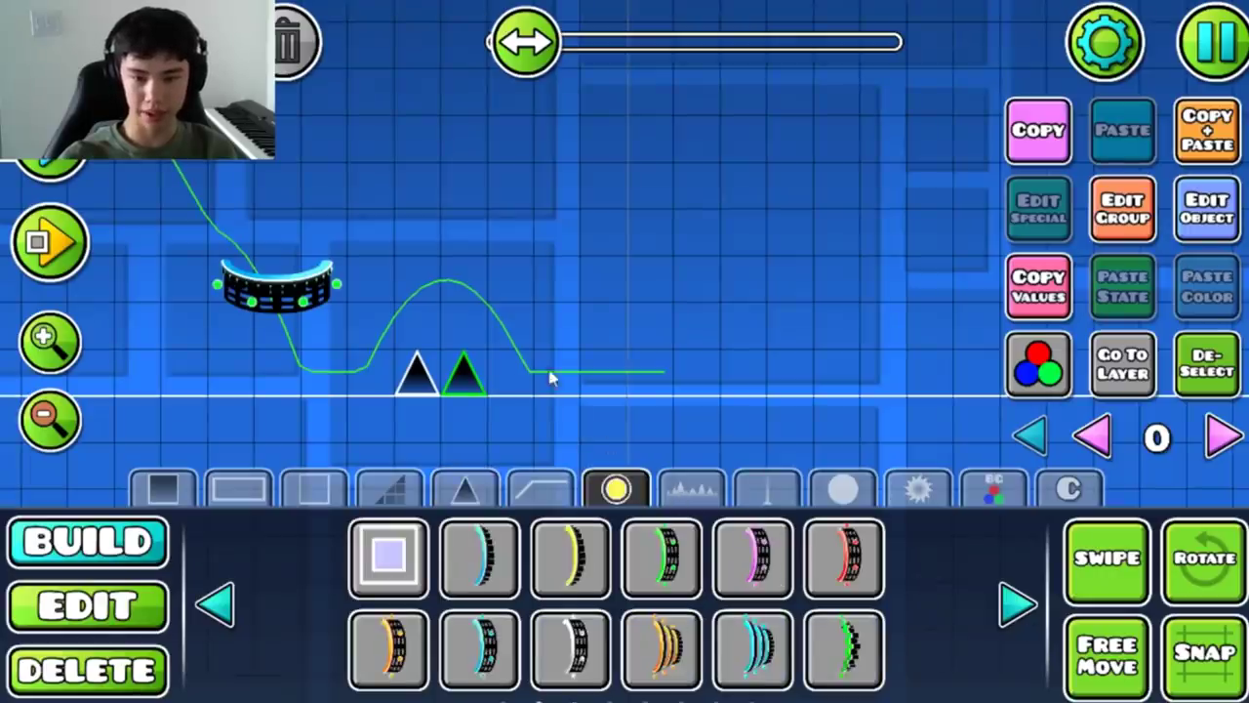
key("2")
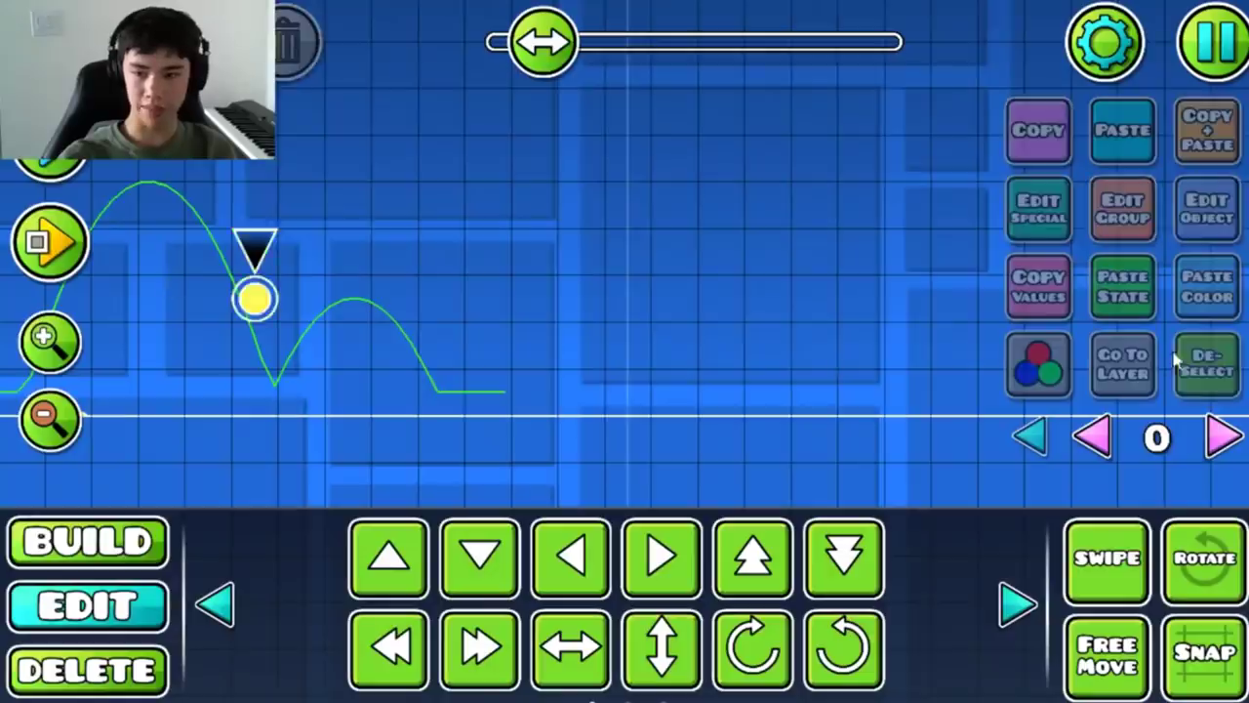
left_click_drag(294, 354, 562, 338)
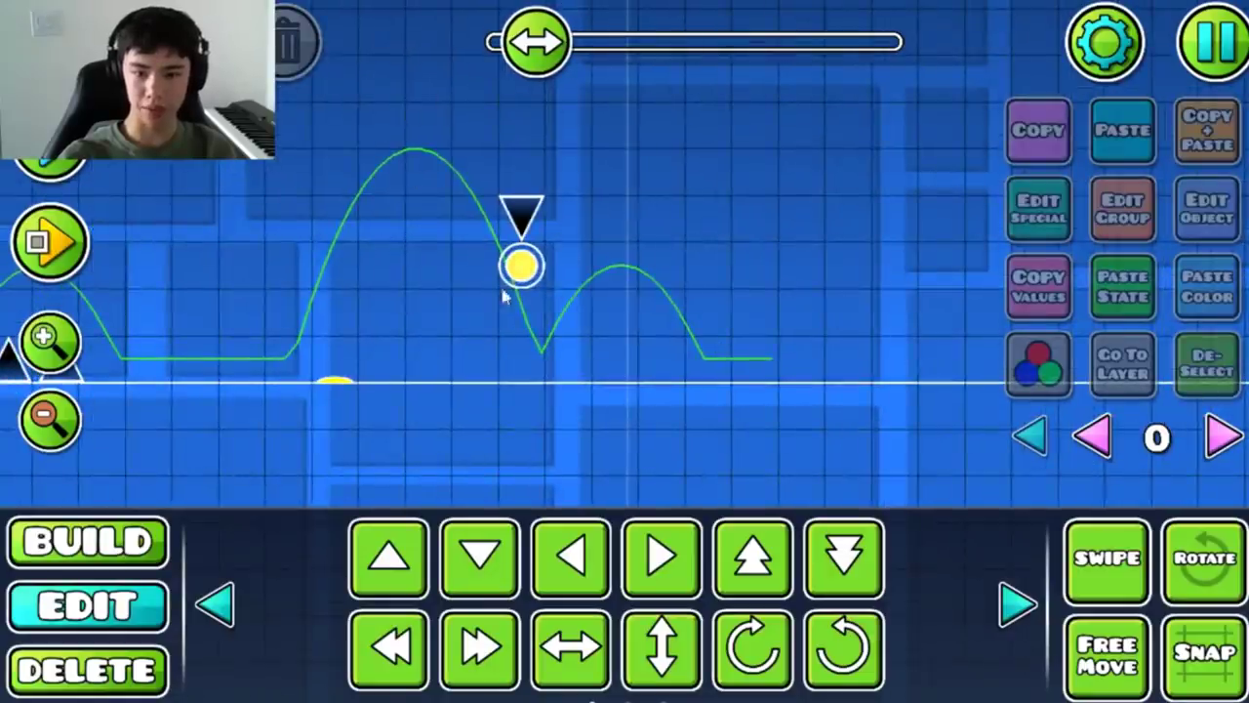
left_click_drag(767, 276, 572, 313)
key("1")
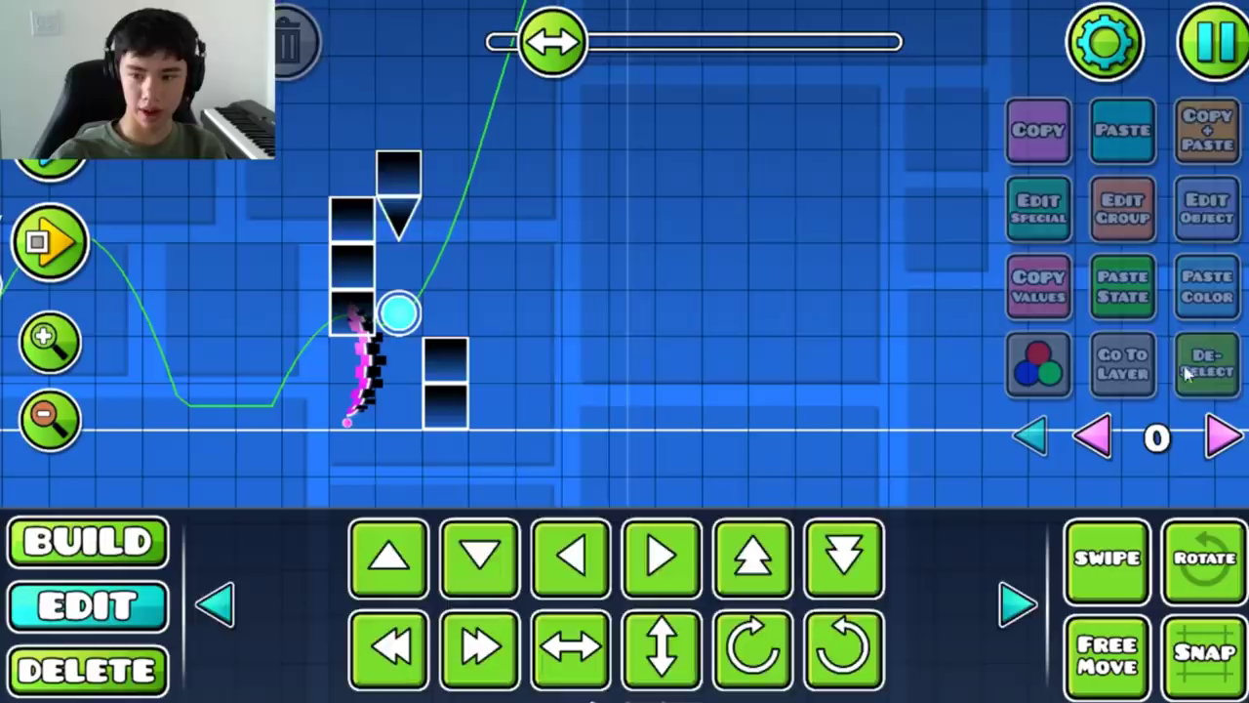
key("3")
left_click(369, 220)
key("1")
key("3")
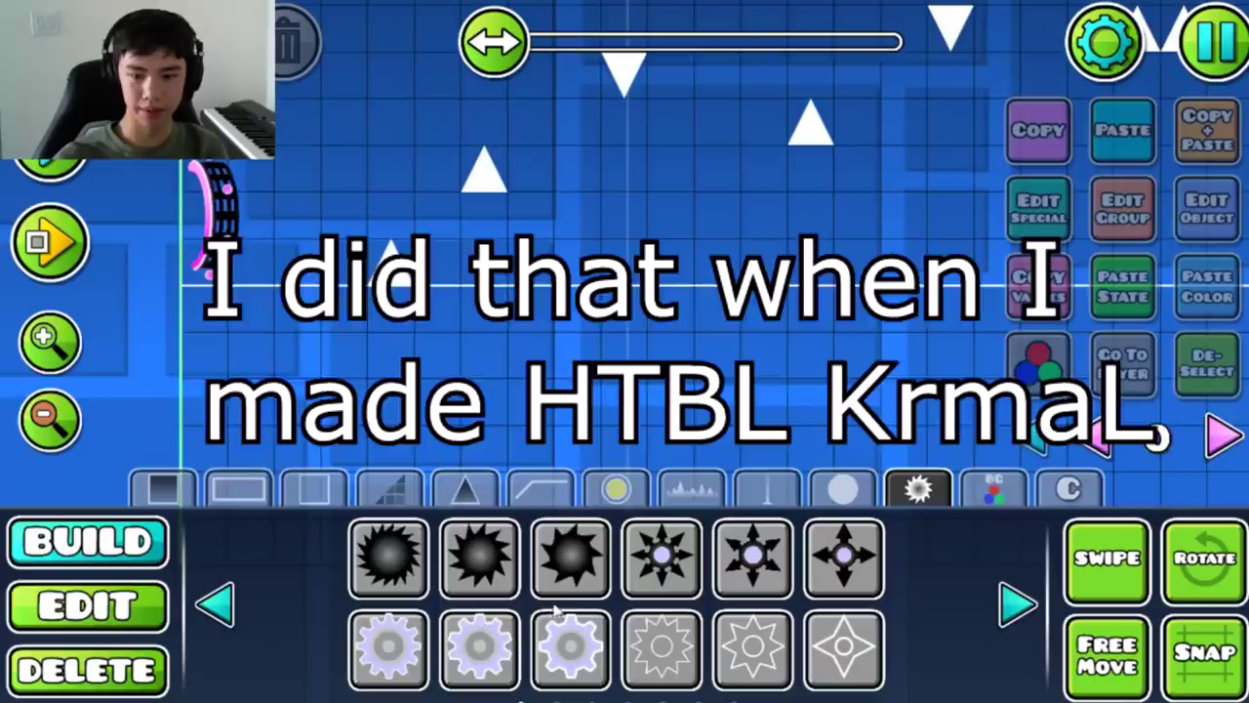
- Jump through the playtest and pick the yellow pad object
scroll(475, 390, "up", 2)
key("3")
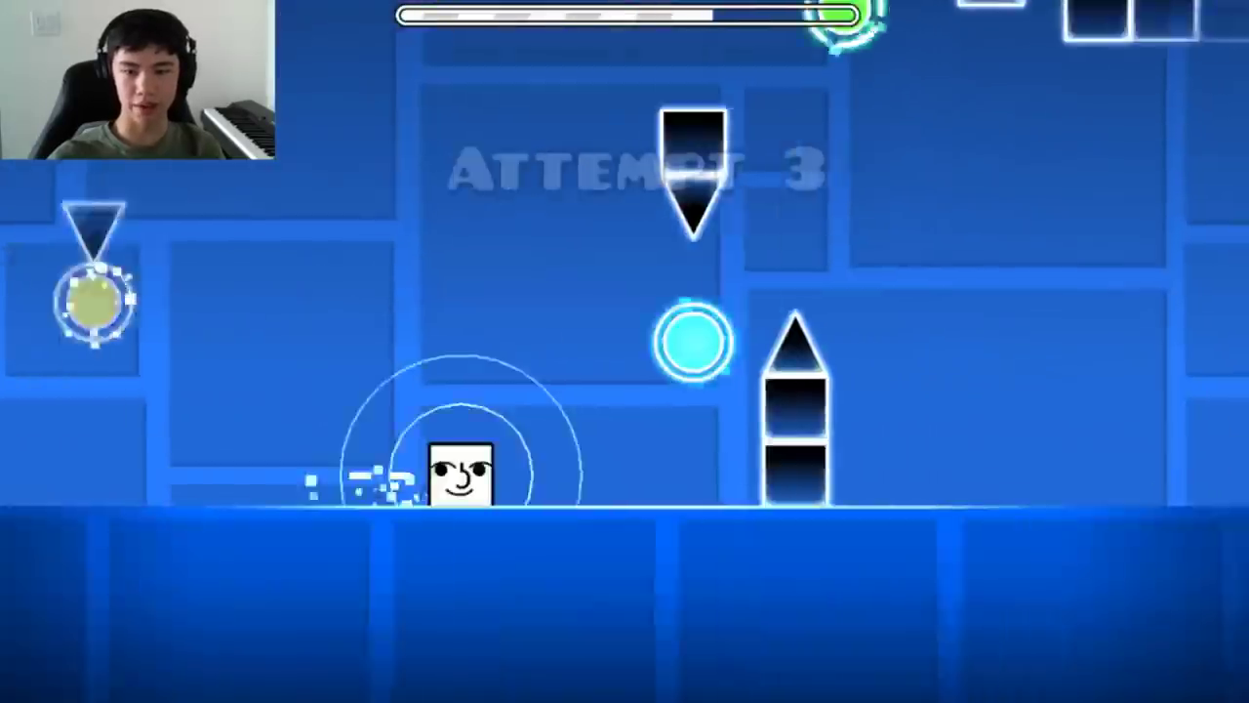
key("space")
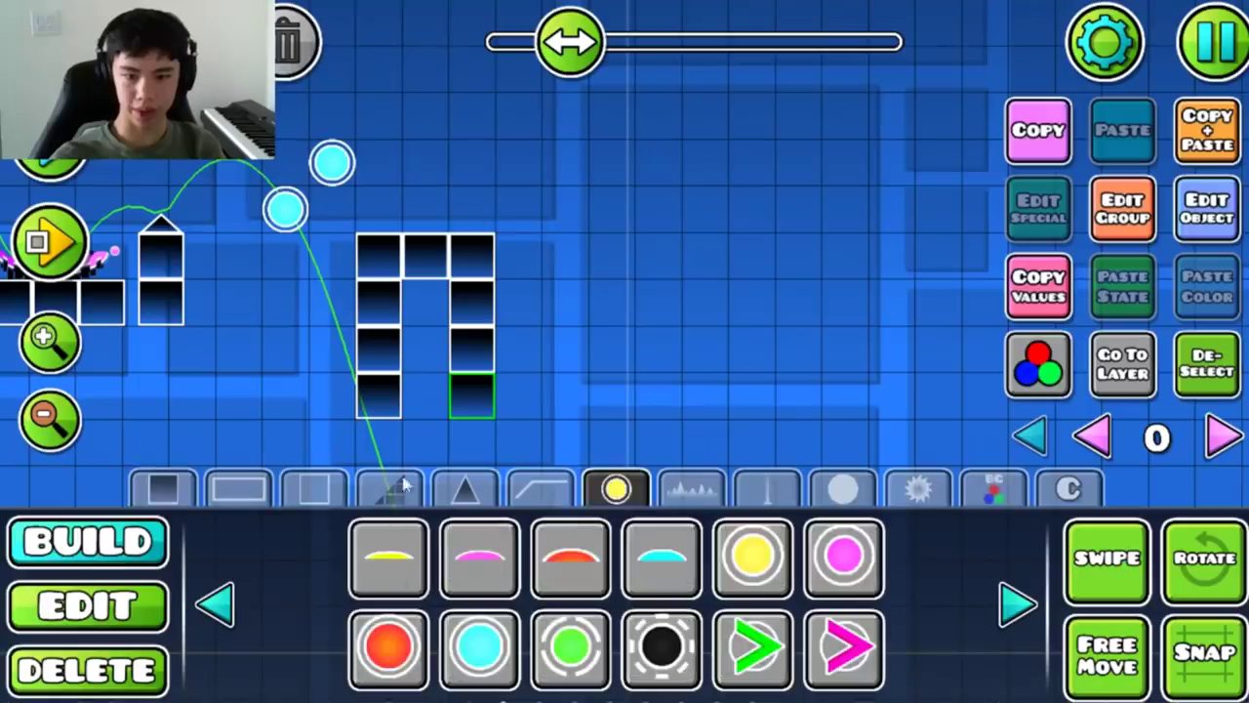
left_click(387, 556)
- Browse the spike and orb palettes, select an orb and check its group settings
key("Escape")
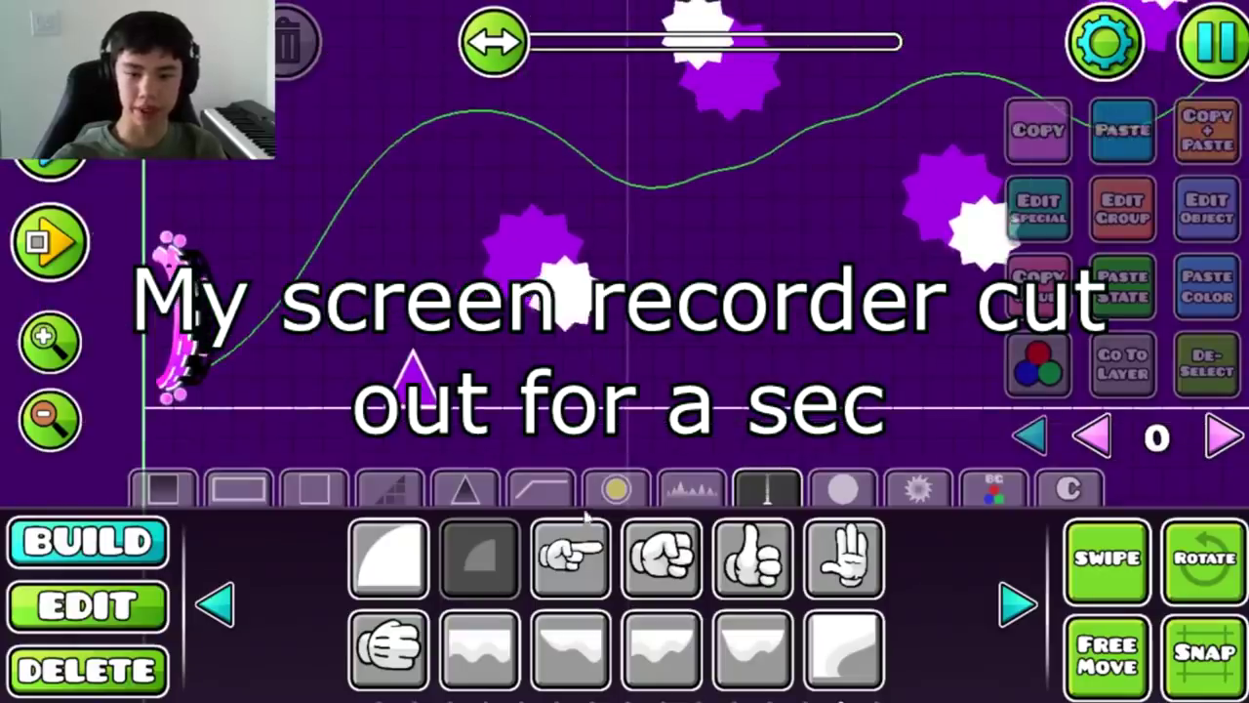
left_click(465, 488)
left_click(1017, 605)
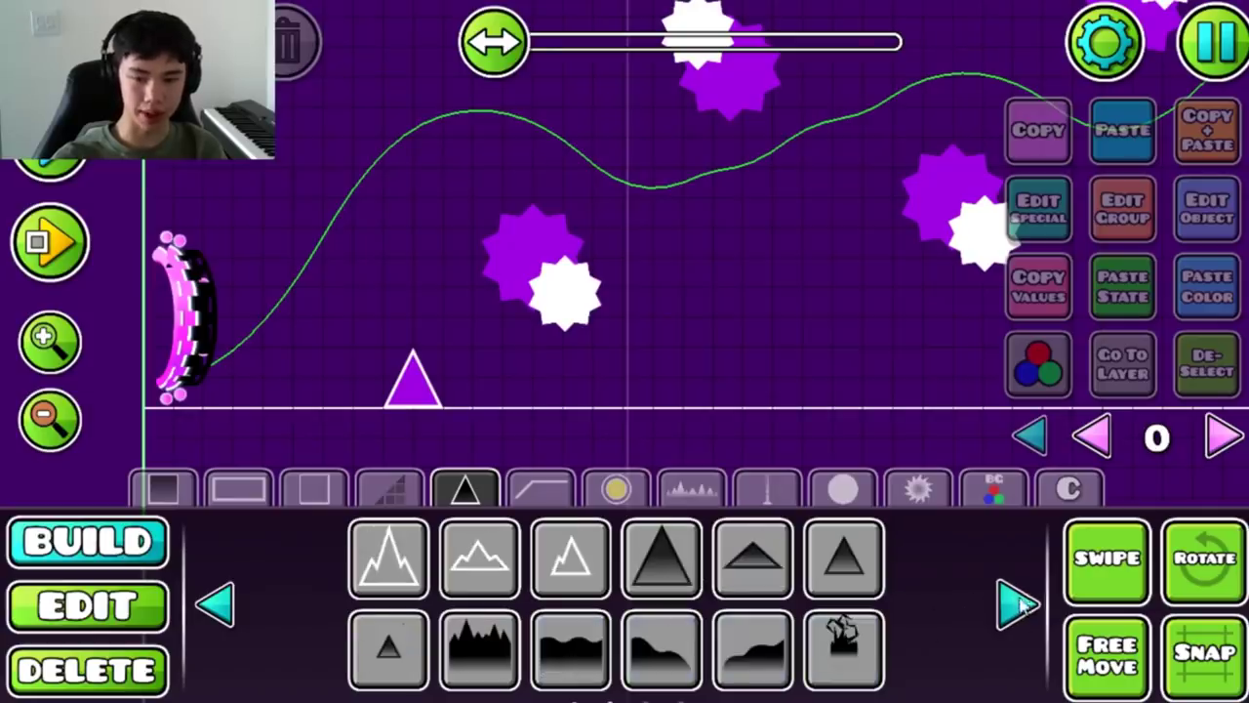
left_click(1017, 605)
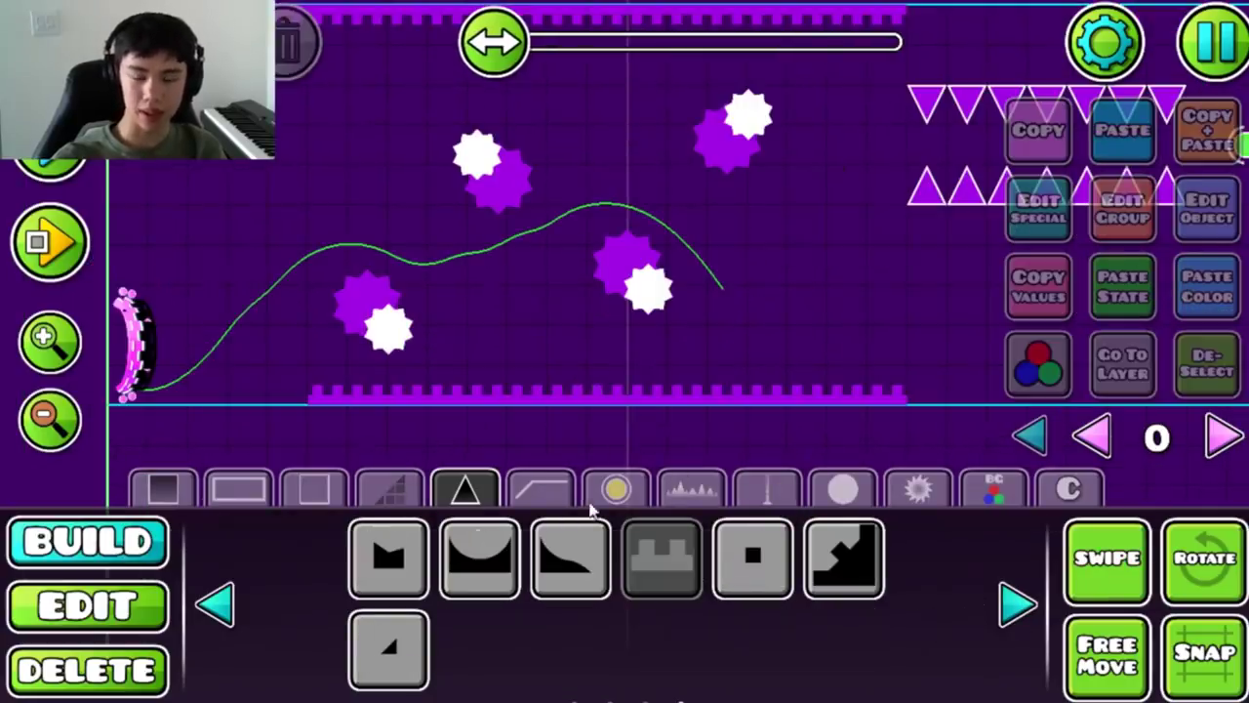
left_click(616, 488)
left_click(216, 605)
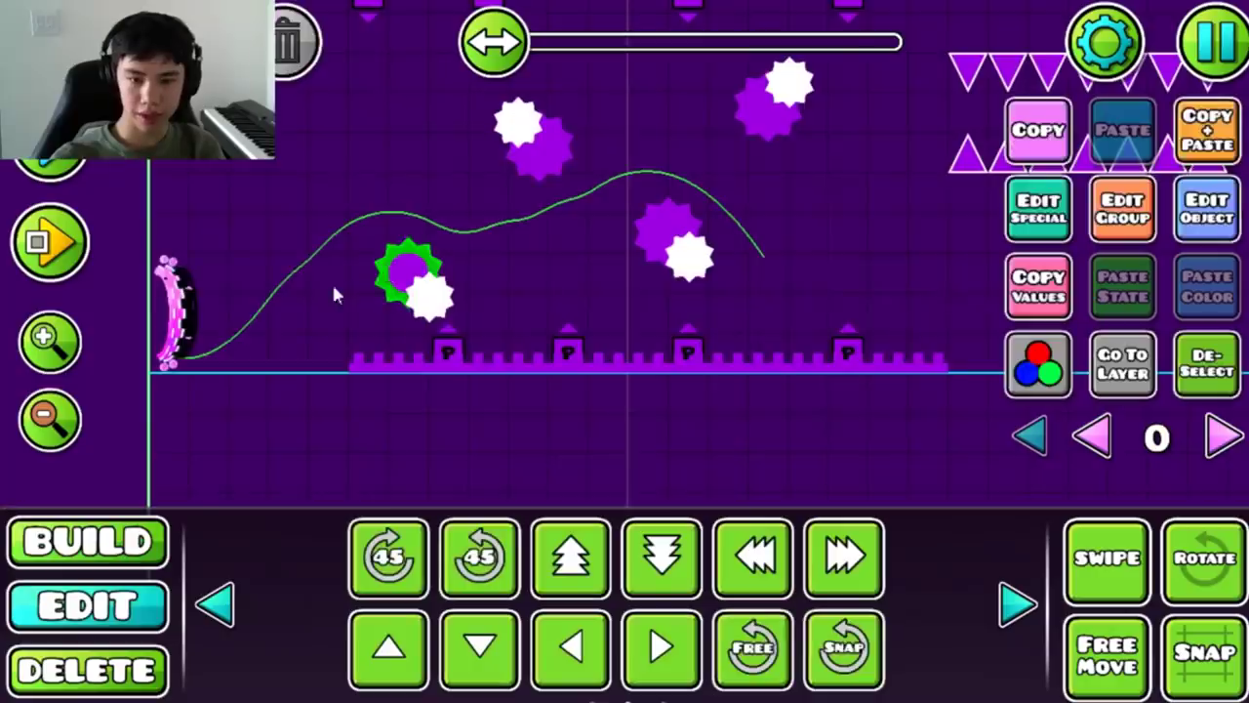
left_click(49, 337)
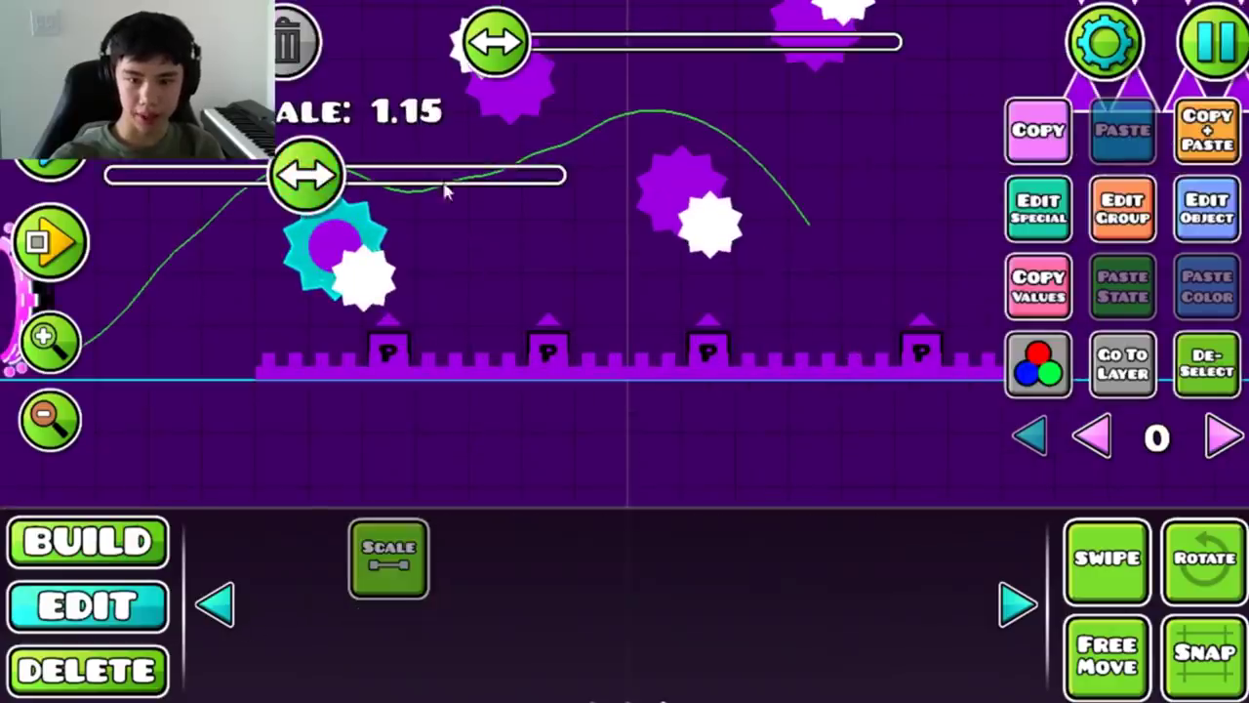
left_click(1098, 212)
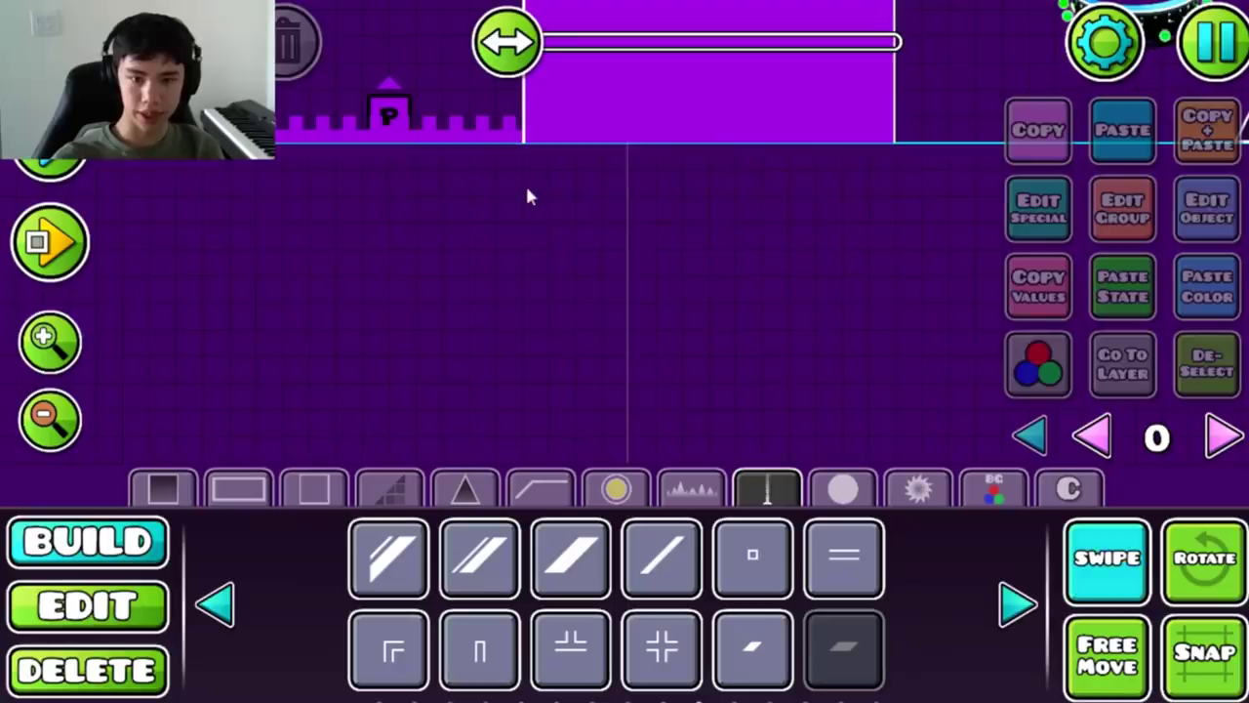
left_click(804, 184)
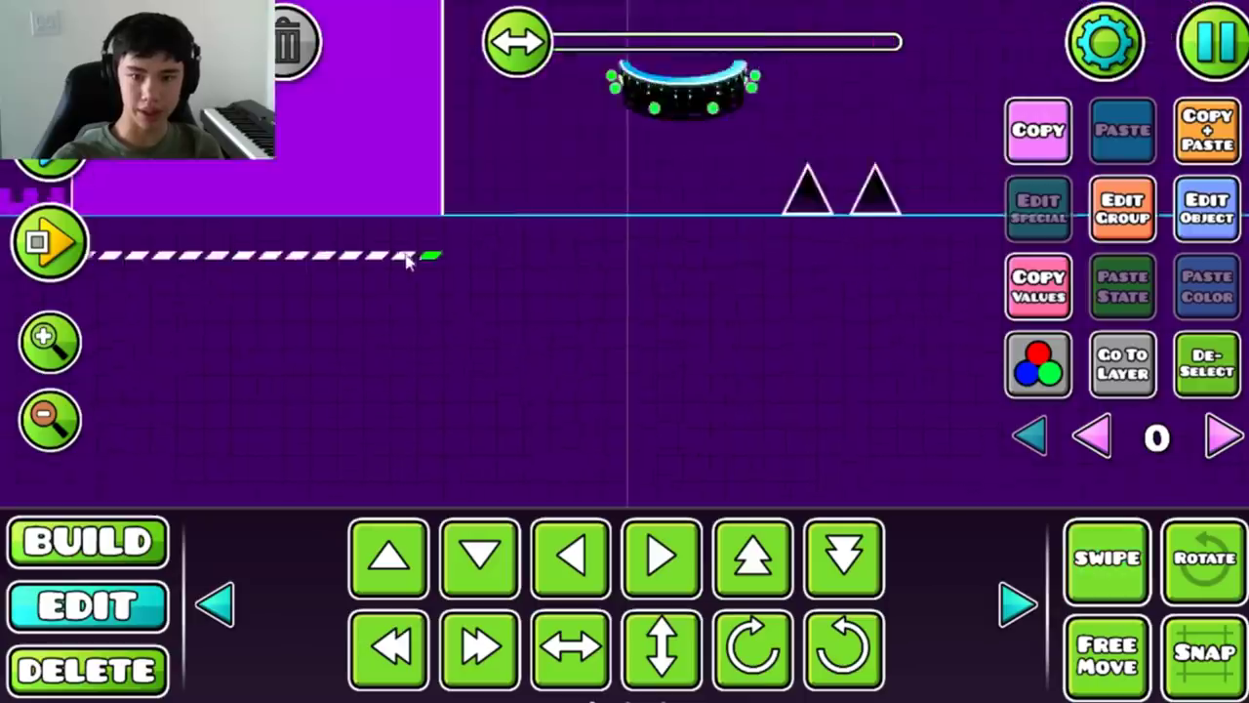
- Select the whole dashed line and move it up onto the block
left_click_drag(683, 287, 257, 354)
scroll(566, 328, "up", 3)
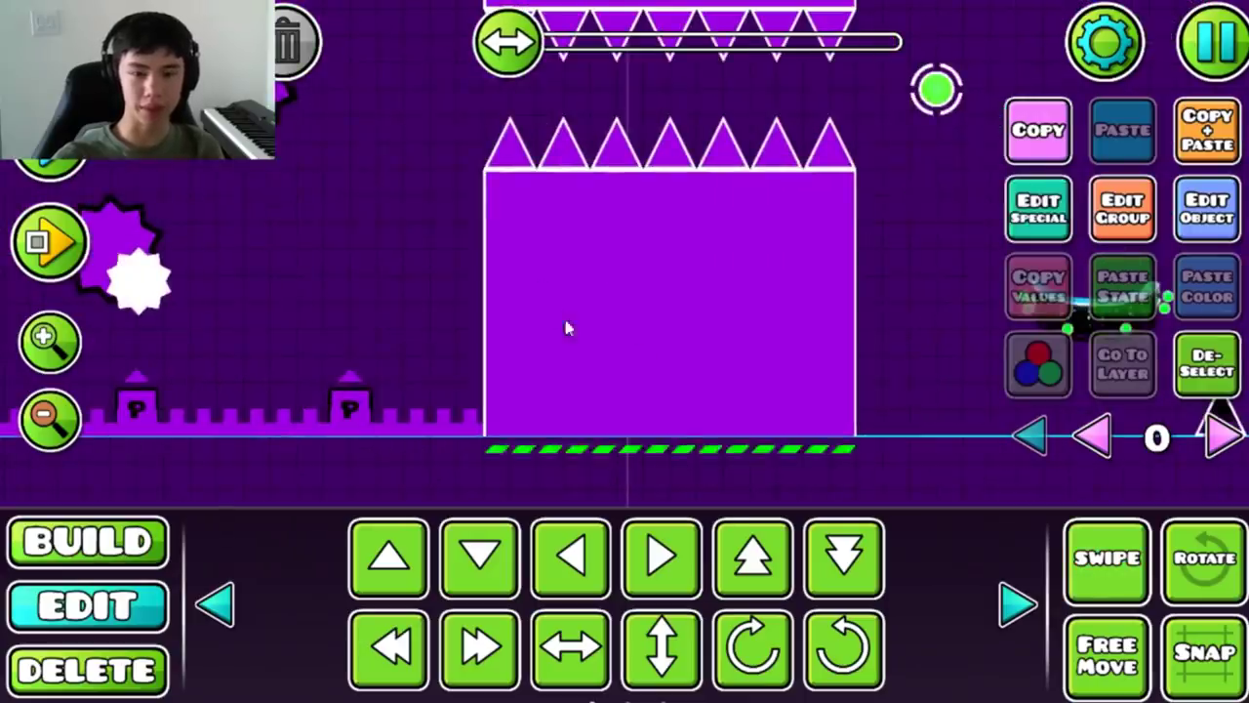
key("w")
key("w")
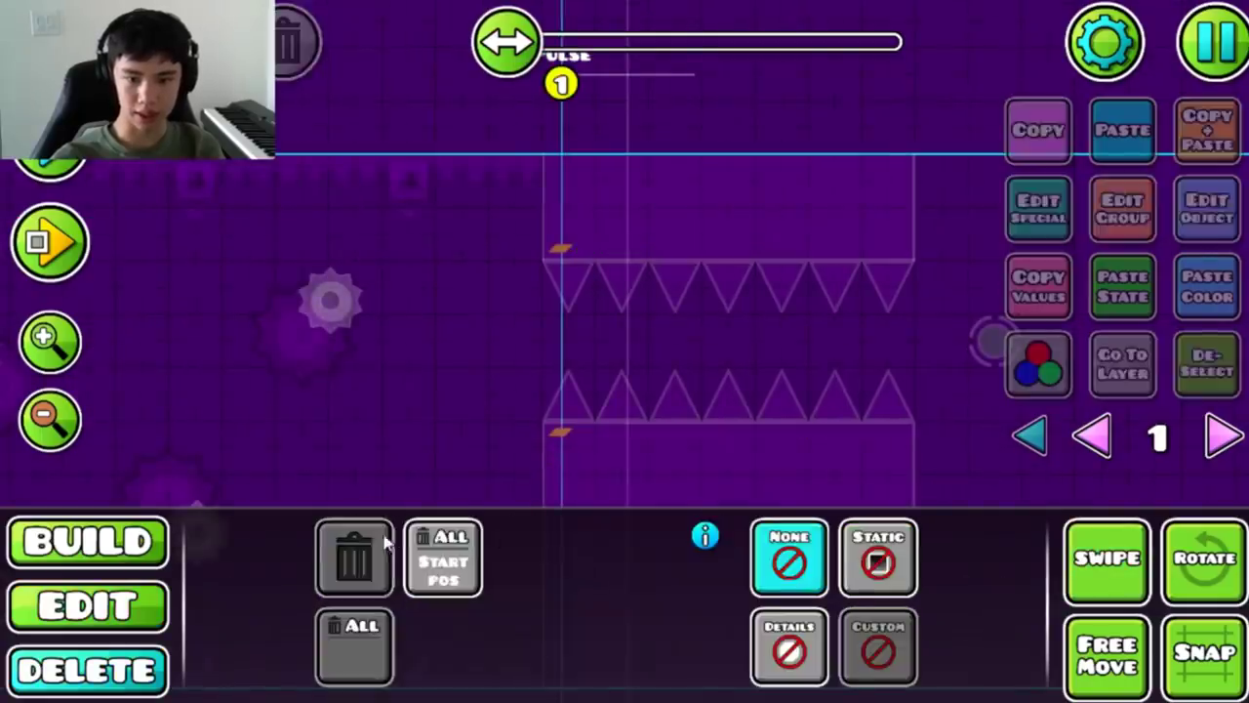
- Duplicate the pulse trigger repeatedly with Ctrl+D, shifting each copy right along the spike corridor
key("2")
left_click(1196, 125)
key("Escape")
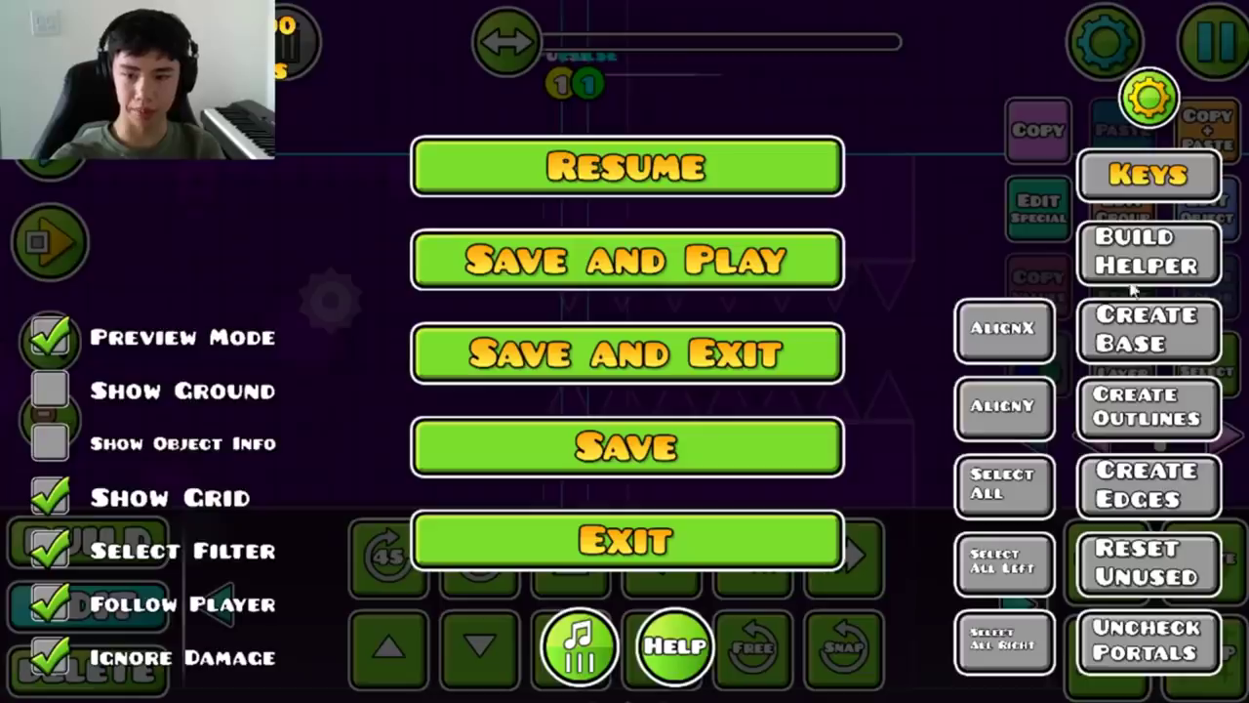
key("Escape")
key("ctrl+d")
key("ctrl+d")
key("Escape")
key("Escape")
key("ctrl+d")
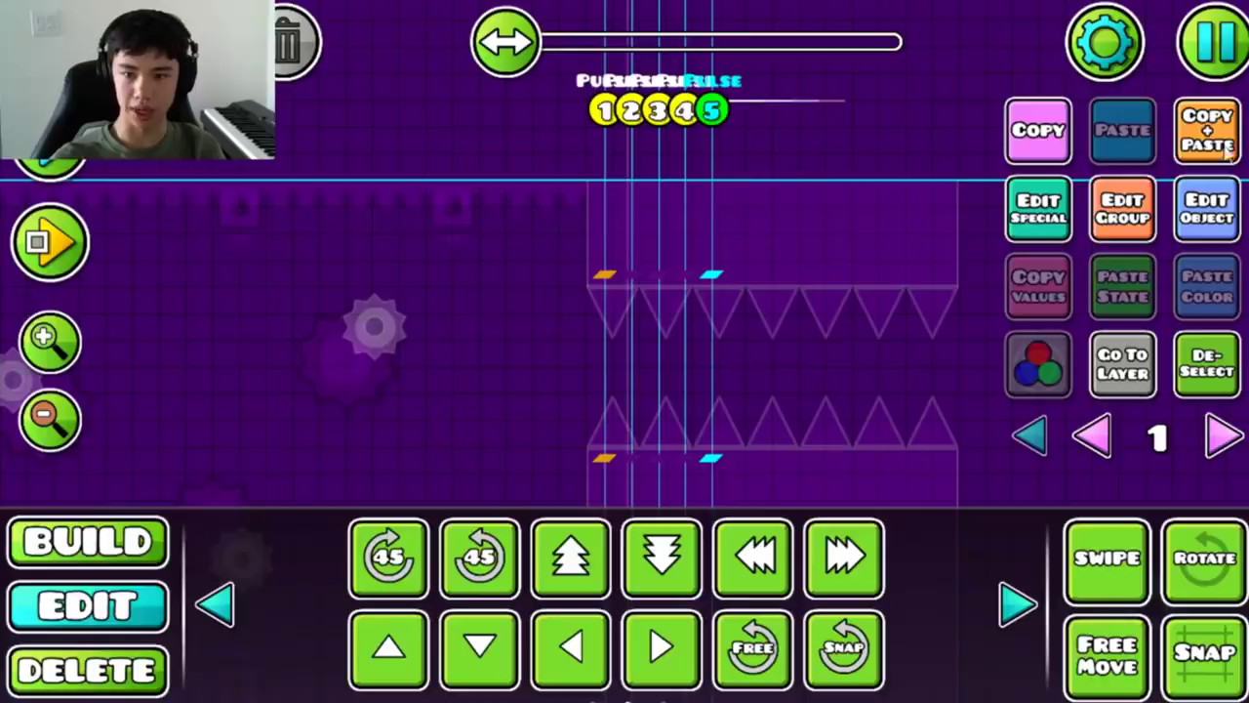
key("ctrl+d")
key("Escape")
key("Escape")
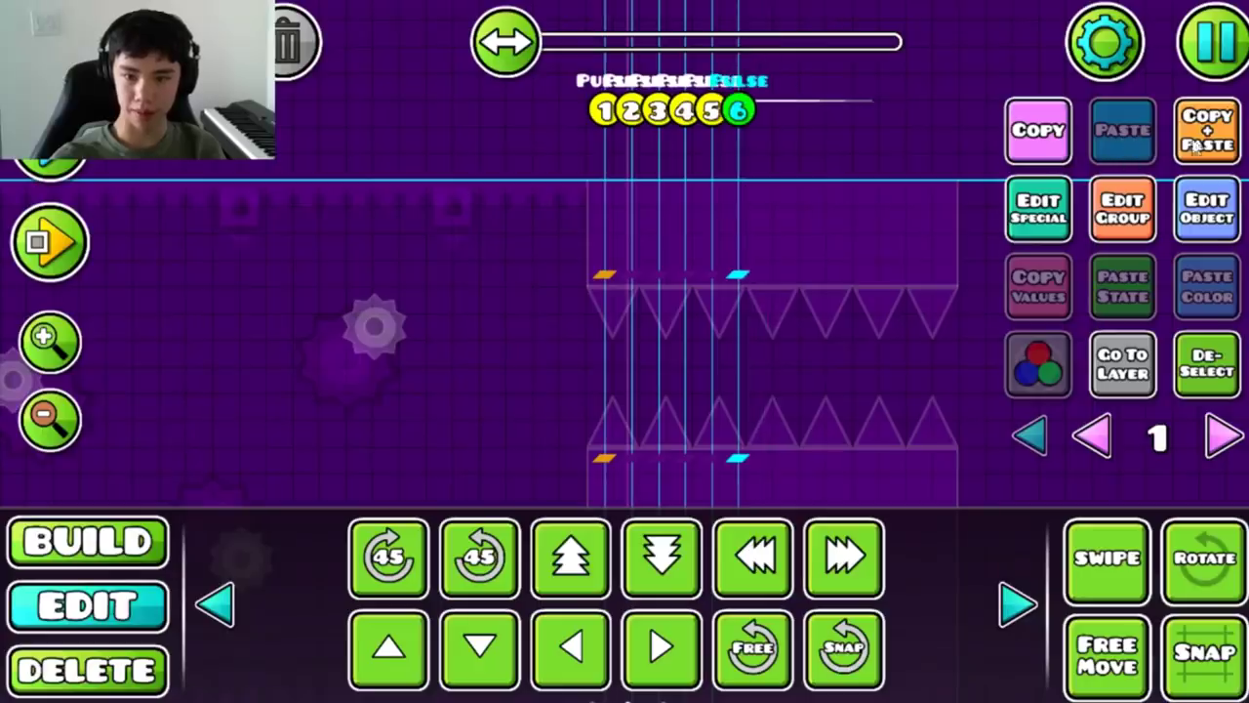
key("ctrl+d")
key("Escape")
key("Escape")
key("Escape")
key("Escape")
key("ctrl+d")
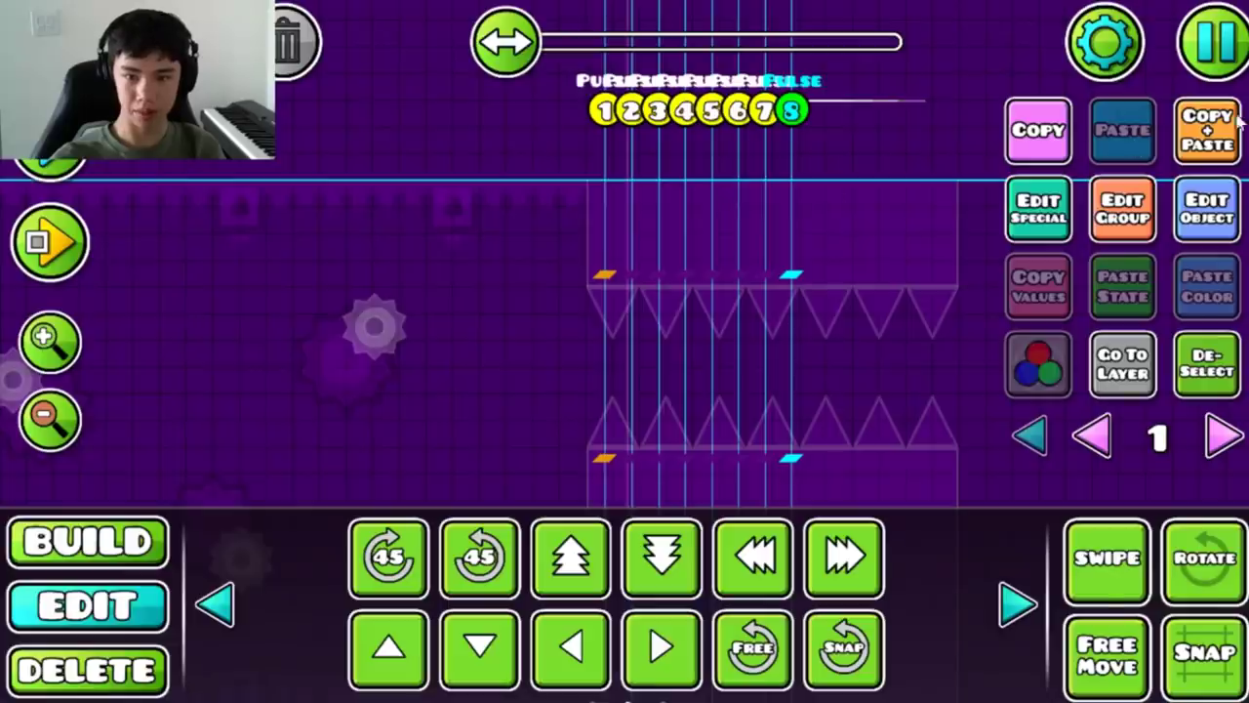
key("Escape")
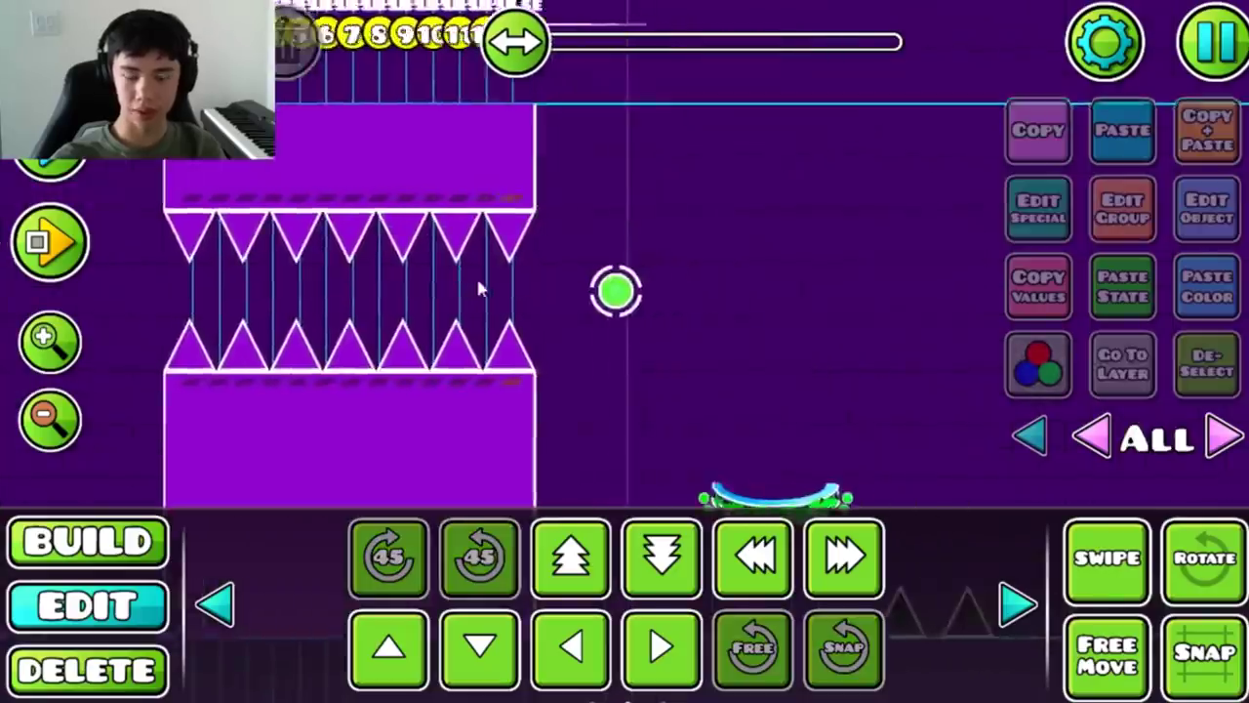
left_click_drag(479, 279, 923, 119)
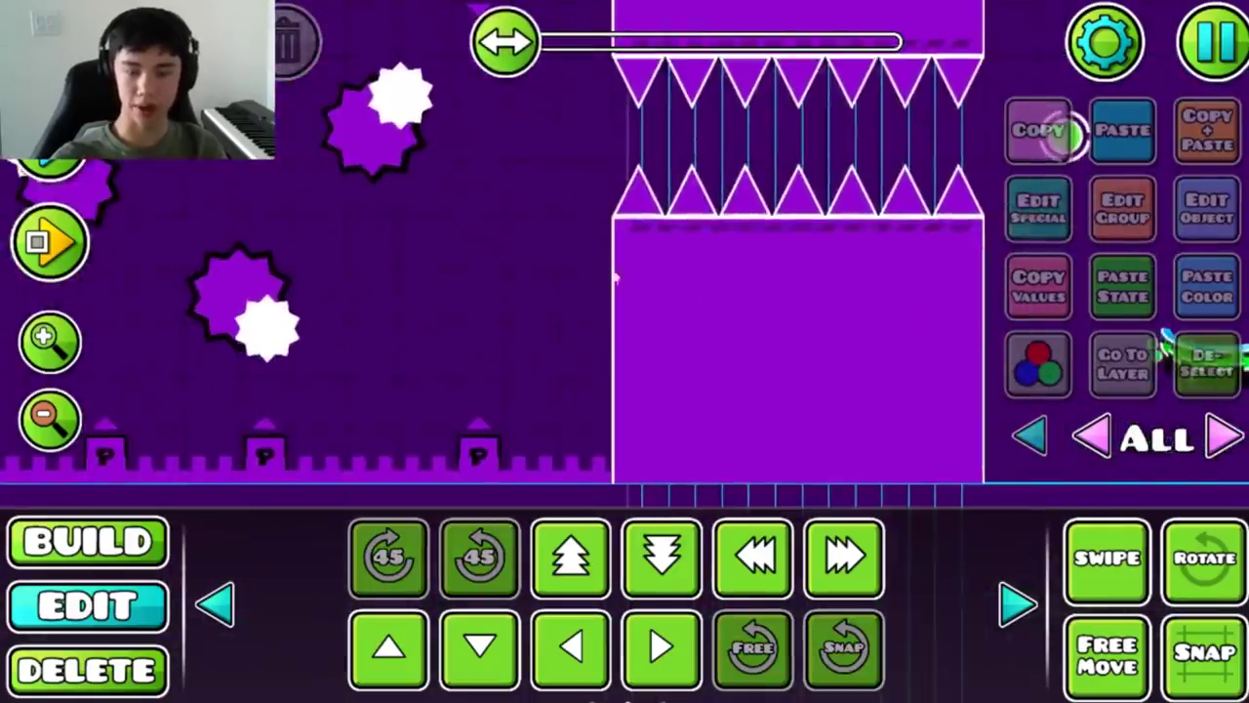
- Lay a row of gradient blocks below the spike corridor
key("1")
left_click_drag(691, 377, 598, 240)
left_click(691, 488)
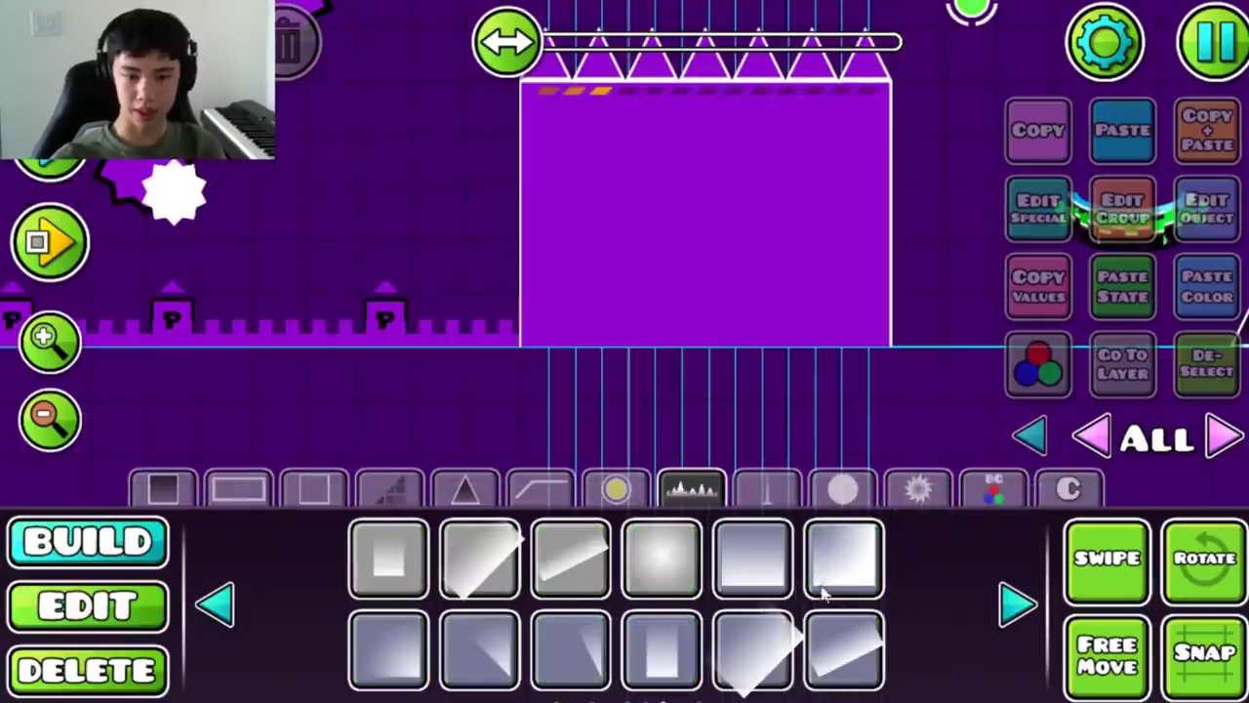
mouse_move(547, 410)
left_mouse_down()
mouse_move(572, 347)
mouse_move(836, 362)
mouse_move(907, 292)
left_mouse_up()
left_click(571, 648)
left_click(163, 488)
- Select the row of gradient blocks and duplicate it
key("2")
left_click_drag(537, 265, 961, 400)
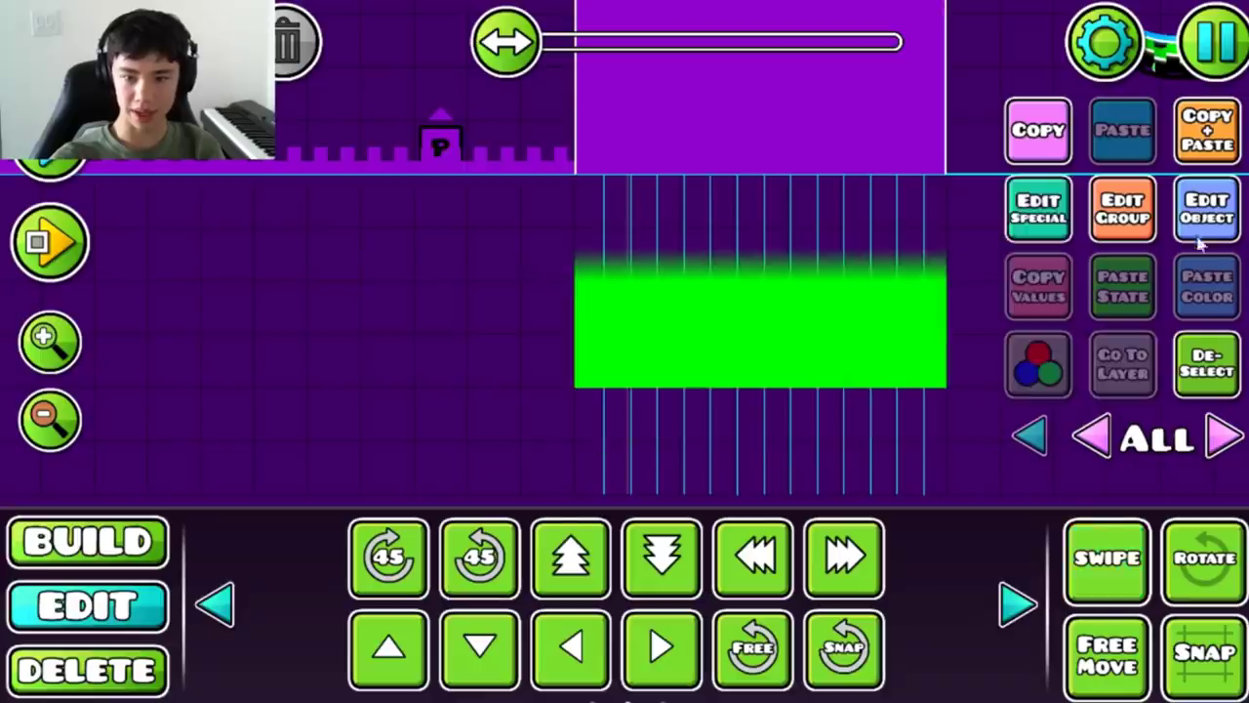
left_click(1202, 229)
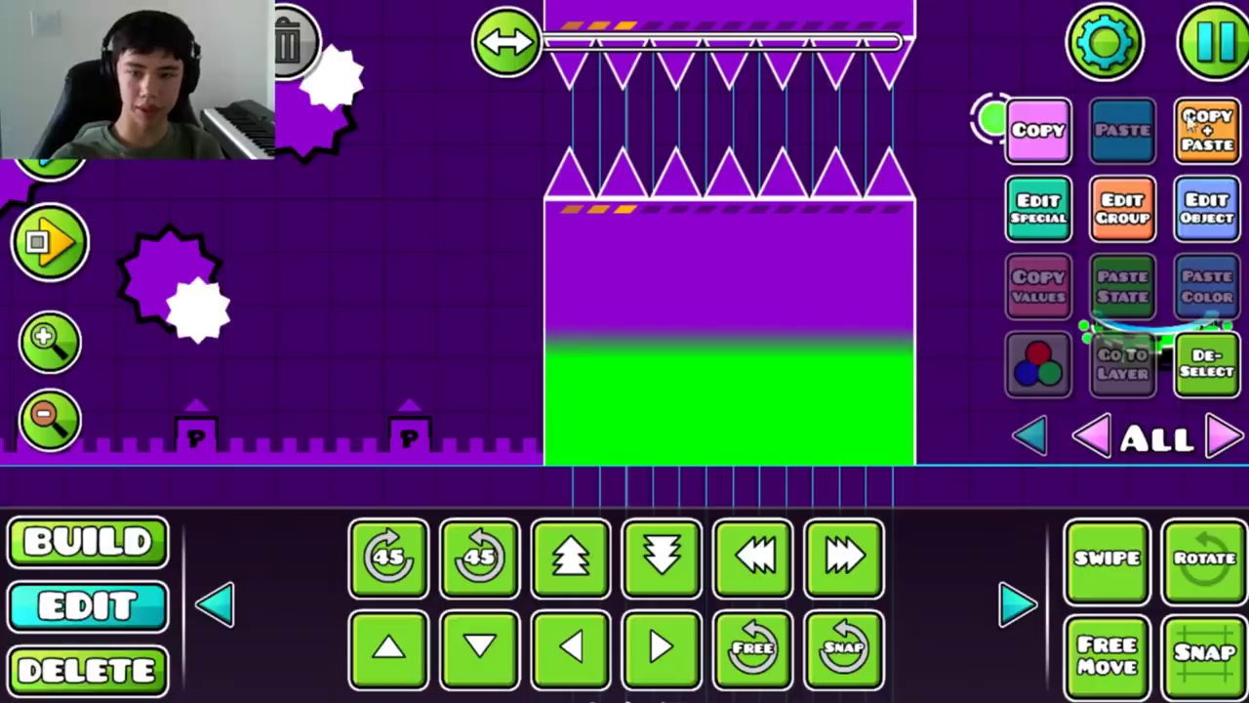
left_click(1189, 117)
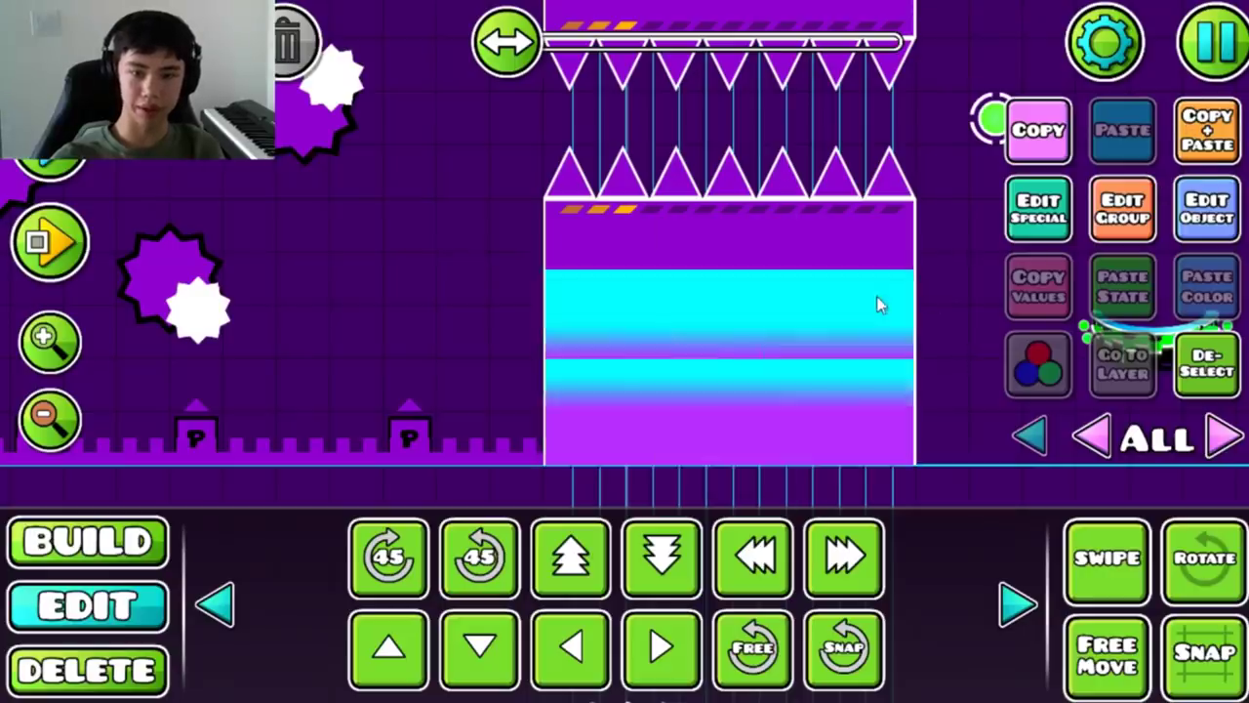
scroll(876, 296, "up", 4)
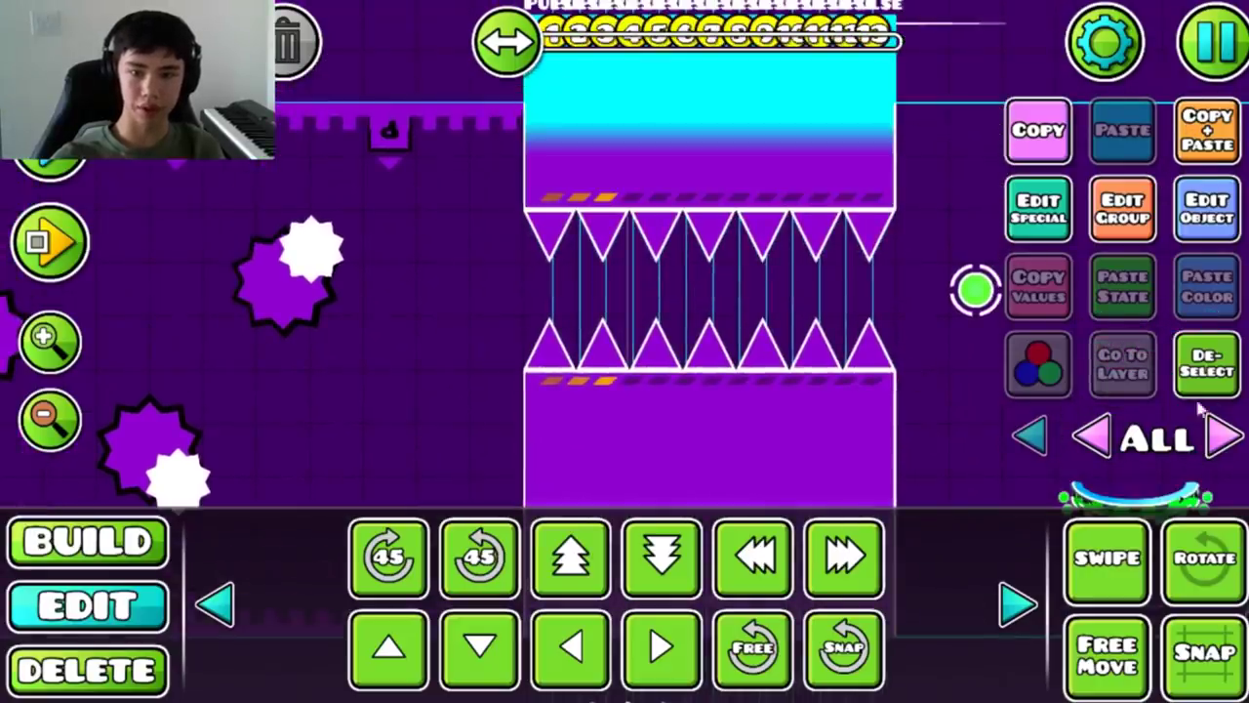
left_click(1207, 363)
scroll(683, 390, "down", 2)
scroll(669, 447, "up", 3)
- Give the selected gradient blocks base colour channel 2
left_click(522, 266)
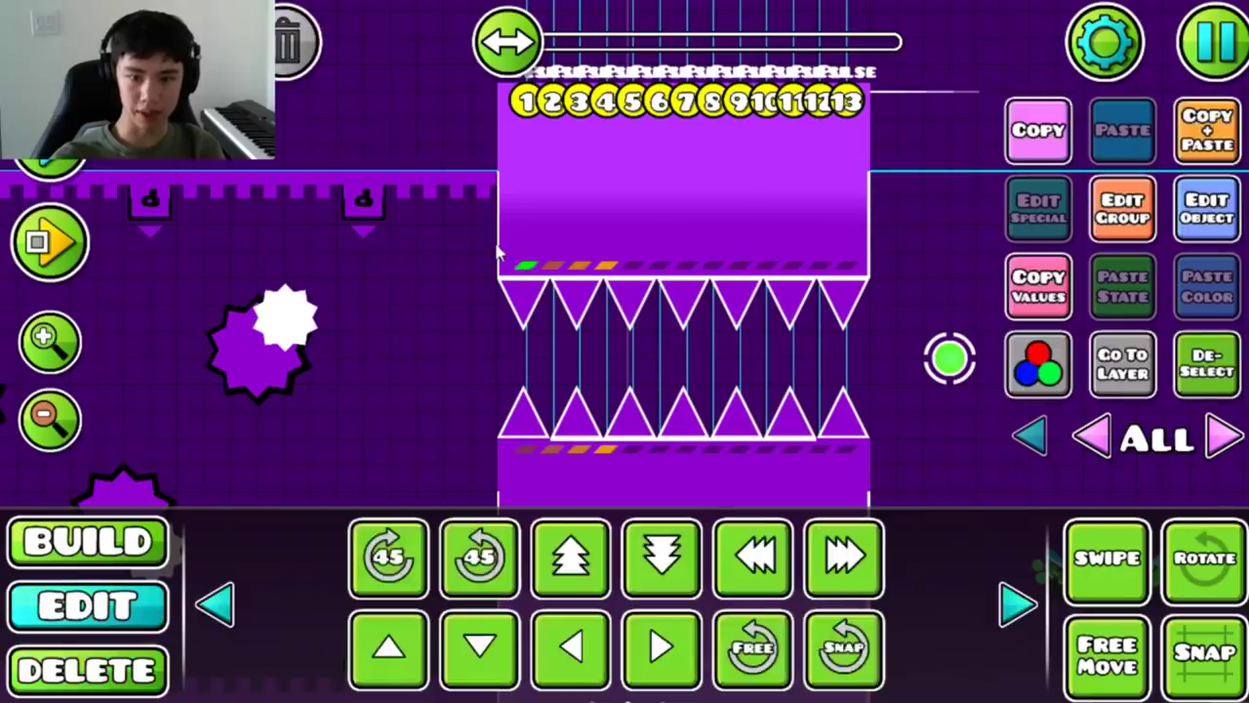
key("3")
scroll(527, 322, "down", 3)
scroll(530, 329, "right", 3)
scroll(683, 331, "left", 2)
key("1")
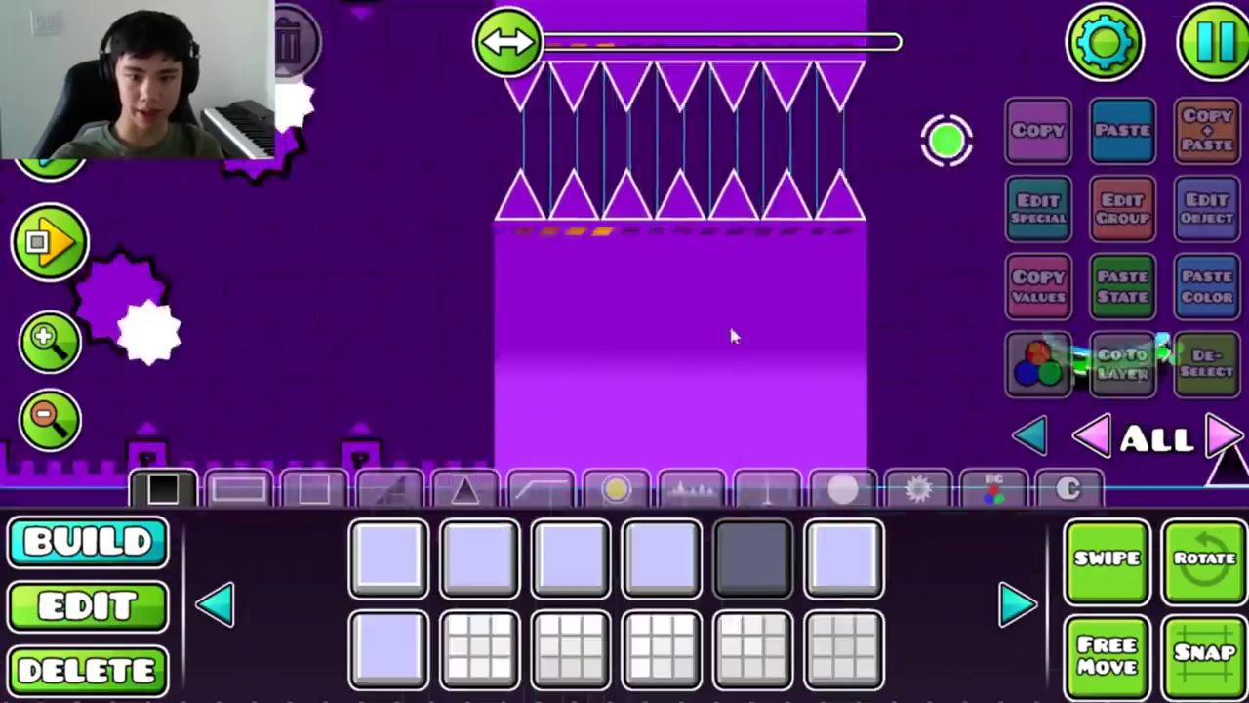
key("2")
scroll(751, 322, "up", 3)
left_click(1207, 208)
left_click(480, 382)
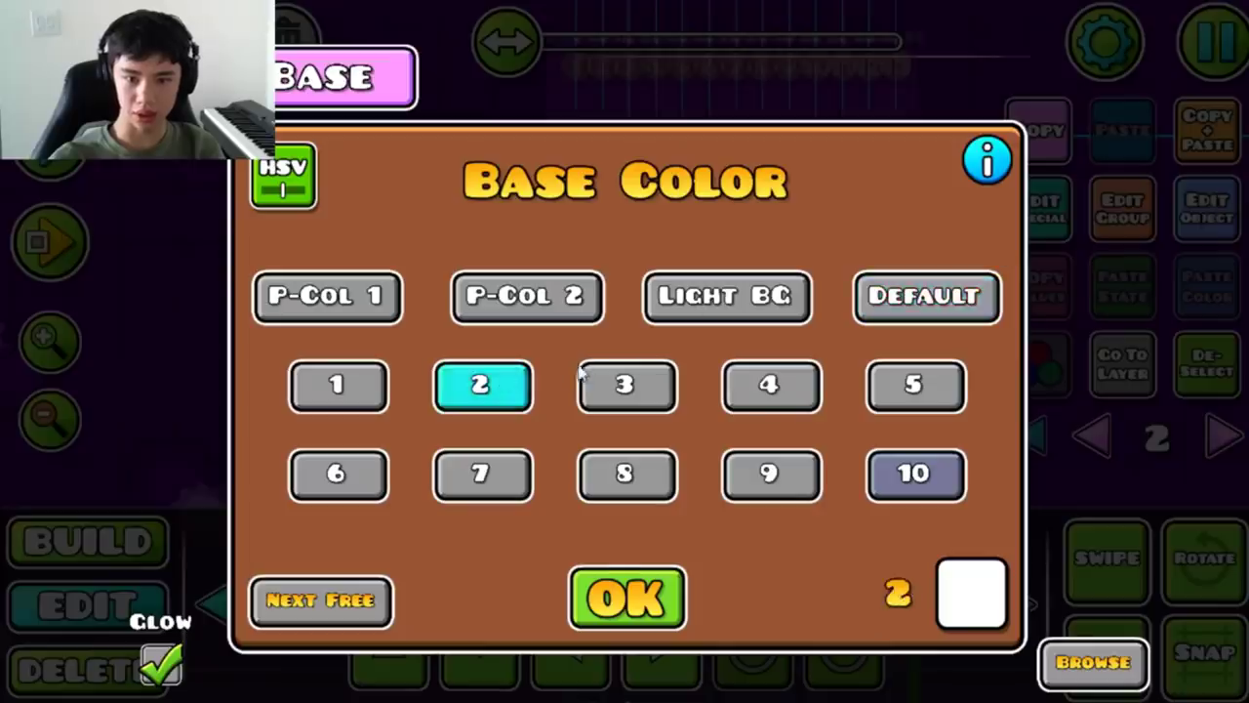
left_click(627, 593)
- Switch the editor view between layers 0, 1, 2 and all layers to check the purple blocks
left_click(1029, 434)
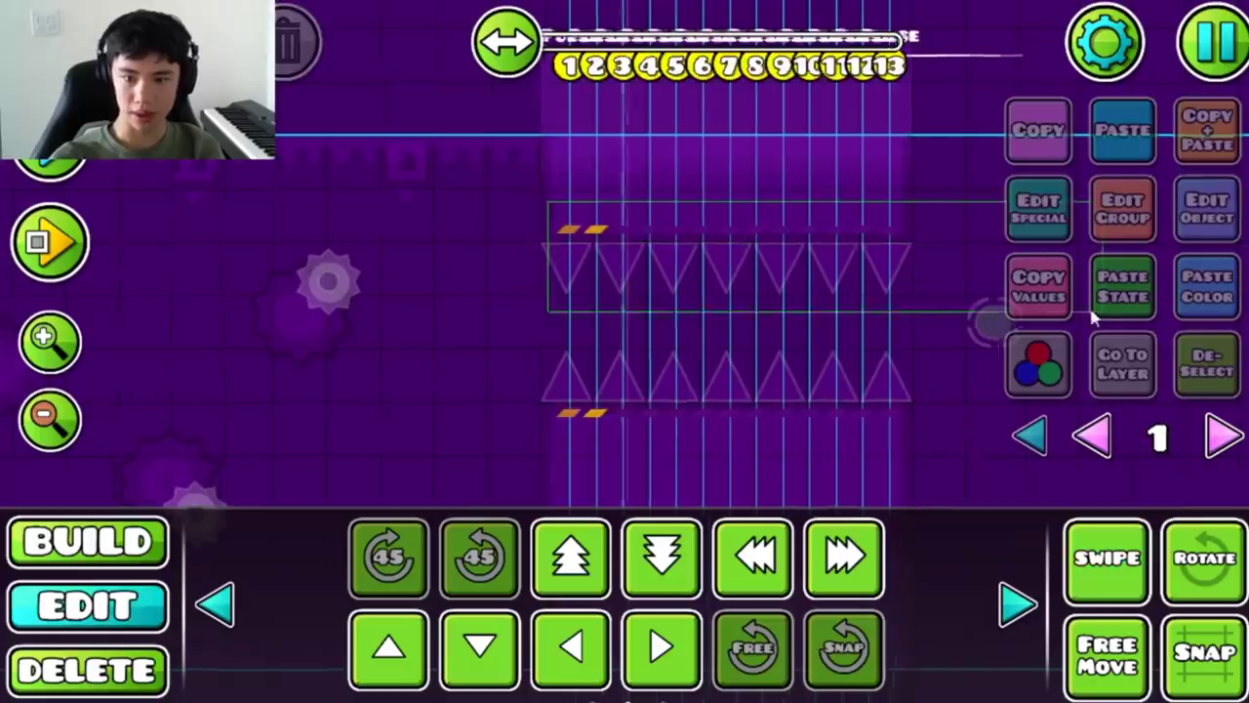
scroll(636, 283, "right", 2)
left_click(1207, 363)
scroll(976, 390, "down", 2)
scroll(976, 390, "right", 2)
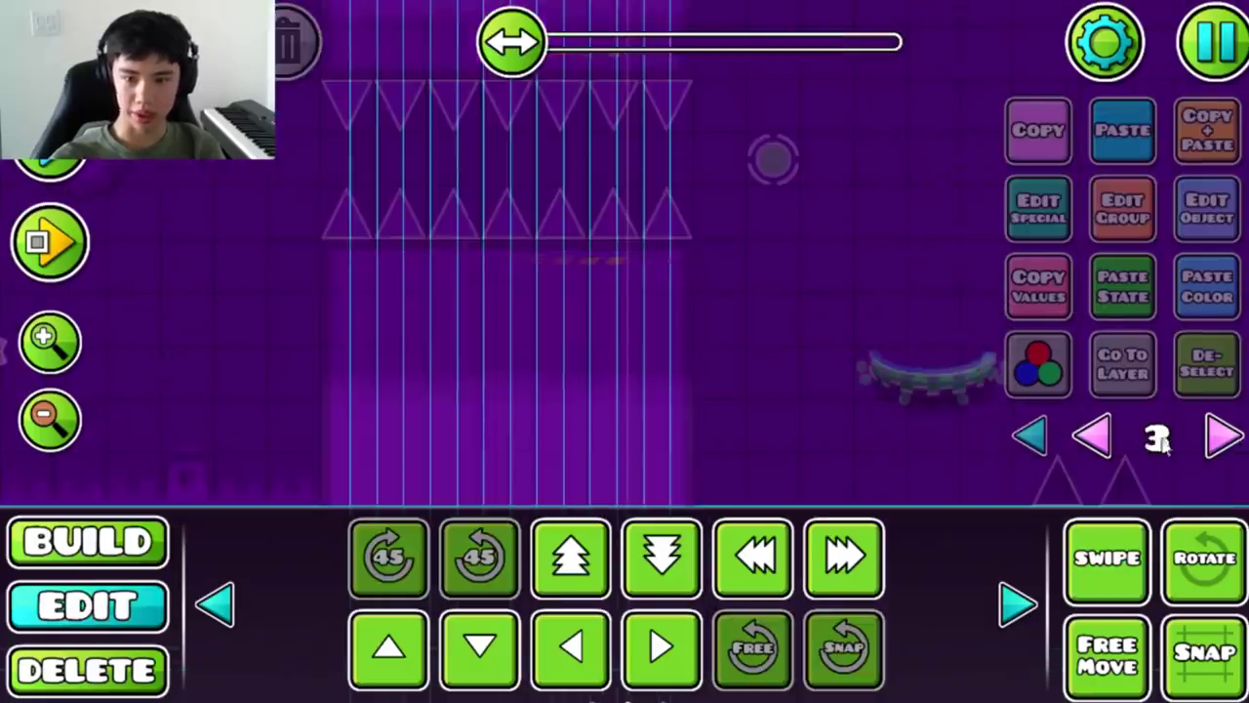
left_click(1223, 434)
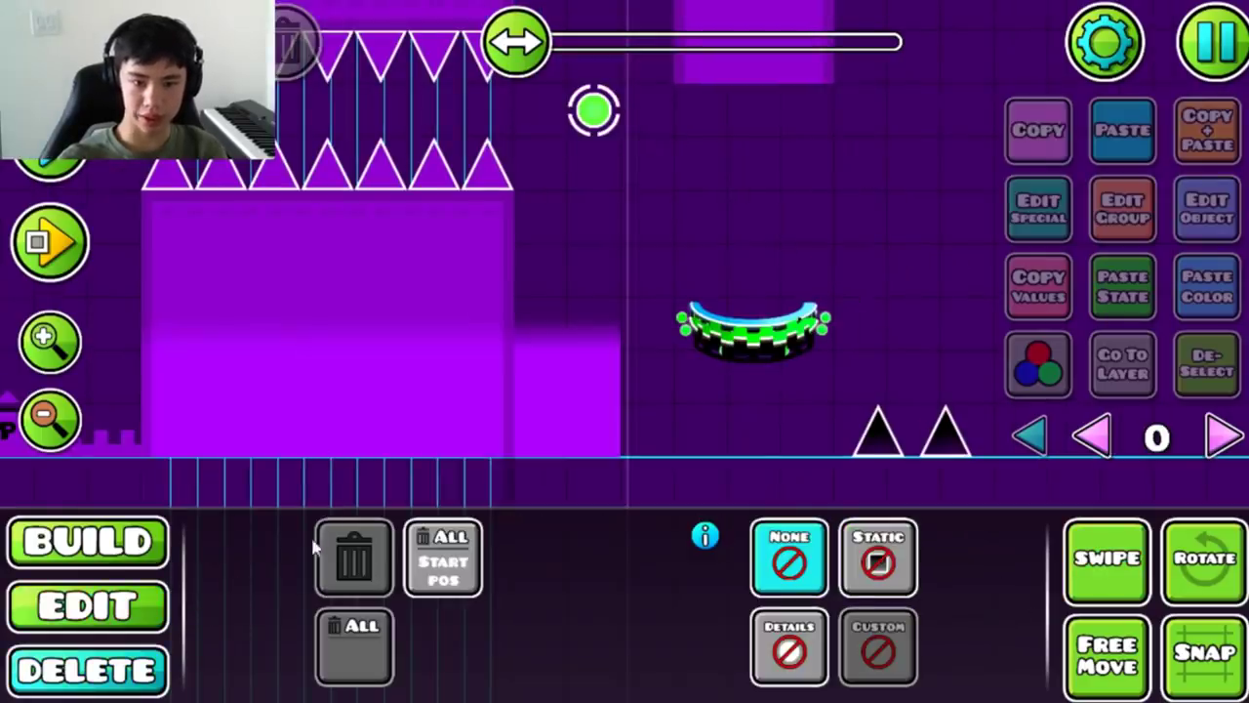
key("2")
left_click(542, 390)
key("3")
left_click(1222, 437)
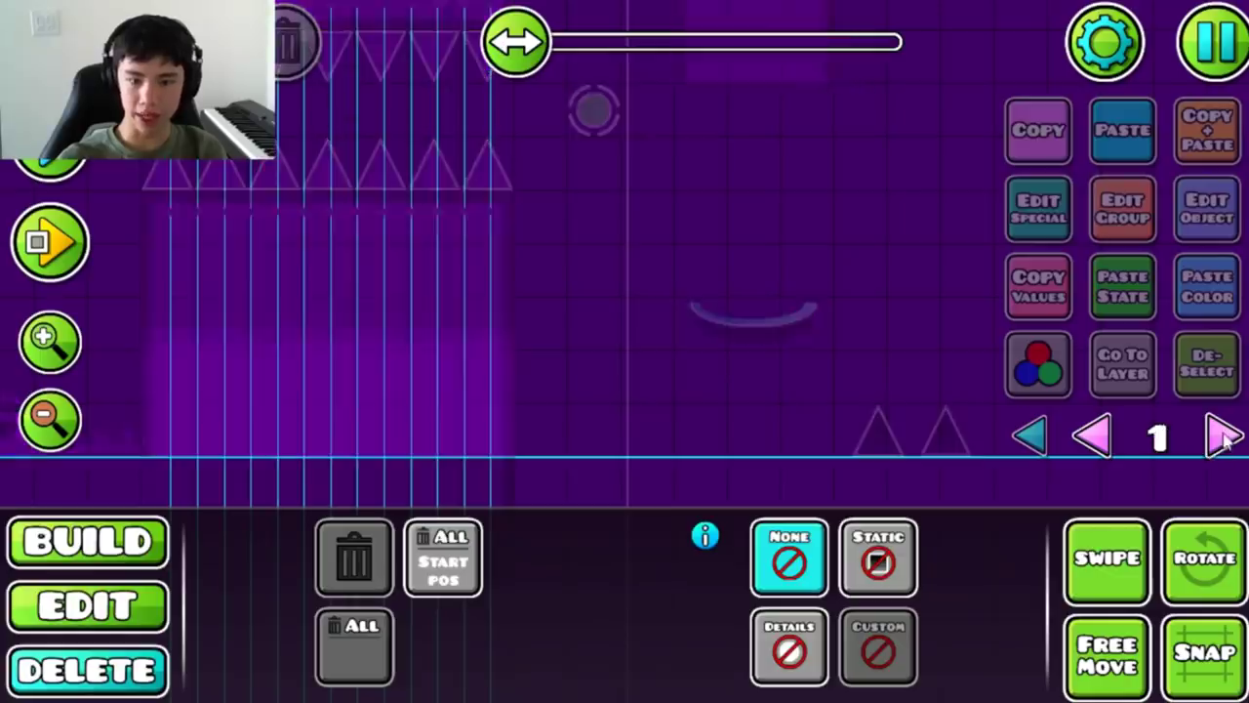
left_click(1222, 437)
left_click(1093, 437)
left_click(1092, 437)
left_click(1092, 437)
- Duplicate a purple block and place the copy at the lower left of the structure
key("2")
scroll(951, 390, "up", 2)
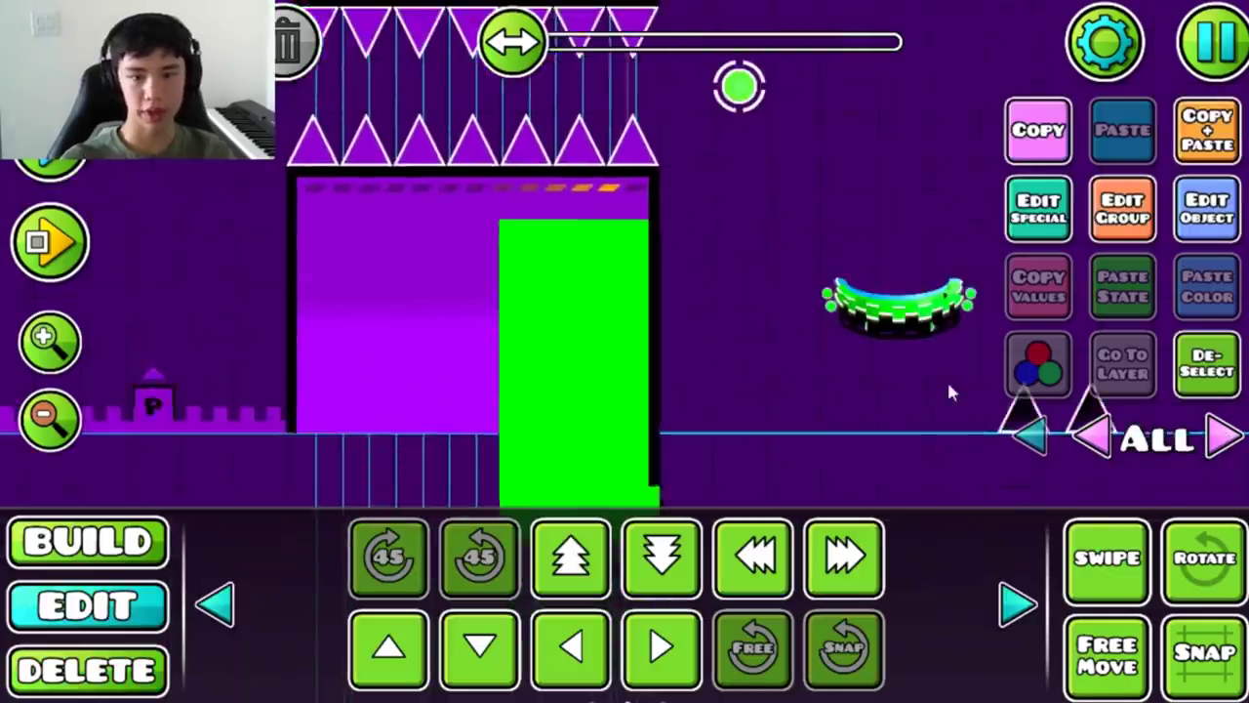
left_click_drag(1076, 446, 1026, 394)
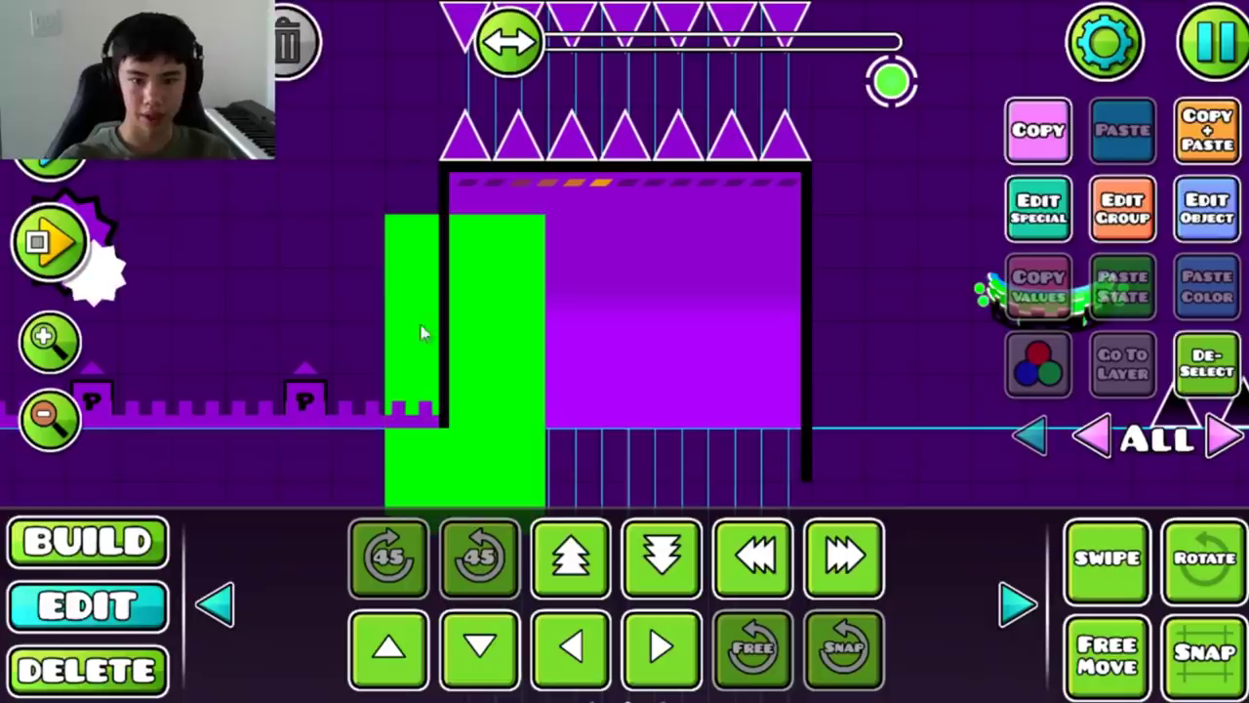
left_click(1205, 132)
left_click_drag(806, 303, 722, 554)
key("3")
- Pick a spike decoration and shift its detail colour from red to orange
key("1")
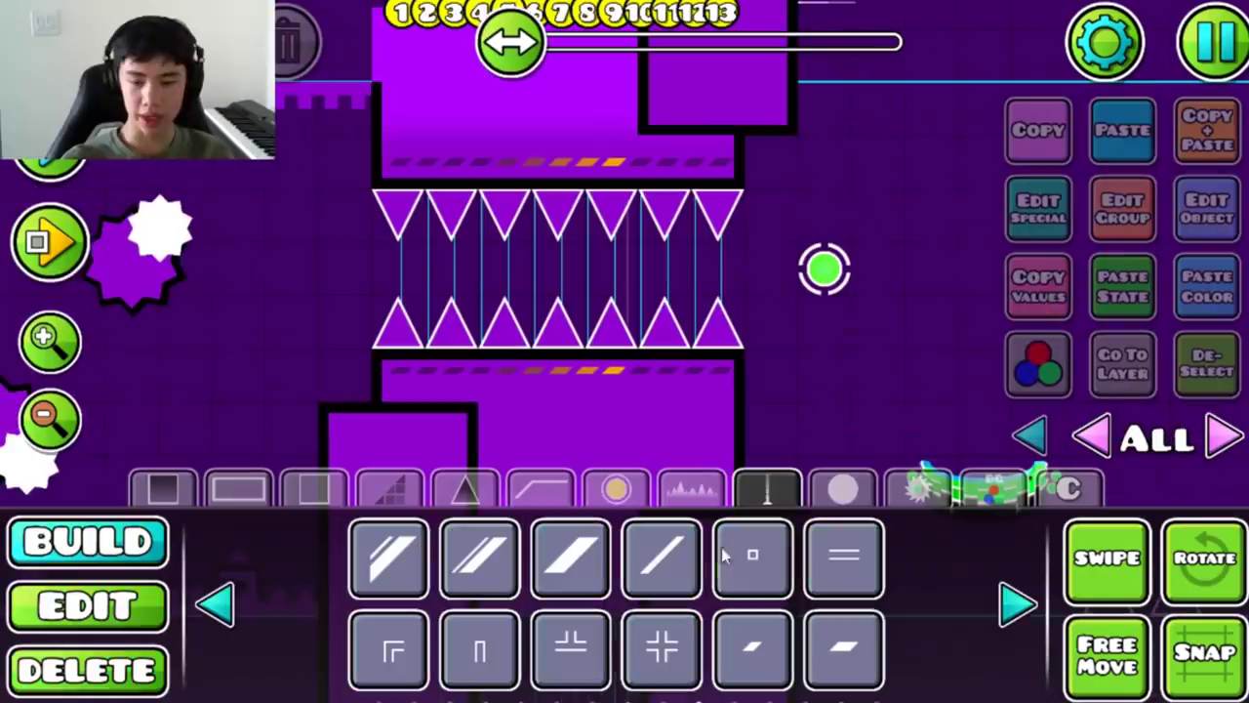
left_click(1017, 605)
left_click(1017, 605)
left_click(1017, 605)
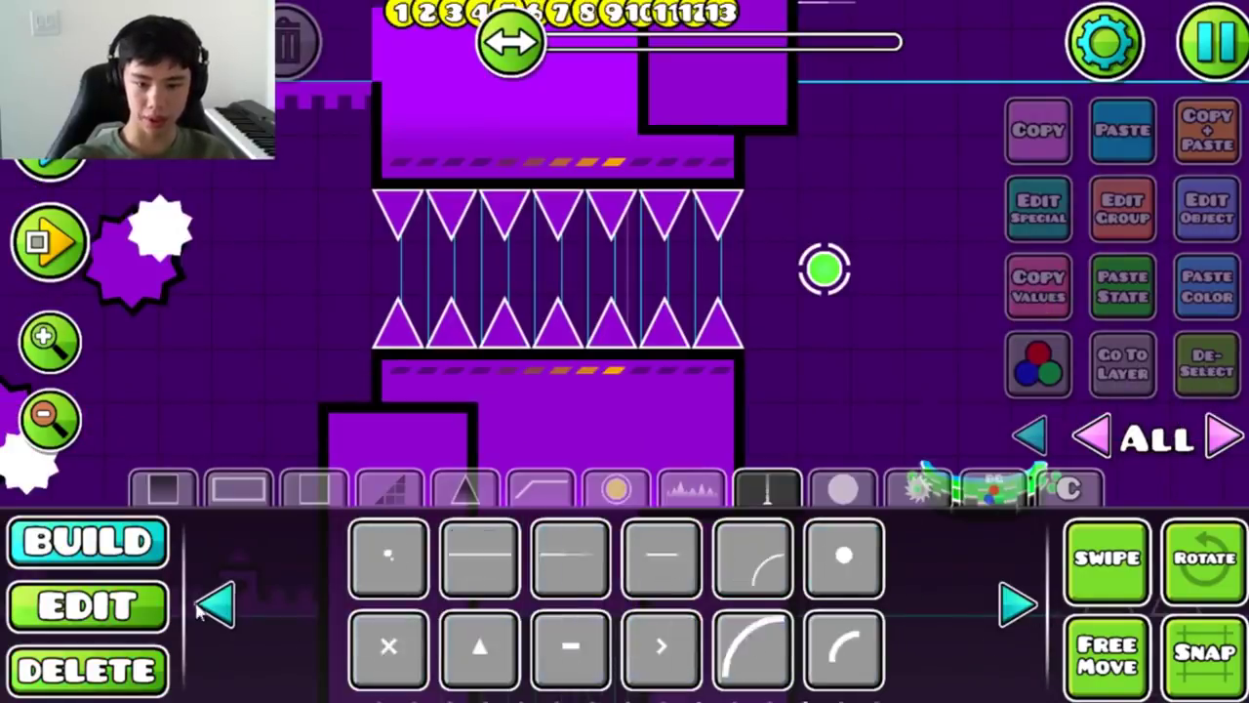
left_click(1017, 605)
left_click(217, 605)
left_click(212, 606)
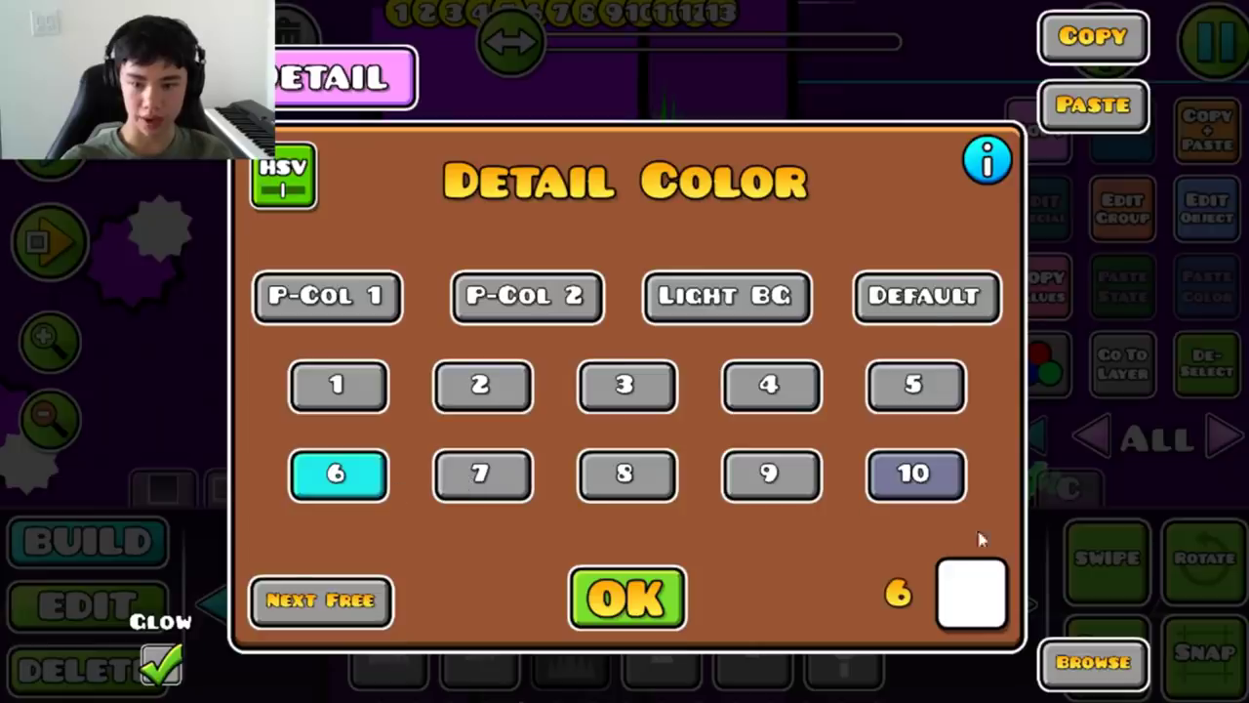
left_click(969, 591)
left_click_drag(488, 306, 516, 403)
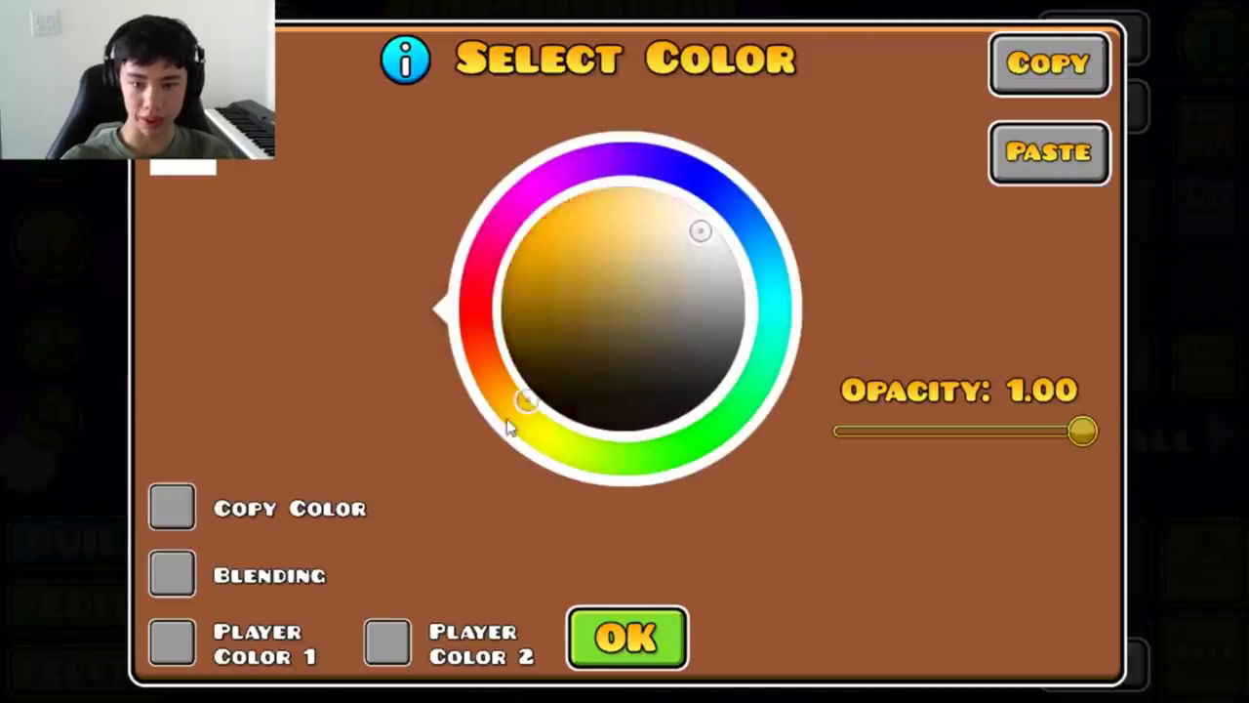
left_click(627, 636)
left_click(624, 594)
- Add the last decoration piece by the tall blocks with base and detail colour channel 6
left_click_drag(668, 251, 673, 300)
left_click_drag(862, 207, 886, 50)
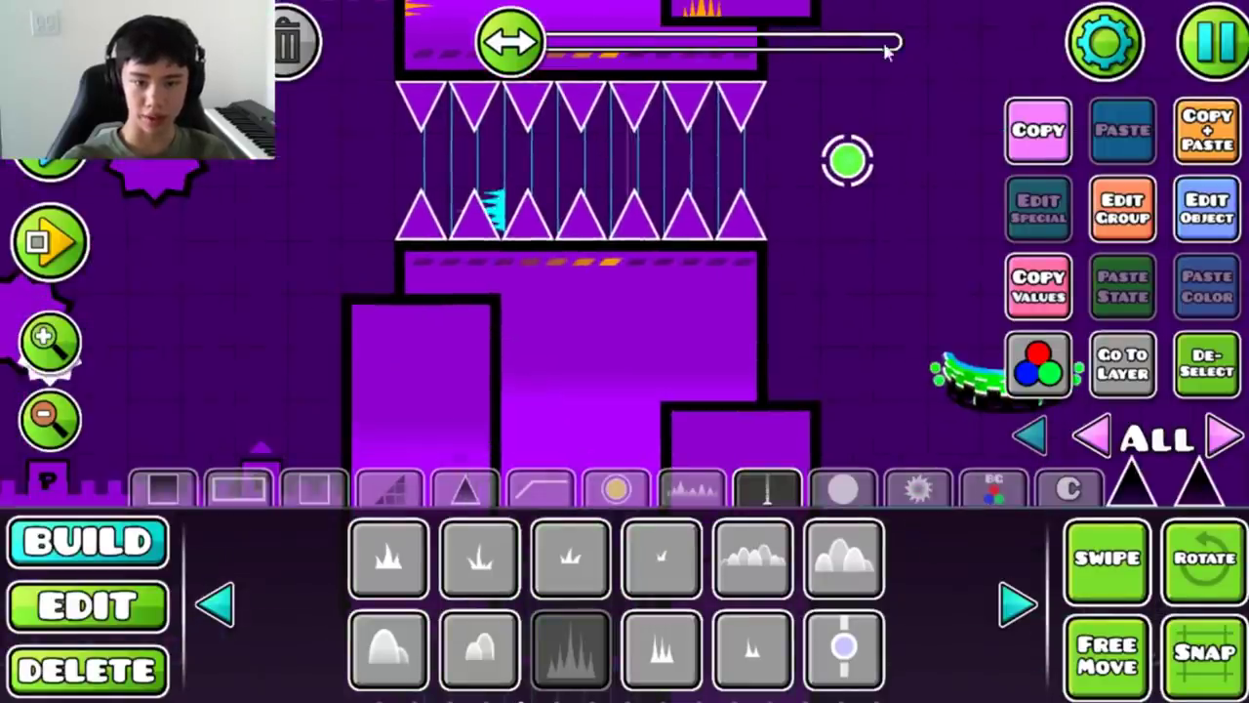
left_click_drag(877, 112, 849, 572)
left_click(844, 646)
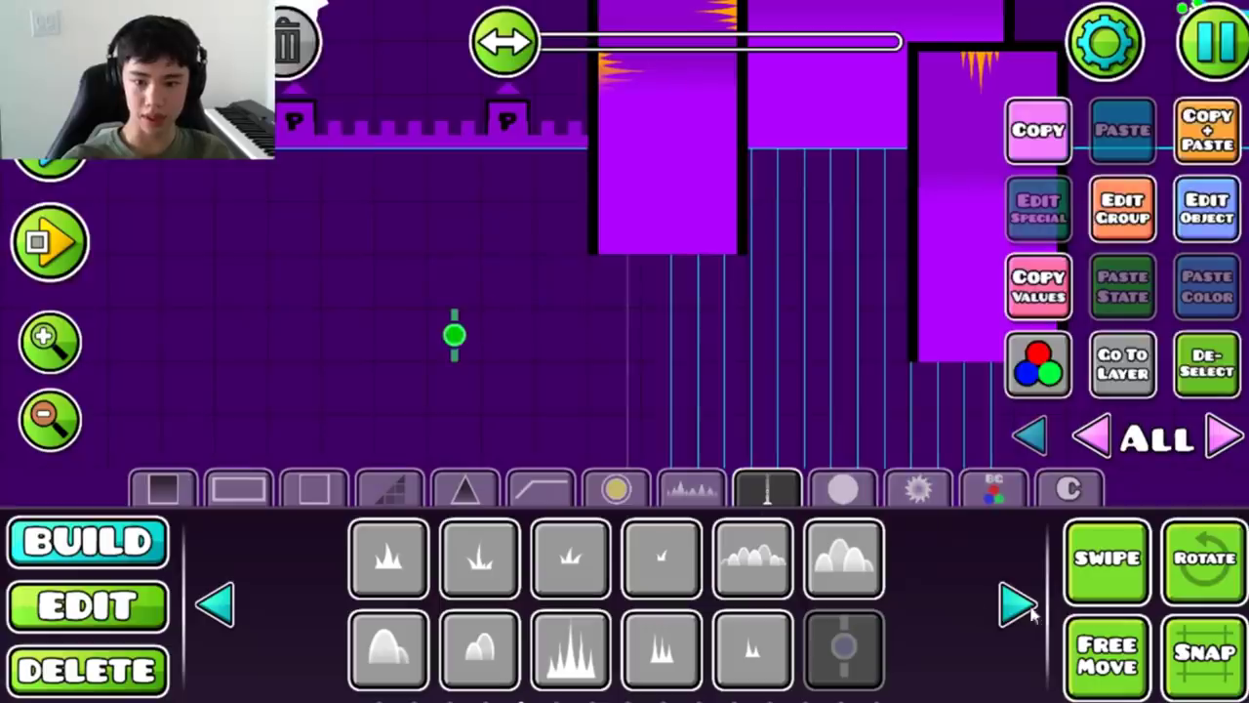
left_click(454, 335)
left_click(1207, 208)
left_click(361, 480)
left_click(571, 88)
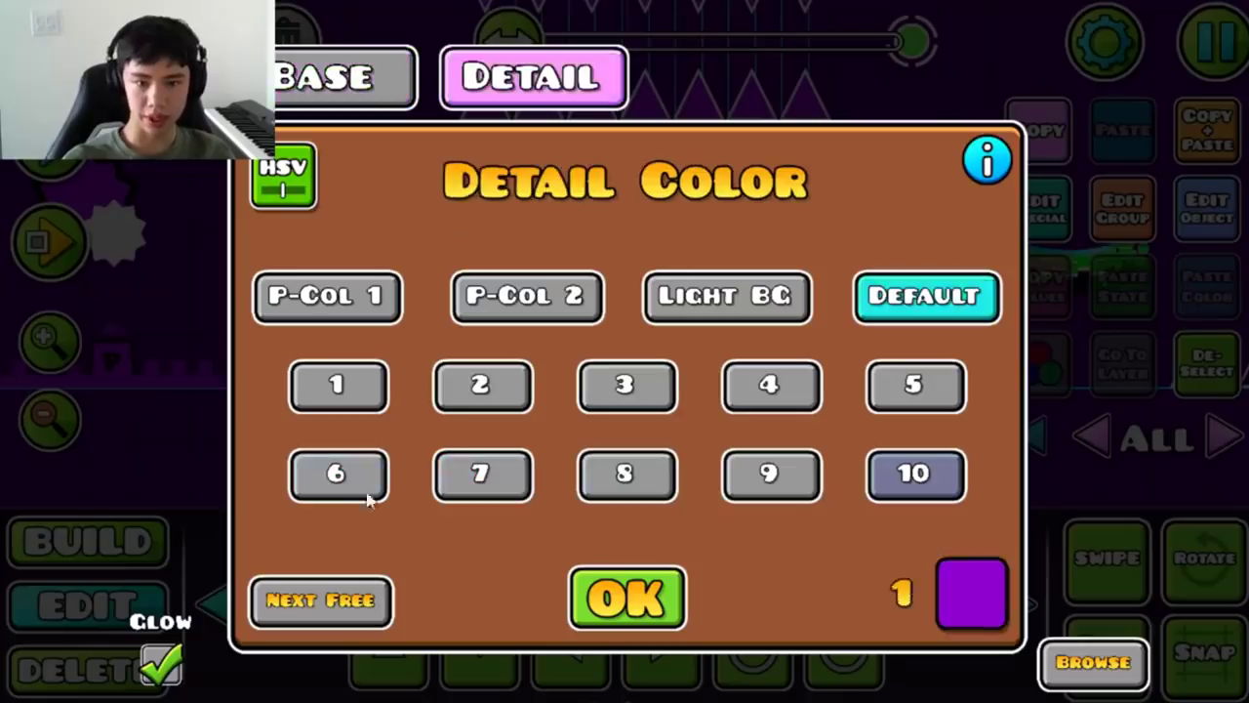
left_click(363, 484)
left_click(361, 86)
left_click(627, 598)
- Recolour the orange dot decorations to colour channel 3
left_click(817, 371)
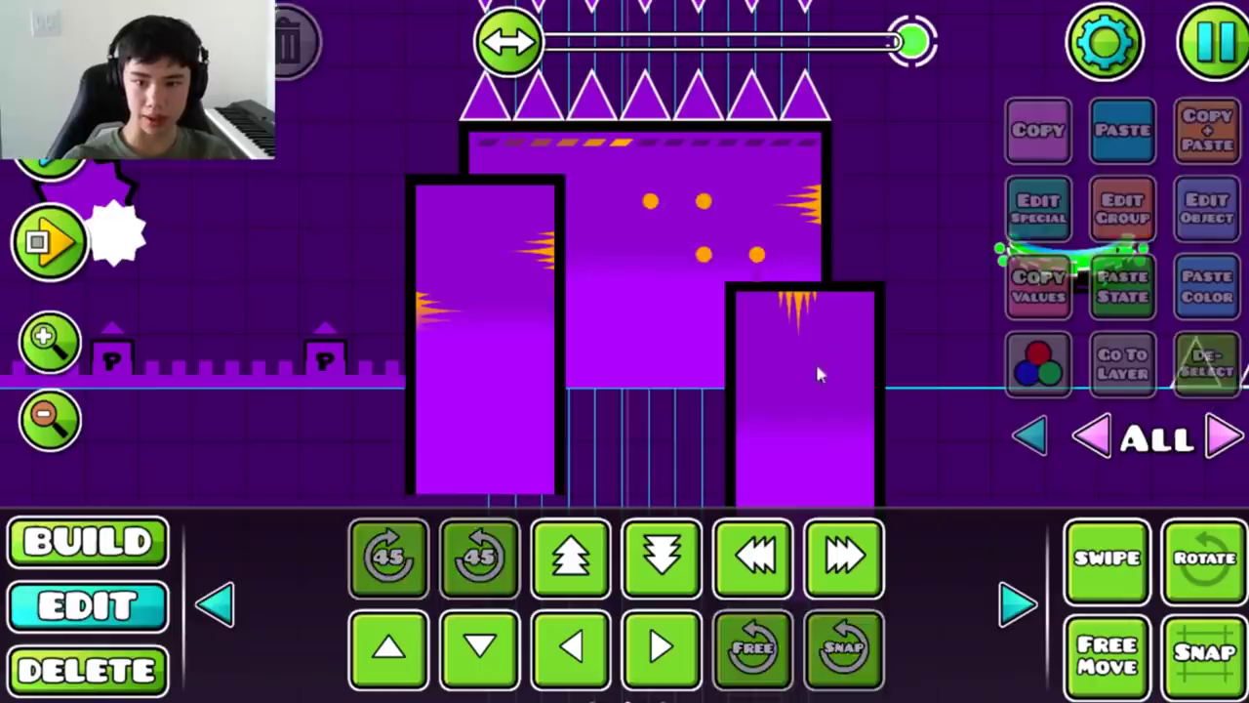
left_click(1207, 208)
left_click(522, 383)
left_click(634, 389)
left_click(628, 599)
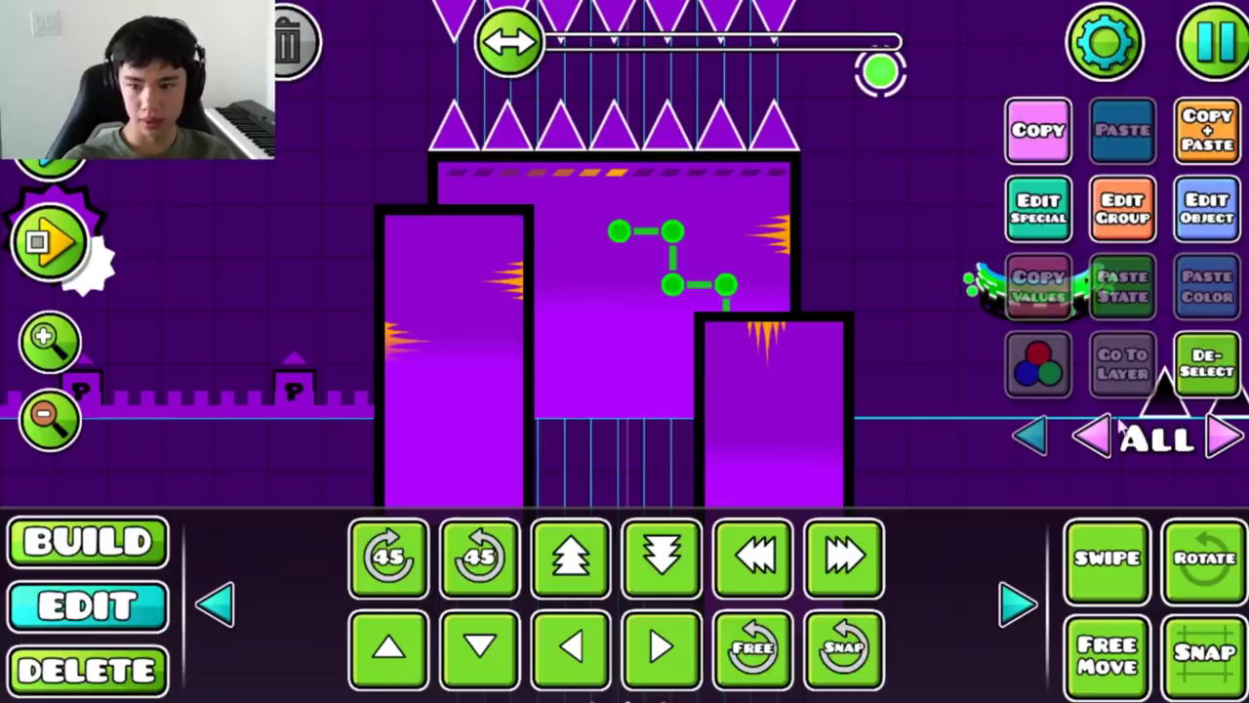
left_click(1208, 383)
- Set a dark detail colour on the spike rows so they show black outlines
scroll(499, 279, "up", 4)
key("1")
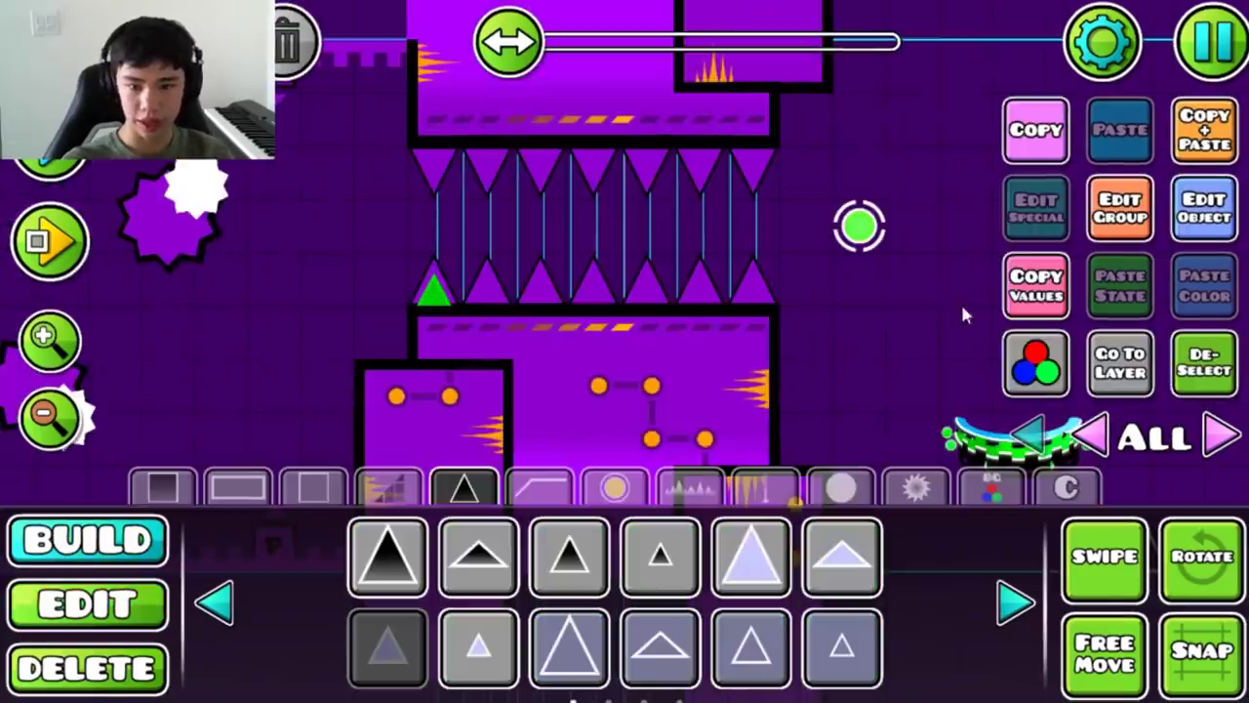
left_click(1203, 207)
left_click(530, 78)
left_click(627, 598)
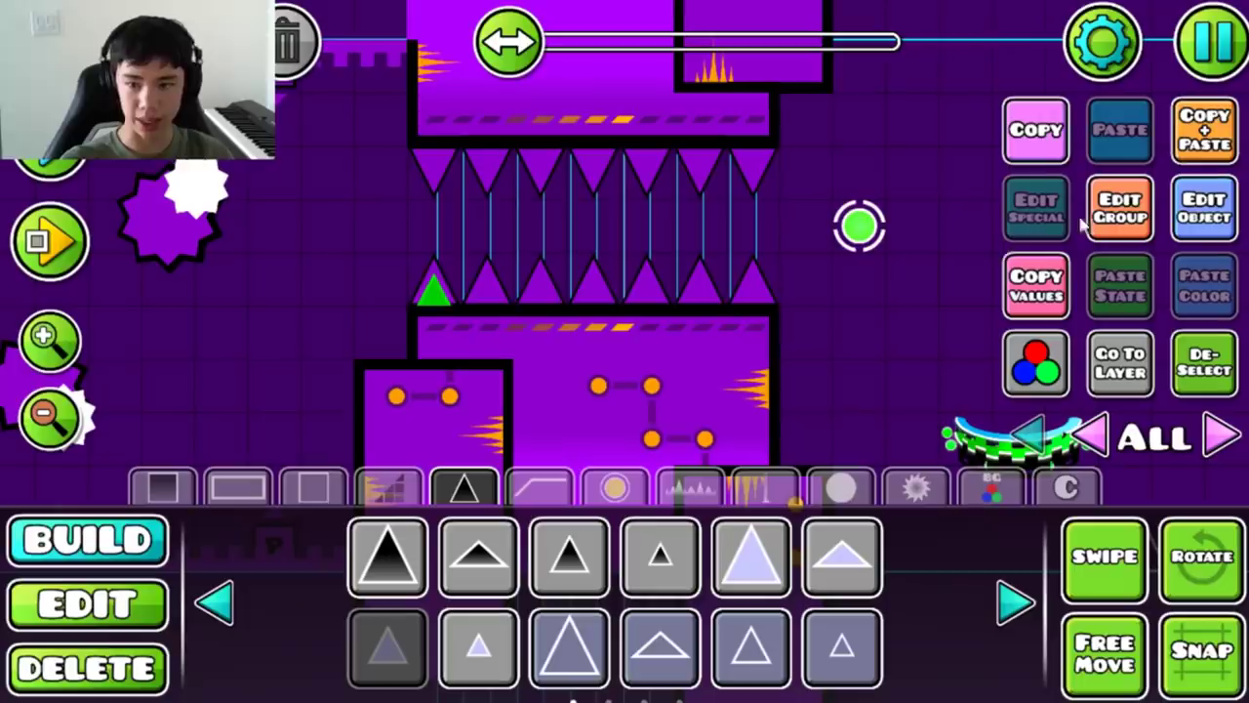
- Add a hanging downward-spike pillar past the corridor, then move on toward the orb section
left_click(1223, 143)
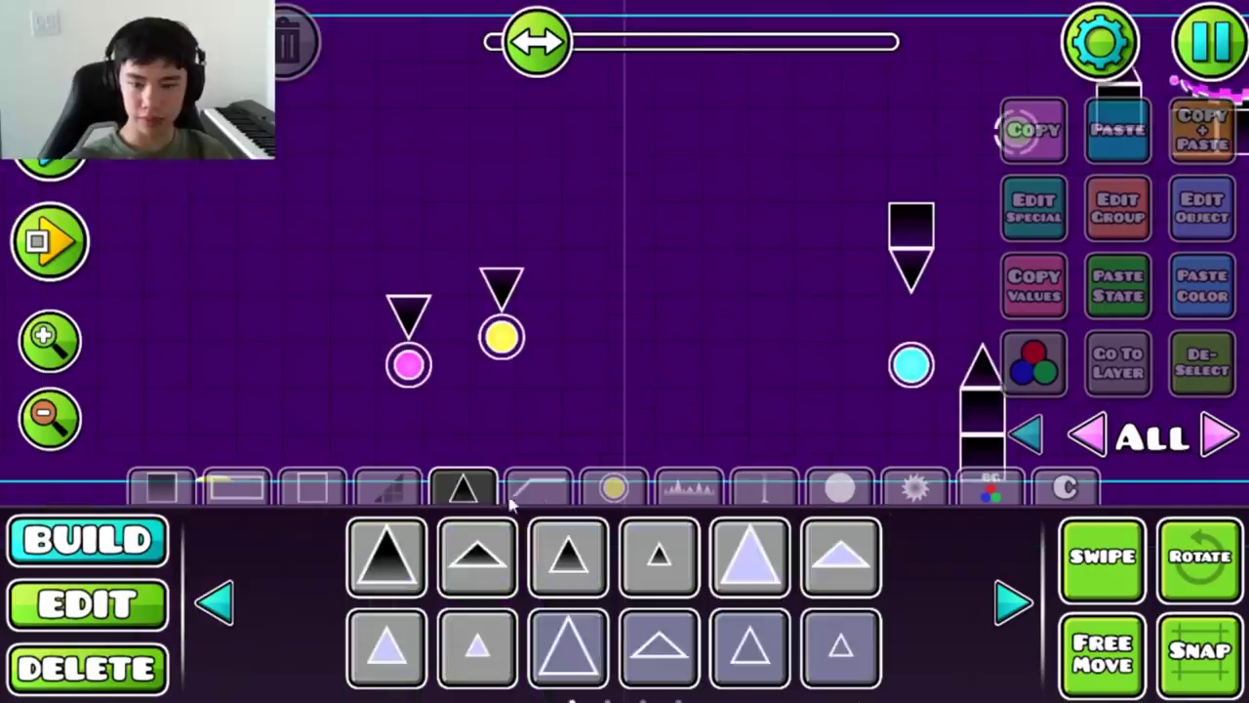
left_click(536, 485)
- Scale the black bar above the orbs and place a dark block piece there
left_click(51, 339)
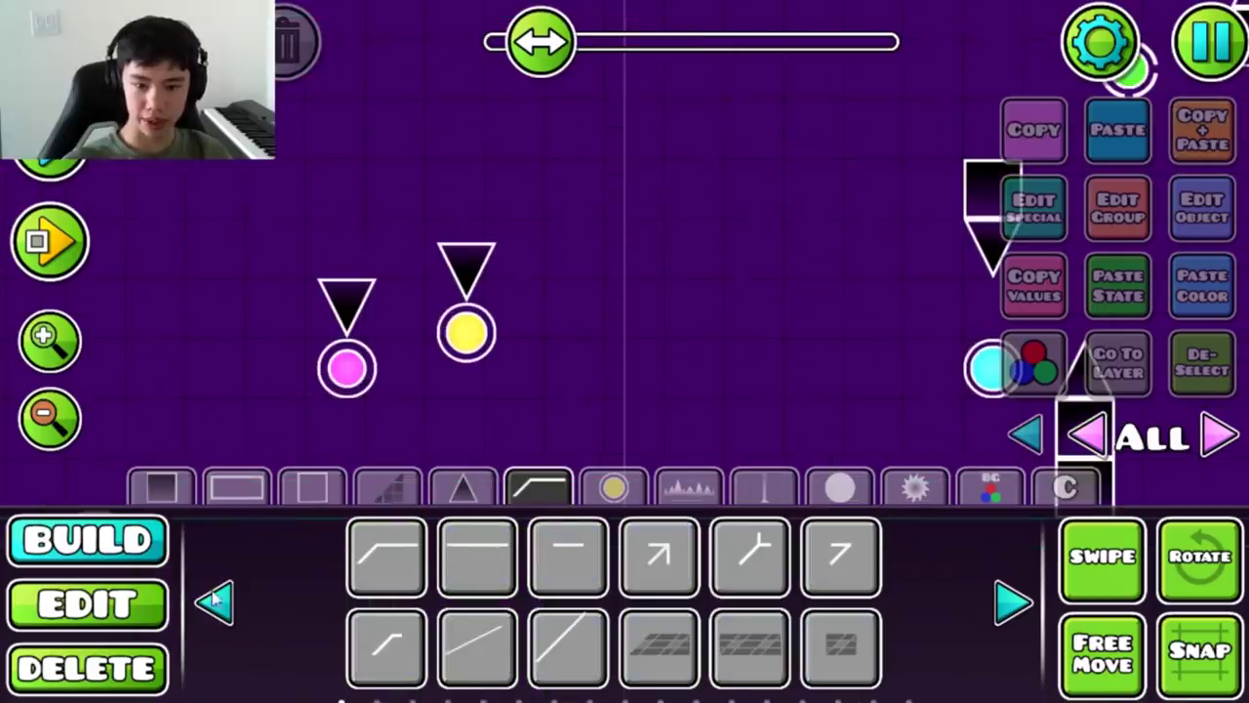
left_click(215, 610)
left_click(216, 617)
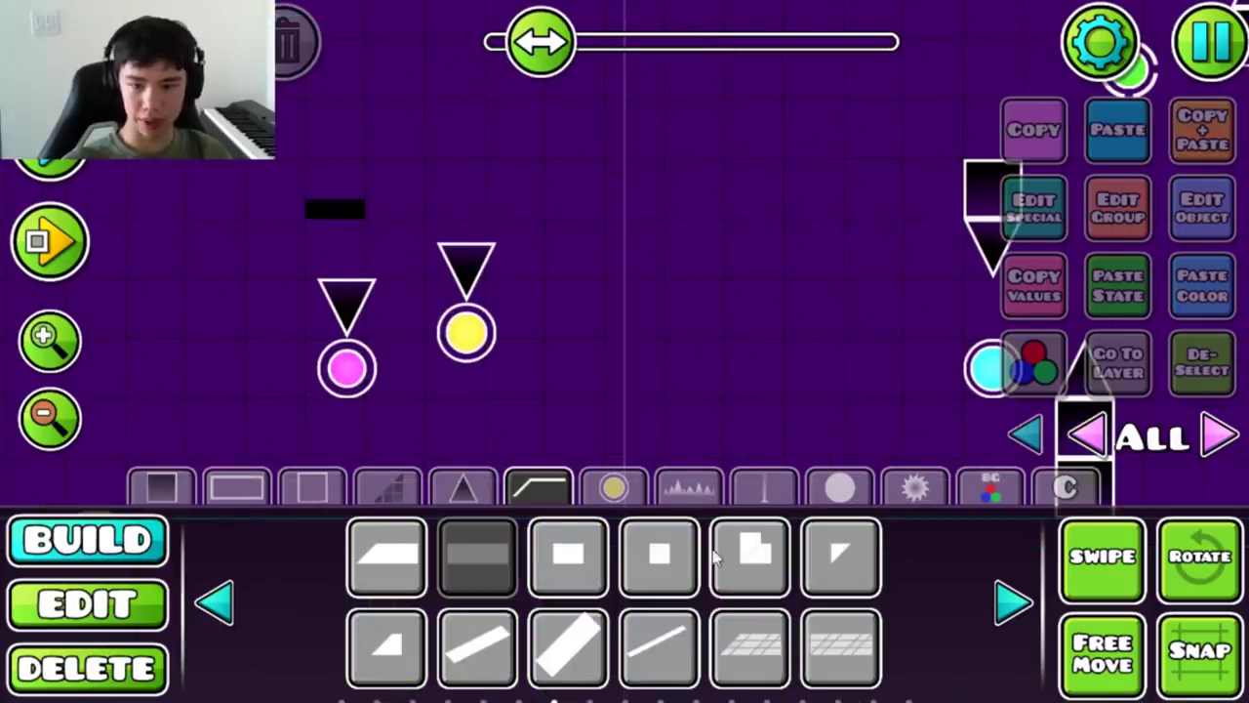
left_click(87, 604)
left_click(302, 208)
left_click(387, 556)
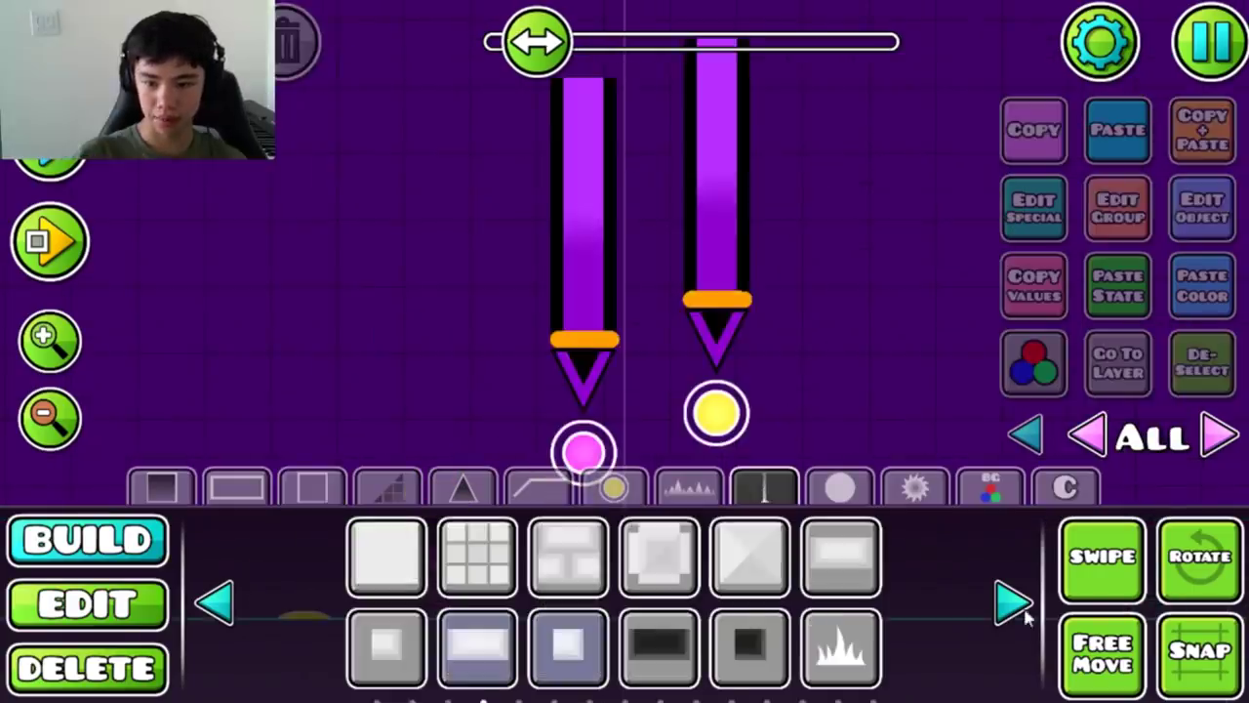
left_click(1015, 602)
left_click(1013, 605)
left_click(636, 584)
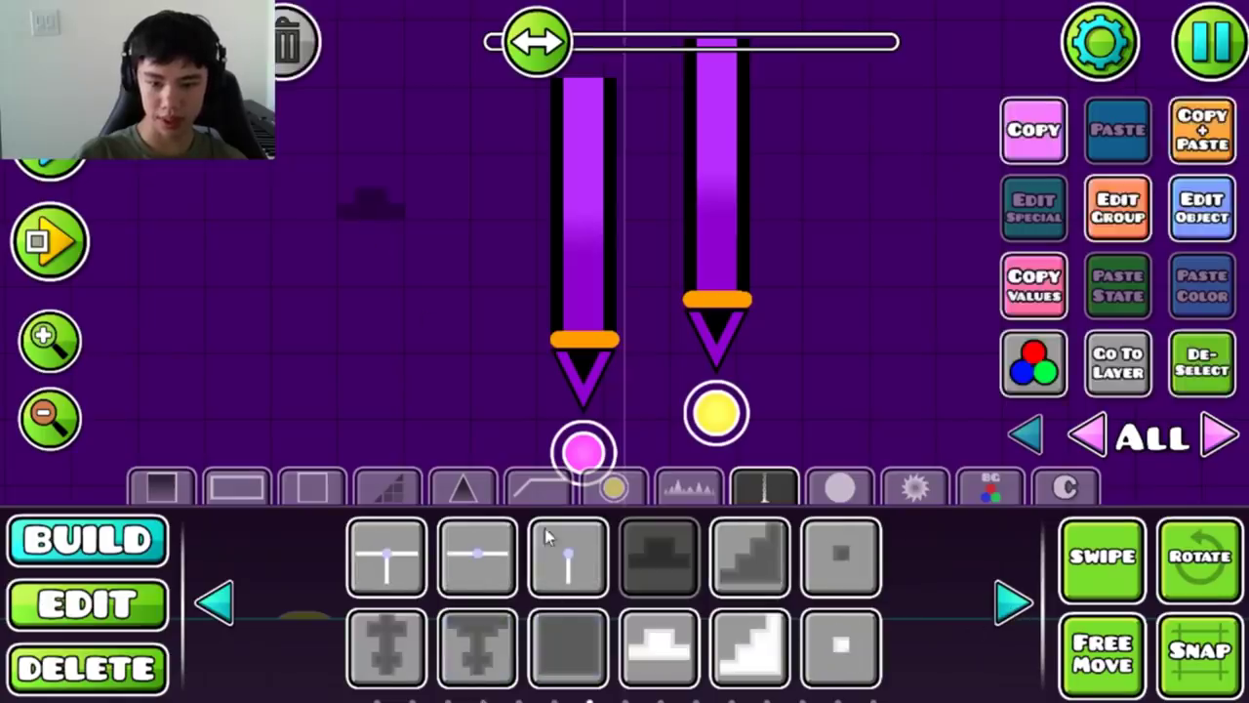
- Place a vertical line decoration on the pillar and set its detail colour
left_click(569, 556)
left_click(477, 556)
left_click(372, 244)
left_click(88, 603)
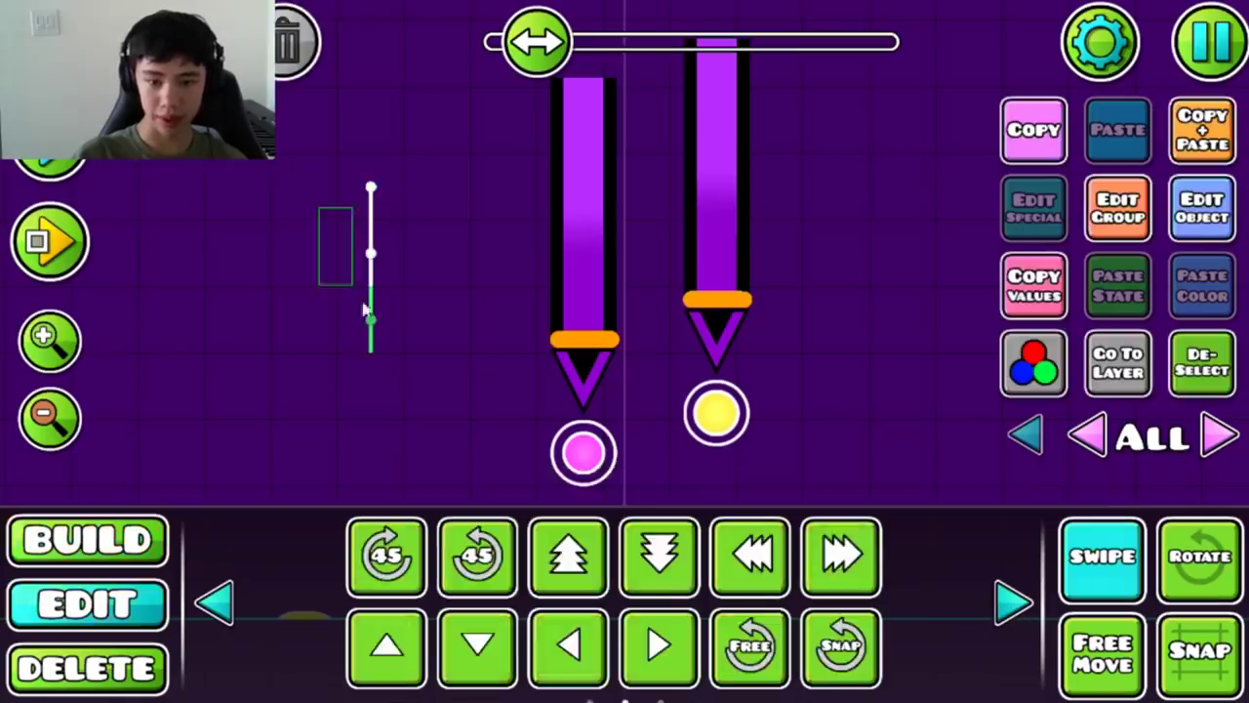
left_click(1202, 207)
left_click(574, 93)
left_click(910, 382)
key("Escape")
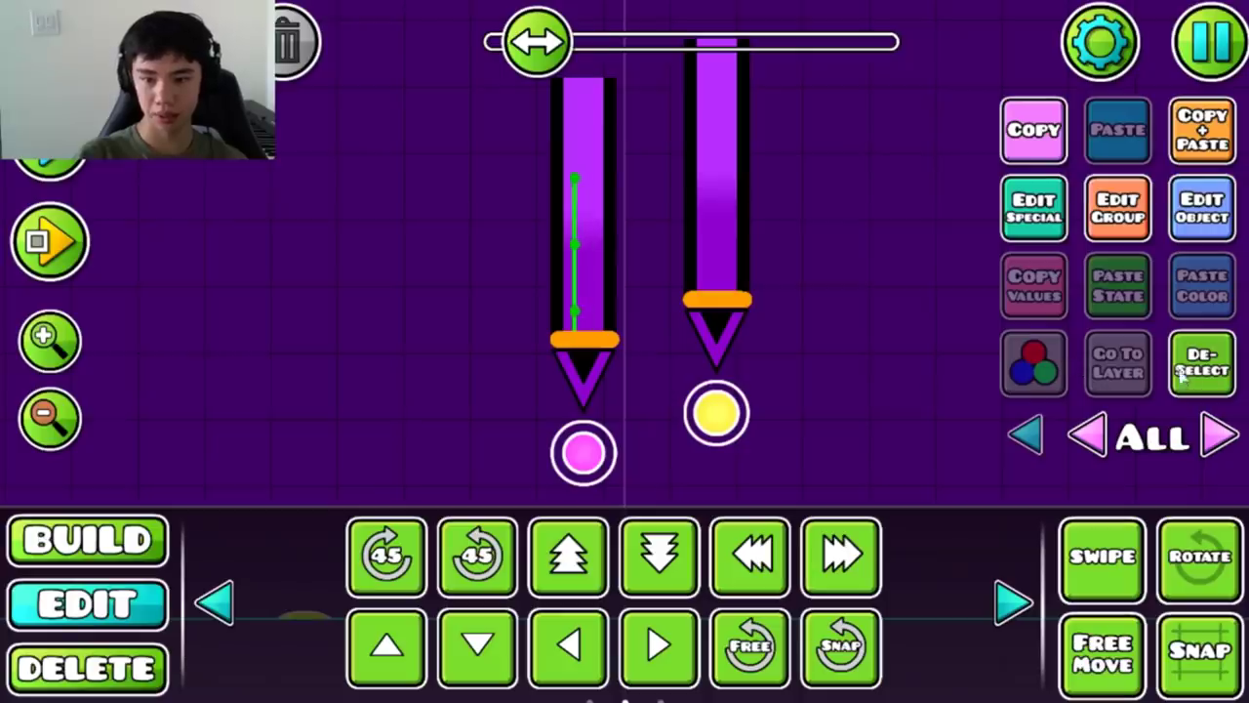
left_click(1193, 381)
- Select both purple pillars, then save and playtest the level
left_click_drag(492, 337, 444, 353)
scroll(536, 438, "up", 2)
mouse_move(390, 488)
left_mouse_down()
mouse_move(536, 438)
mouse_move(800, 18)
mouse_move(810, 158)
left_mouse_up()
key("Escape")
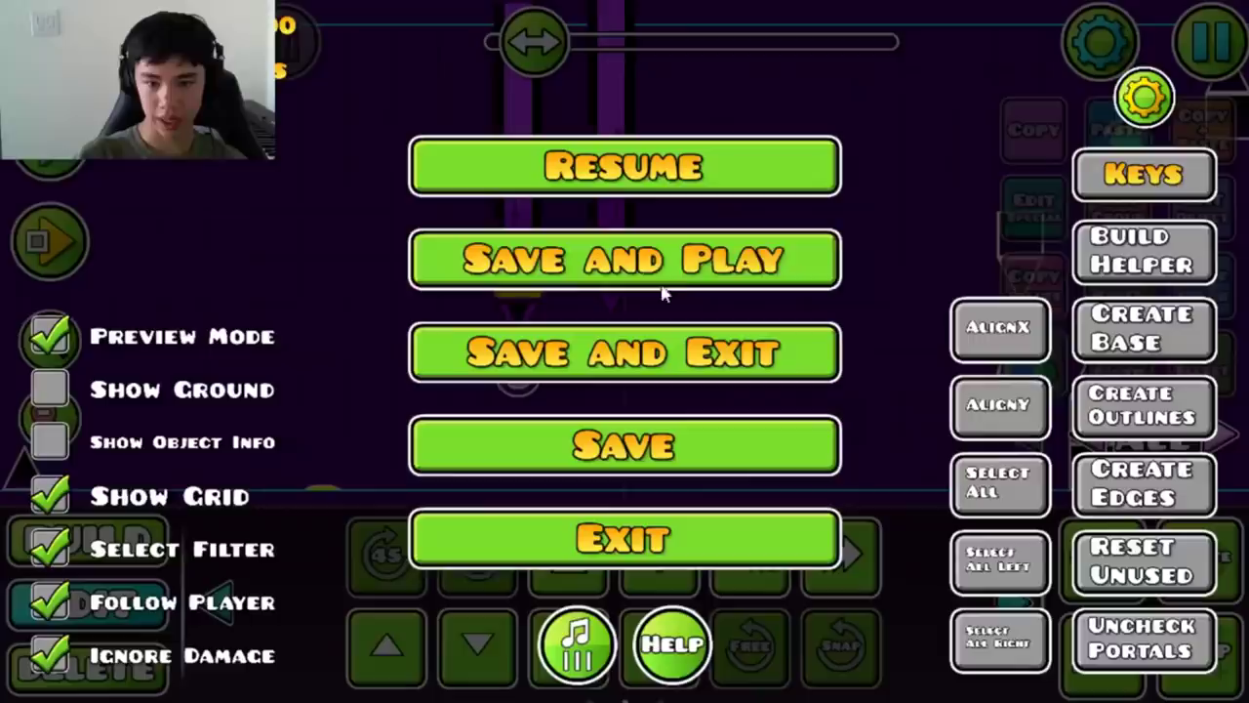
left_click(660, 273)
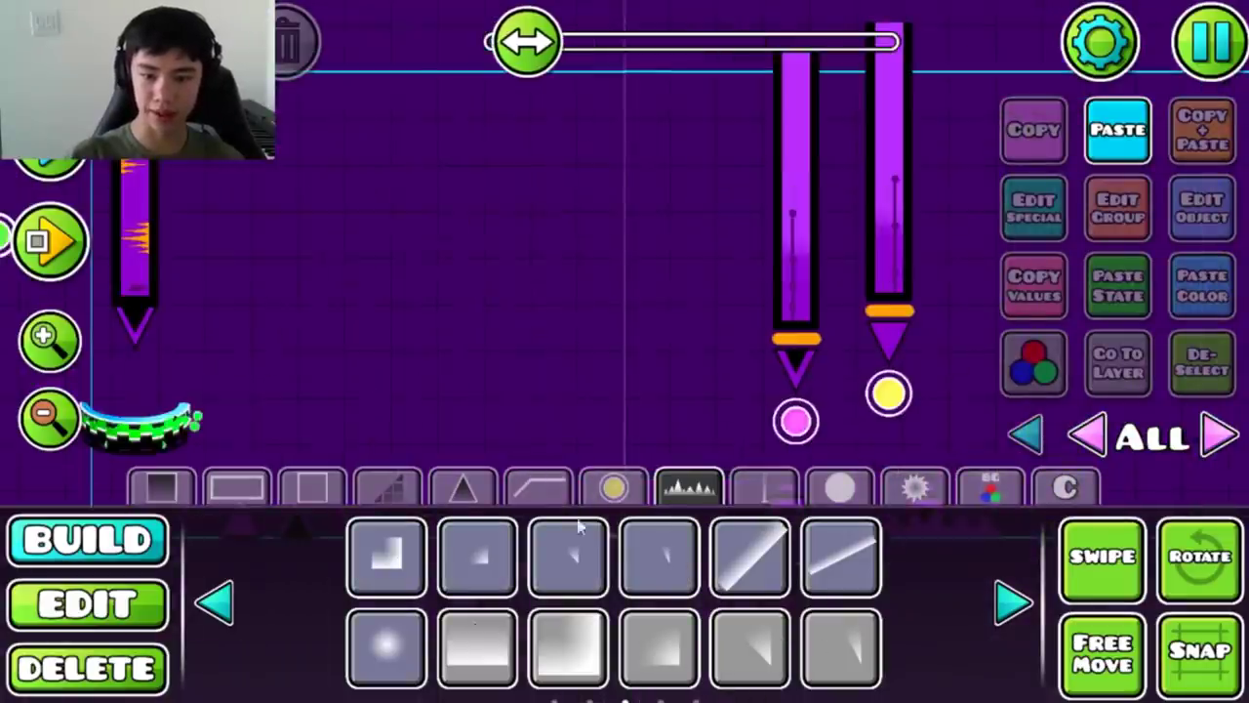
- Page through the decoration objects and place a quarter-circle decoration
left_click(764, 488)
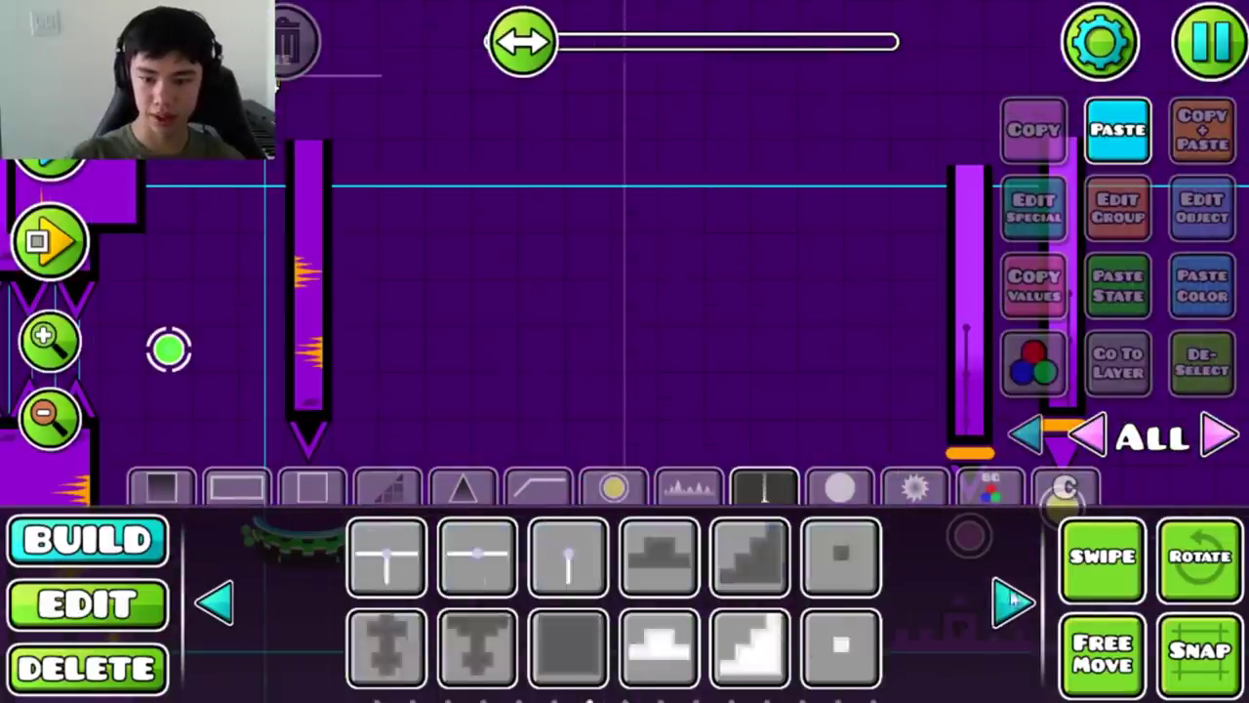
left_click(1012, 602)
left_click(1011, 602)
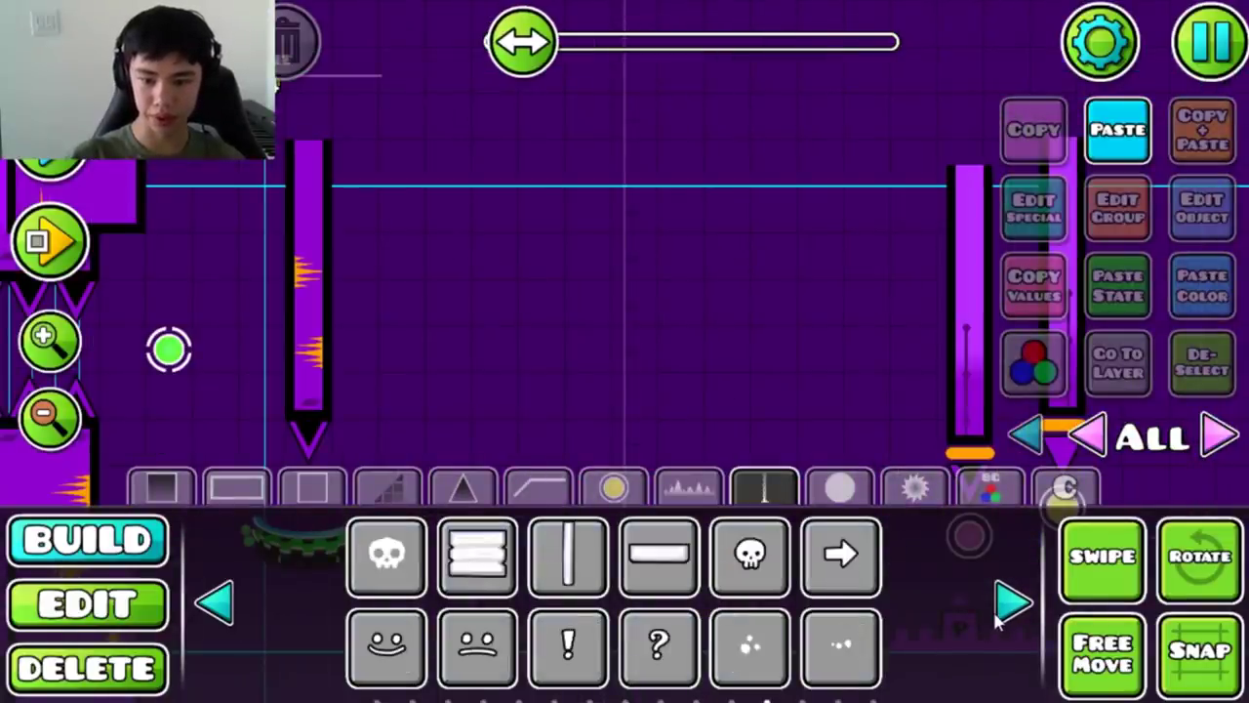
left_click(1012, 602)
left_click(1012, 602)
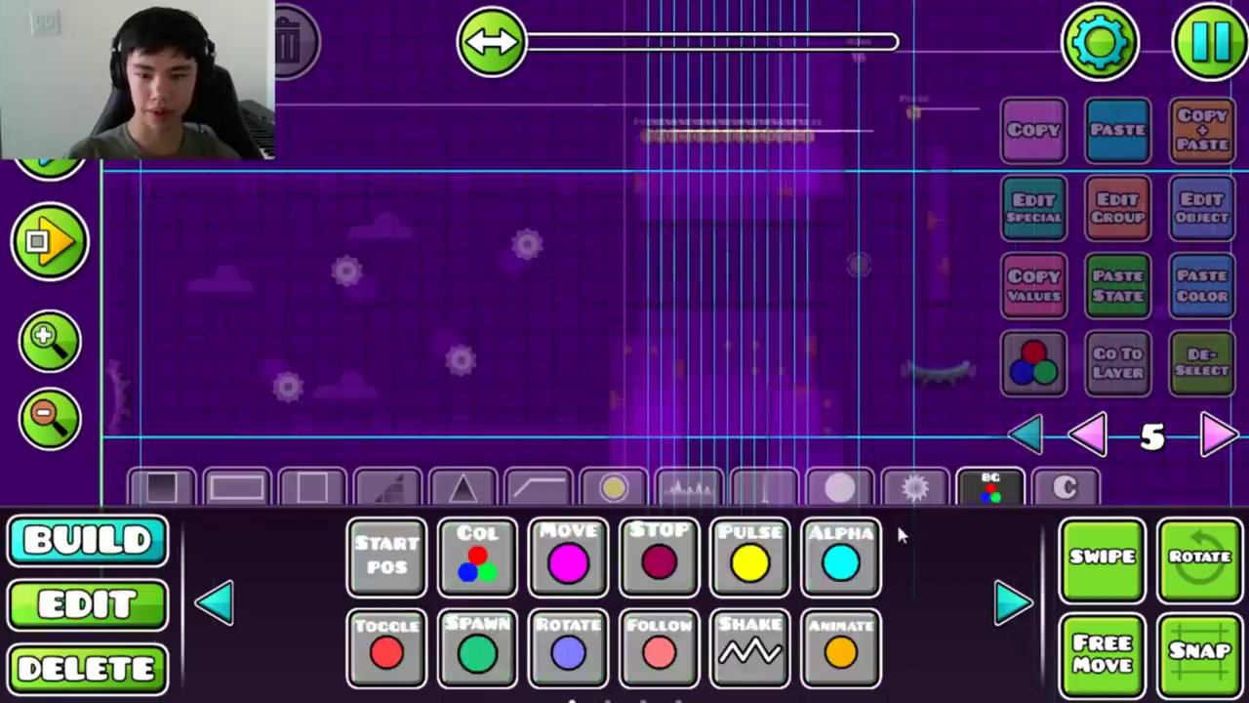
- Place a large gear from the gear tab in the background and scale it up
left_click(915, 486)
scroll(878, 337, "up", 2)
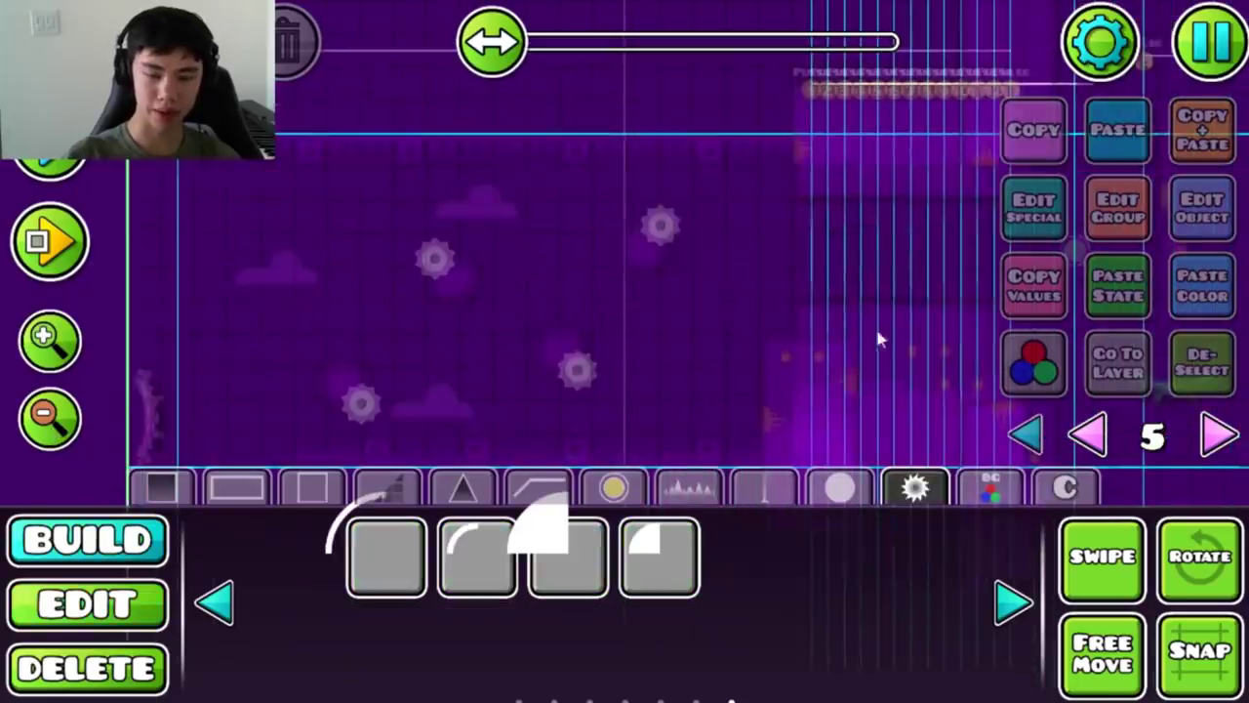
left_click(1011, 602)
left_click(1012, 602)
left_click(569, 556)
scroll(507, 293, "down", 1)
left_click(509, 266)
left_click(390, 650)
key("2")
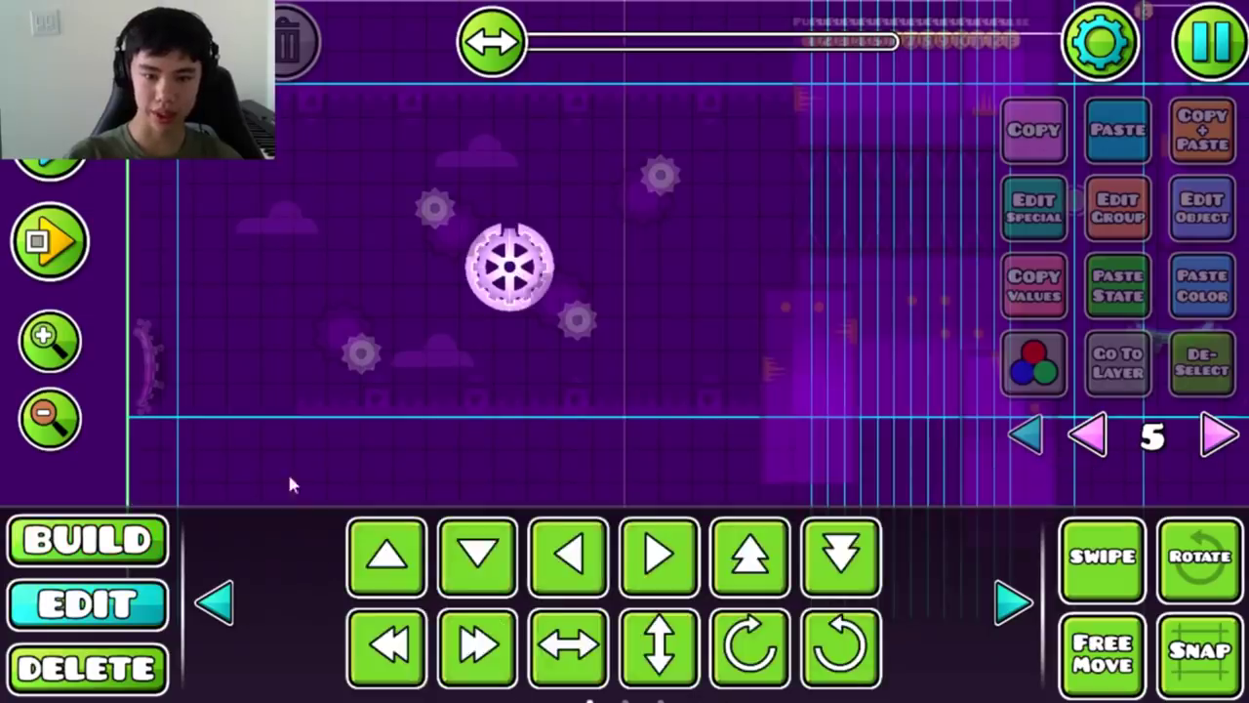
key("1")
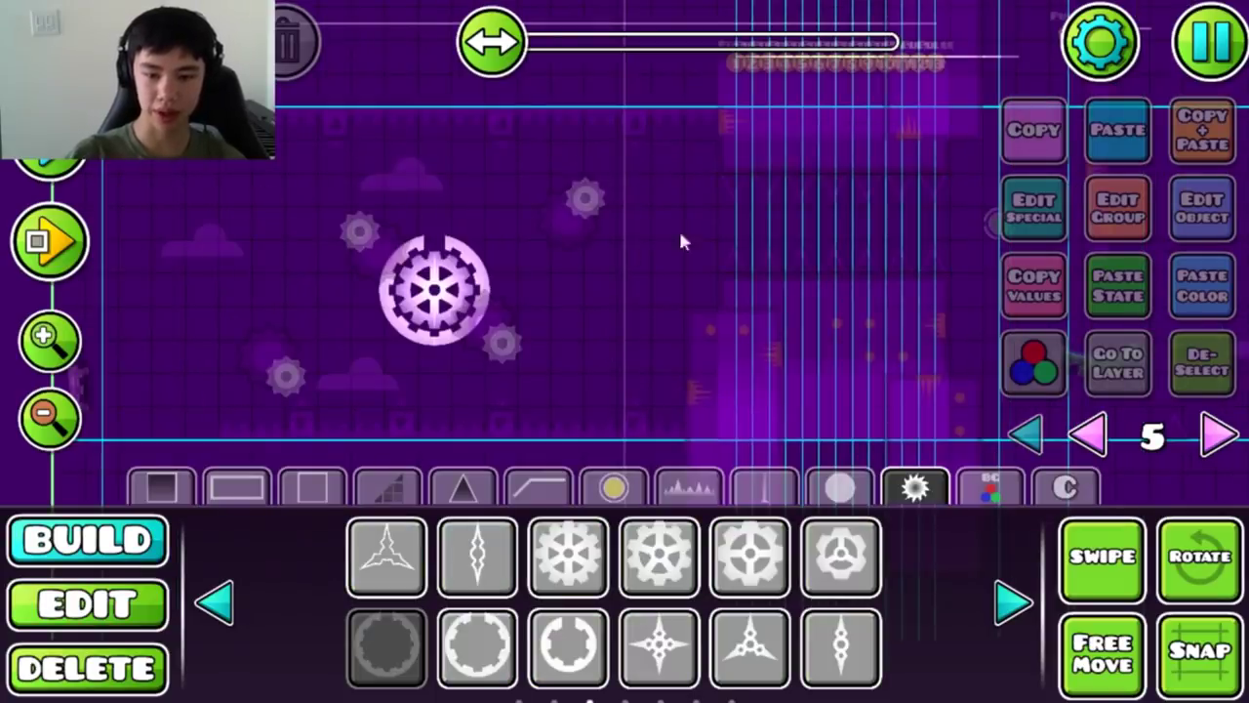
key("2")
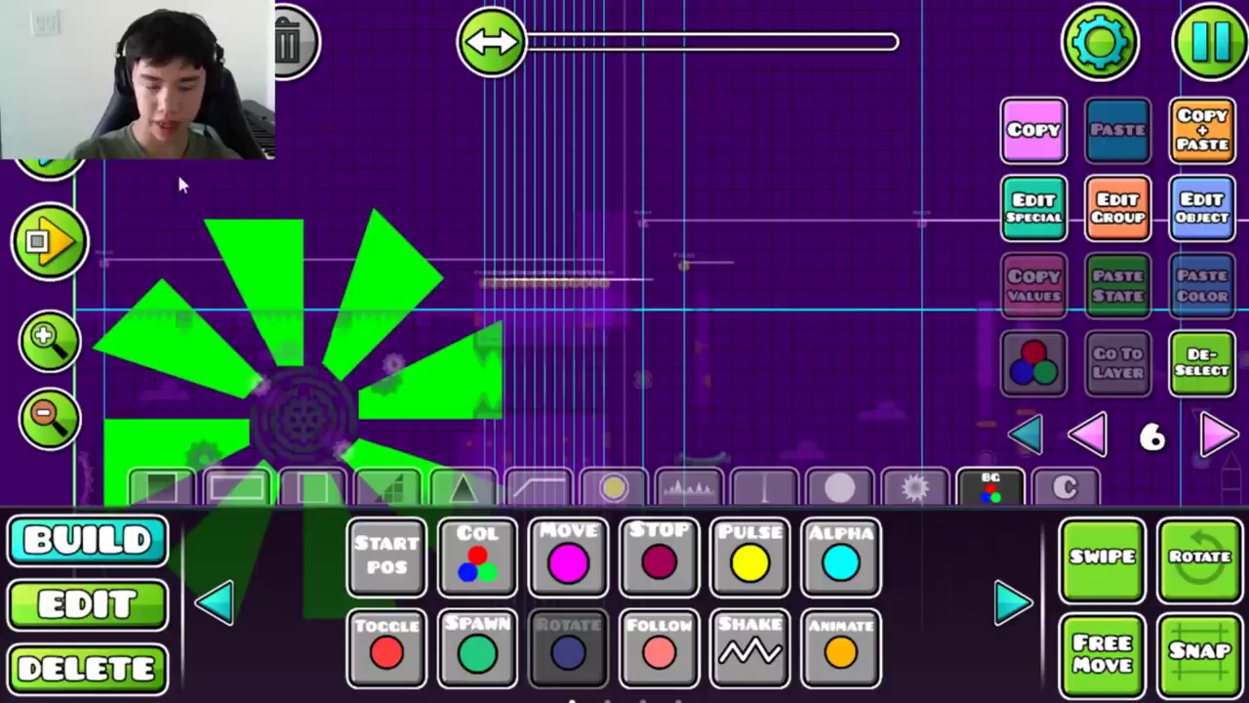
- Set the Rotate trigger to one full turn over 15 seconds, then playtest the spin
left_click(1202, 207)
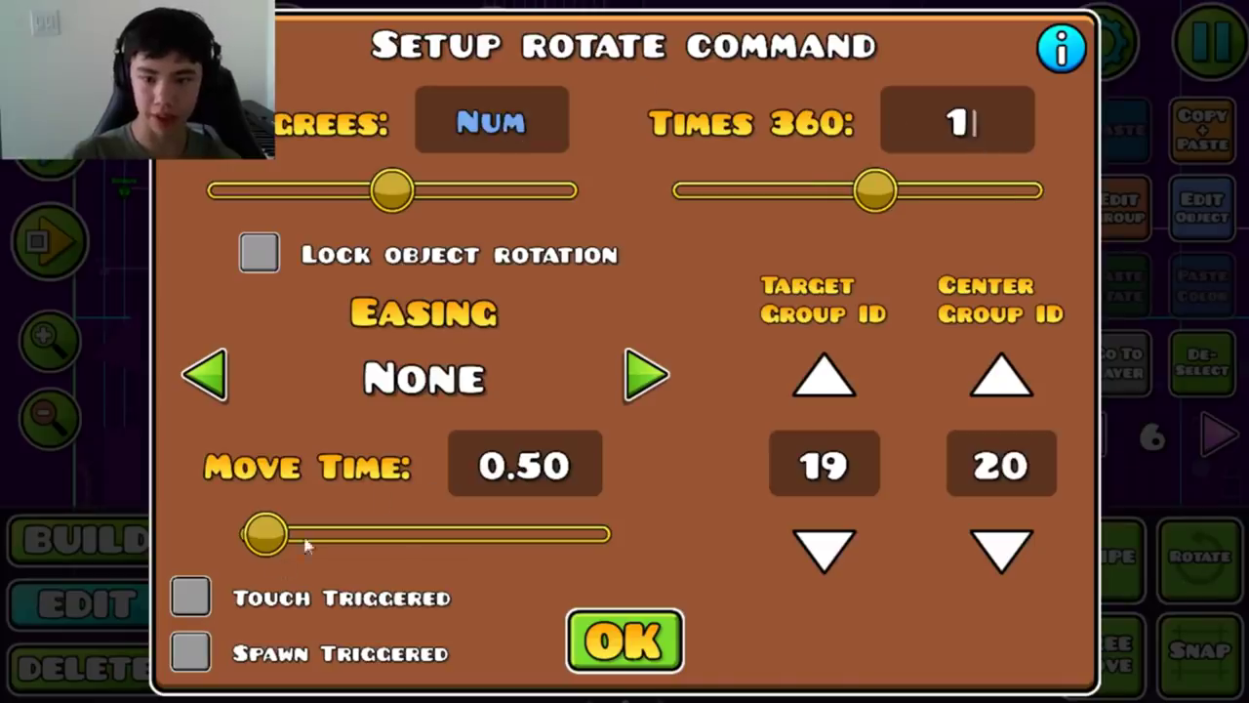
type("1")
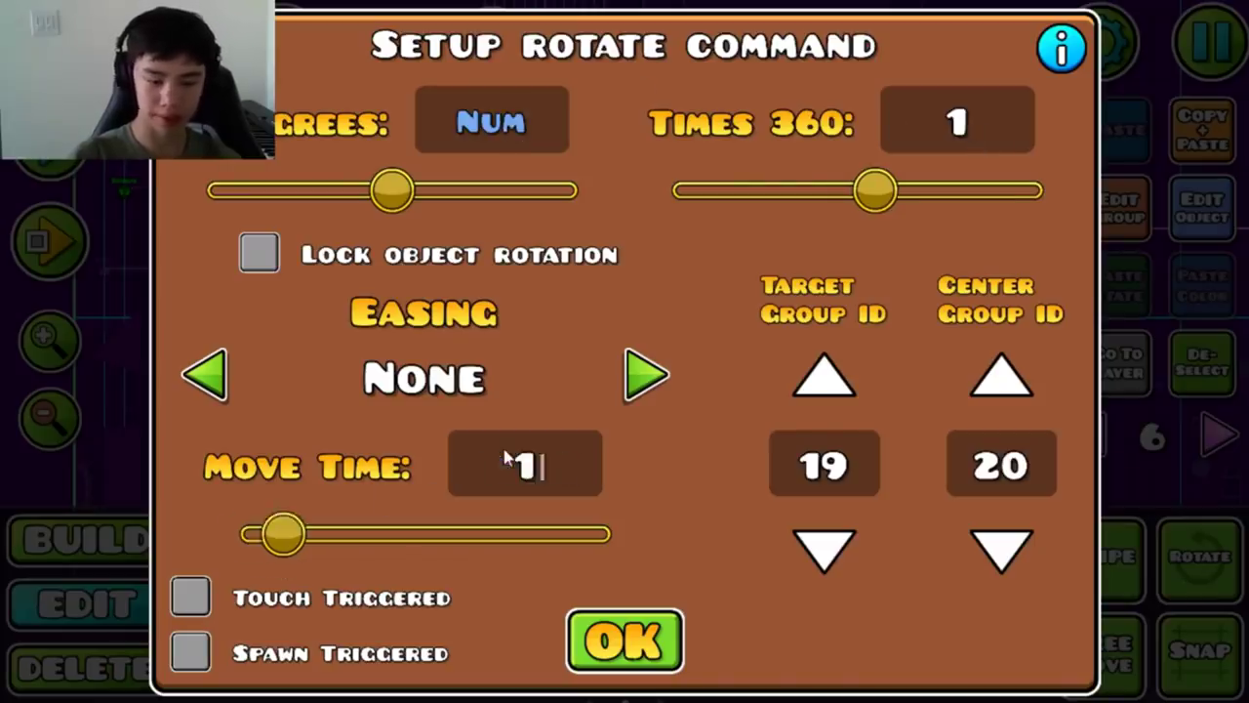
type("5")
left_click(1014, 107)
key("Escape")
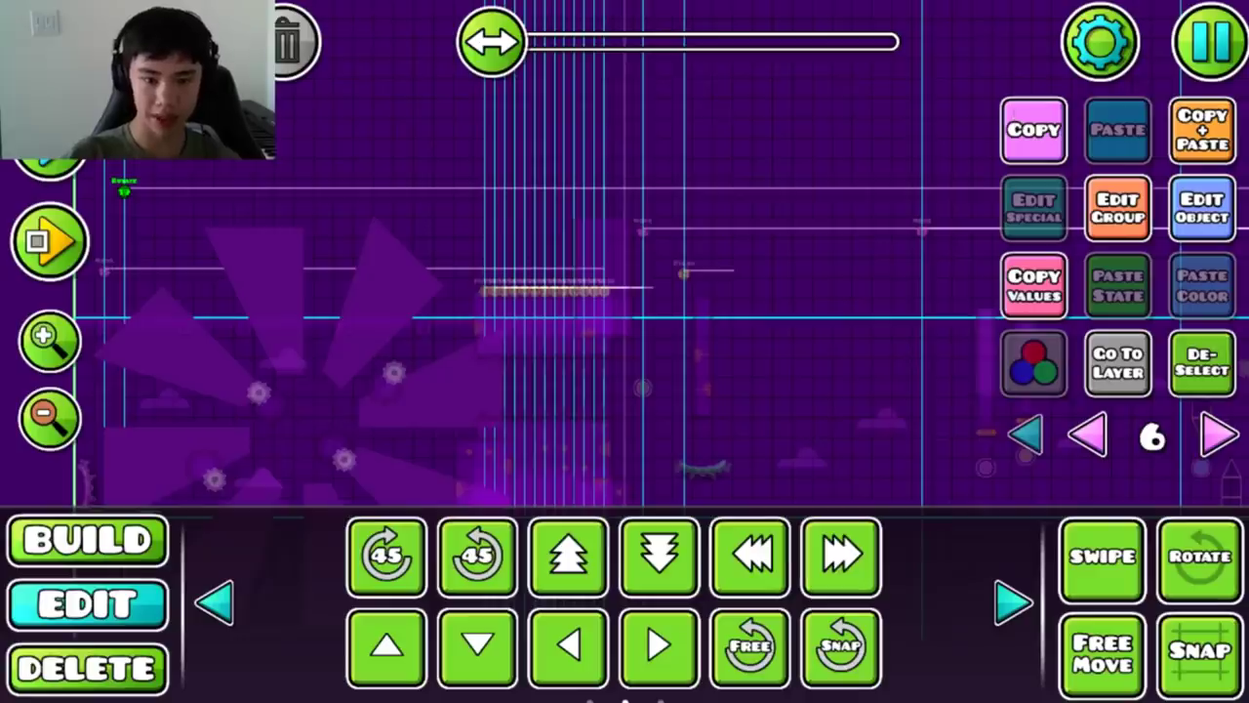
left_click(71, 242)
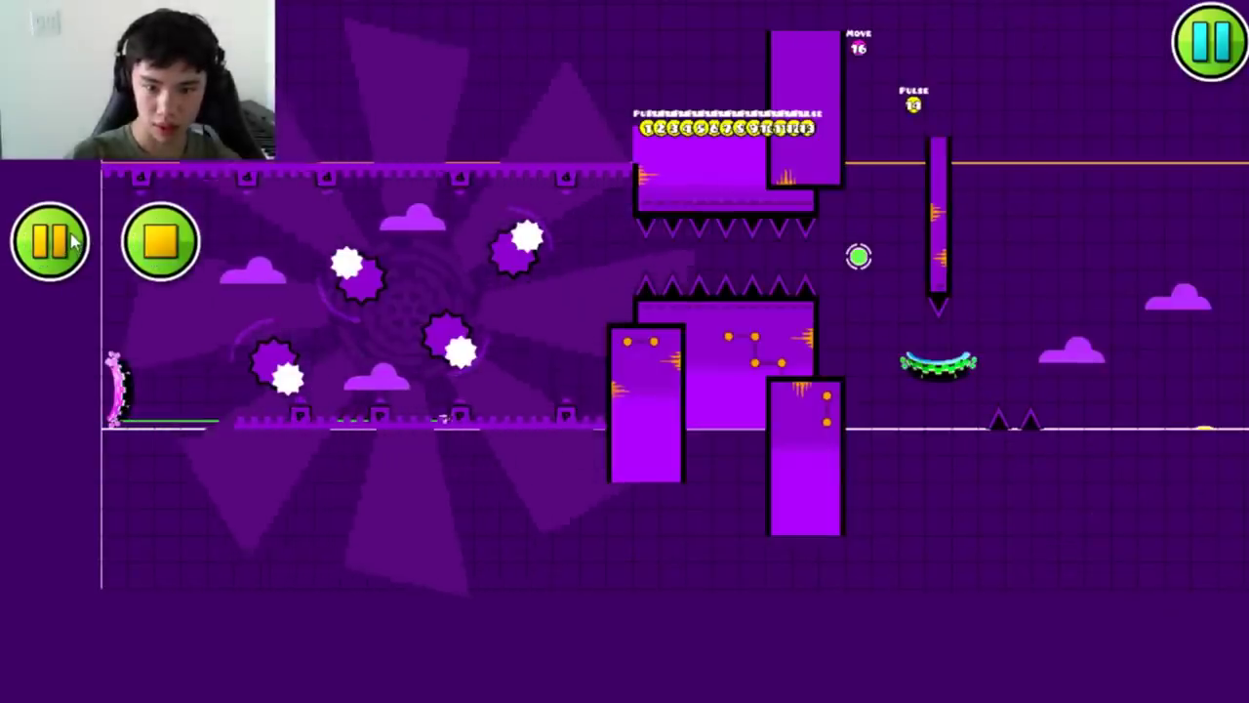
left_click(156, 242)
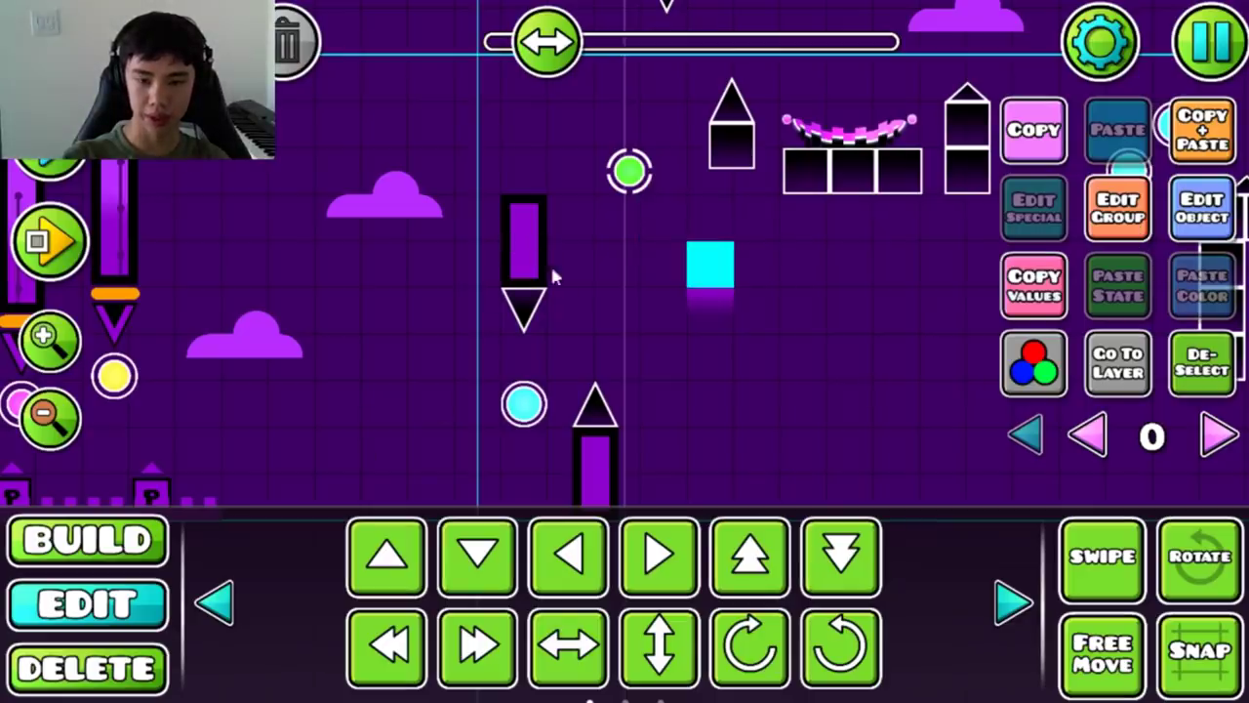
- Drag the hue to purple to recolour the selected short spike pillars
scroll(552, 276, "down", 4)
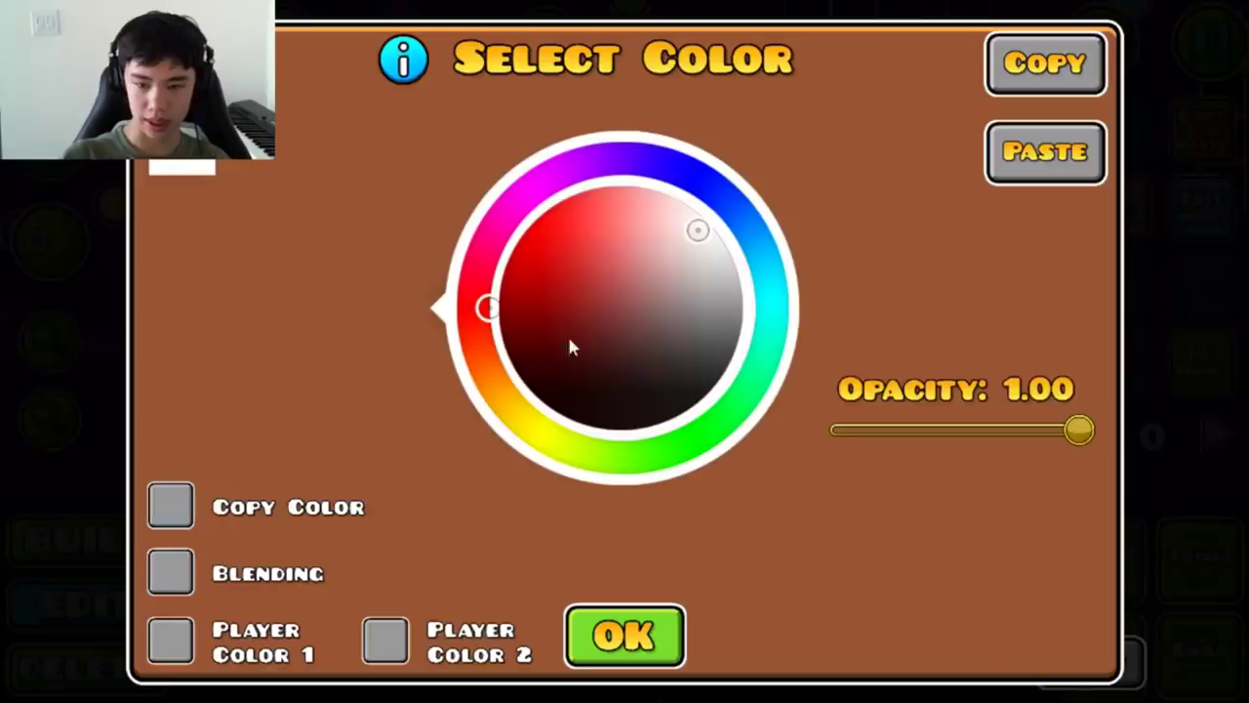
mouse_move(507, 234)
left_mouse_down()
mouse_move(553, 189)
mouse_move(610, 173)
left_mouse_up()
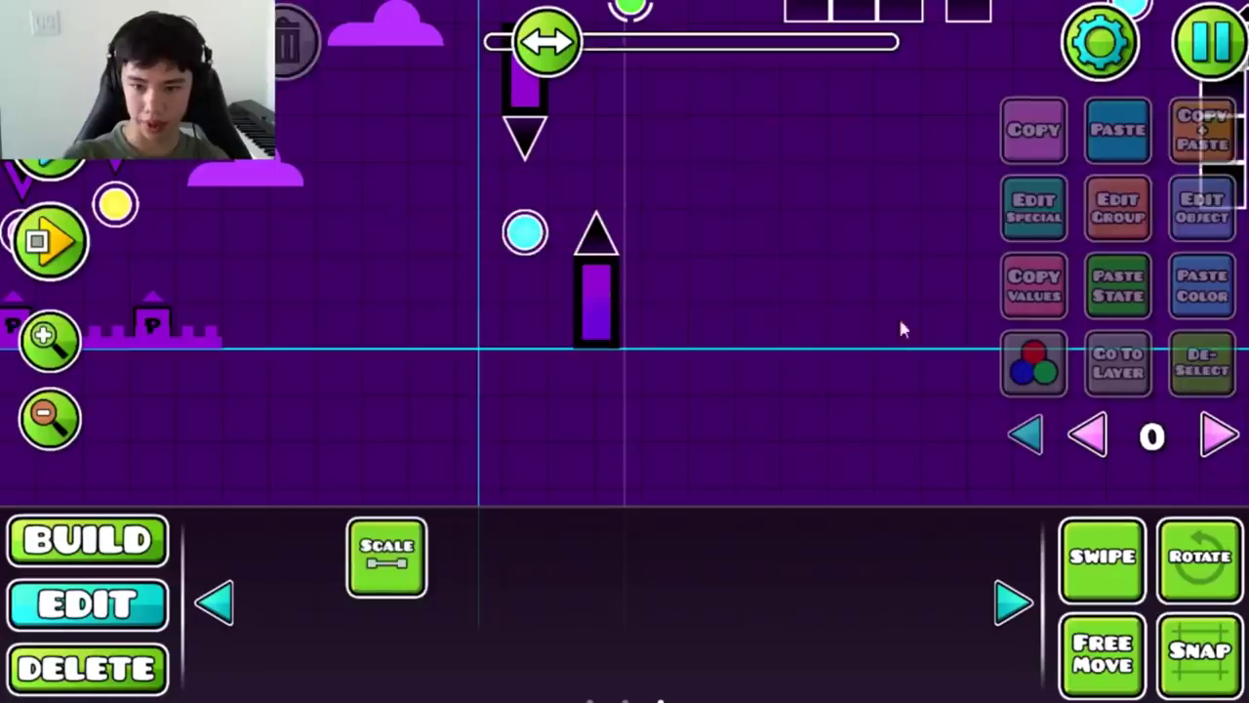
scroll(731, 293, "up", 2)
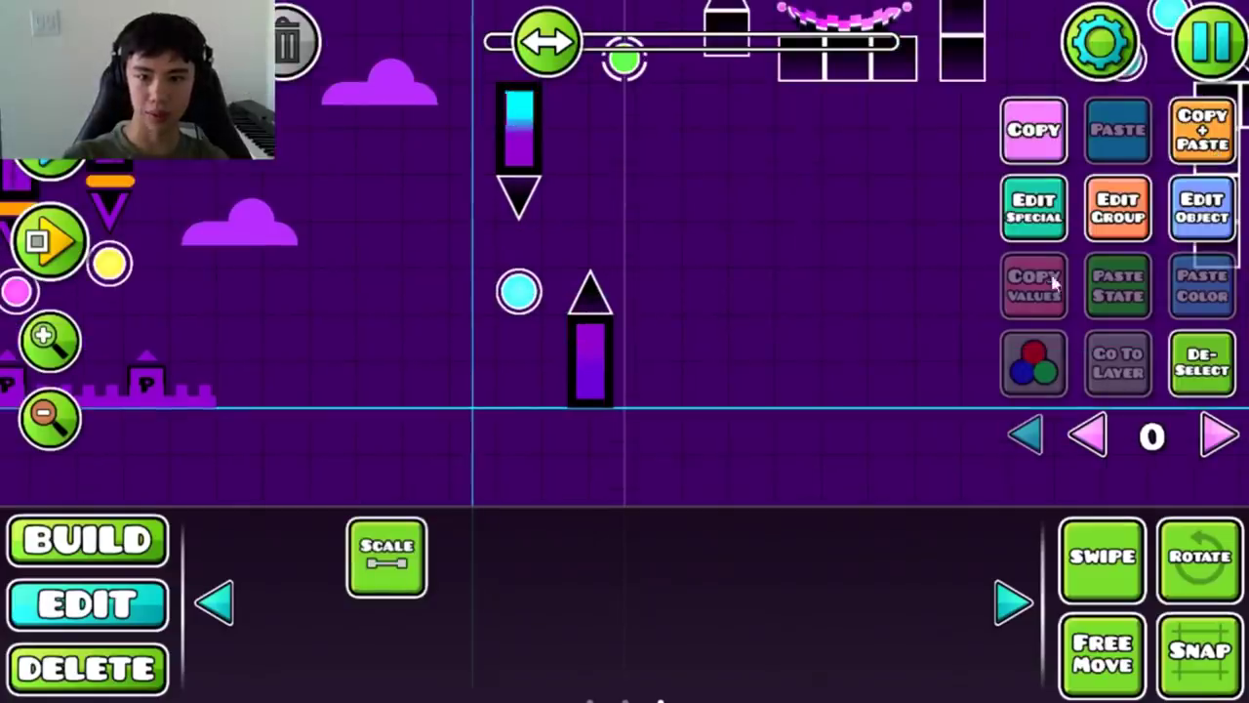
- Select the tall outlined pillar under the pink pad and colour it purple
left_click(1198, 208)
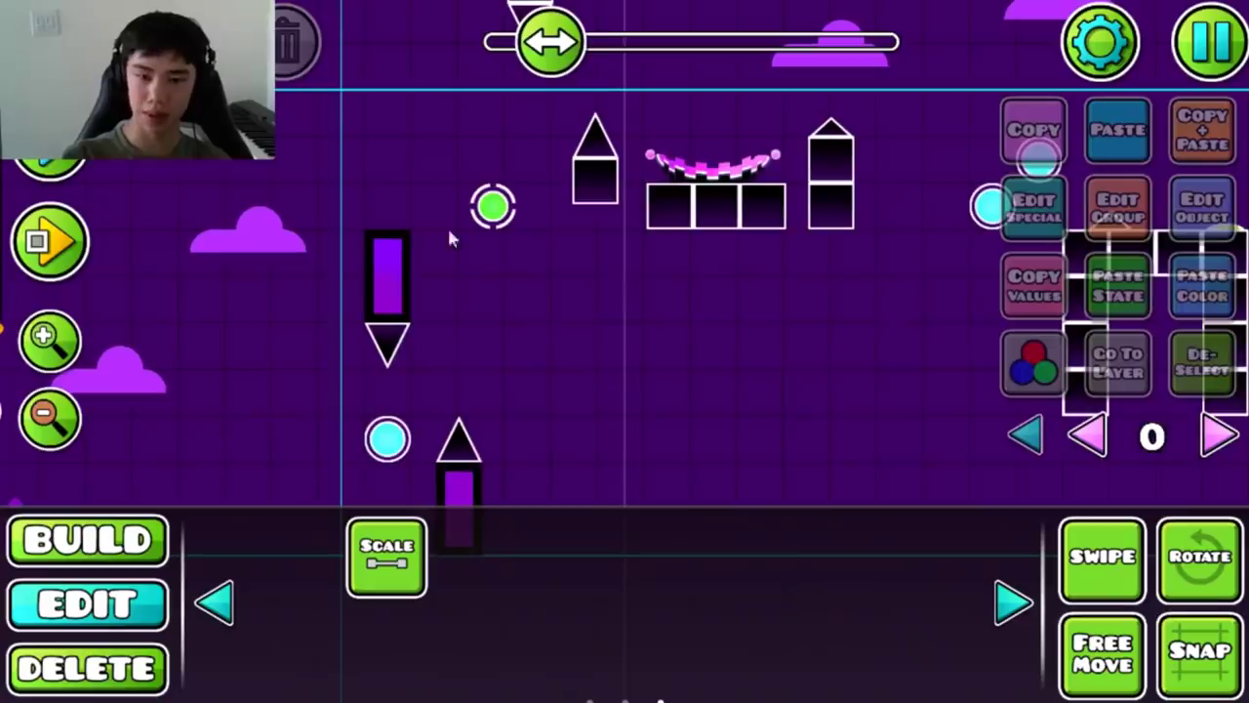
left_click_drag(359, 237, 157, 426)
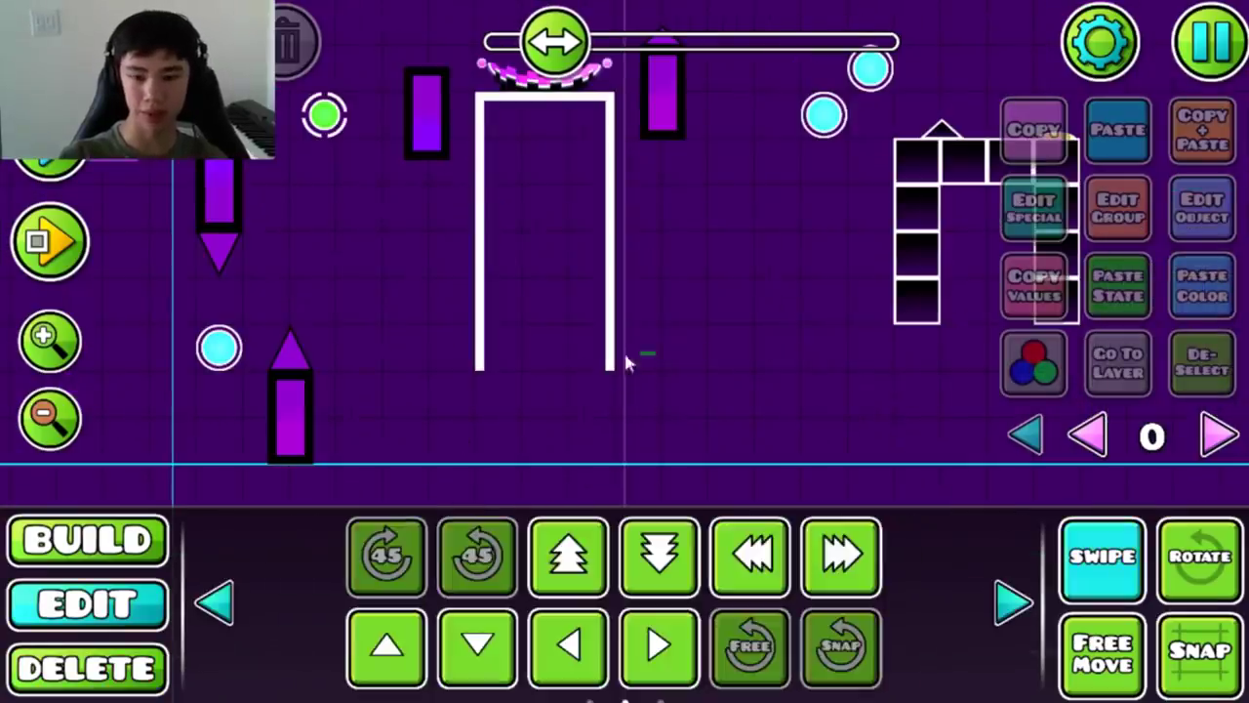
left_click(610, 349)
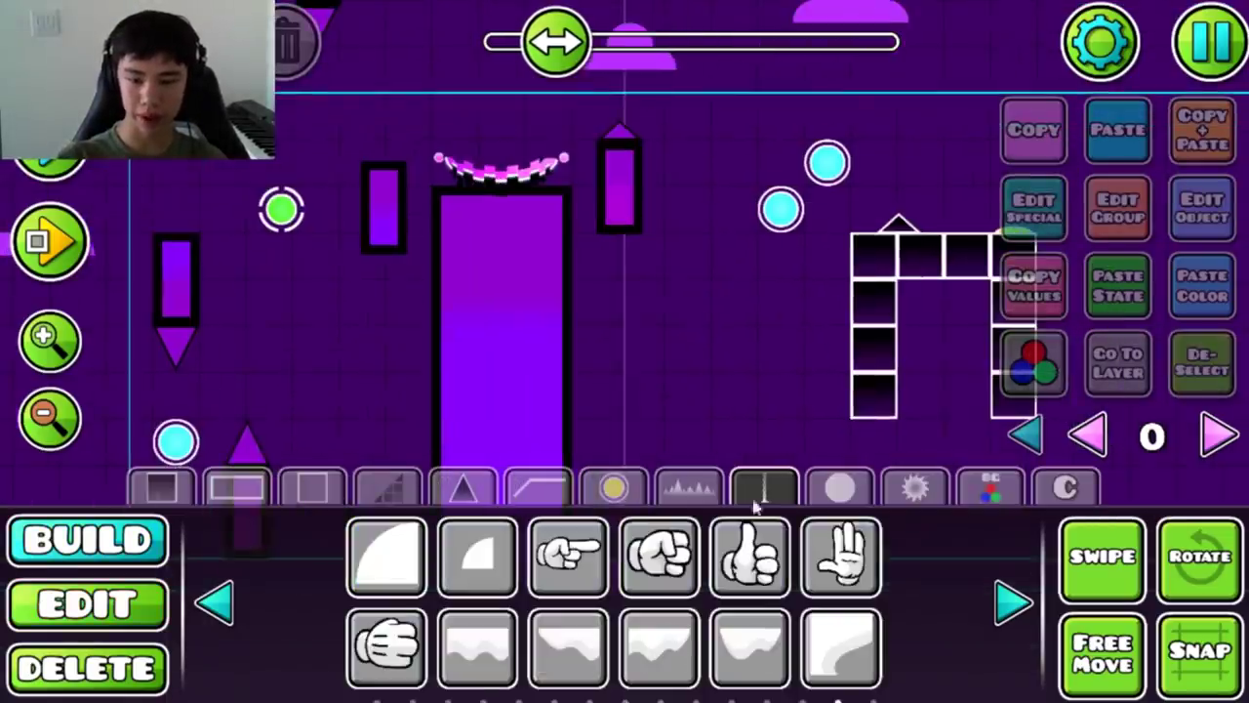
- Place L-shaped line, hexagon and round decoration pieces, then copy and paste the spikes
left_click(765, 488)
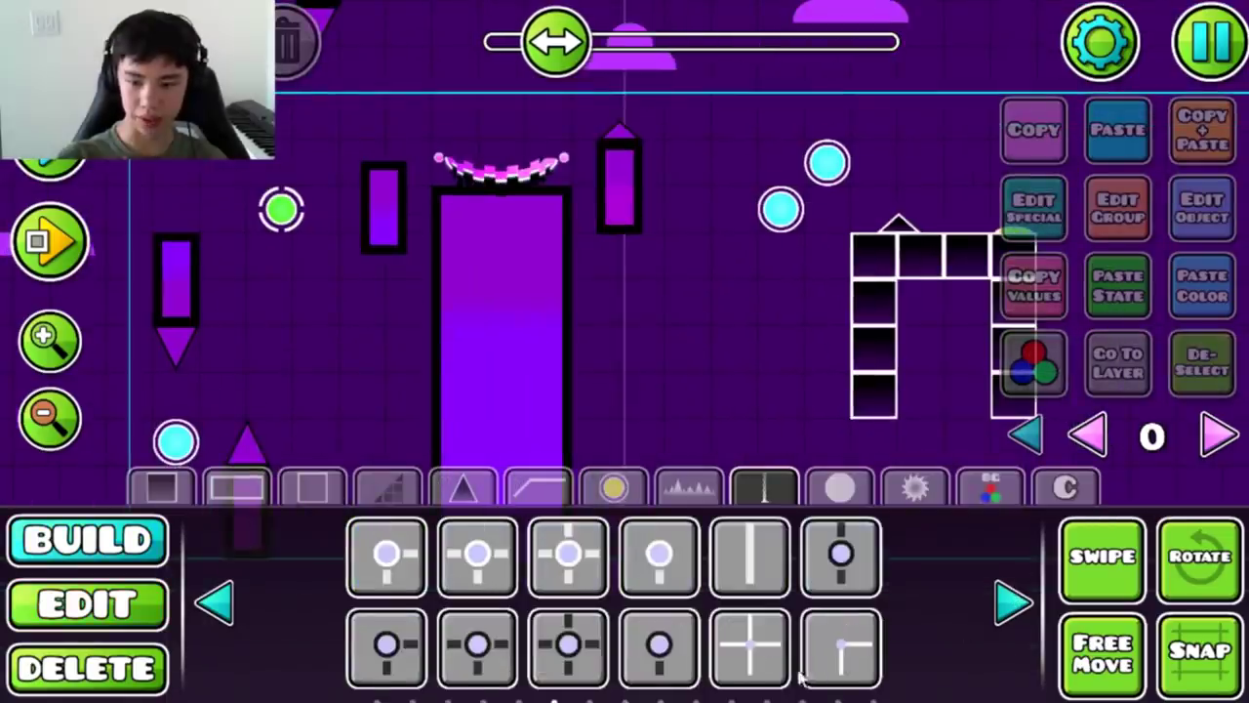
left_click(1013, 603)
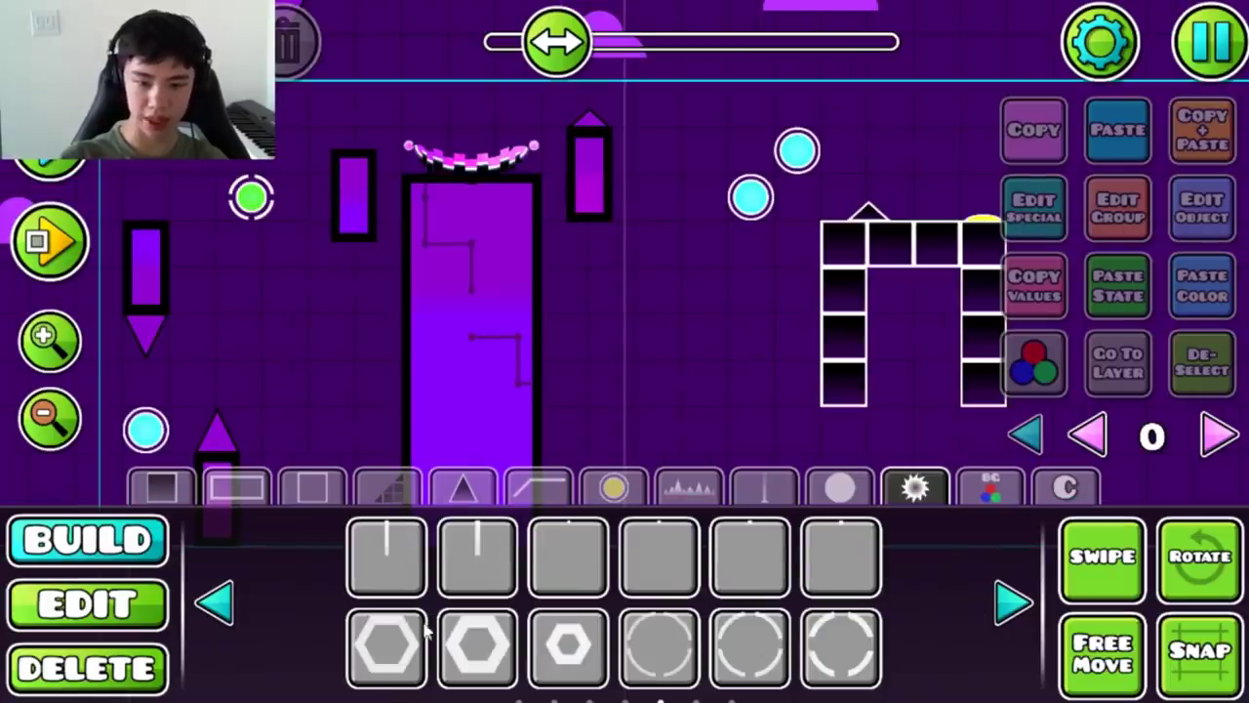
left_click(420, 639)
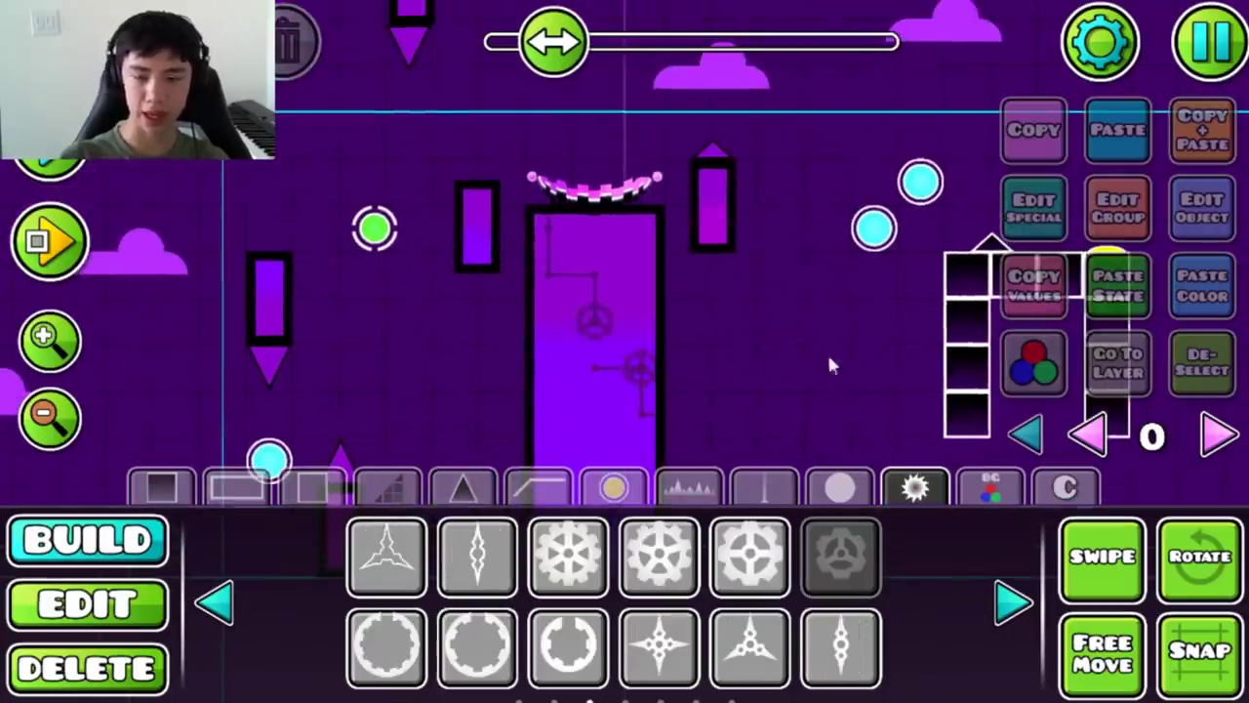
left_click(839, 487)
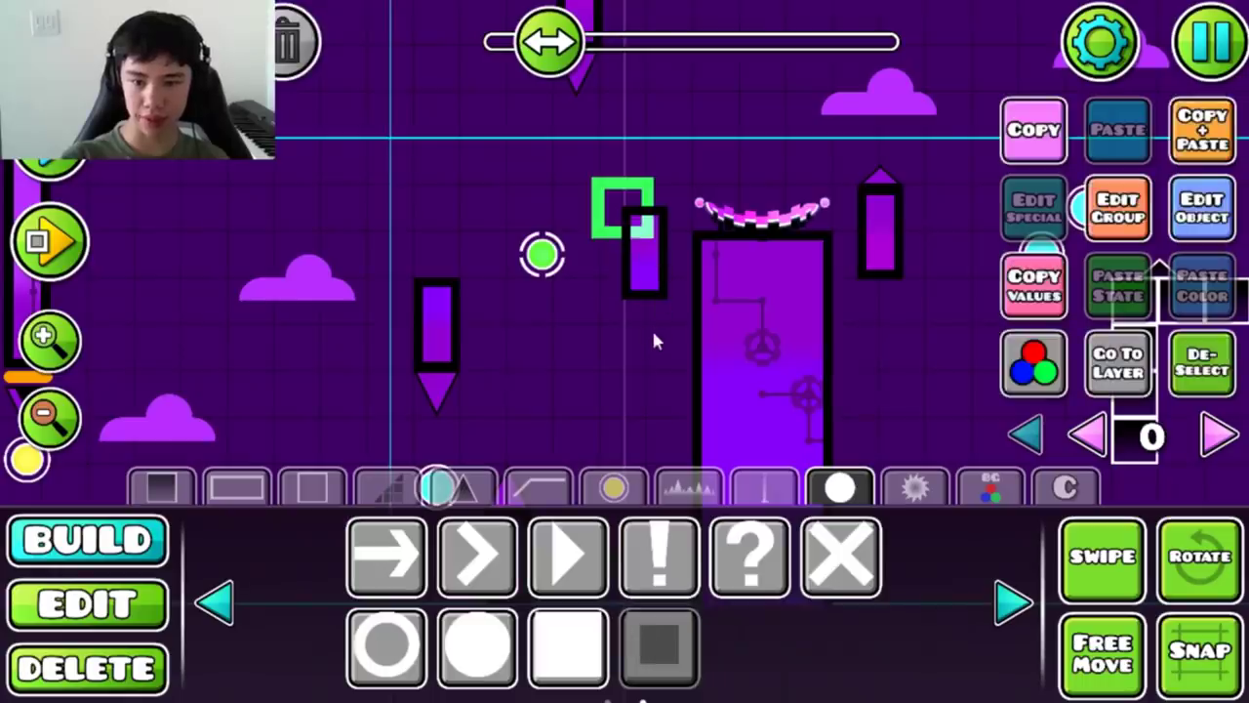
left_click(87, 603)
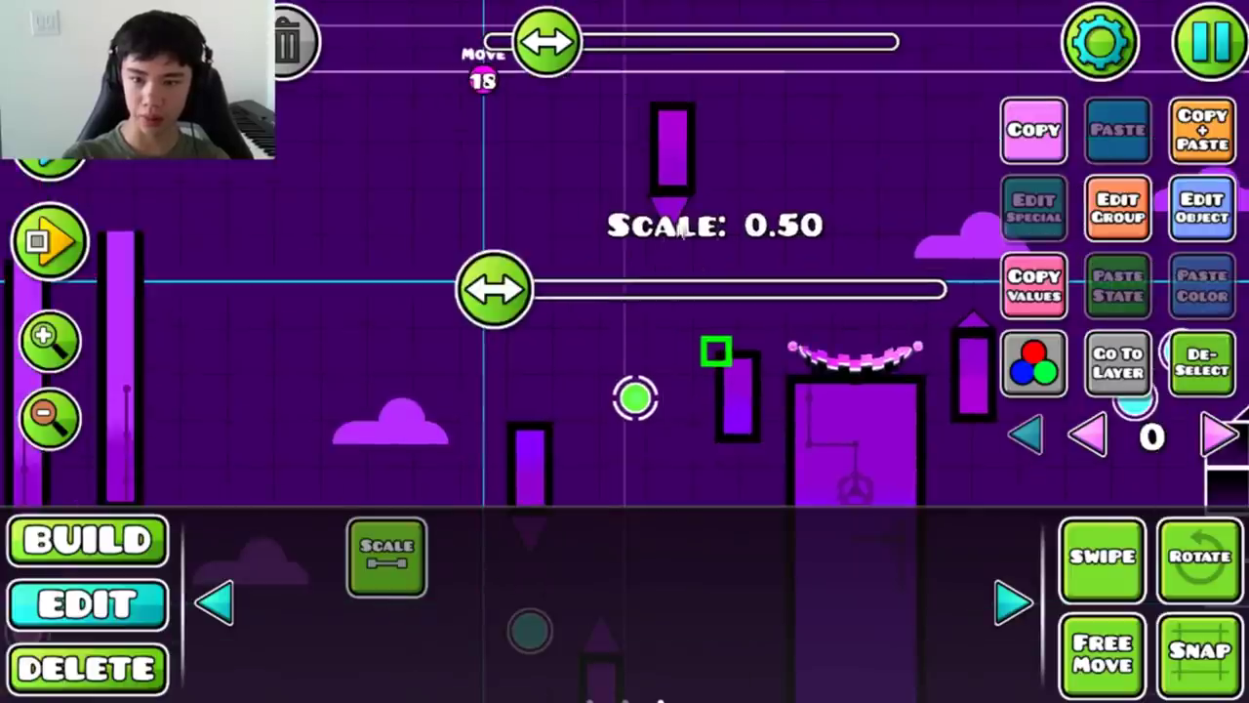
left_click(1201, 136)
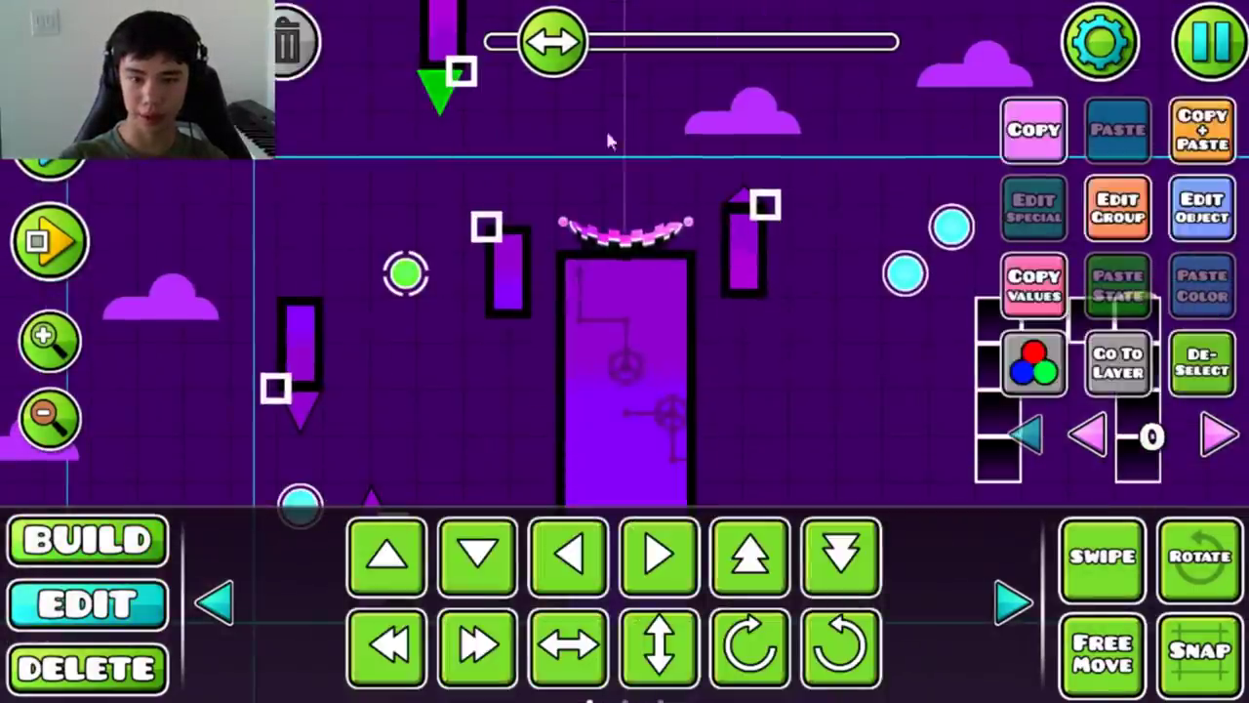
left_click(1203, 144)
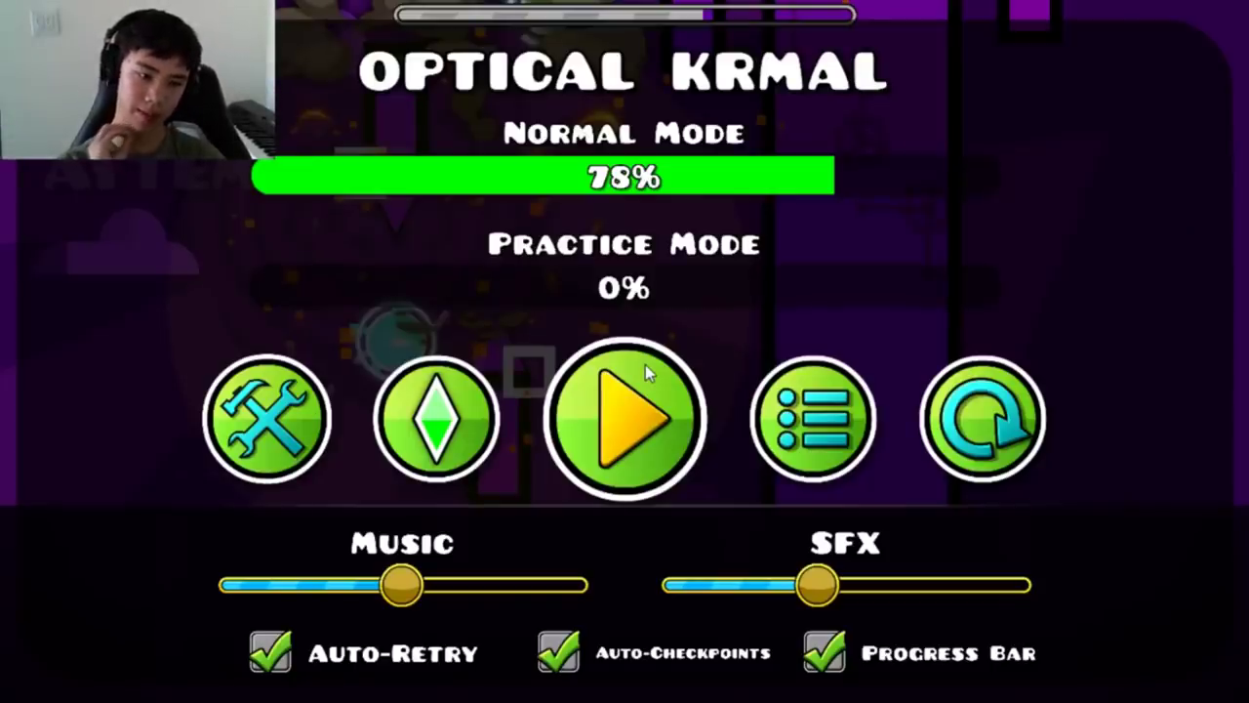
- Playtest the level, then select the tall purple pillar and browse the block and glow pieces
left_click(645, 364)
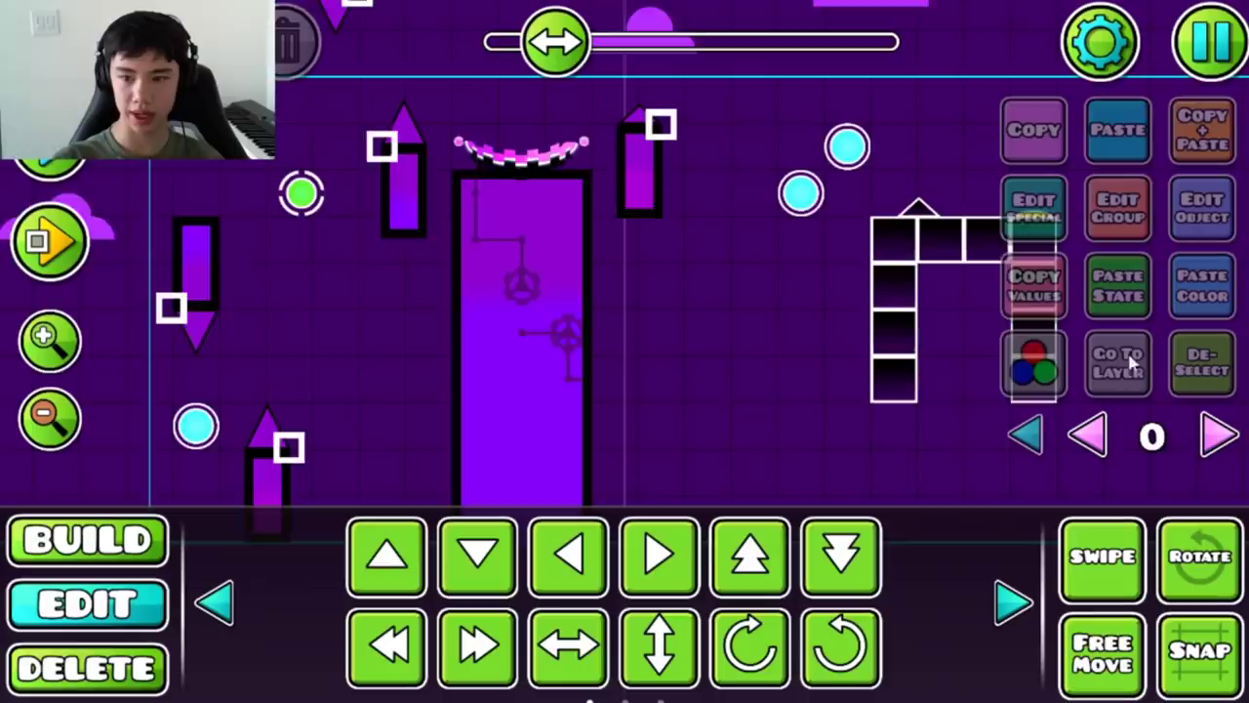
left_click_drag(798, 327, 697, 343)
left_click(491, 456, "shift")
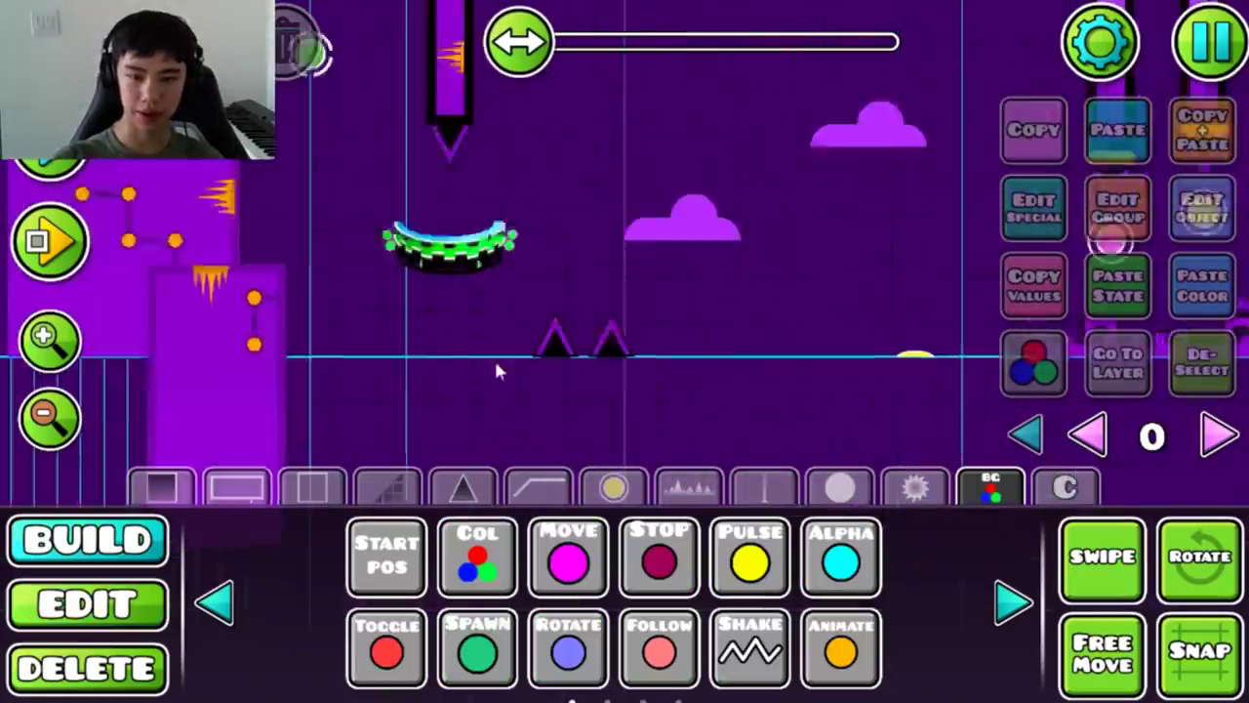
left_click_drag(493, 369, 655, 346)
left_click(764, 486)
left_click(689, 486)
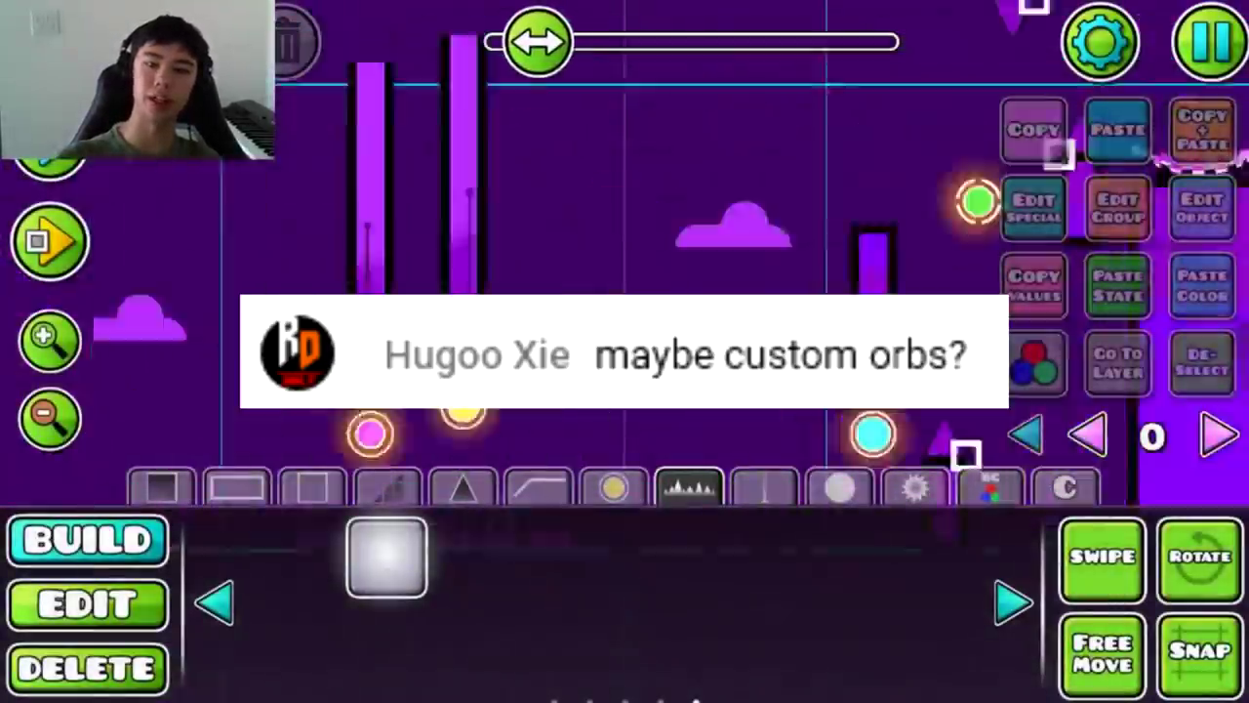
scroll(302, 280, "left", 12)
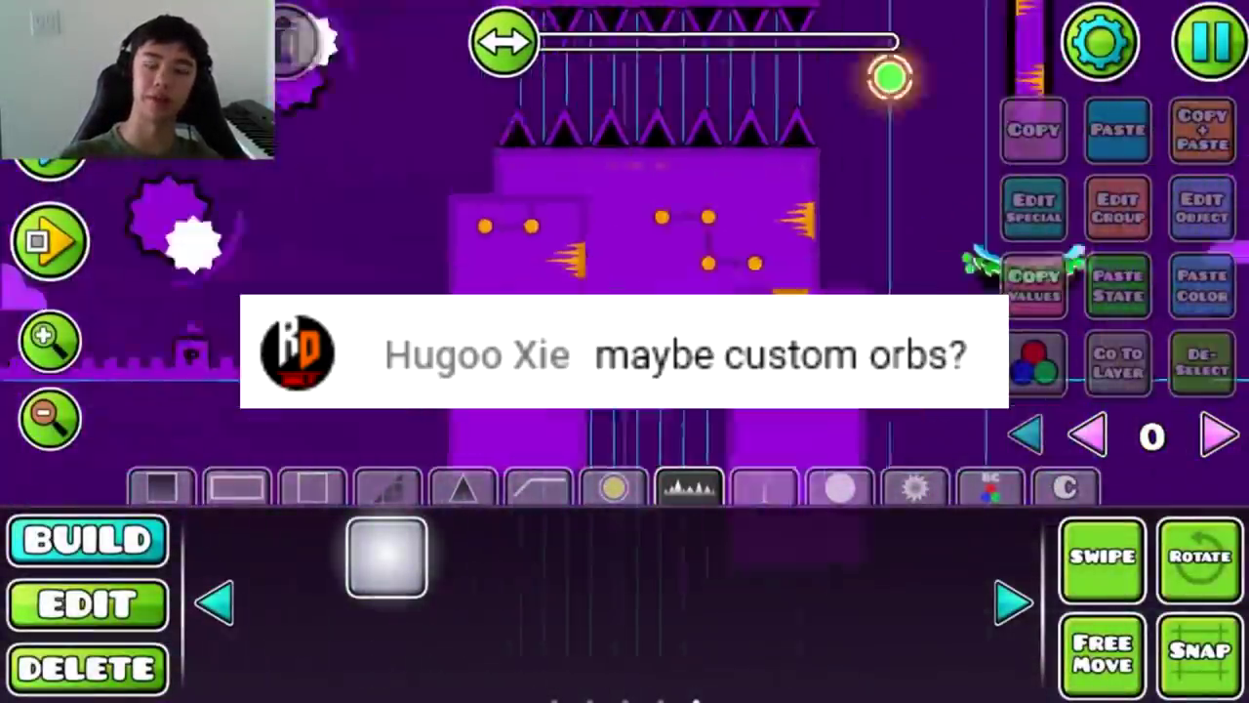
- Place a small dot decoration beneath the hanging spike and scale it
scroll(303, 280, "right", 3)
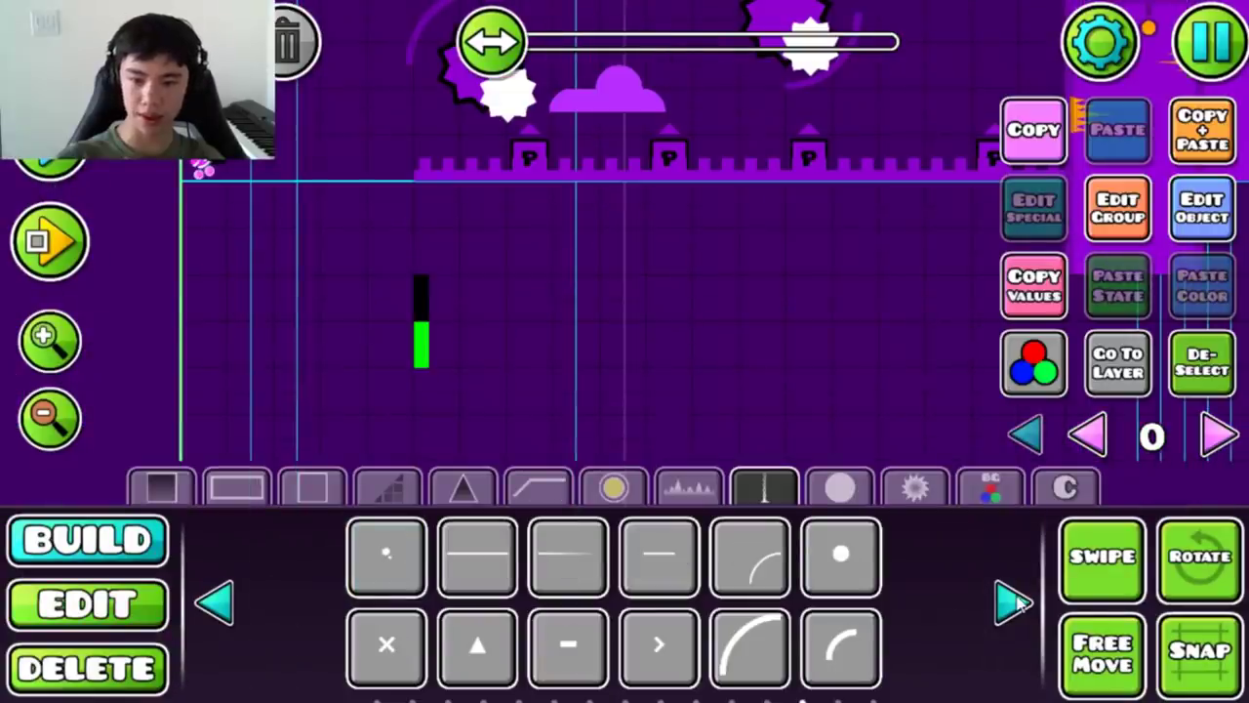
left_click(841, 554)
left_click(447, 277)
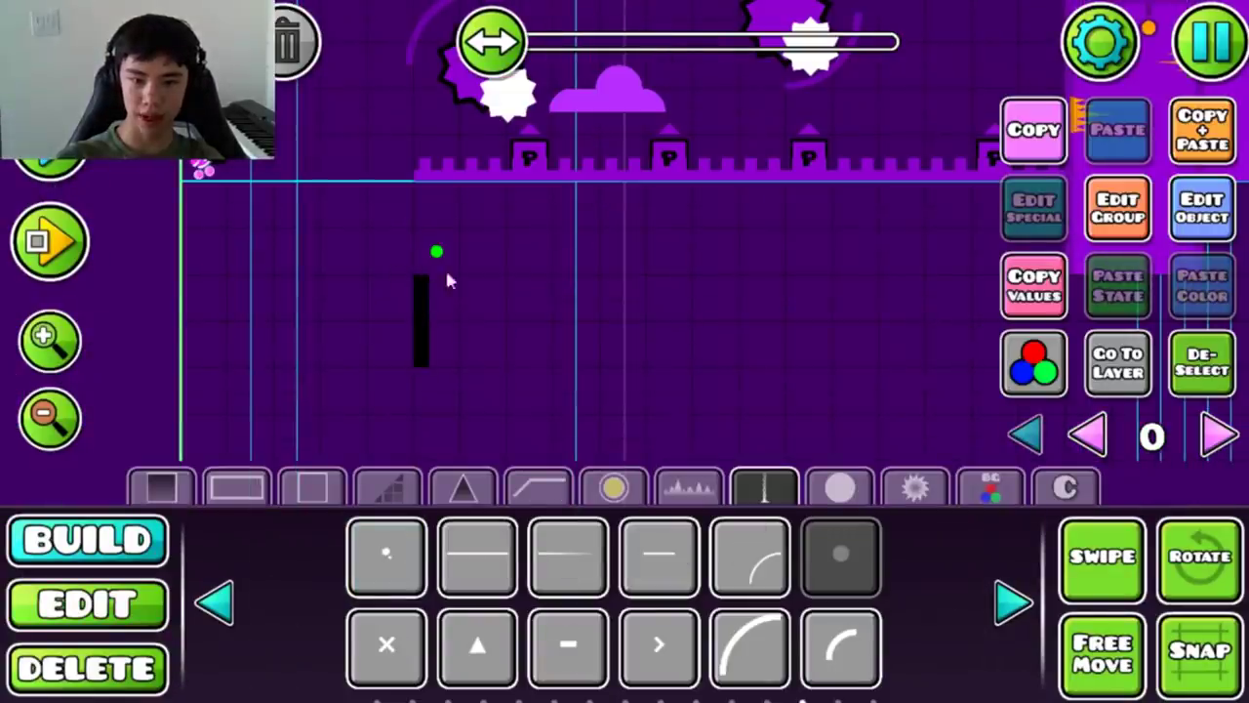
left_click(88, 603)
left_click(214, 600)
left_click(946, 384)
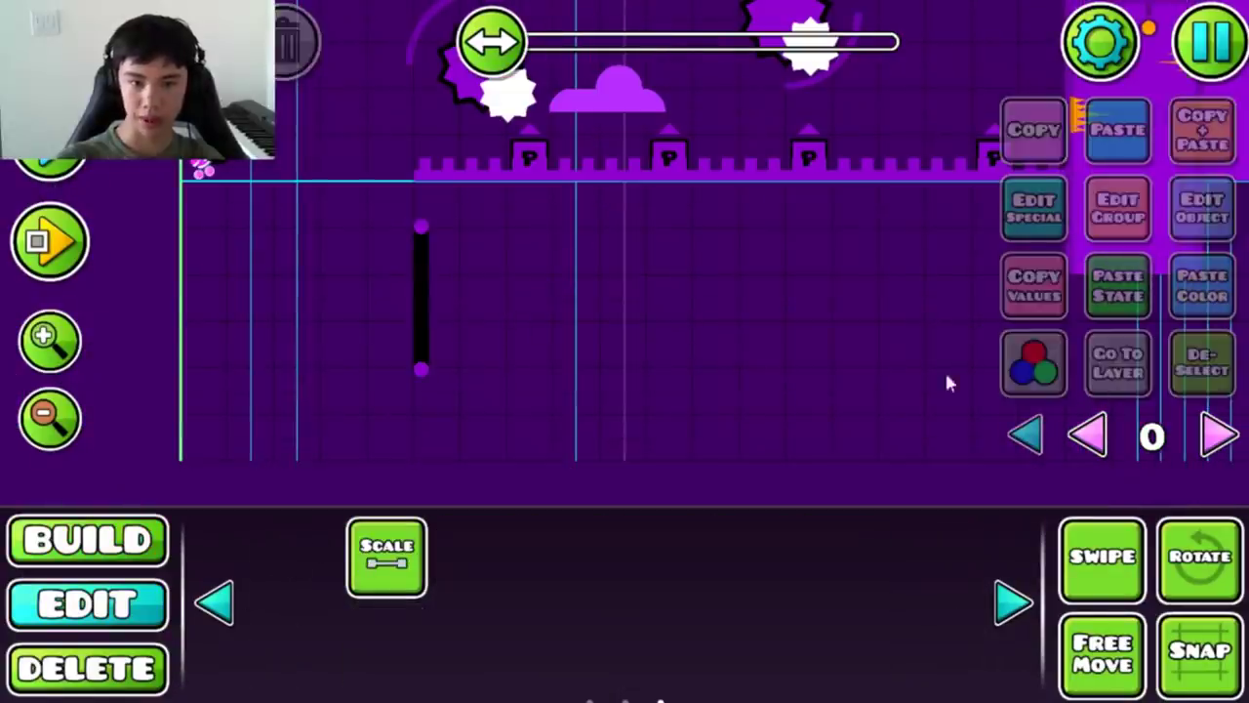
- Select the thin green bar pieces, delete the extras and arrange the rest into the pad
left_click(421, 293)
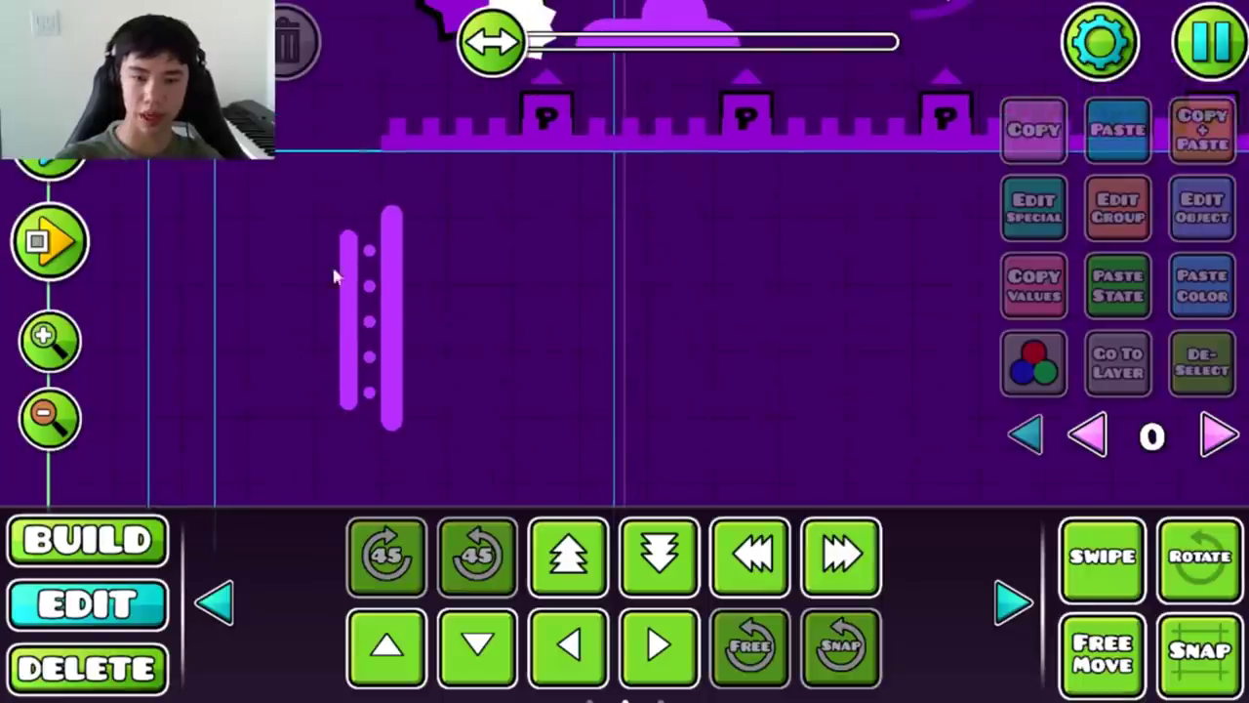
left_click_drag(334, 273, 451, 451)
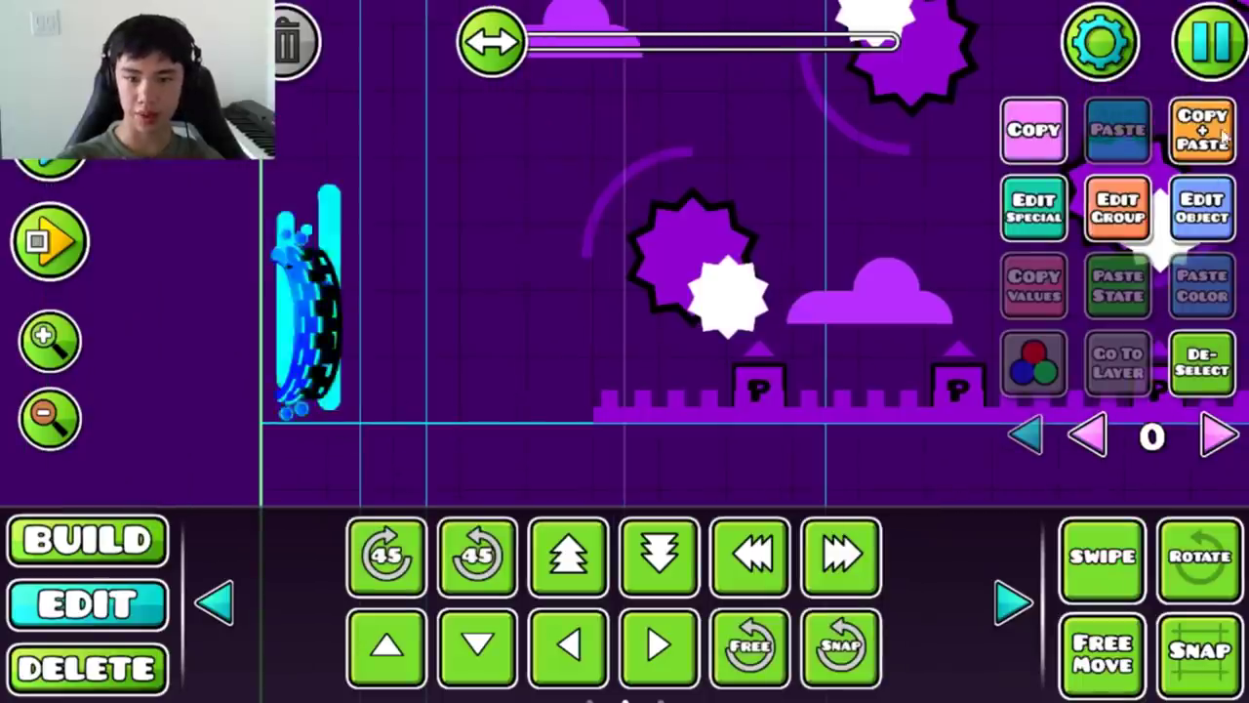
left_click(88, 667)
left_click_drag(488, 345, 448, 469)
left_click(88, 605)
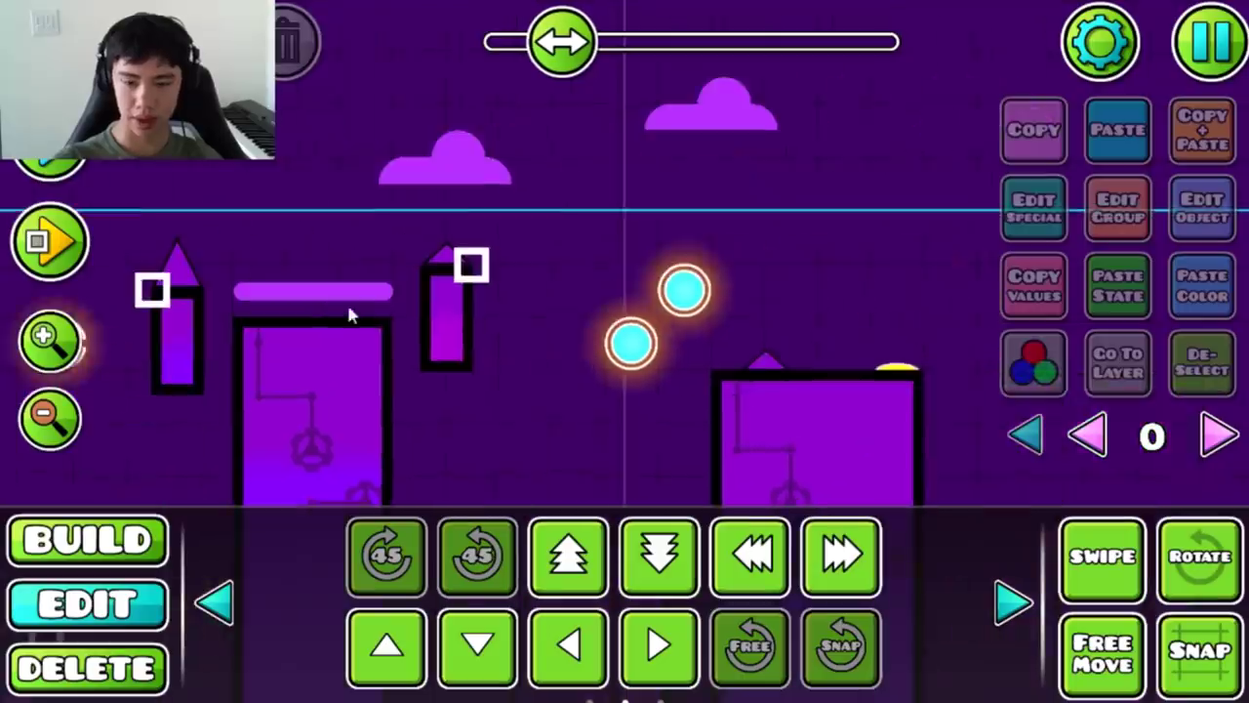
left_click_drag(450, 272, 645, 202)
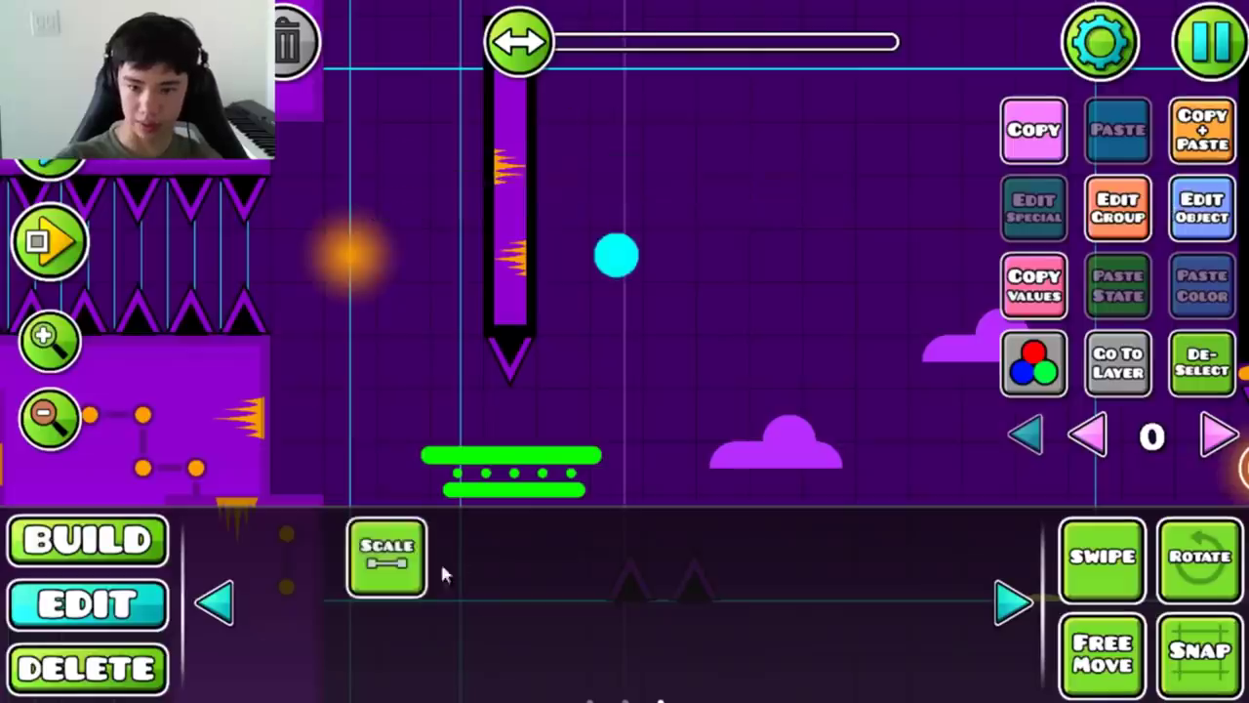
- Scale the green circle to 0.65, set its detail colour, and place the cyan circle on the yellow orb
left_click(386, 555)
left_click_drag(398, 184, 419, 184)
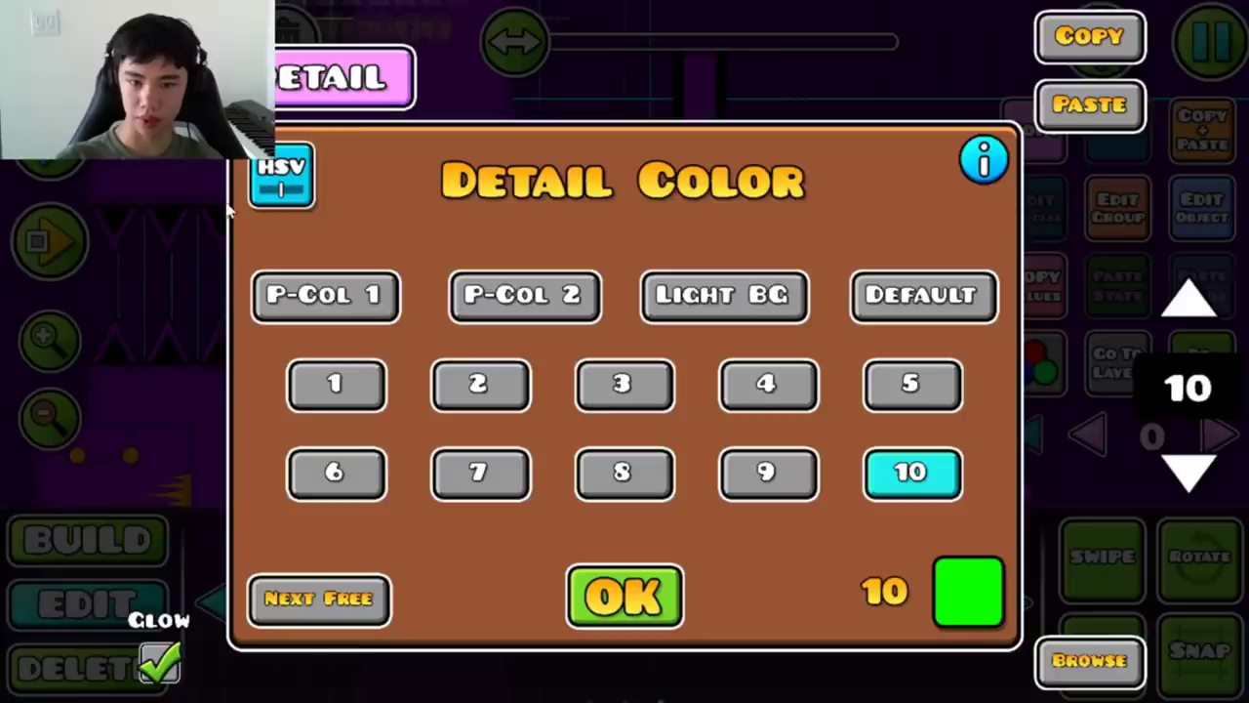
left_click(279, 178)
left_click(624, 571)
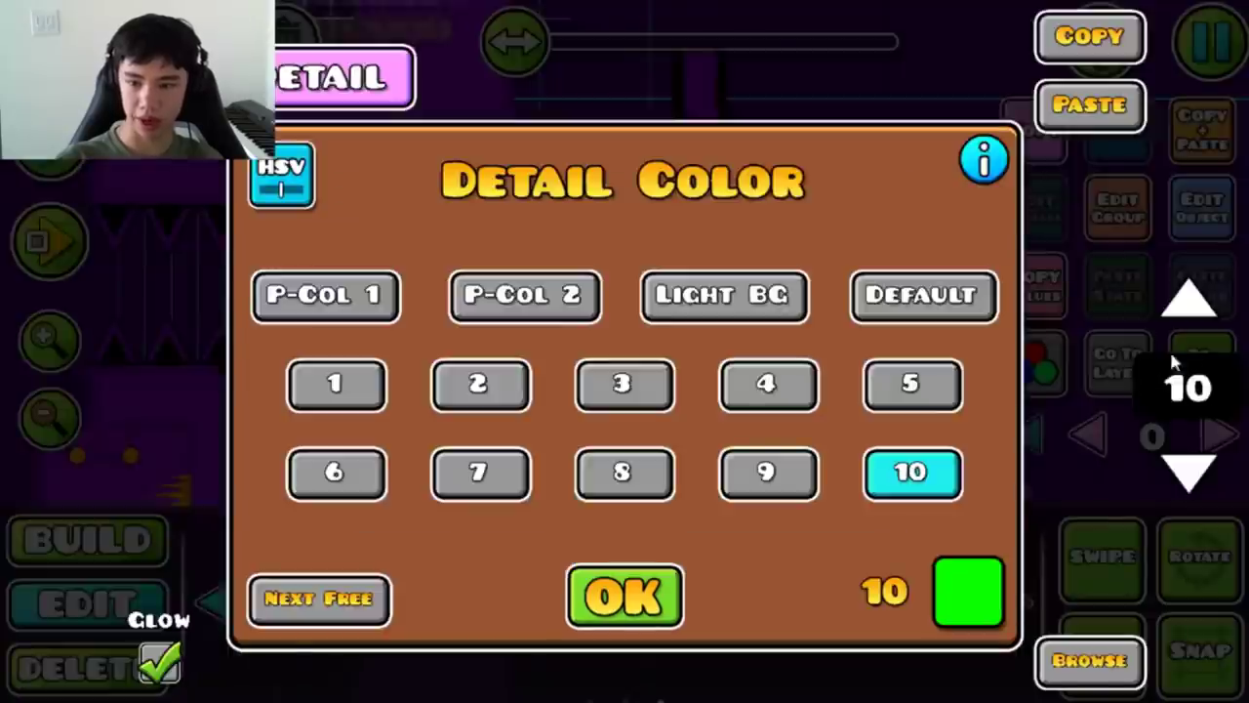
left_click(624, 595)
left_click_drag(431, 423, 667, 472)
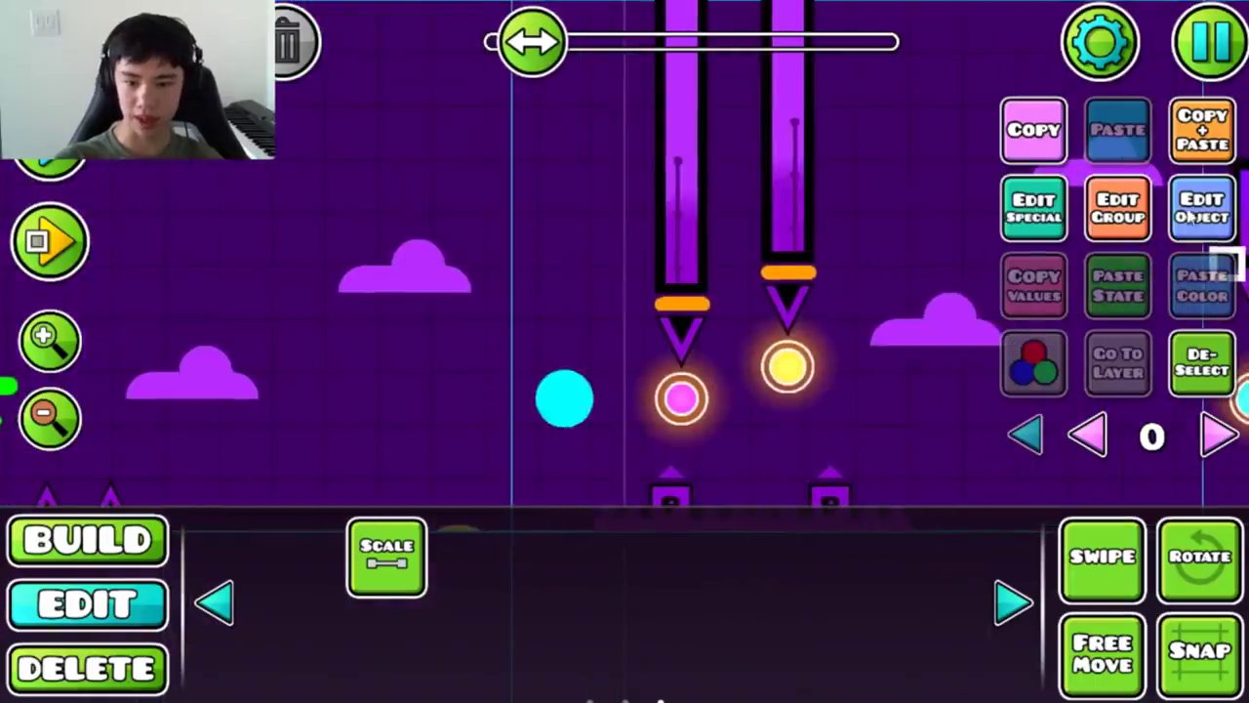
- Set the pink orb's detail colour to channel 13 and select the lower-left glowing orb
left_click(681, 405)
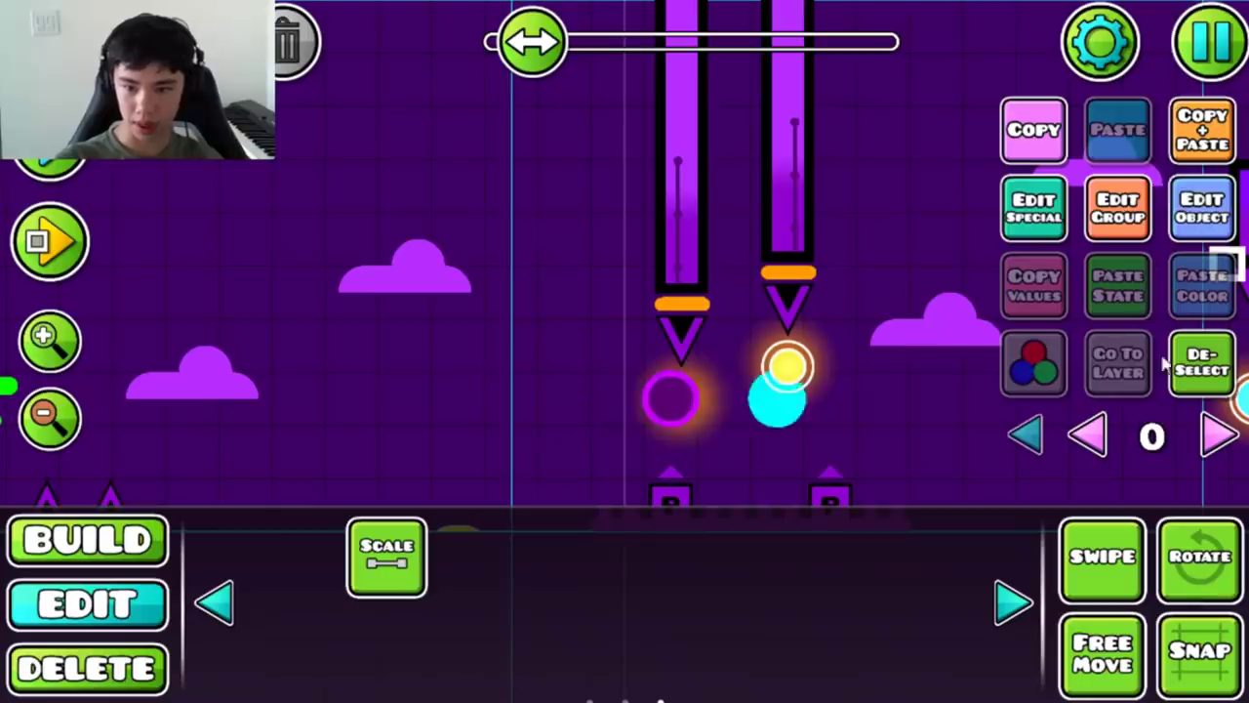
left_click(1033, 363)
left_click(624, 597)
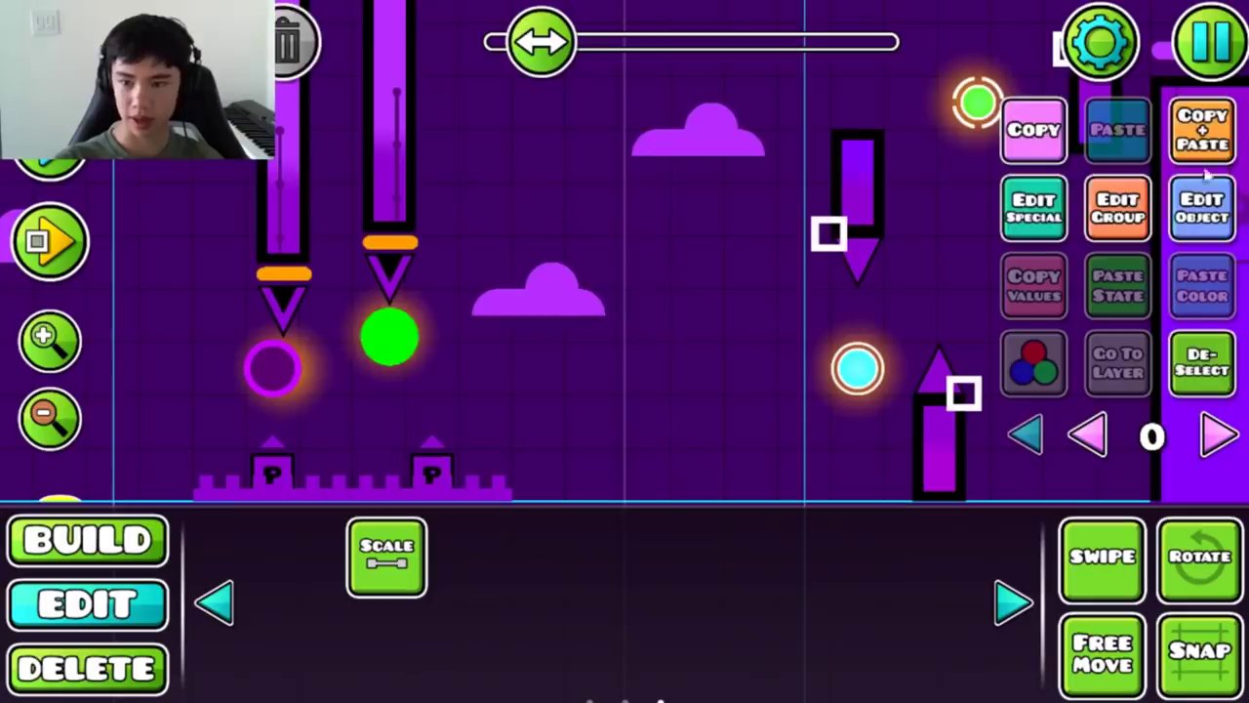
left_click(1157, 250)
left_click(1191, 466)
left_click(625, 597)
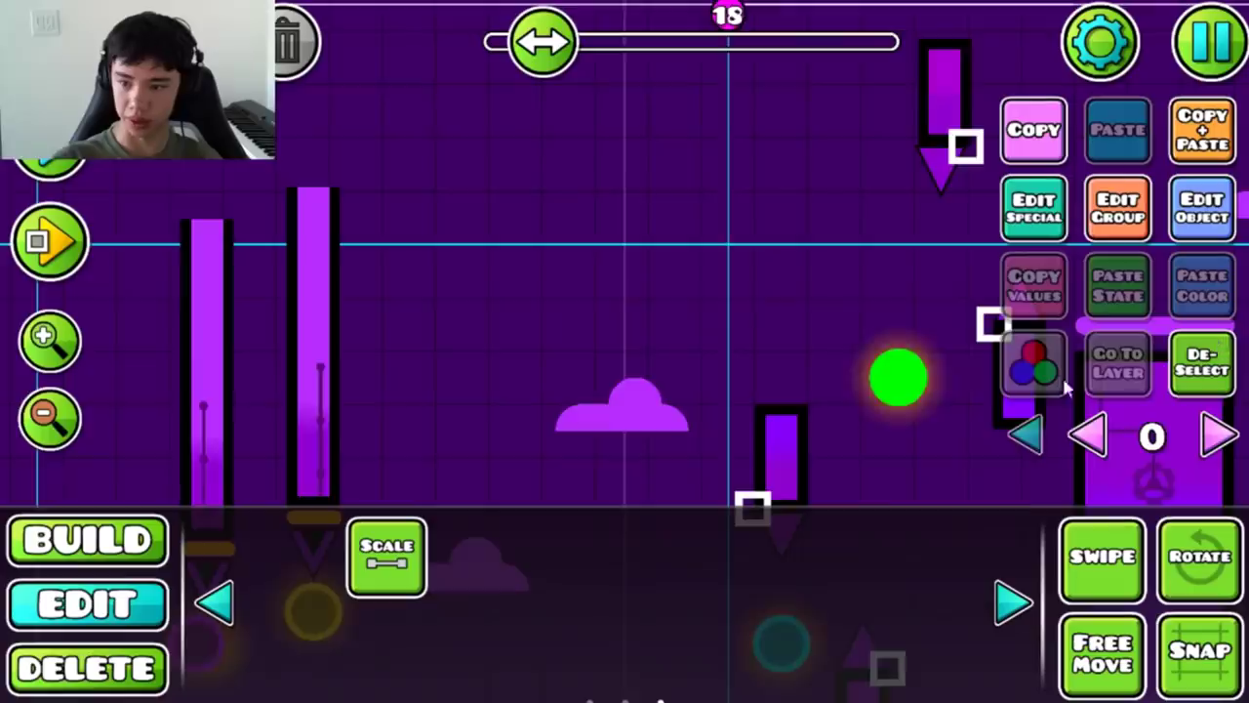
left_click_drag(682, 458, 635, 400)
left_click(549, 368)
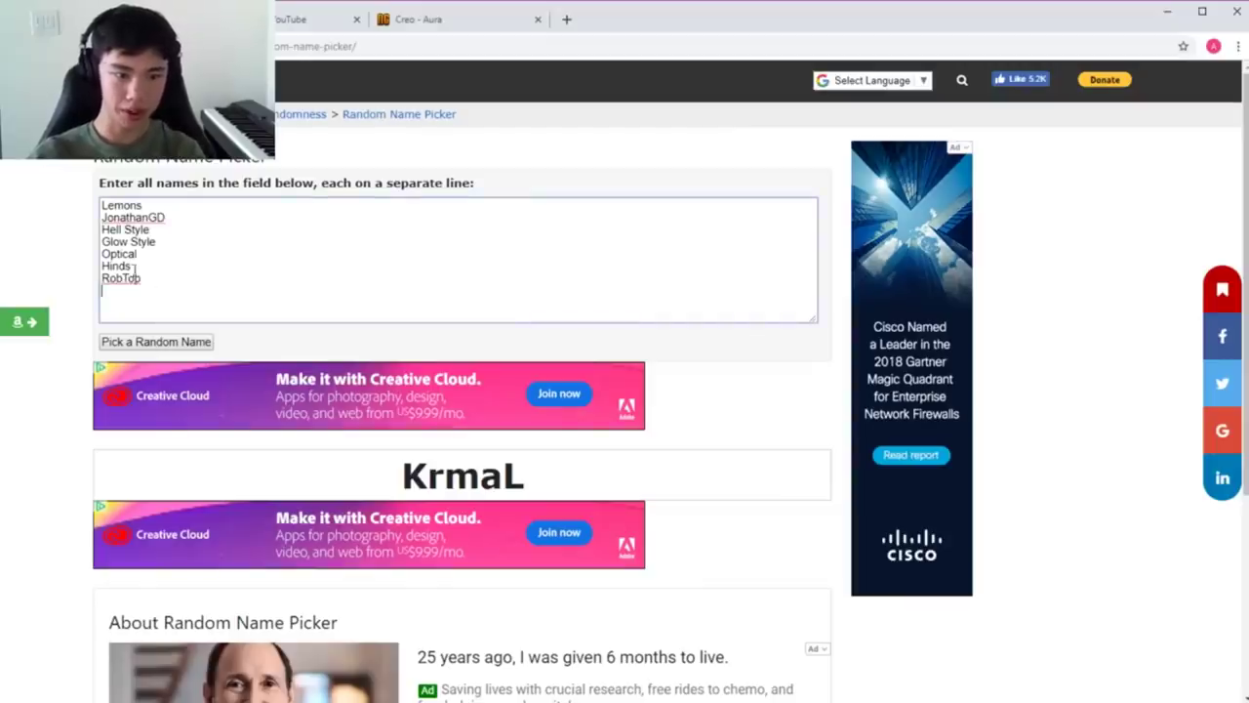
key("BackSpace")
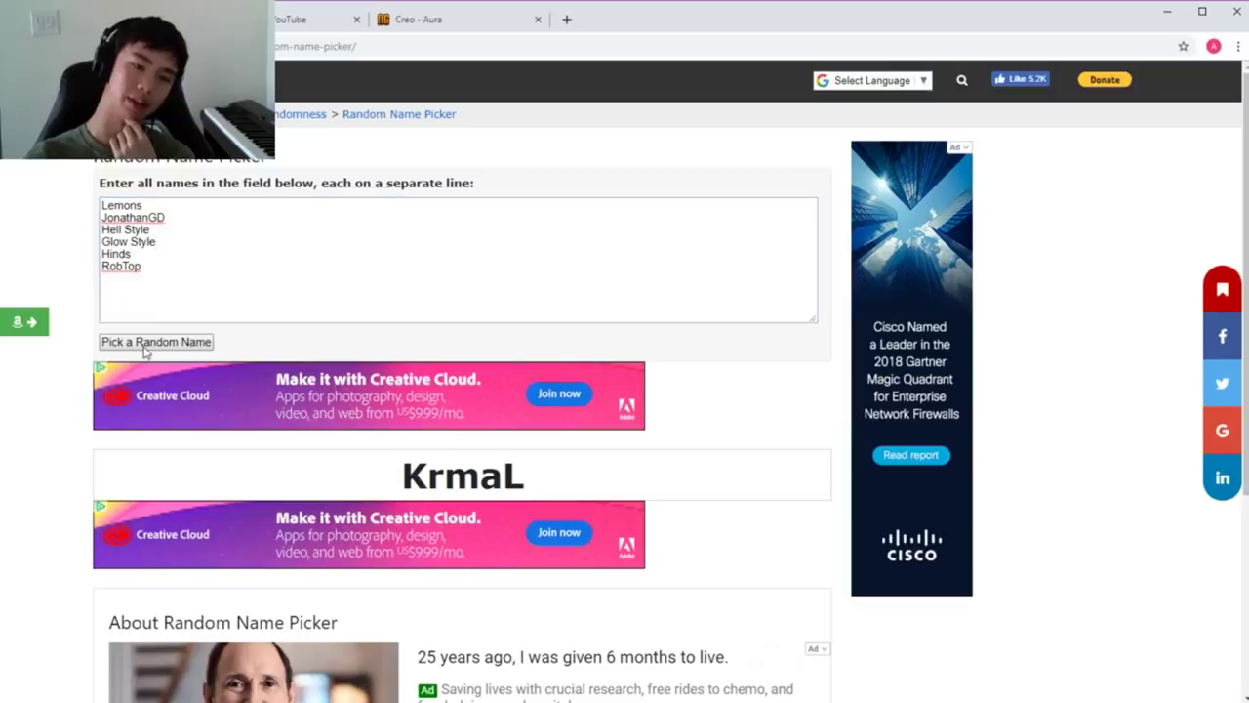
left_click(144, 348)
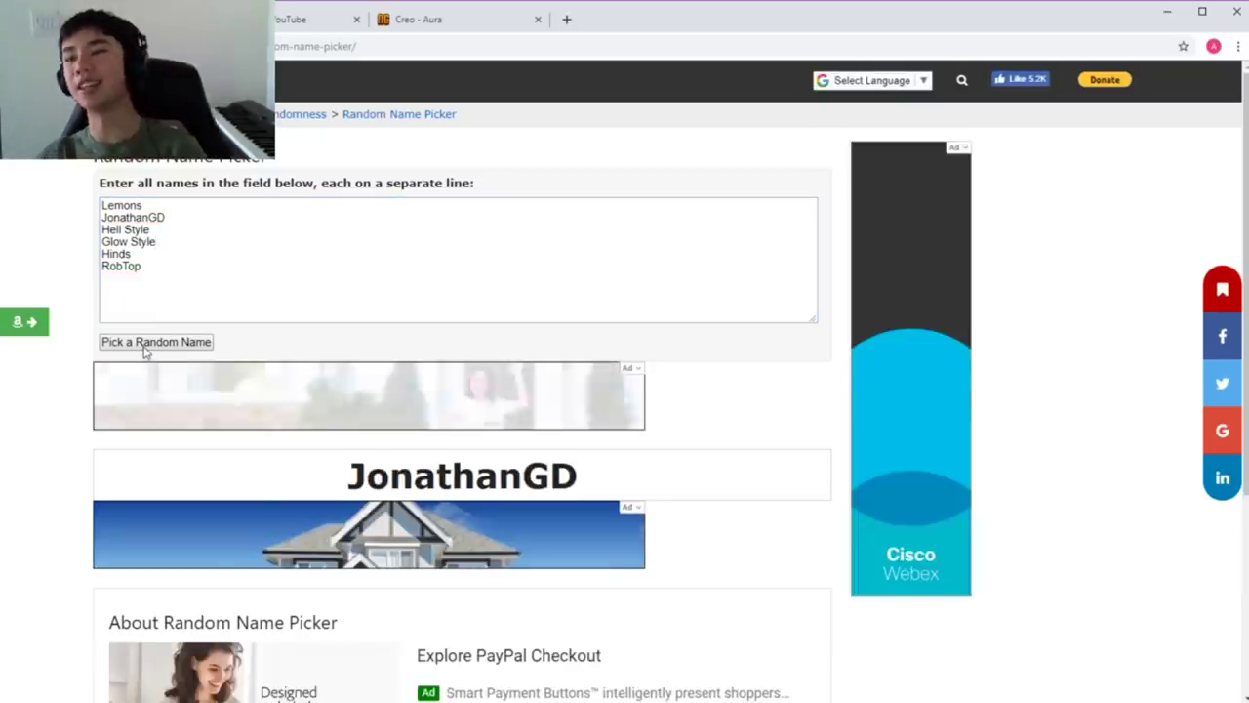